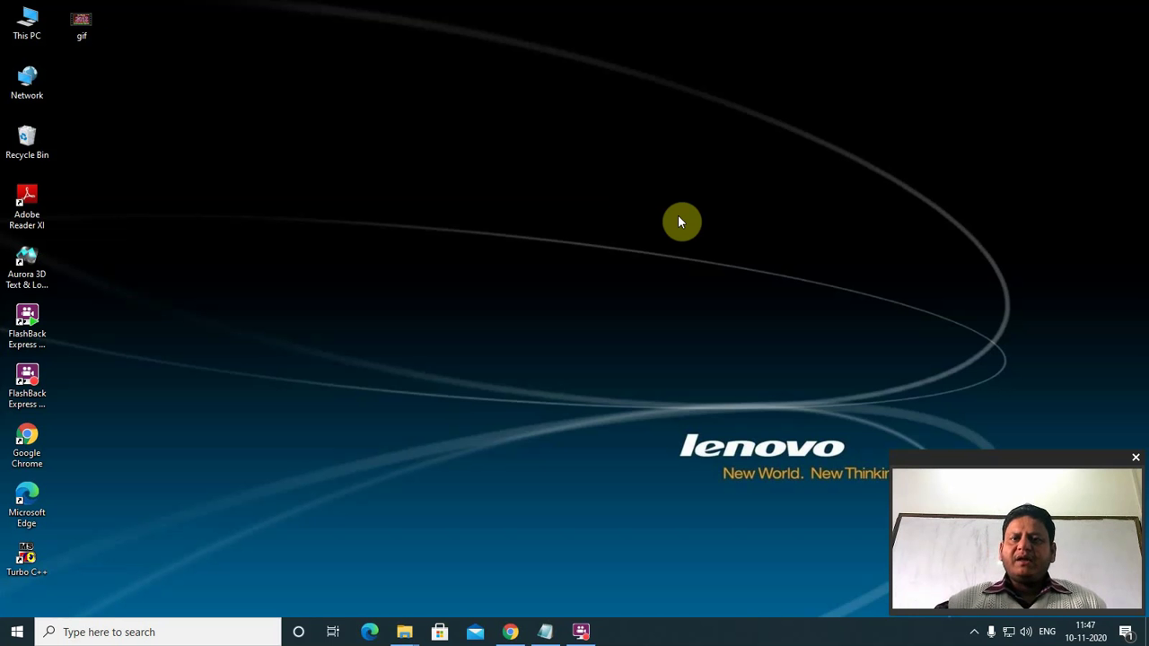
pyautogui.doubleClick(31, 29)
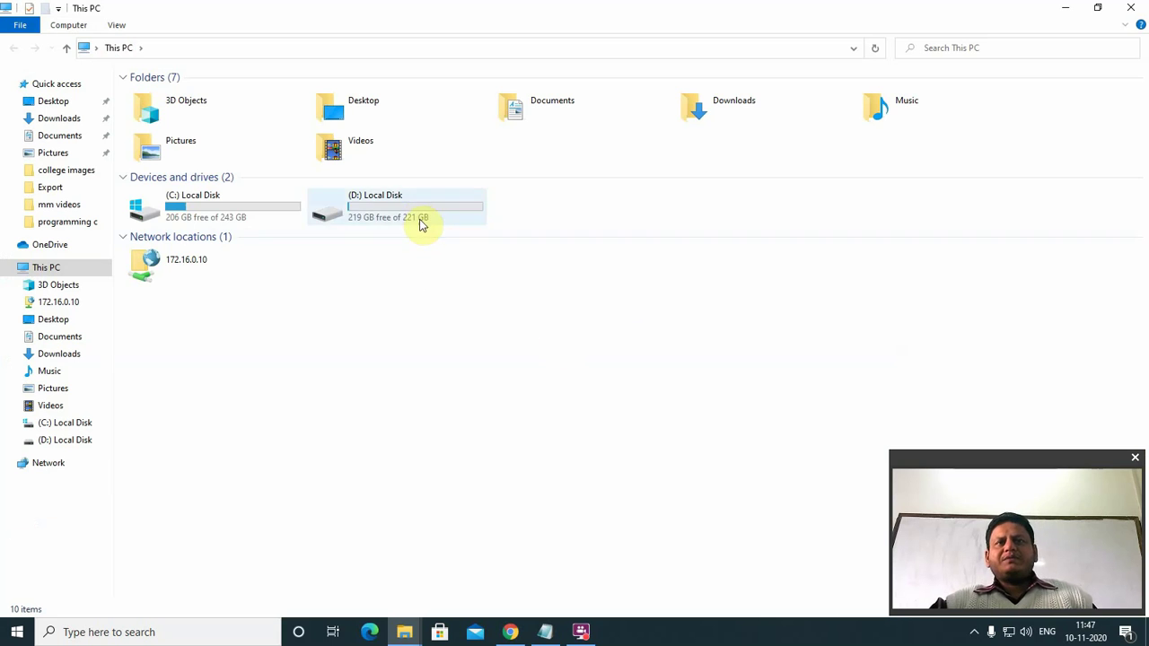
pyautogui.doubleClick(422, 215)
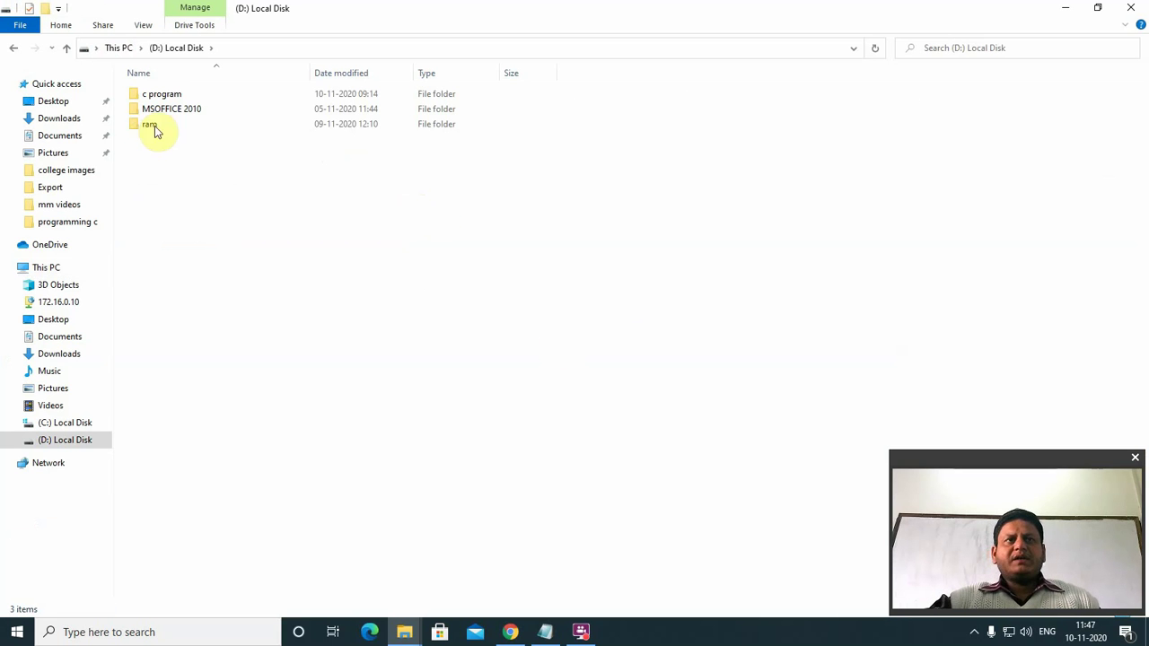
pyautogui.click(1130, 8)
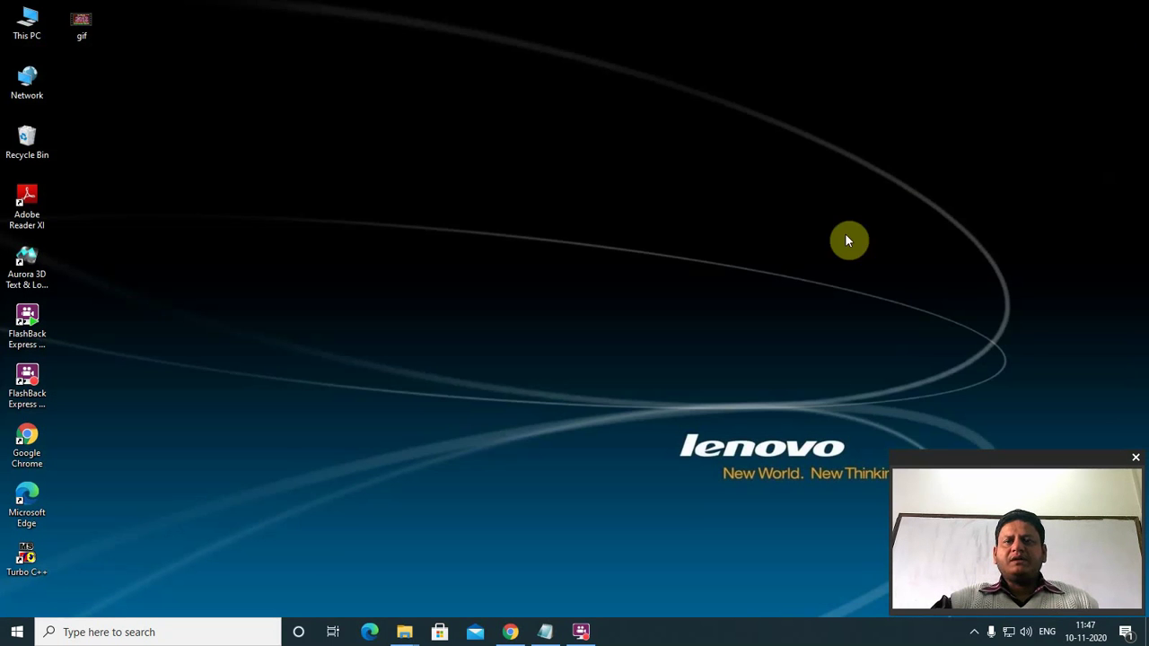
# - Launch Microsoft Access 2010 and open the recent database college.accdb
pyautogui.click(113, 632)
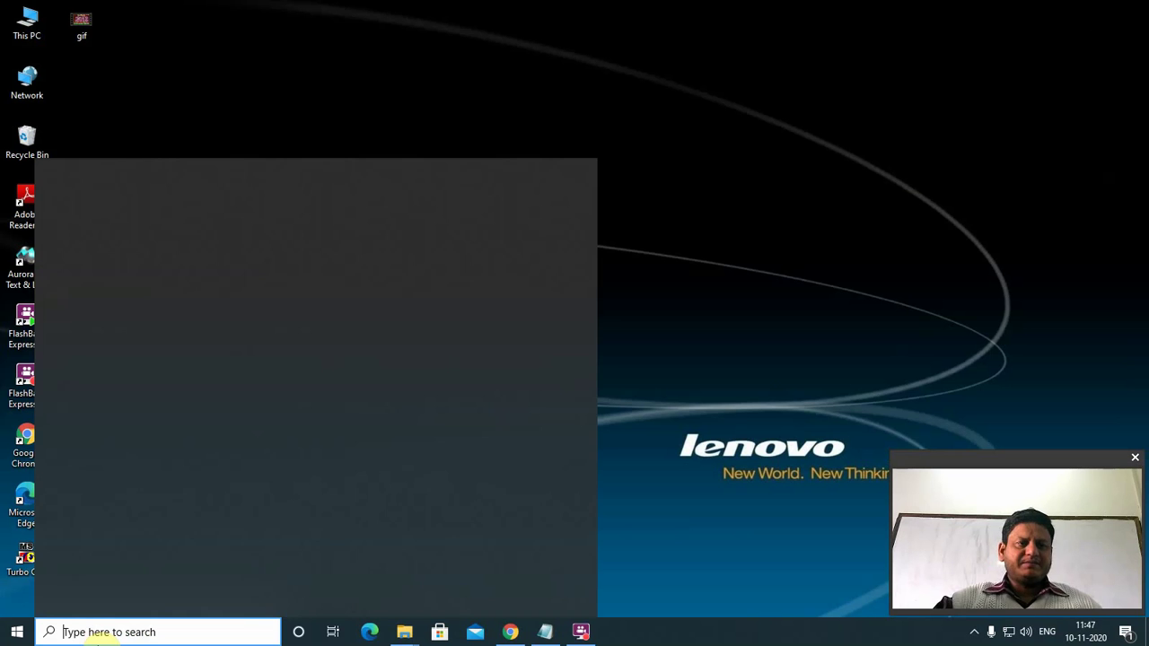
pyautogui.write('acce')
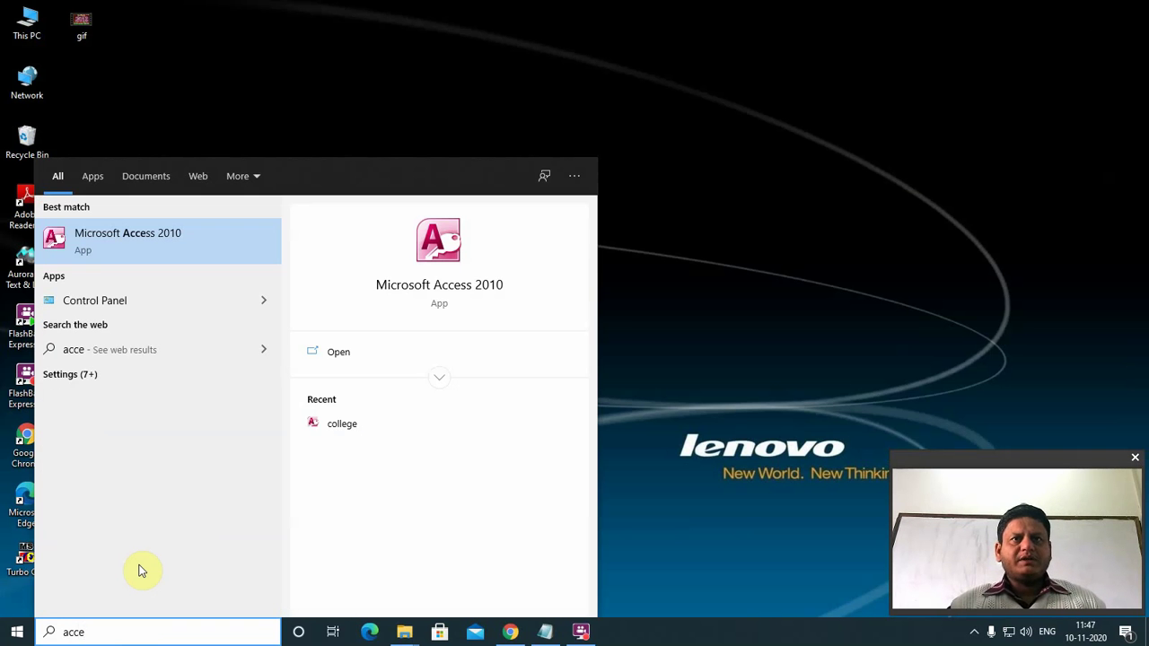
pyautogui.press('Return')
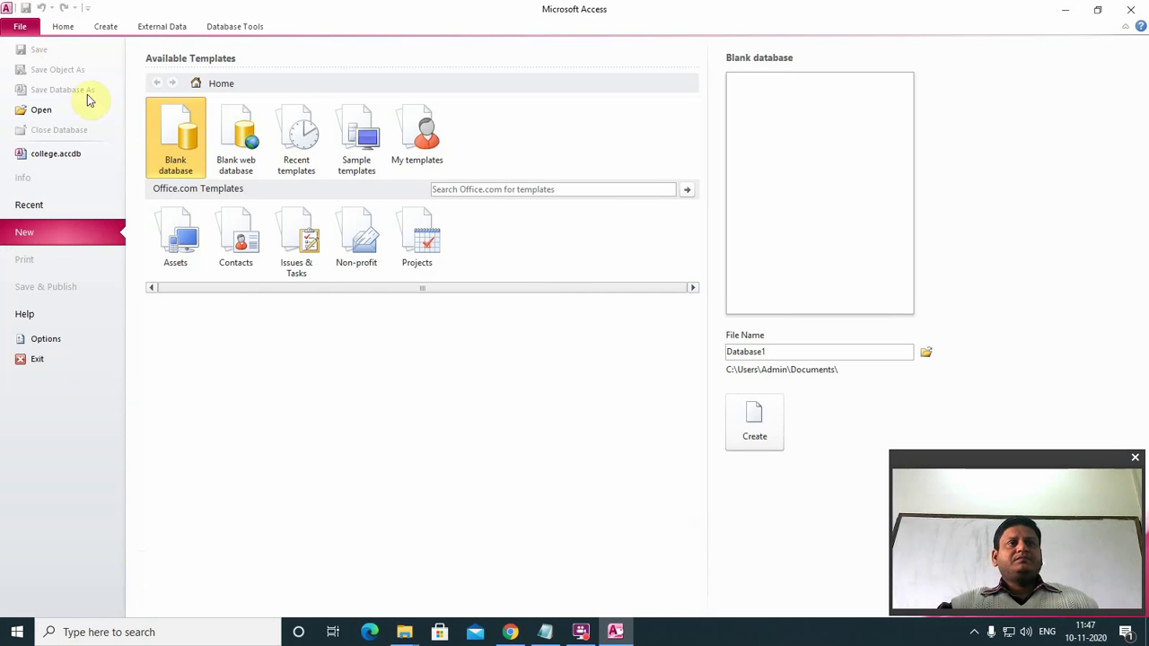
pyautogui.click(56, 155)
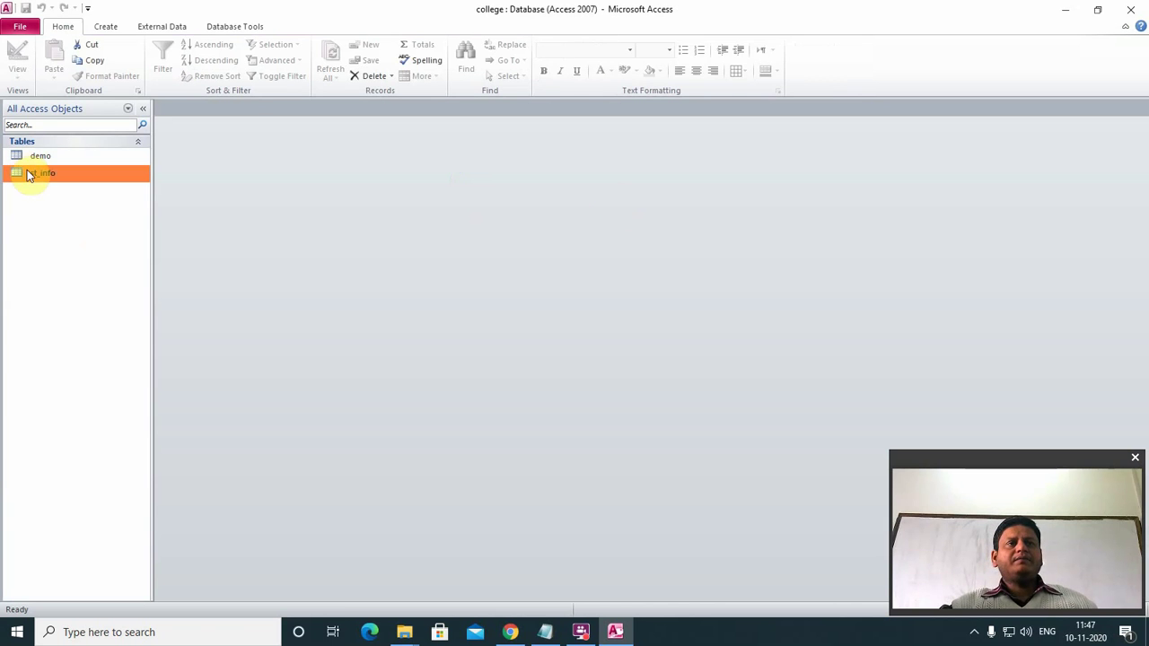
# - Open the st_info table in Design view and look through the data types offered for the fees structure field
pyautogui.rightClick(30, 177)
pyautogui.click(83, 197)
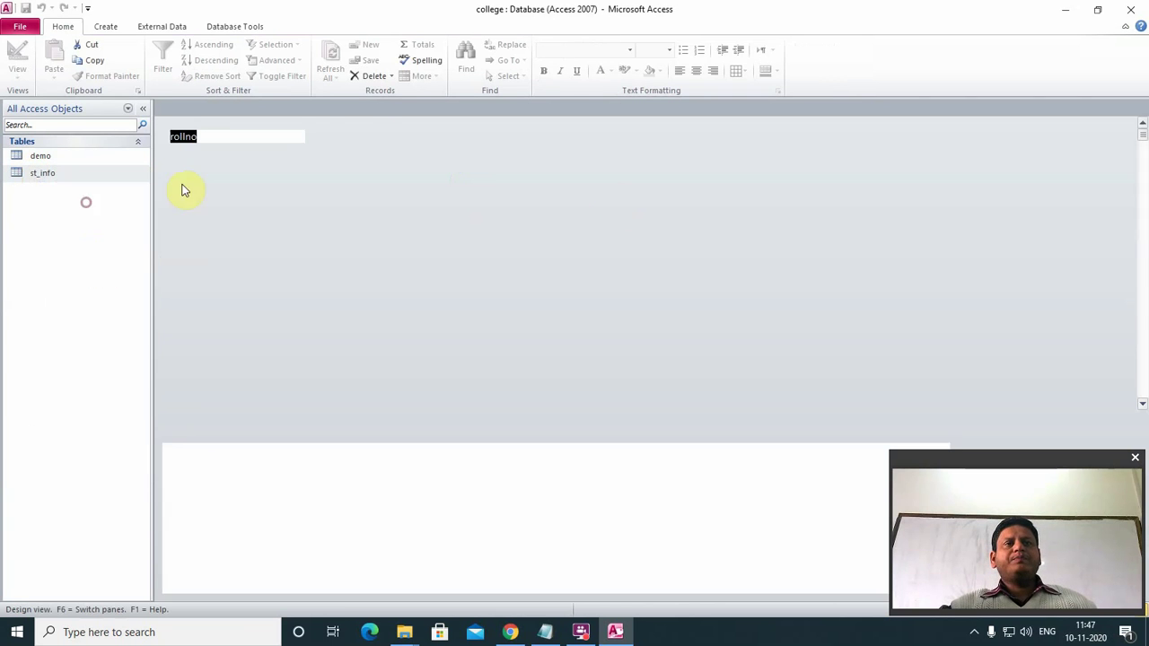
pyautogui.click(353, 286)
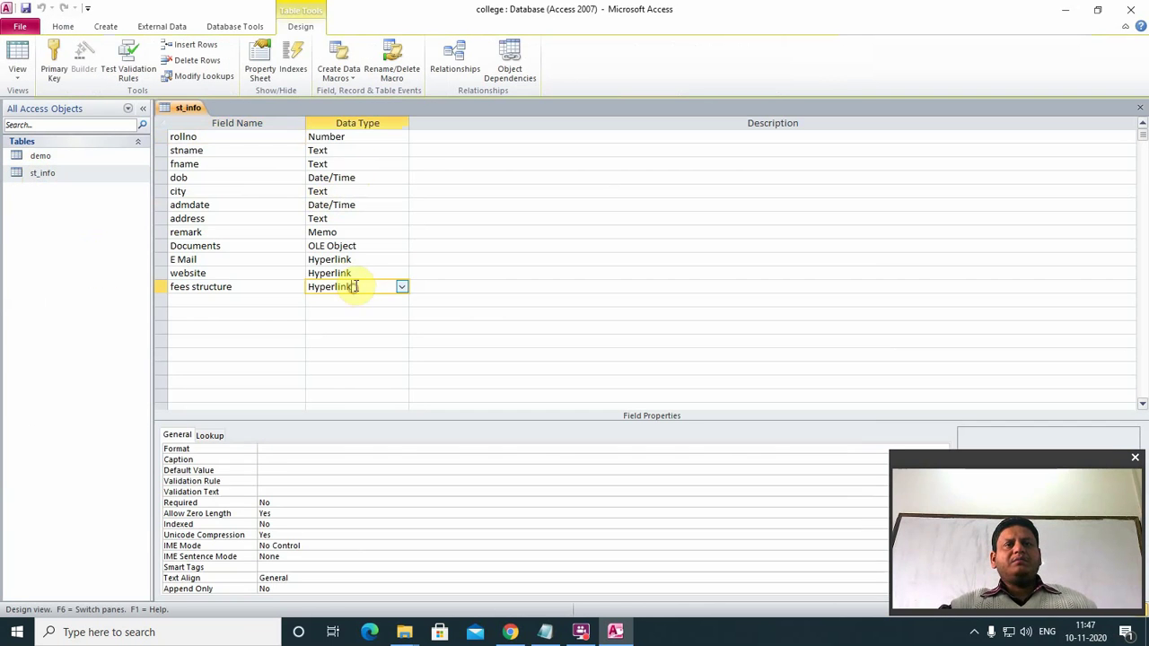
pyautogui.click(400, 287)
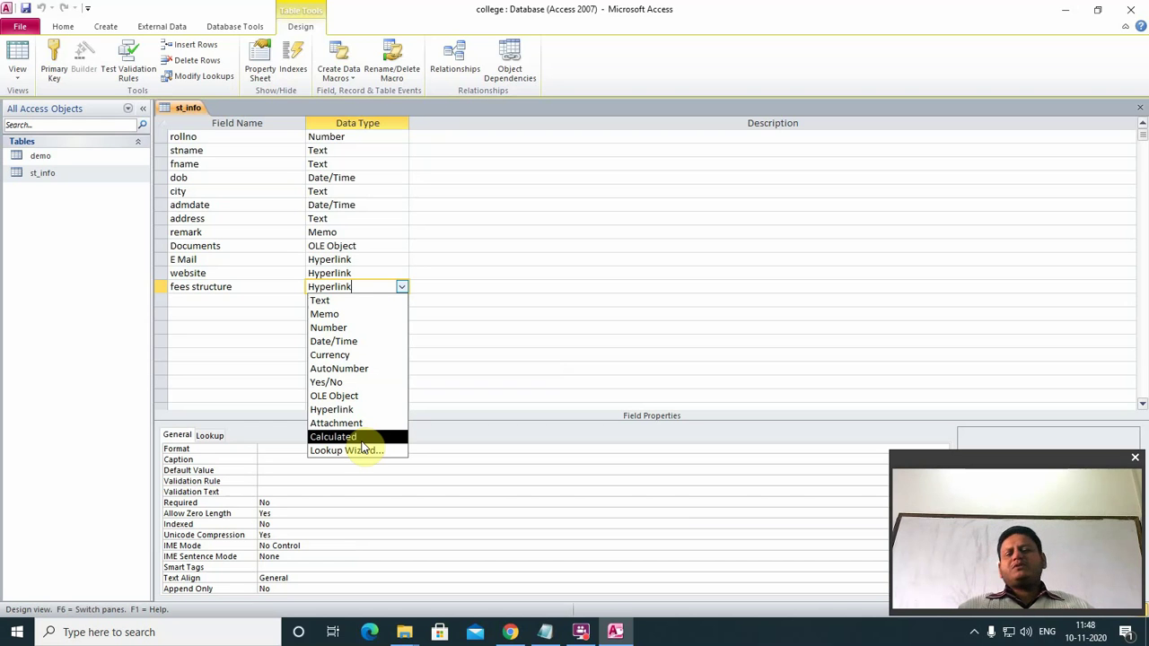
pyautogui.press('Escape')
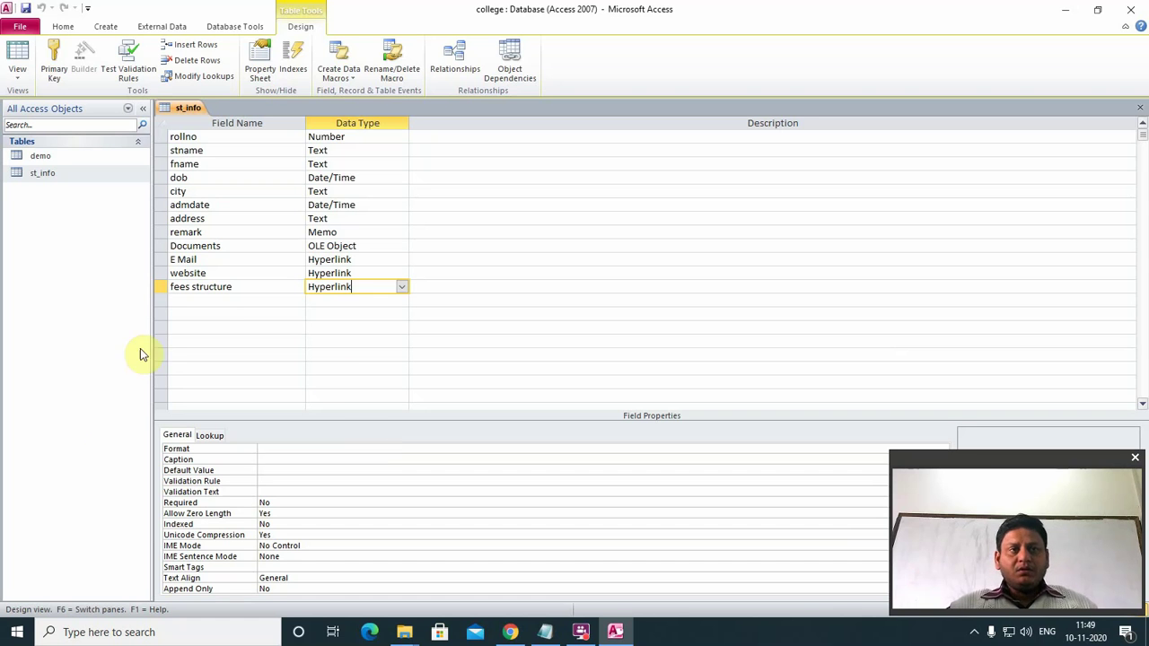
# - Add a field named document with the Attachment data type below fees structure, and close the table saving its design changes
pyautogui.click(219, 301)
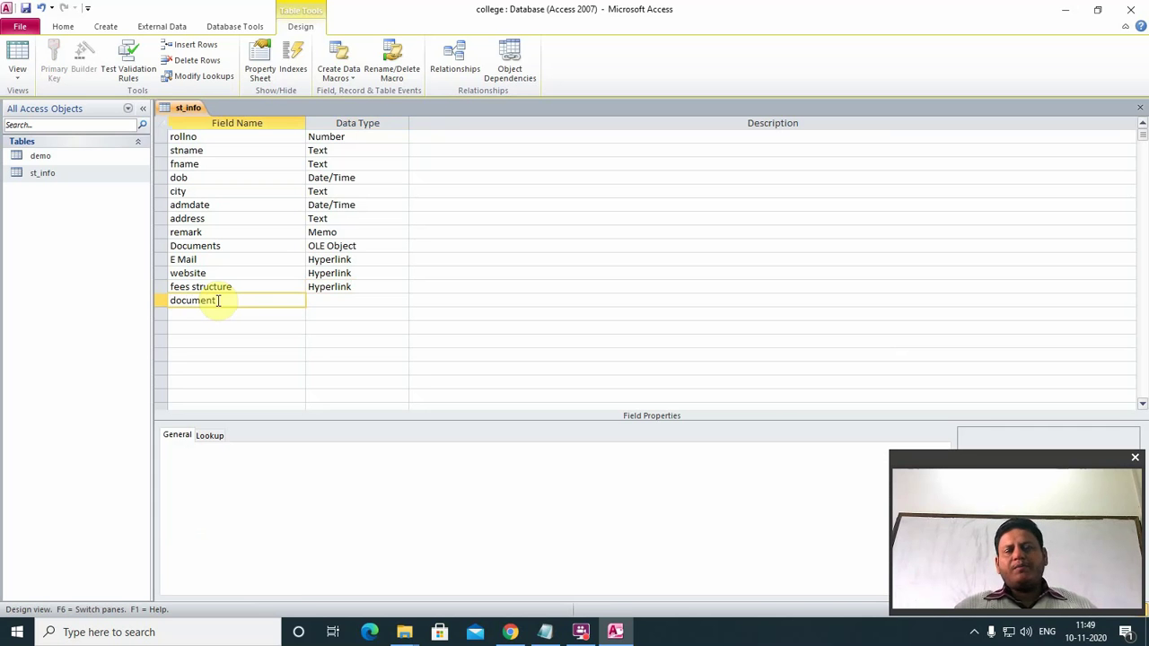
pyautogui.press('Tab')
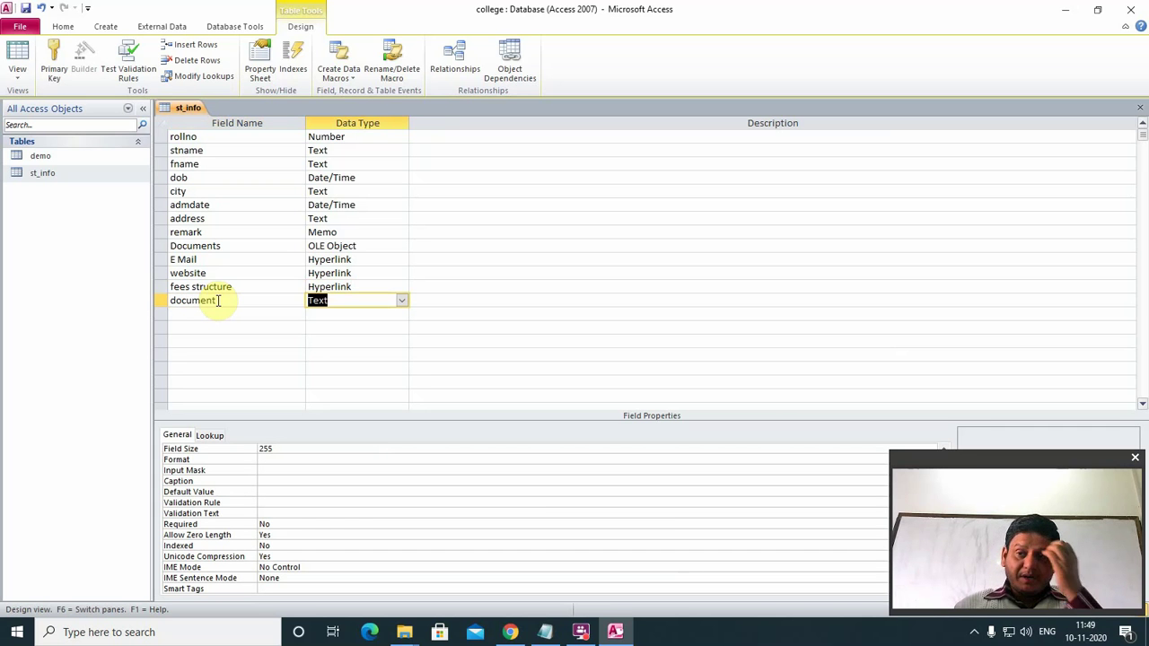
pyautogui.write('a')
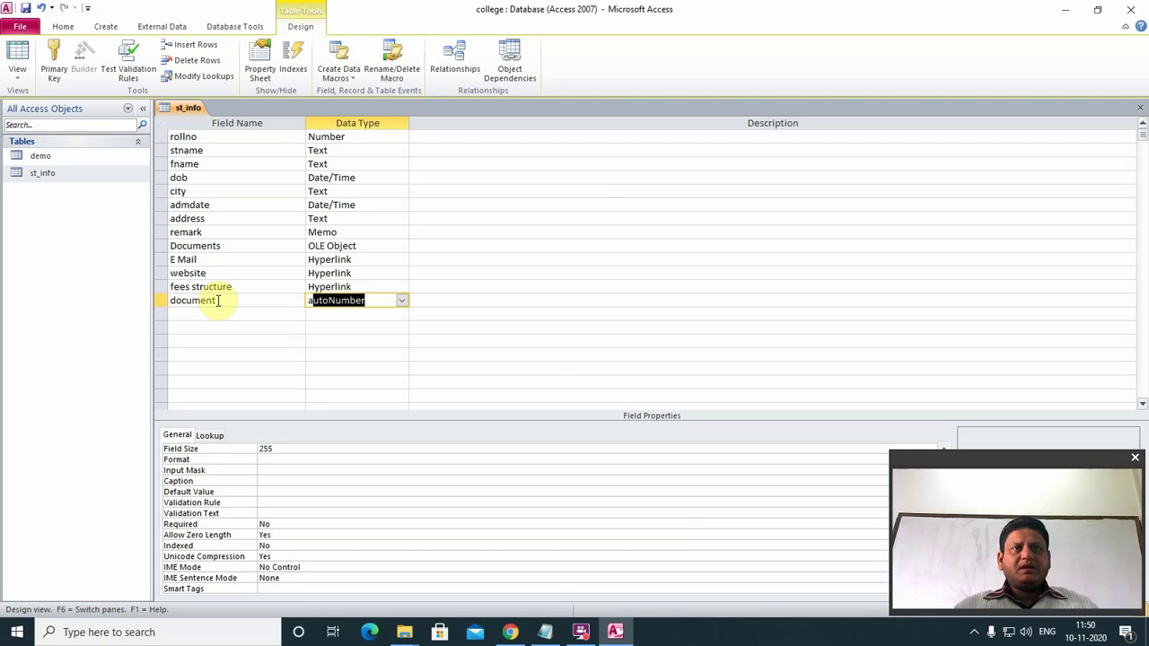
pyautogui.write('ttachment')
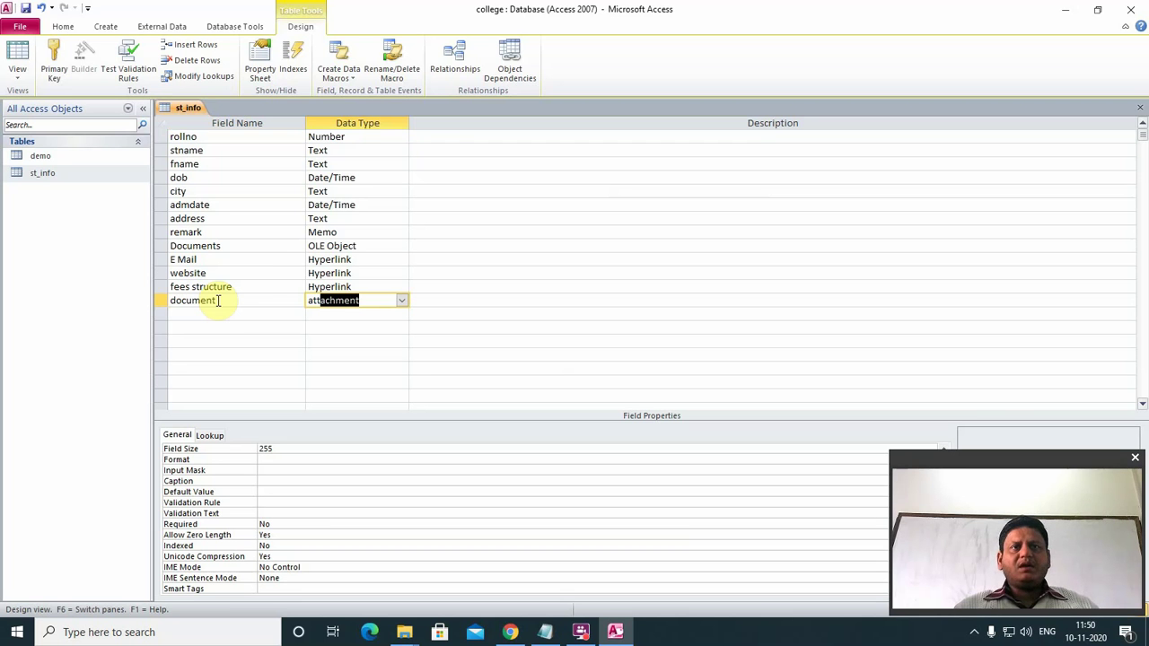
pyautogui.click(1141, 108)
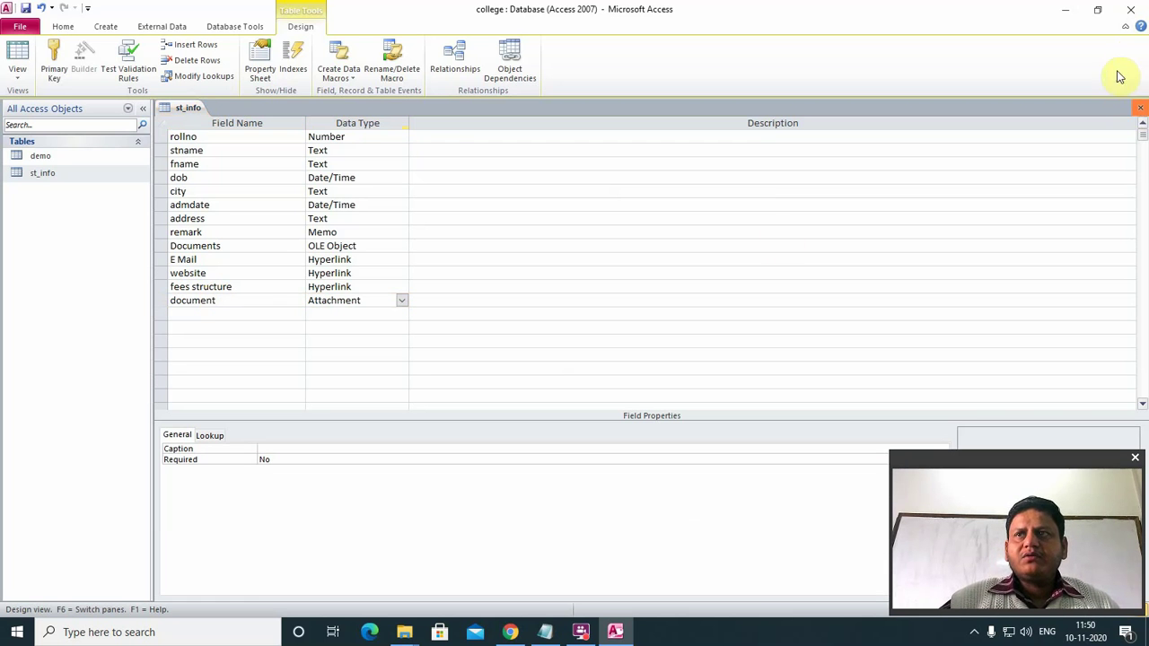
pyautogui.click(1141, 110)
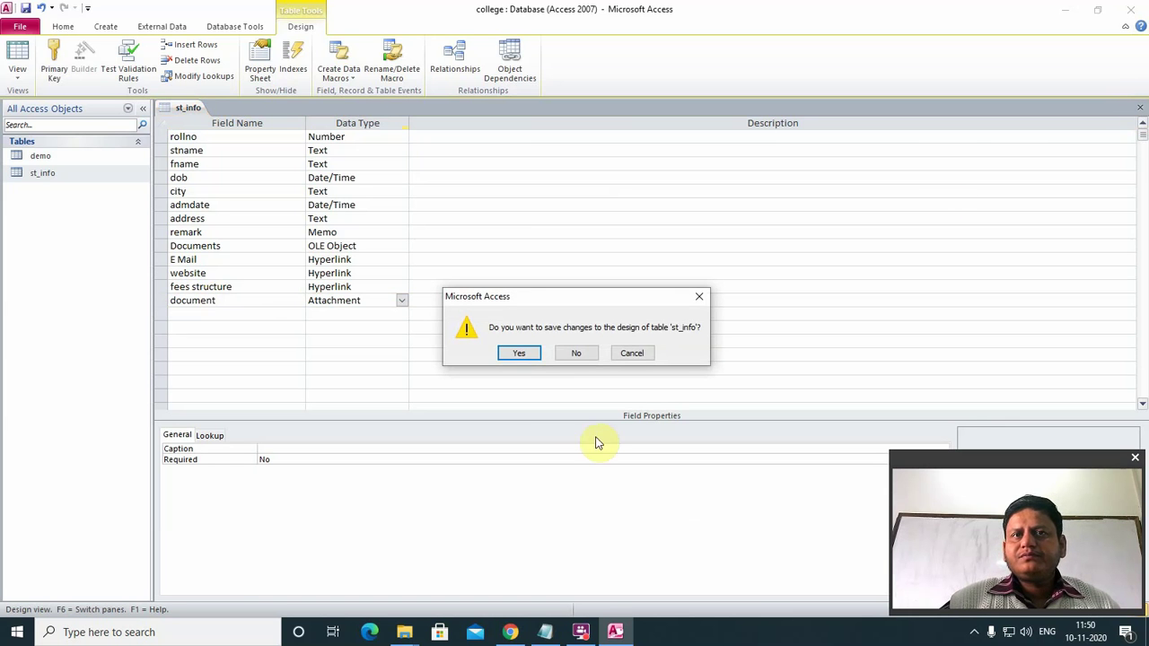
pyautogui.click(520, 353)
# - Open the st_info table in Datasheet view and bring up the Attachments dialog for the first record, moved clear of the table's centre
pyautogui.click(30, 175)
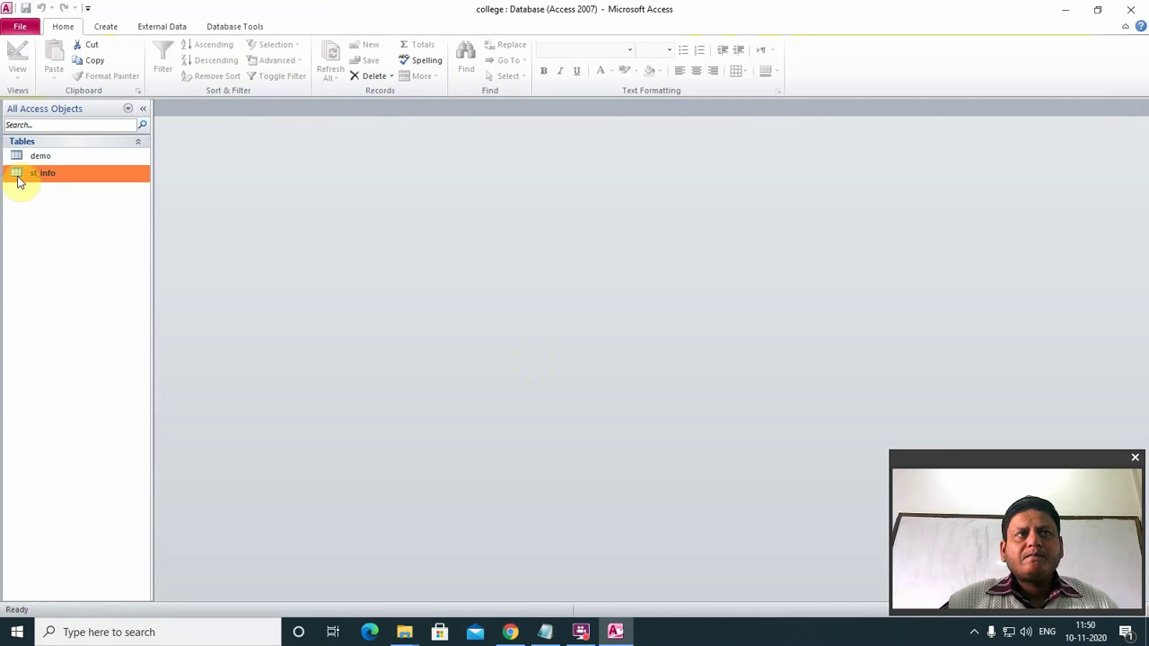
pyautogui.doubleClick(31, 176)
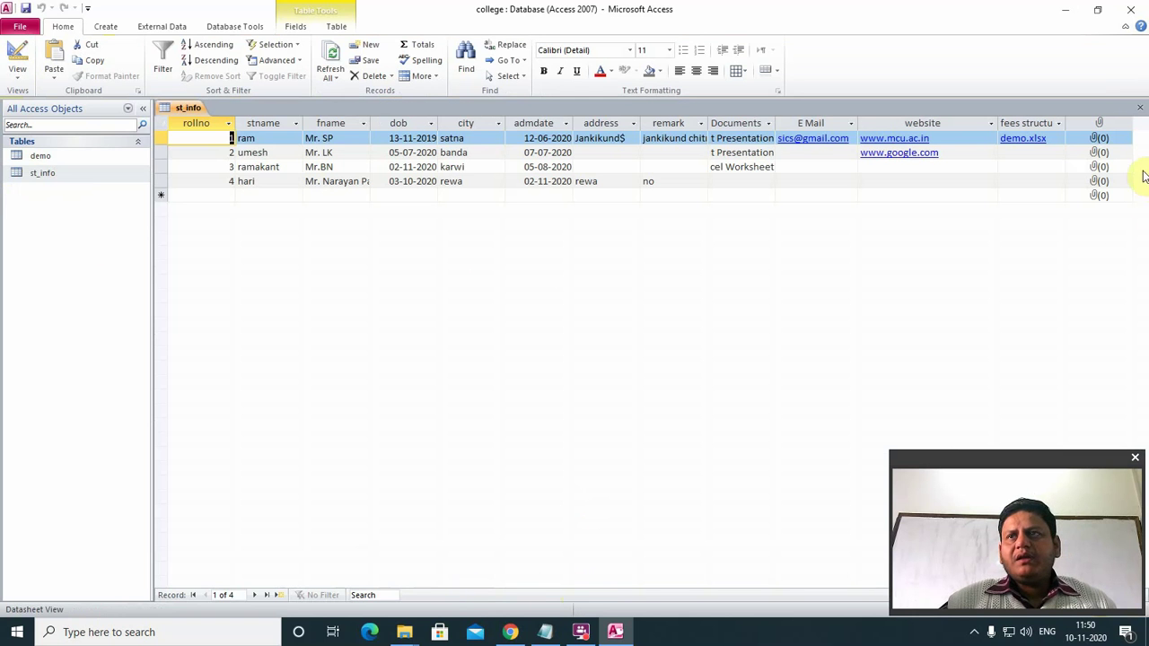
pyautogui.click(1100, 140)
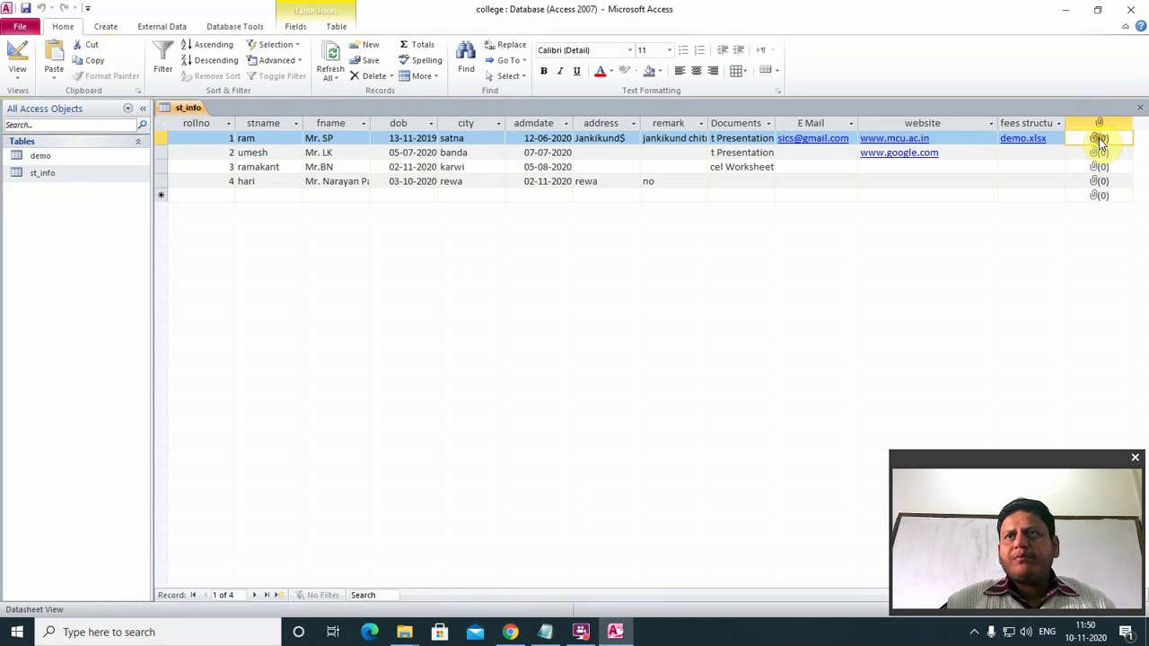
pyautogui.doubleClick(1101, 141)
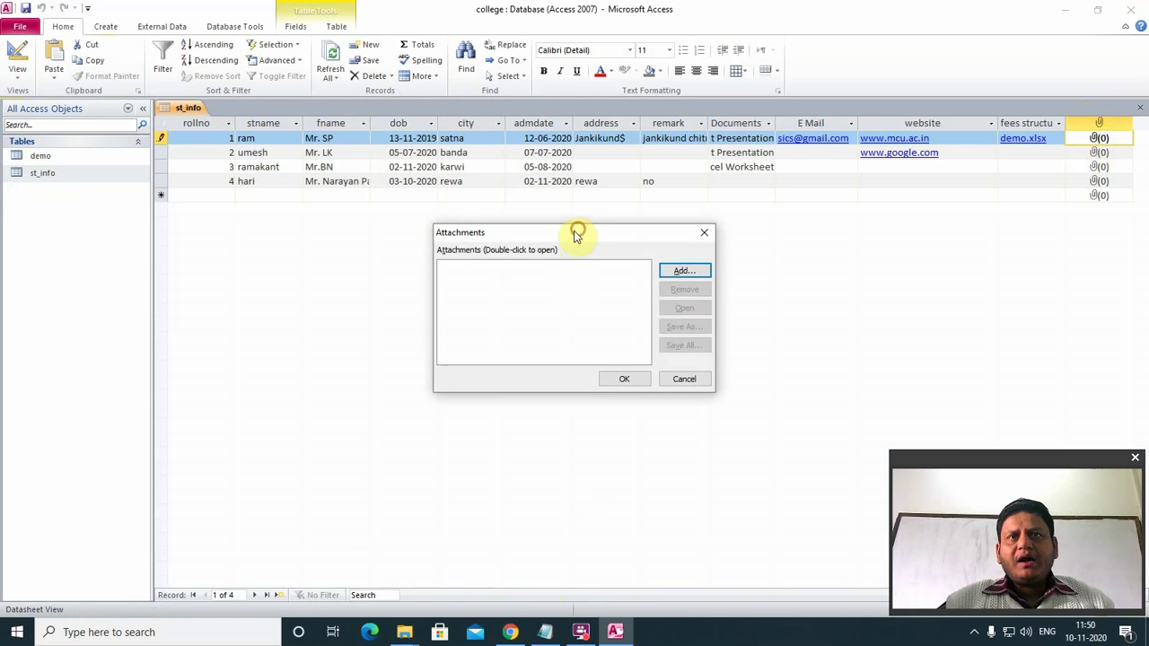
pyautogui.moveTo(577, 234); pyautogui.dragTo(484, 178)
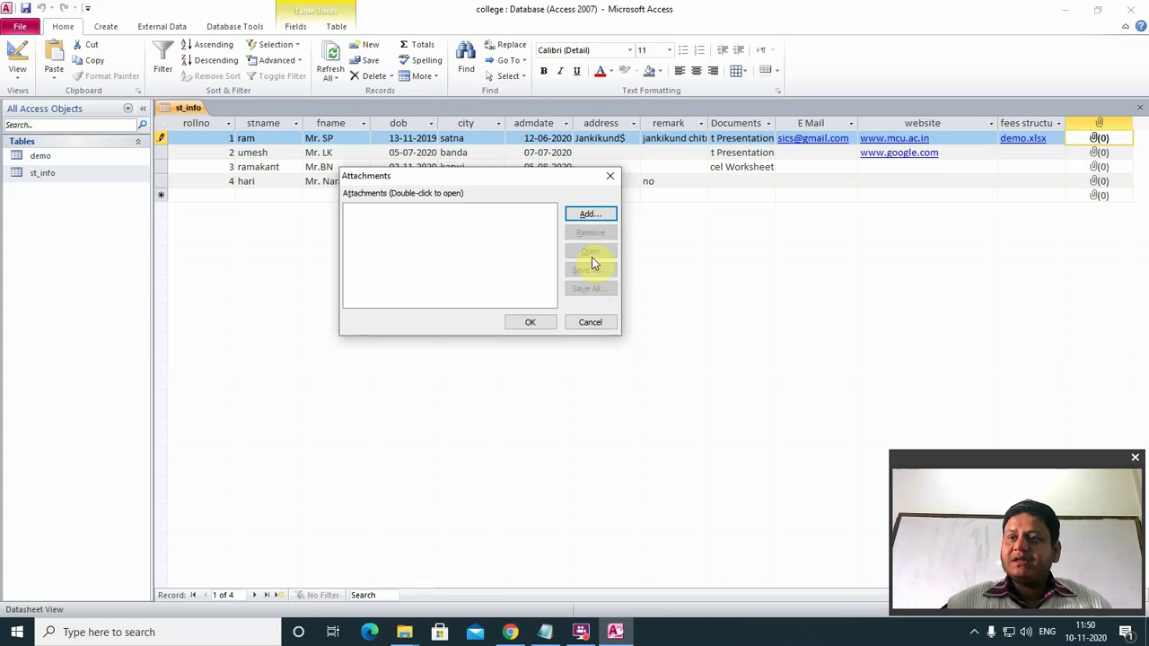
# - Add the image text design1 from Documents > Aurora3D > Maker3D Files > Export to the first record's attachments
pyautogui.click(590, 215)
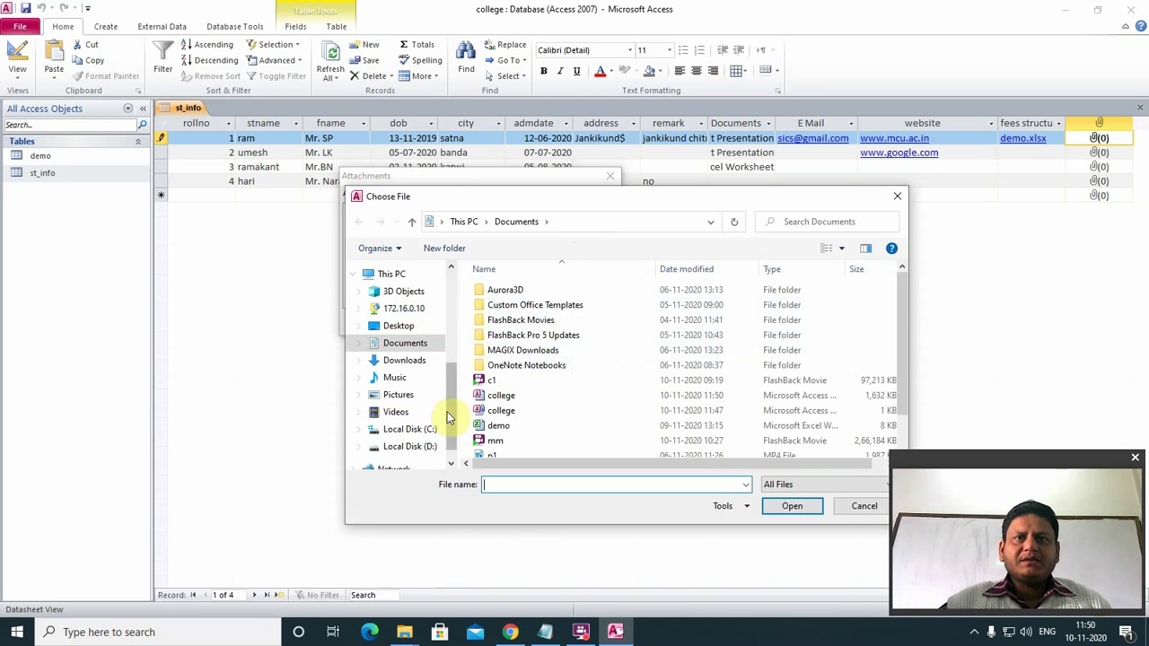
pyautogui.doubleClick(500, 292)
pyautogui.doubleClick(500, 295)
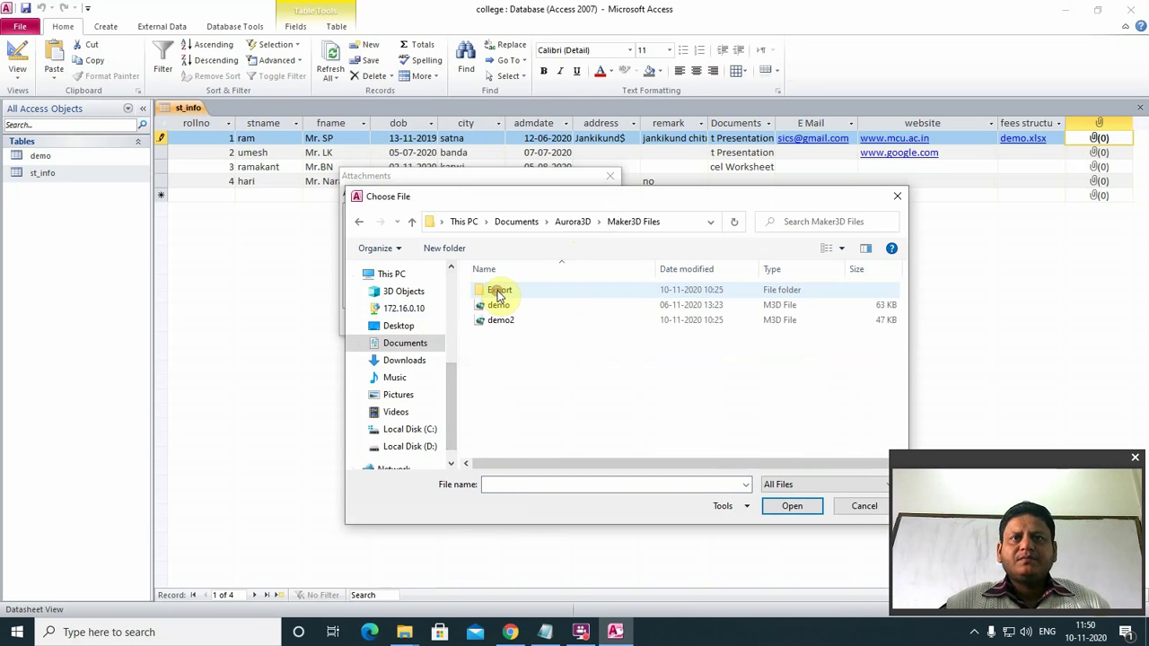
pyautogui.doubleClick(495, 290)
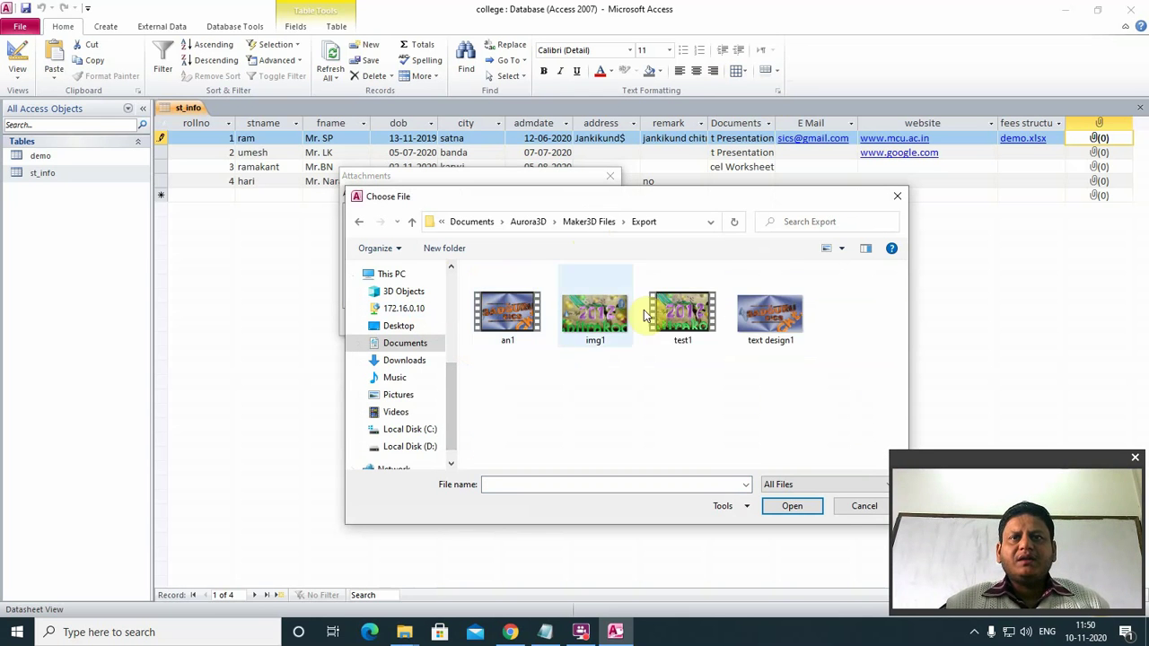
pyautogui.click(779, 316)
pyautogui.click(792, 505)
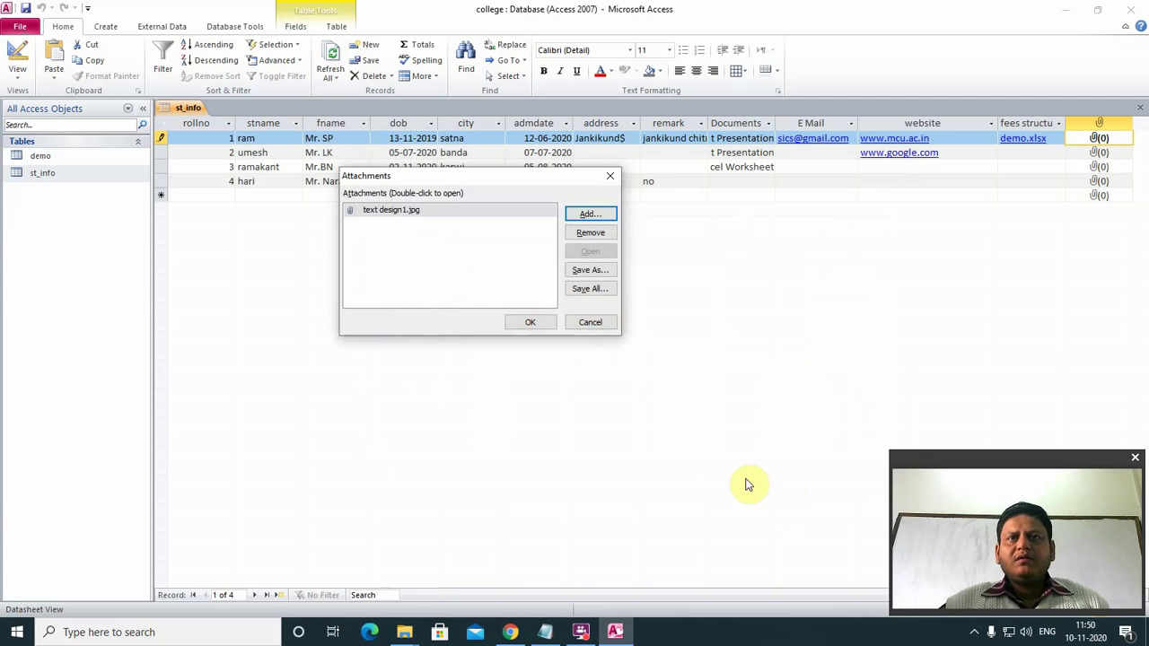
# - Add img1 from the same Export folder as a second attachment of the record
pyautogui.click(580, 216)
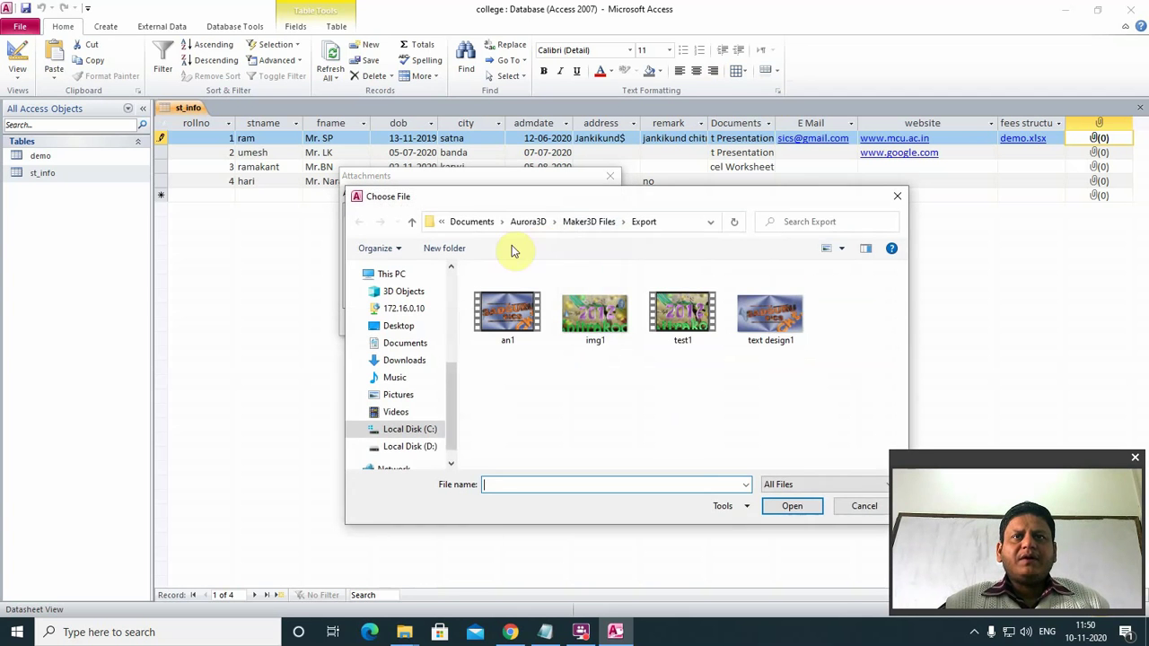
pyautogui.click(596, 310)
pyautogui.click(790, 506)
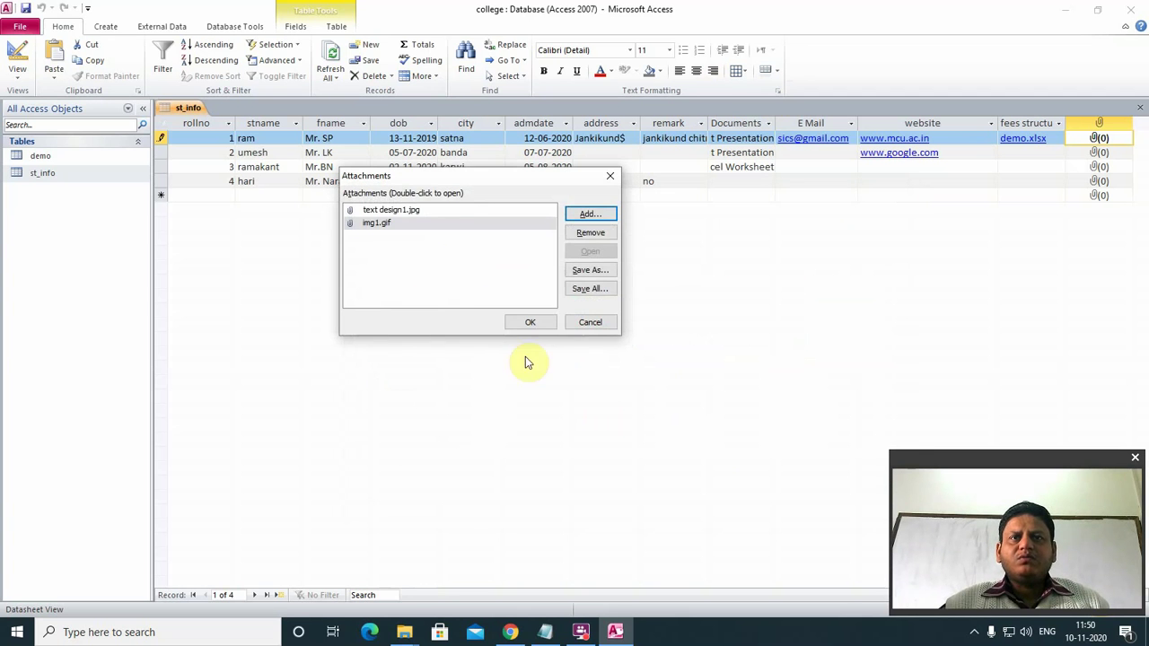
# - Add the image banner1 copy from Local Disk (D:) > ram > Multi Media SICS > mm 2020 > college images to the record's attachments
pyautogui.click(581, 218)
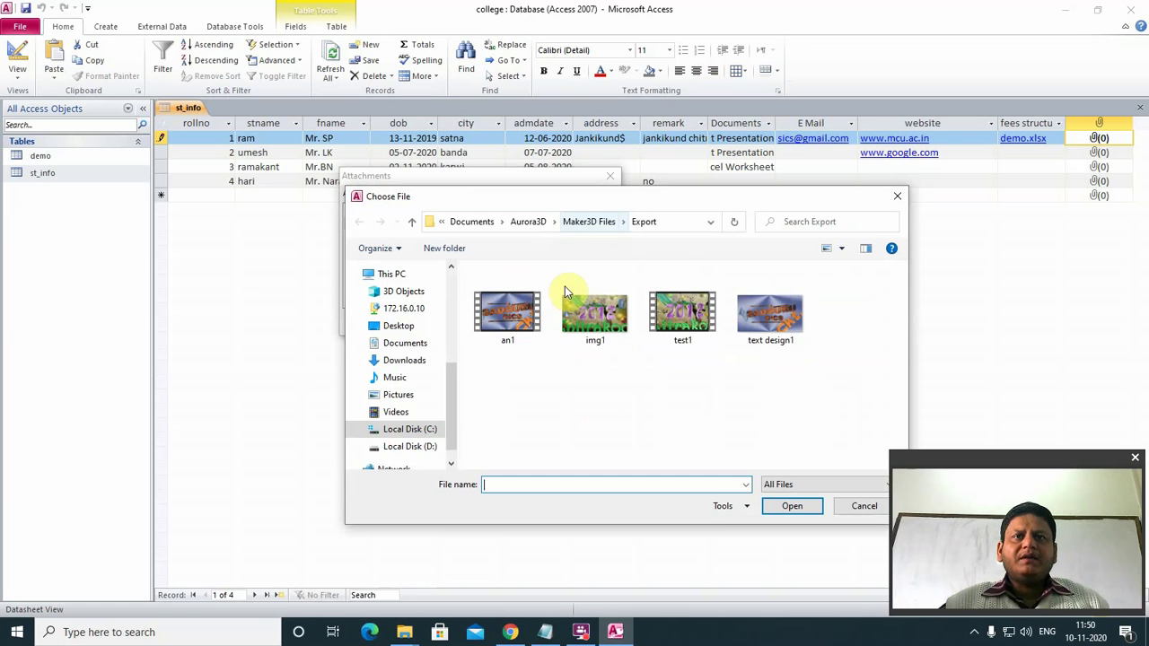
pyautogui.click(417, 446)
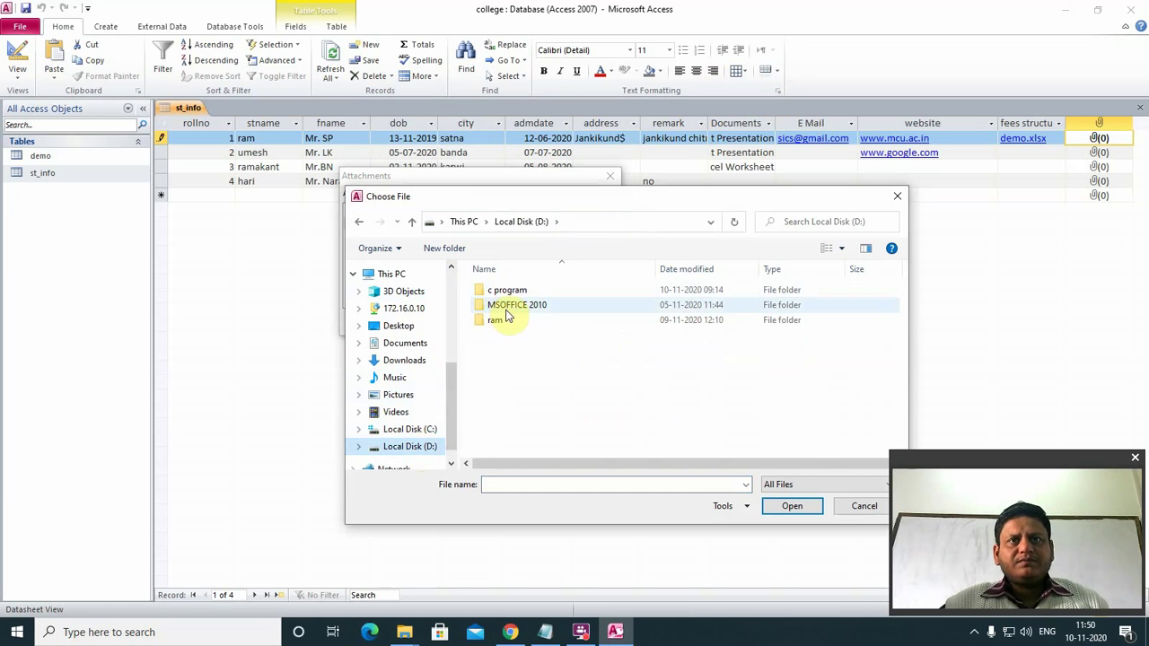
pyautogui.doubleClick(501, 320)
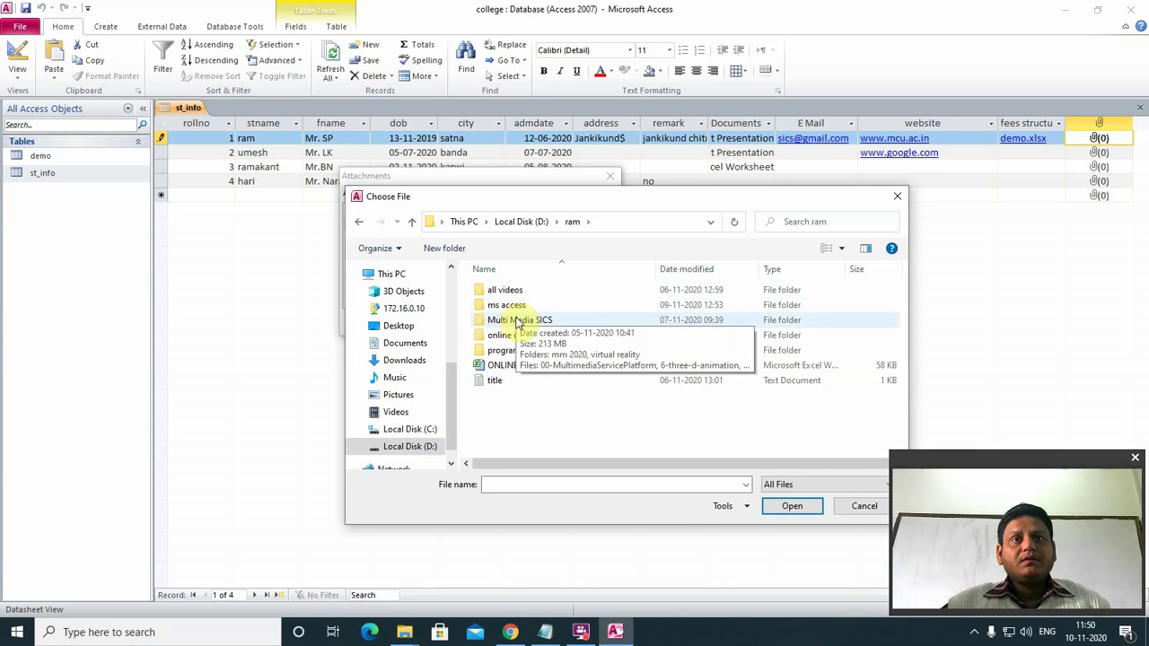
pyautogui.doubleClick(517, 321)
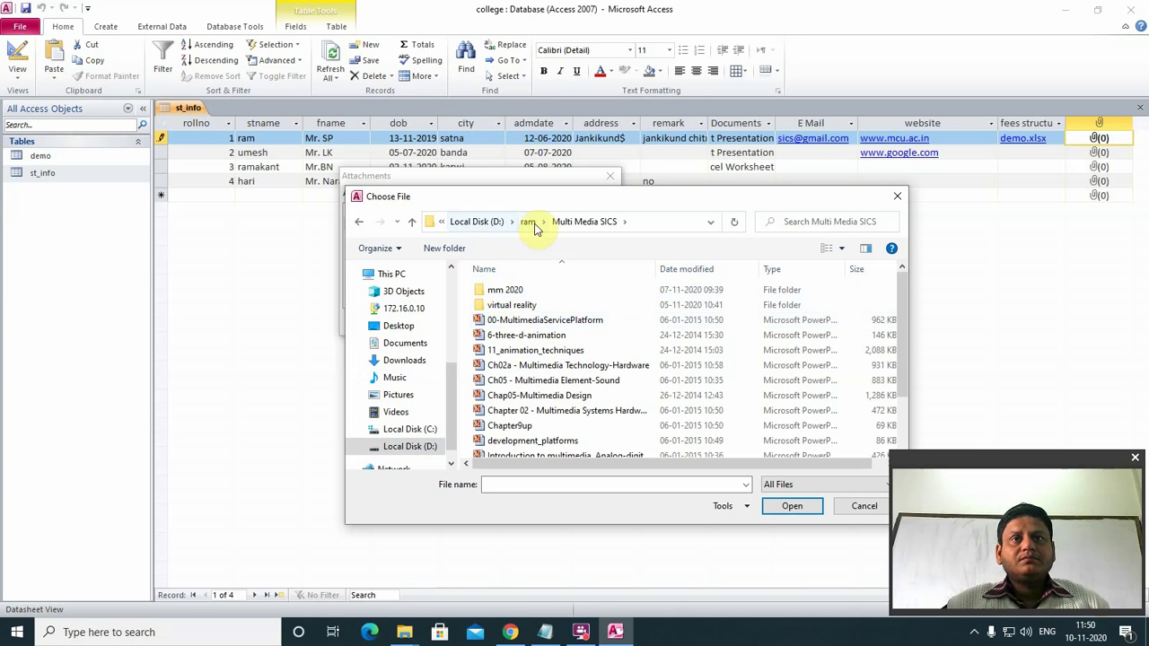
pyautogui.doubleClick(506, 290)
pyautogui.click(509, 295)
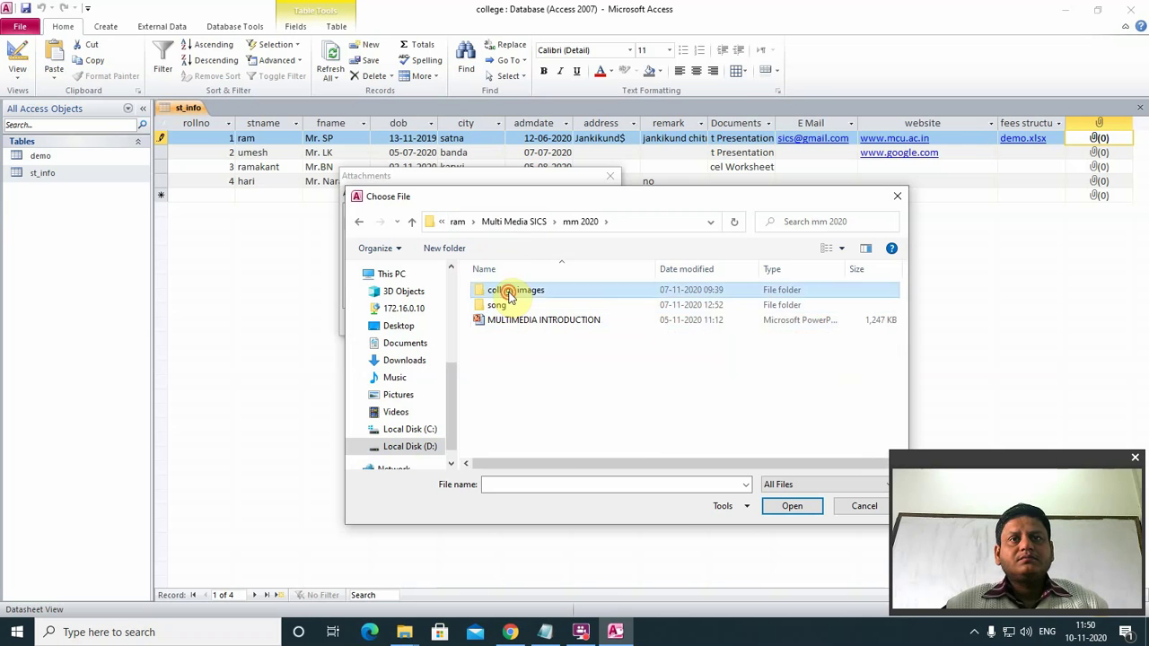
pyautogui.doubleClick(509, 292)
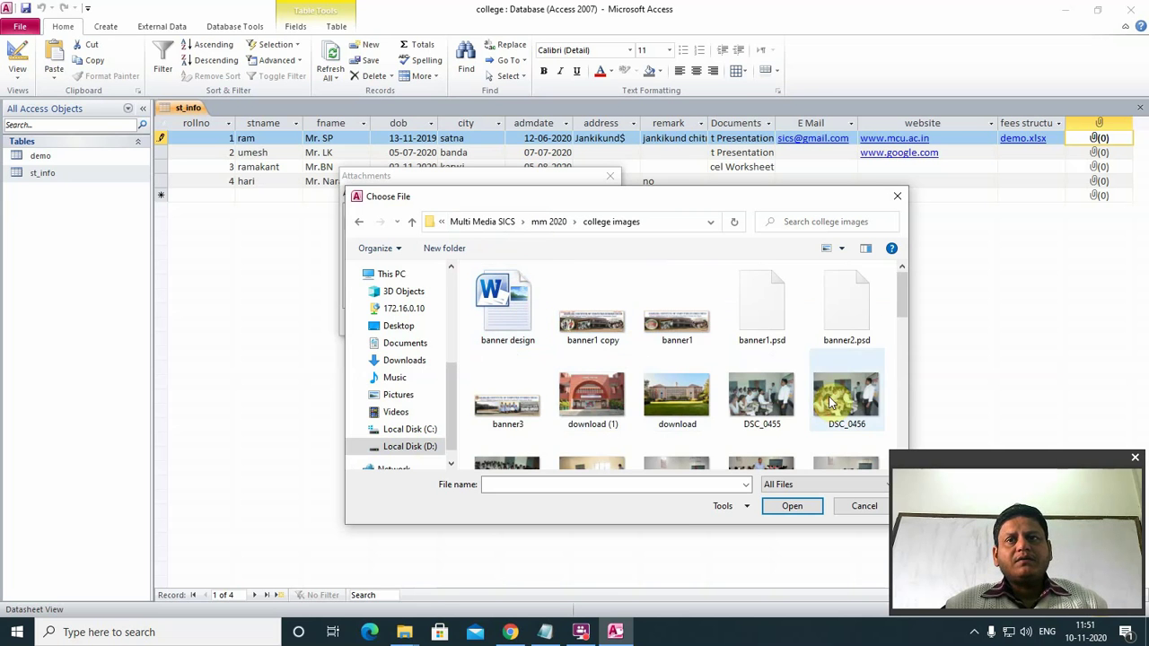
pyautogui.scroll(-5, 817, 404)
pyautogui.scroll(3, 709, 404)
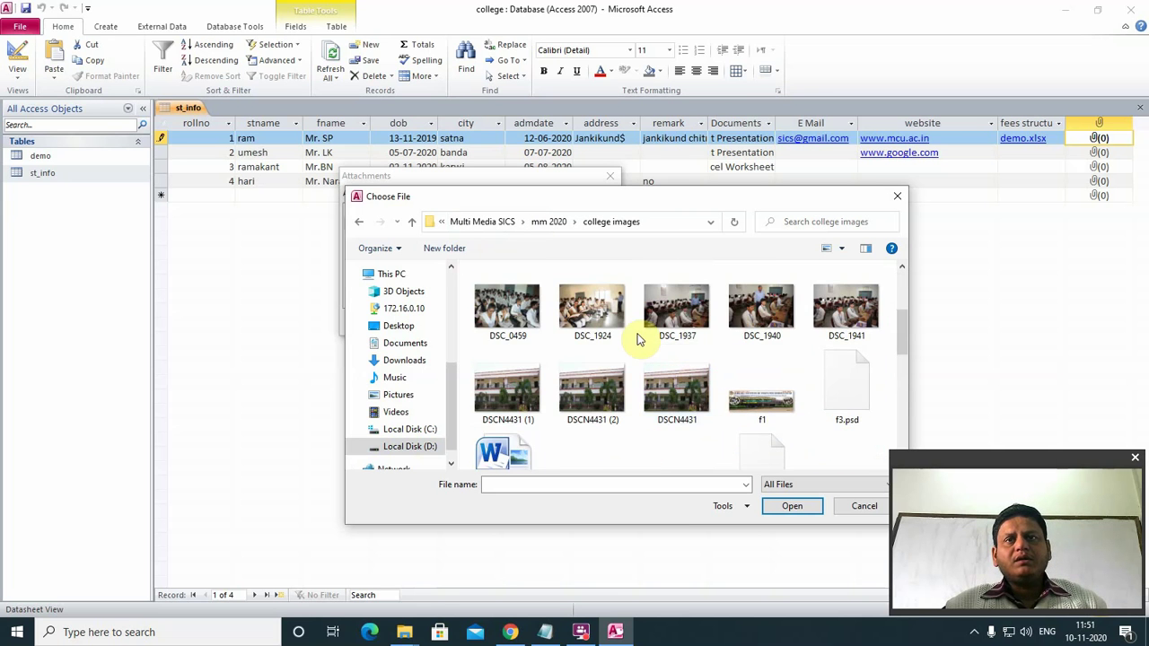
pyautogui.scroll(3, 639, 340)
pyautogui.click(592, 305)
pyautogui.click(794, 506)
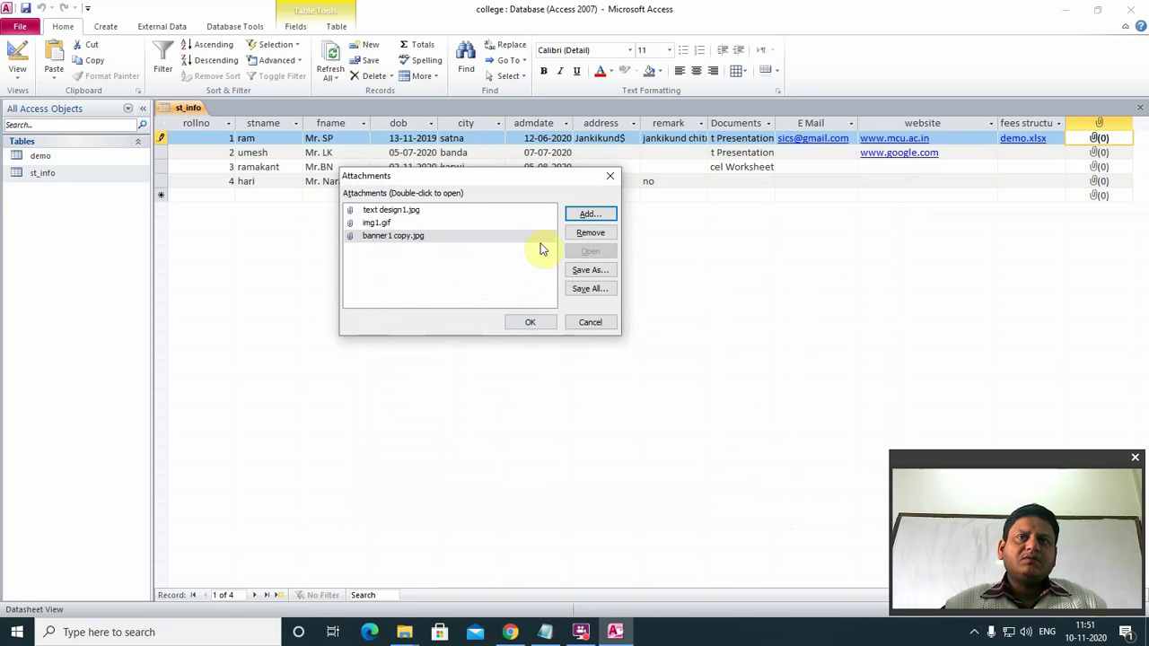
# - Add the Excel workbook demo from the Documents folder as another attachment and accept the record's attachment list
pyautogui.click(590, 215)
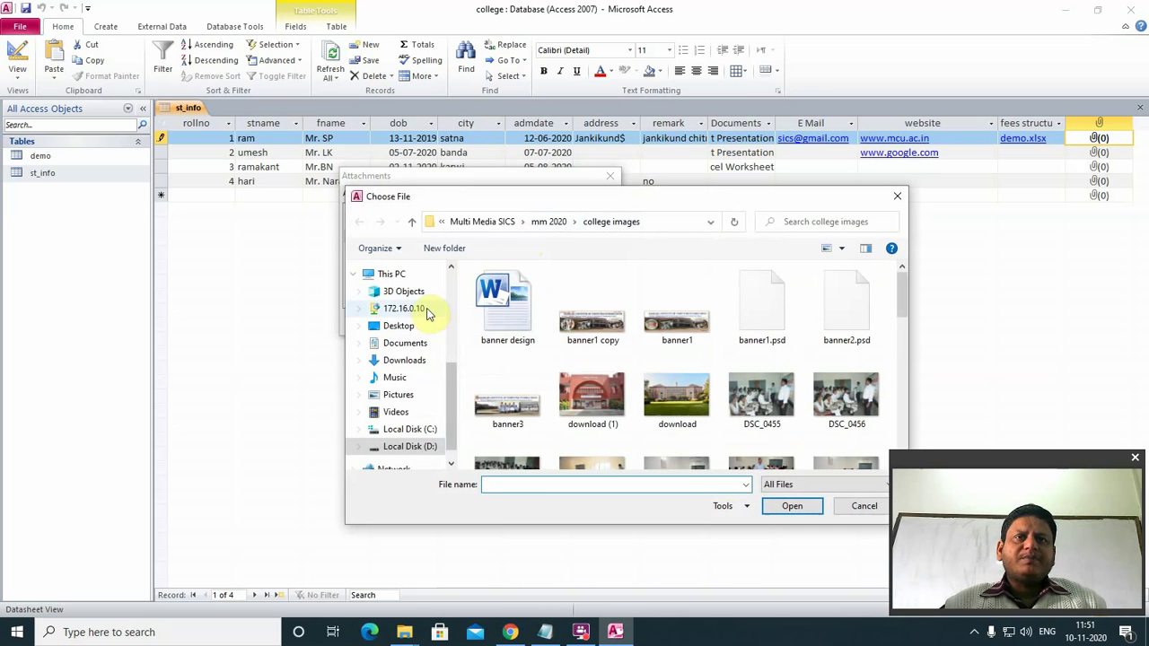
pyautogui.click(445, 382)
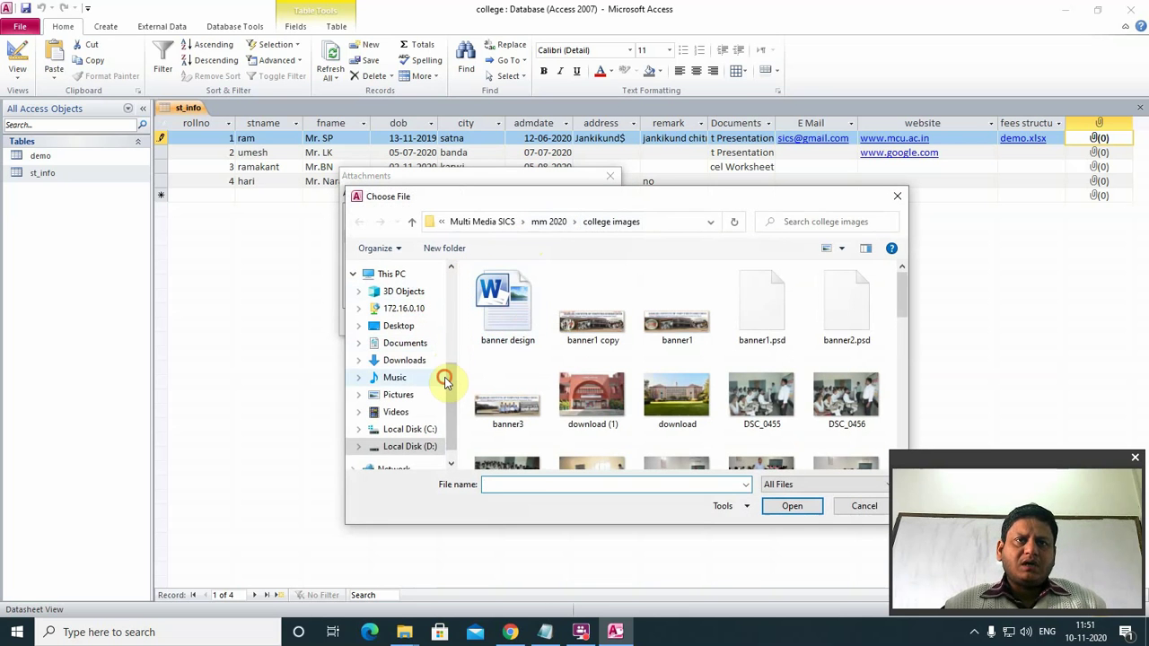
pyautogui.click(405, 343)
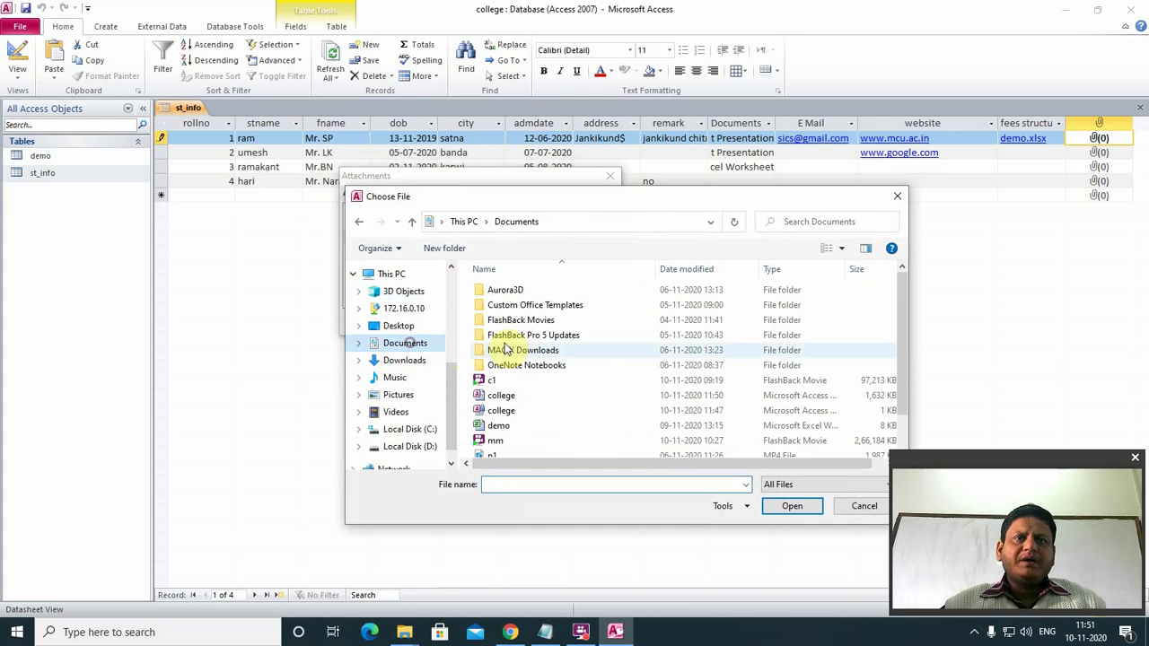
pyautogui.scroll(-1, 525, 400)
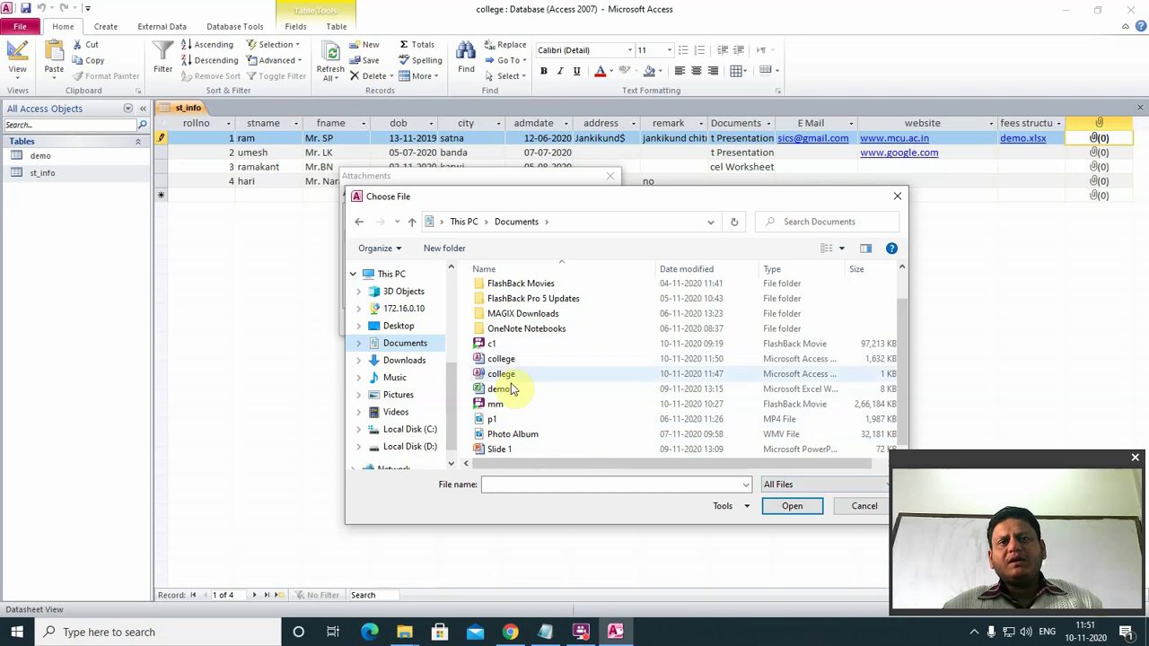
pyautogui.click(494, 420)
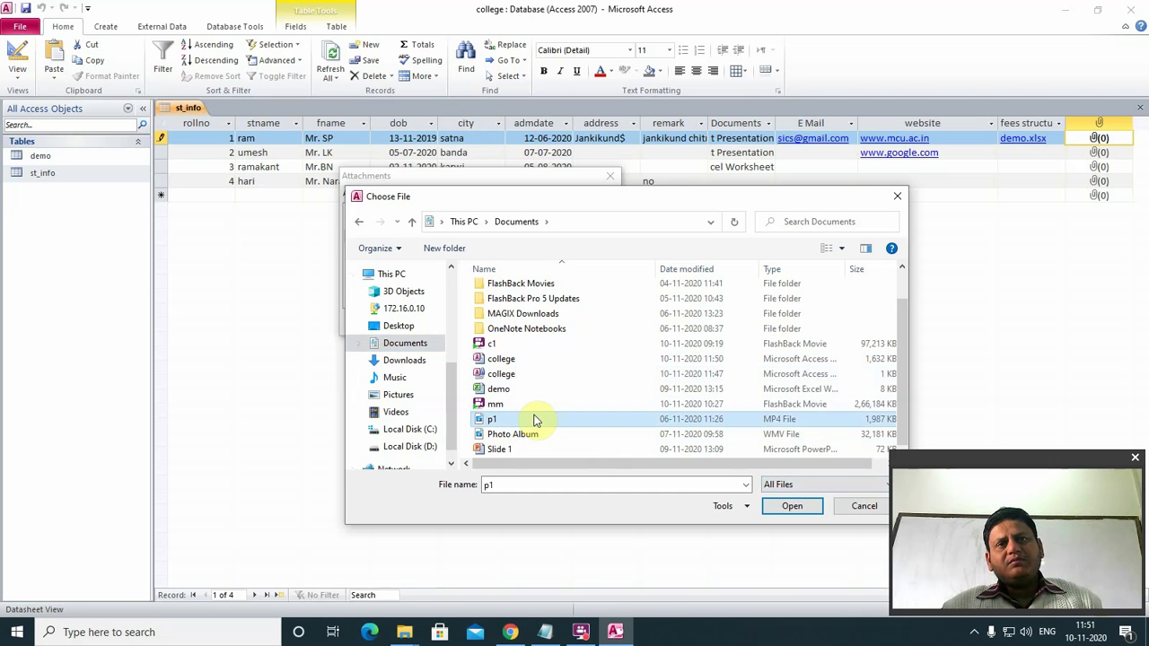
pyautogui.click(498, 391)
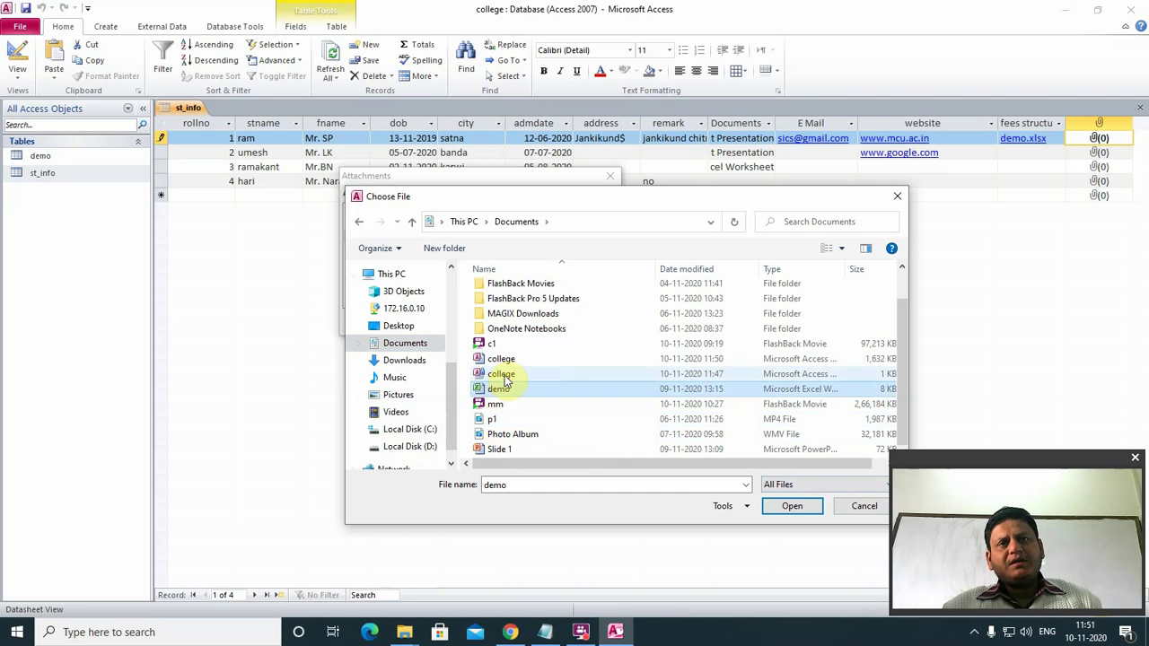
pyautogui.click(500, 375)
pyautogui.click(499, 392)
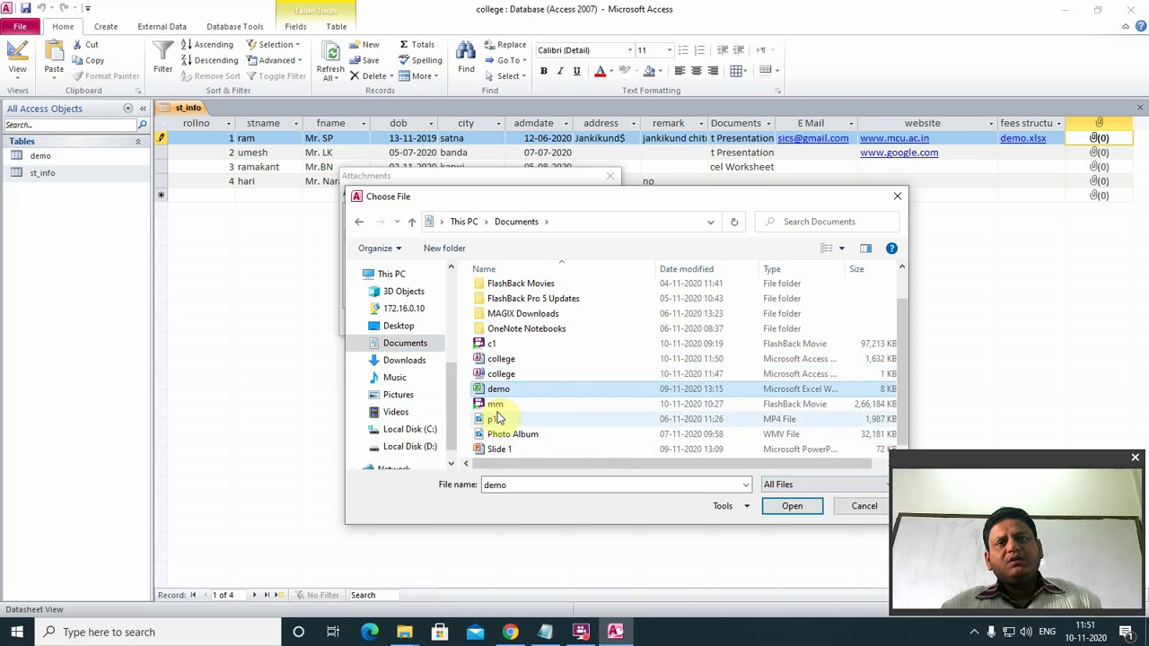
pyautogui.click(792, 508)
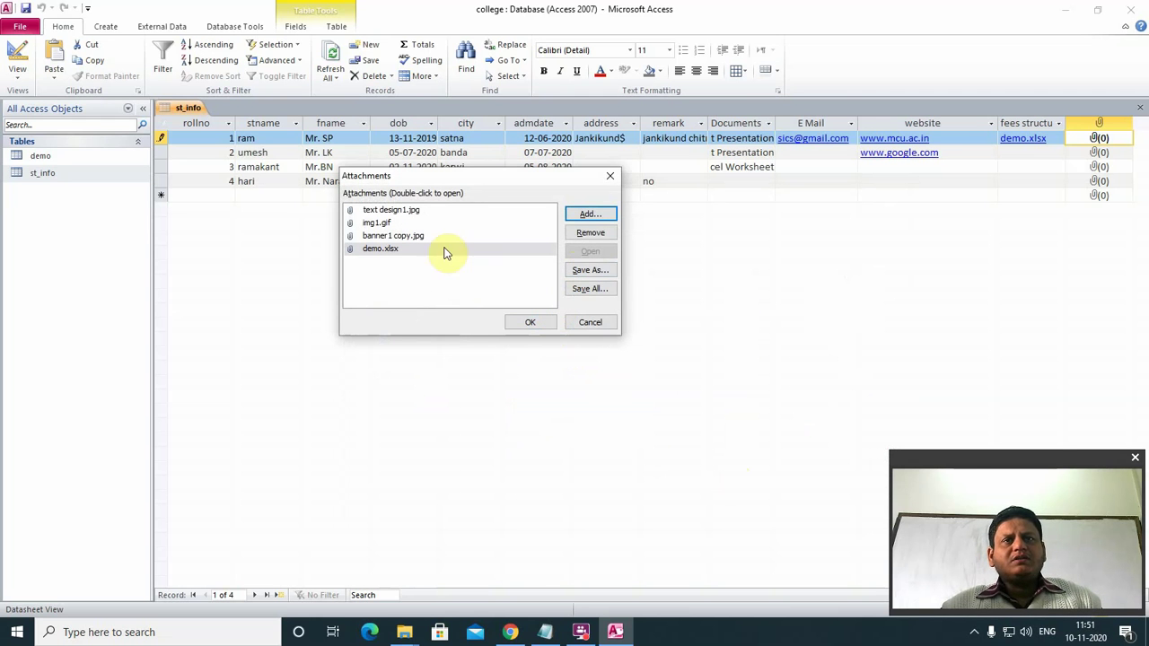
pyautogui.click(397, 235)
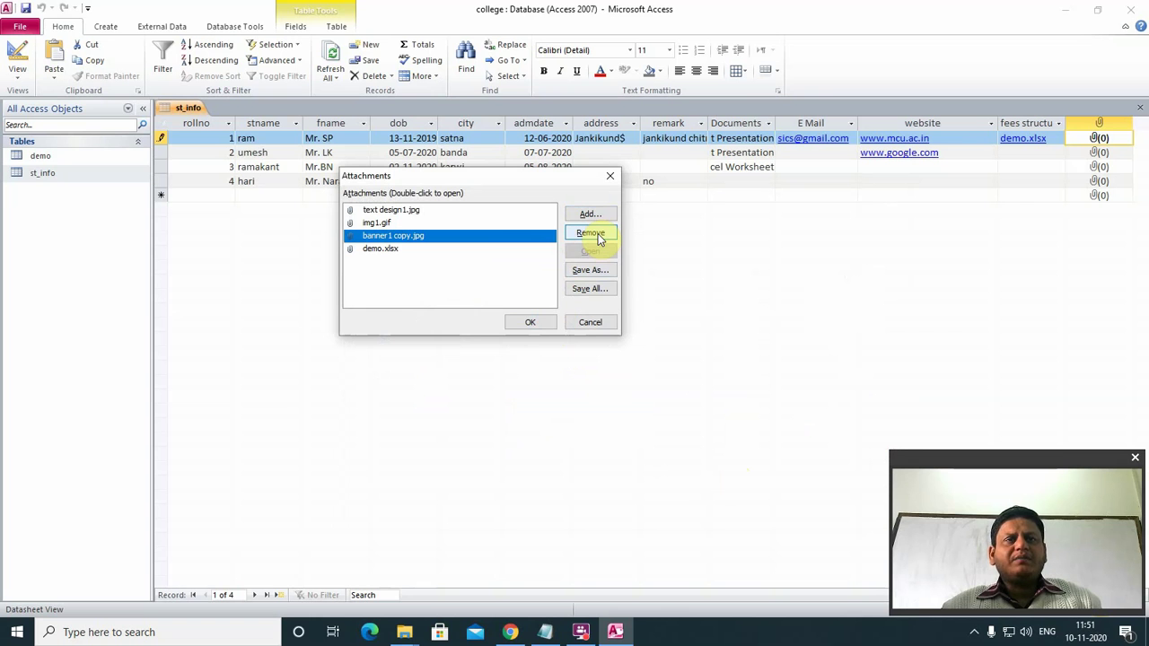
pyautogui.click(523, 322)
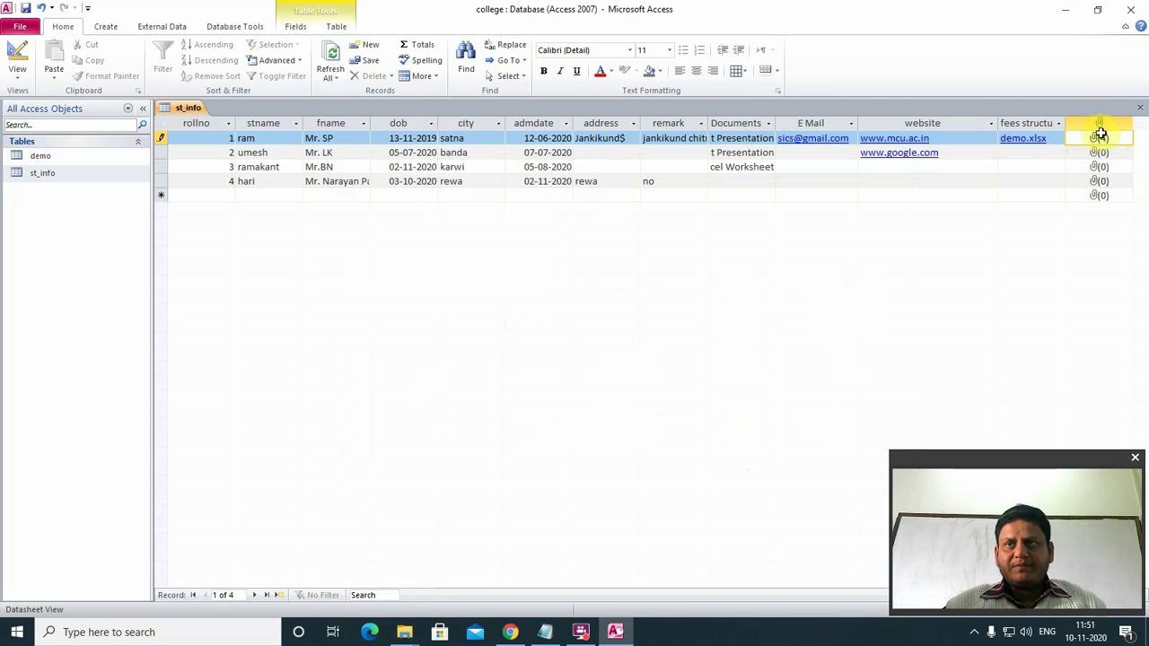
# - Reopen the first record's attachments and view the text design1.jpg and img1.gif images, closing each one after viewing
pyautogui.doubleClick(1100, 139)
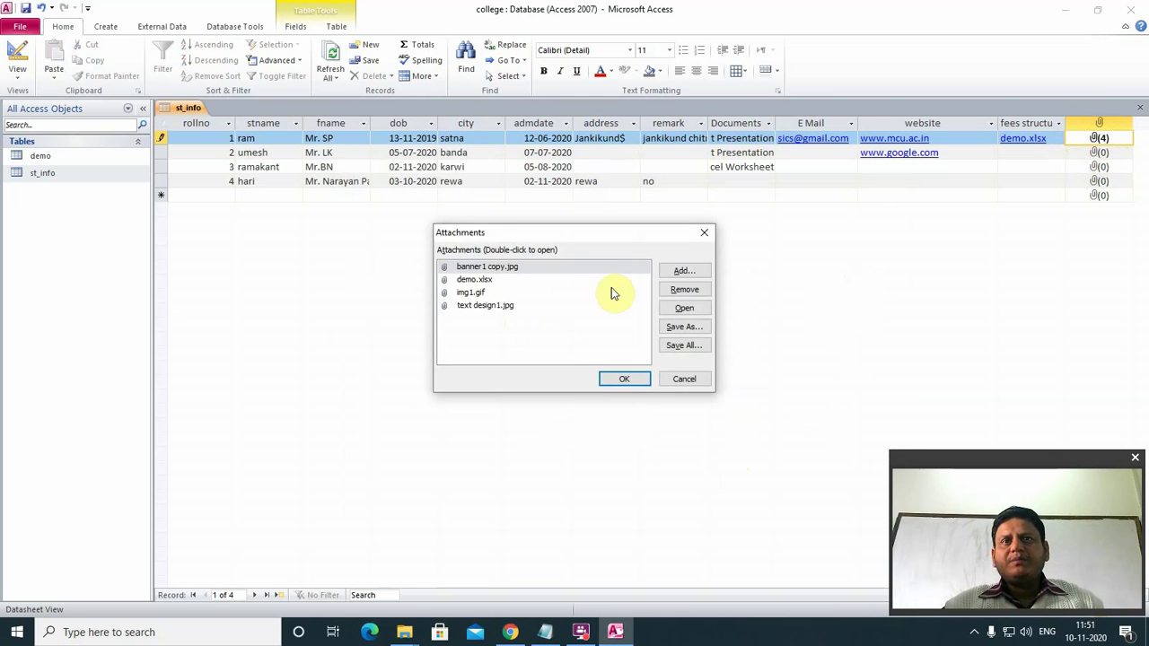
pyautogui.click(482, 307)
pyautogui.doubleClick(481, 310)
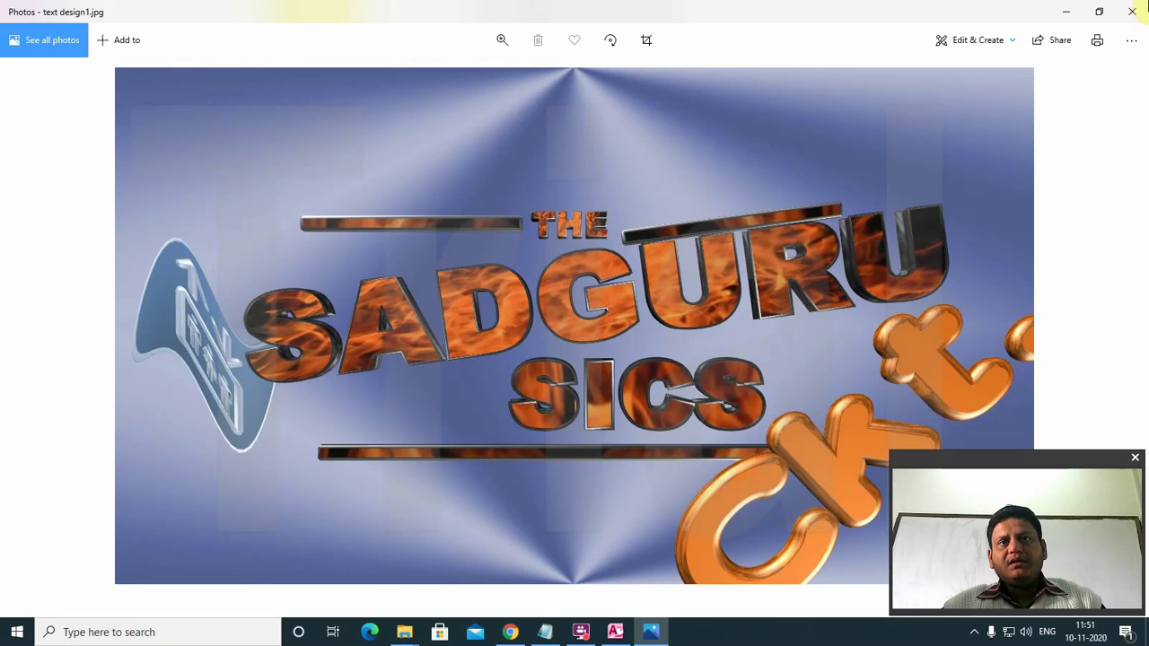
pyautogui.click(1140, 9)
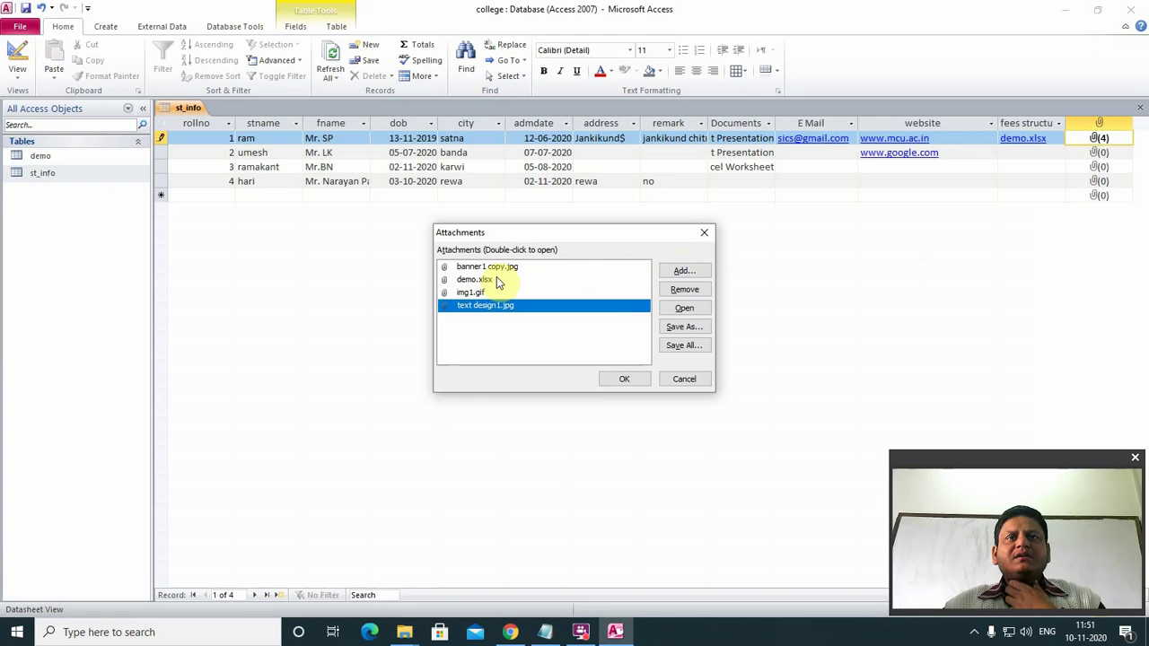
pyautogui.doubleClick(472, 292)
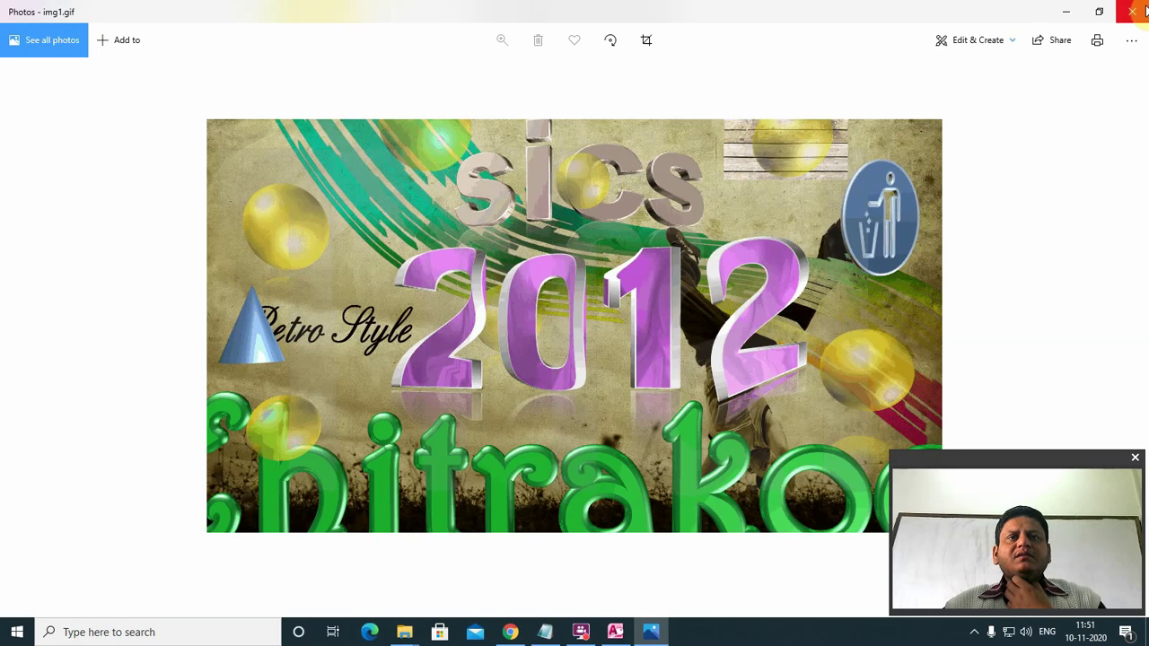
pyautogui.click(1135, 10)
# - View the attached demo.xlsx workbook in Excel with editing enabled, close it, and dismiss the record's attachment list
pyautogui.click(476, 281)
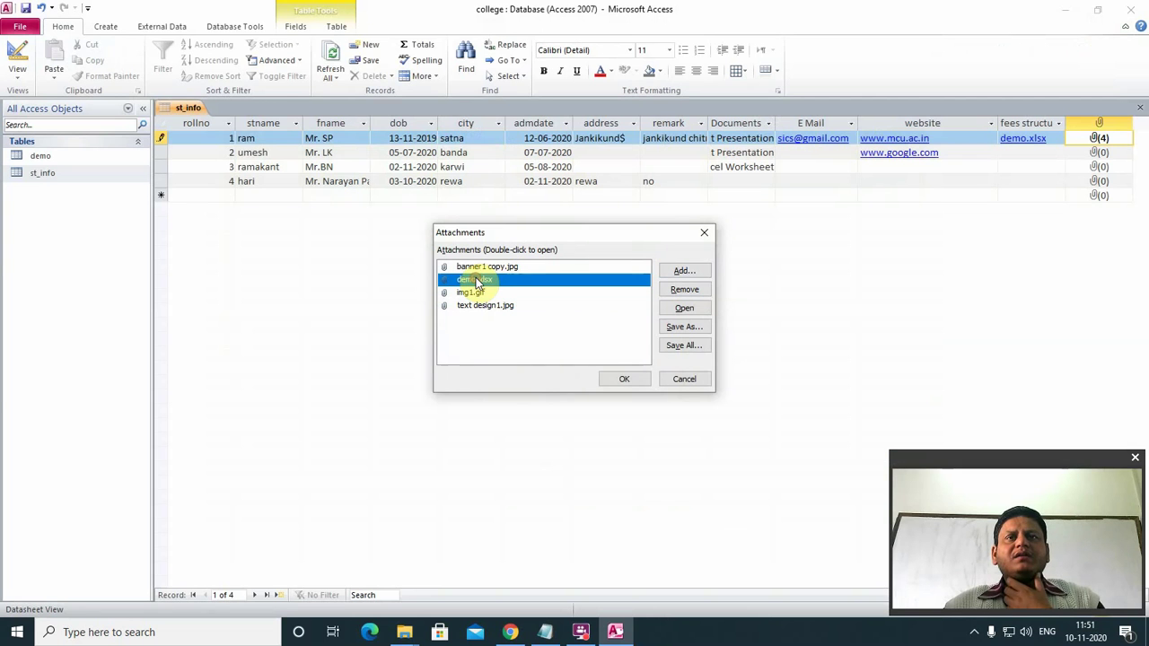
pyautogui.doubleClick(476, 282)
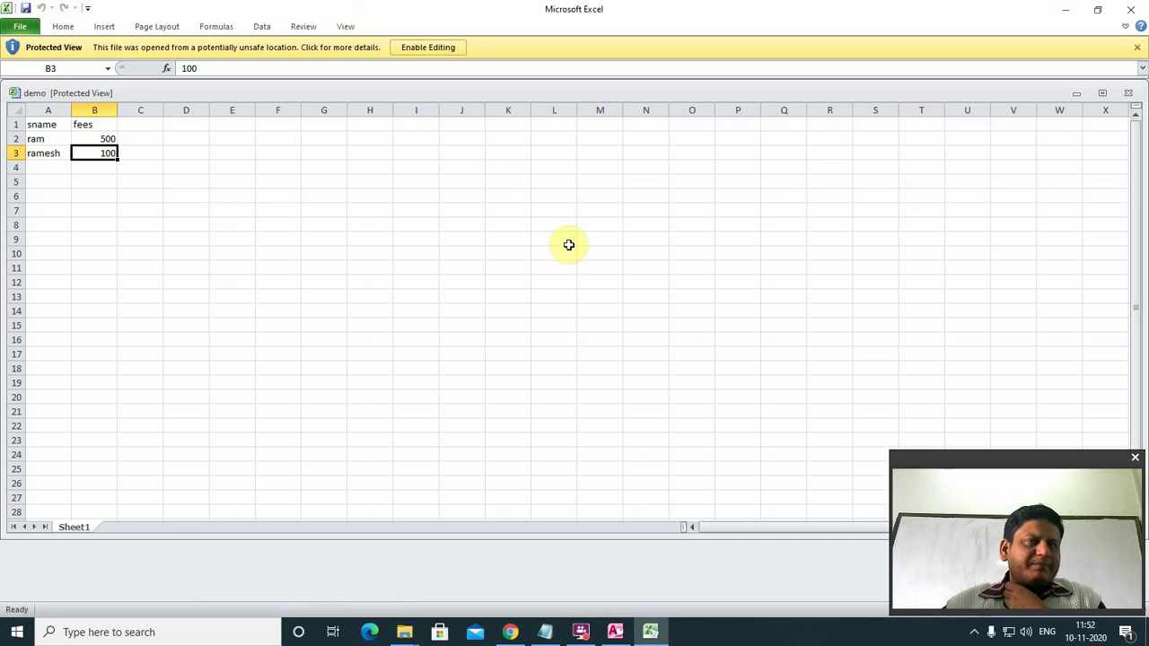
pyautogui.click(438, 49)
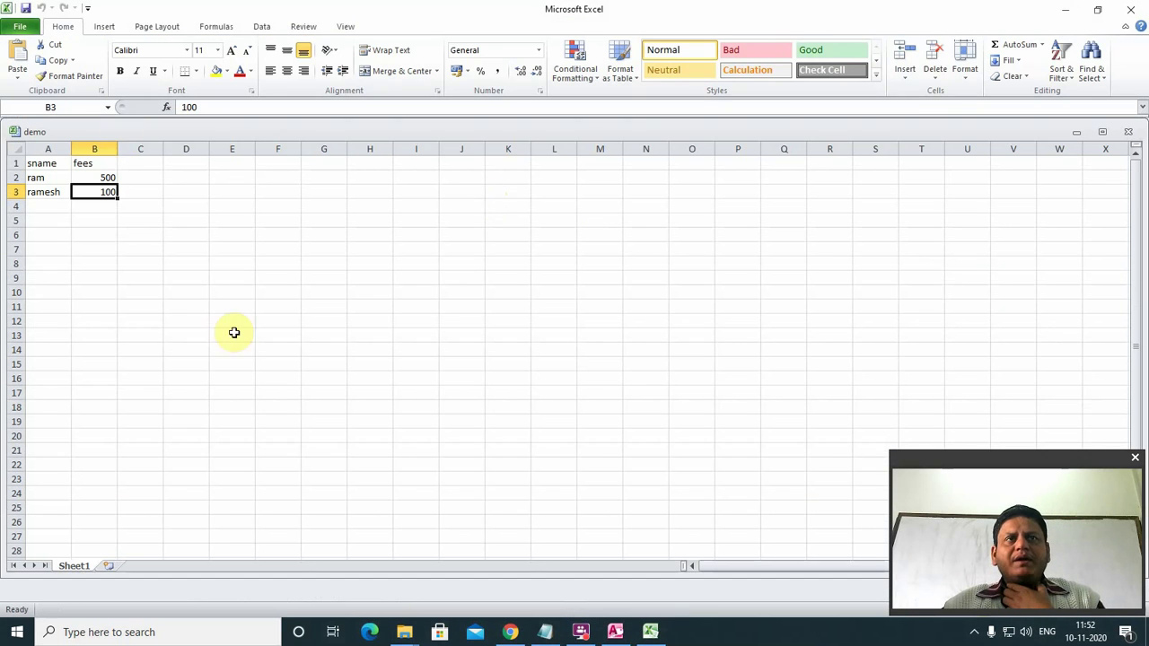
pyautogui.click(1130, 9)
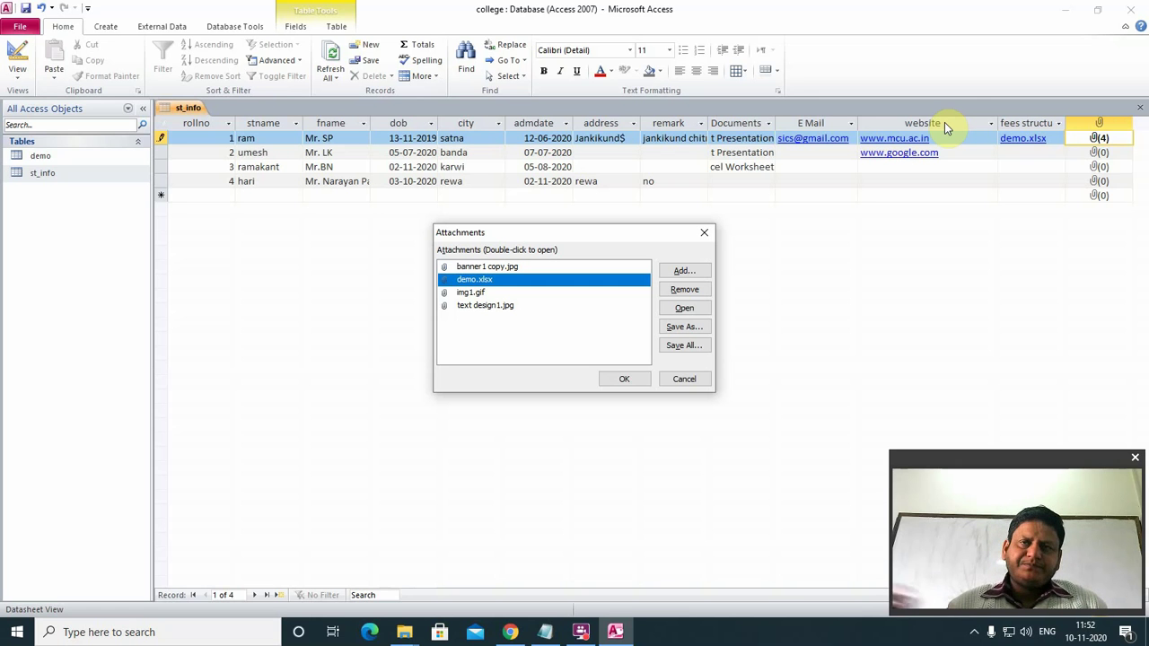
pyautogui.click(702, 233)
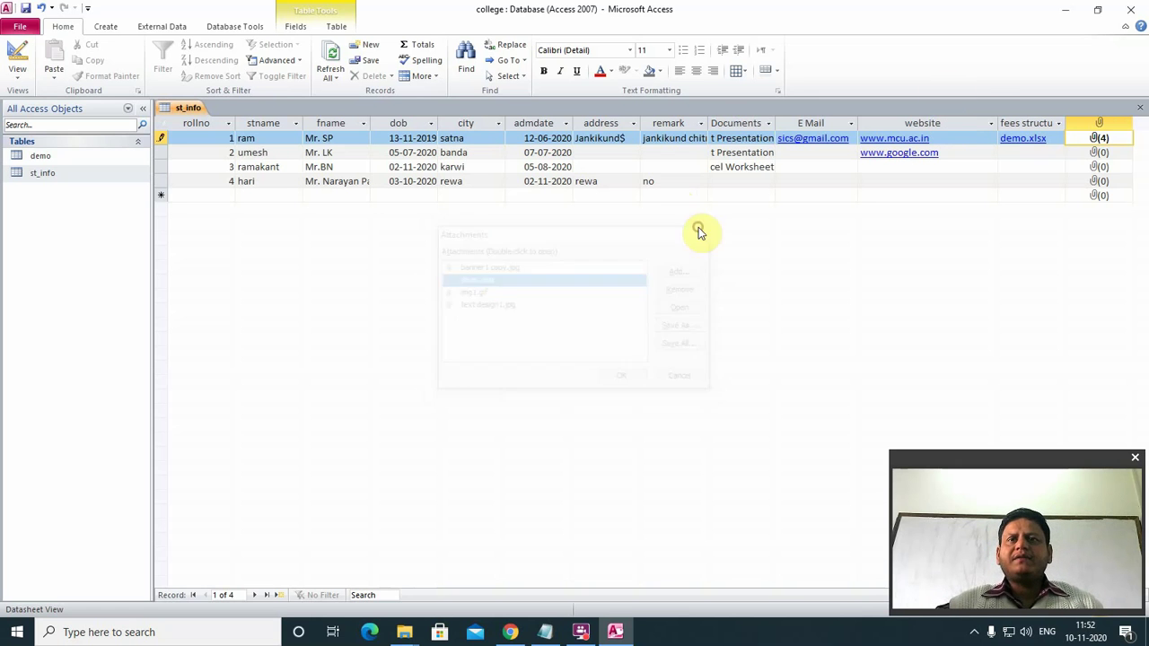
# - Close the st_info datasheet and reopen the table in Design view
pyautogui.click(1140, 108)
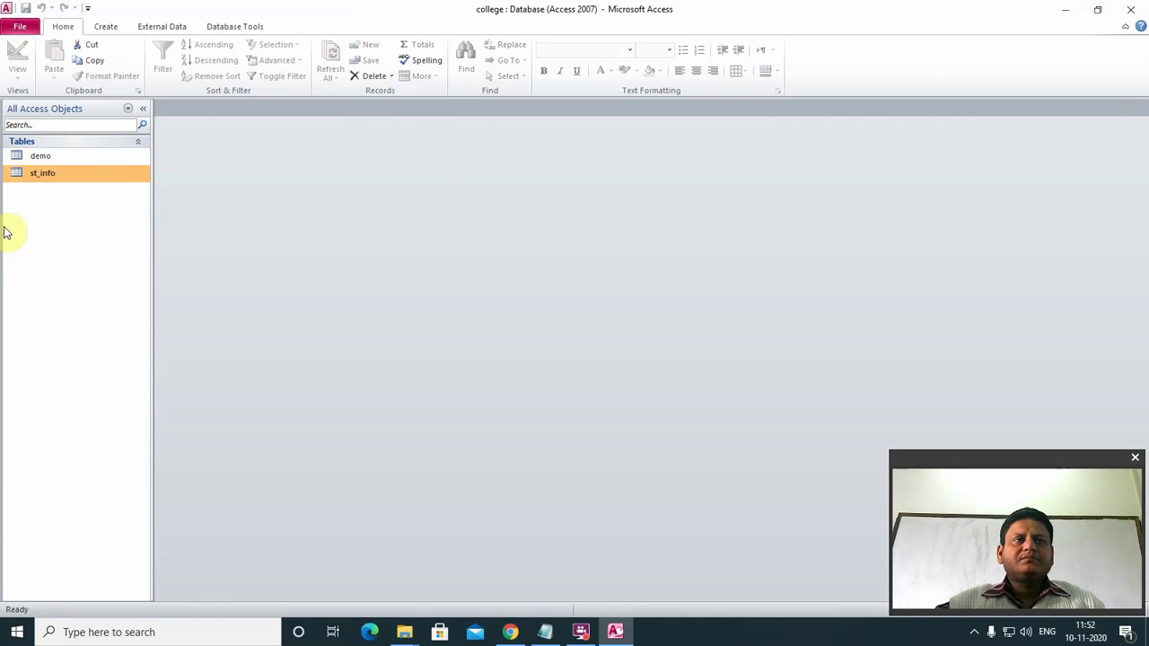
pyautogui.rightClick(45, 175)
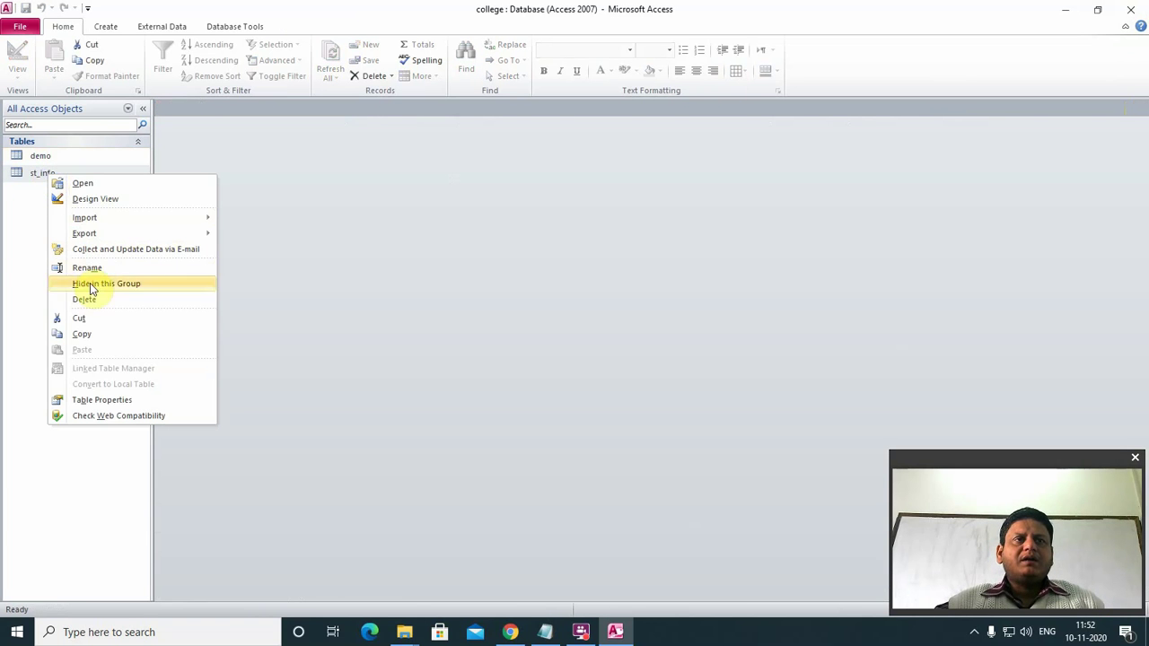
pyautogui.click(84, 198)
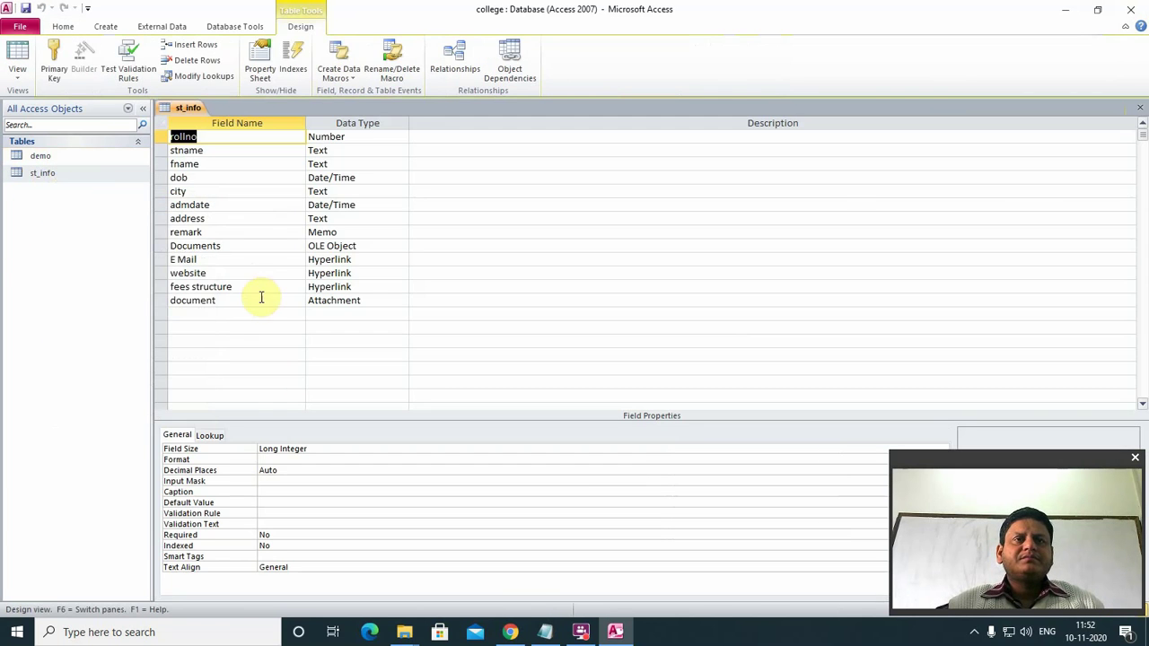
# - Review the available data types for a new field, and add a field named sex below document
pyautogui.click(270, 313)
pyautogui.click(366, 316)
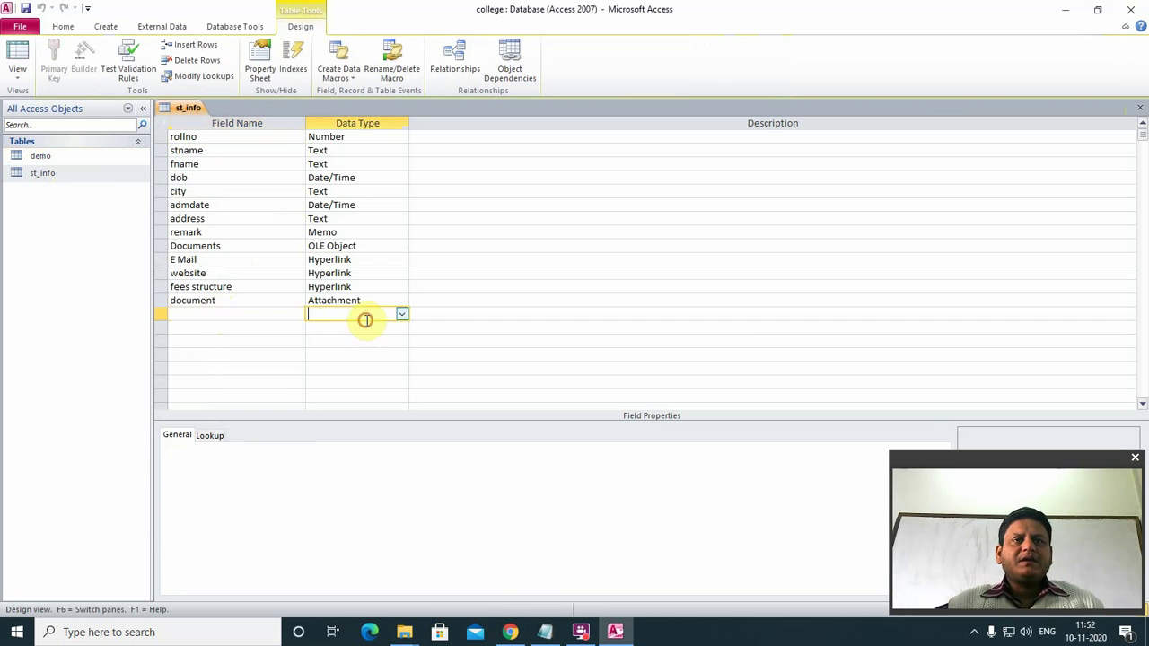
pyautogui.click(401, 315)
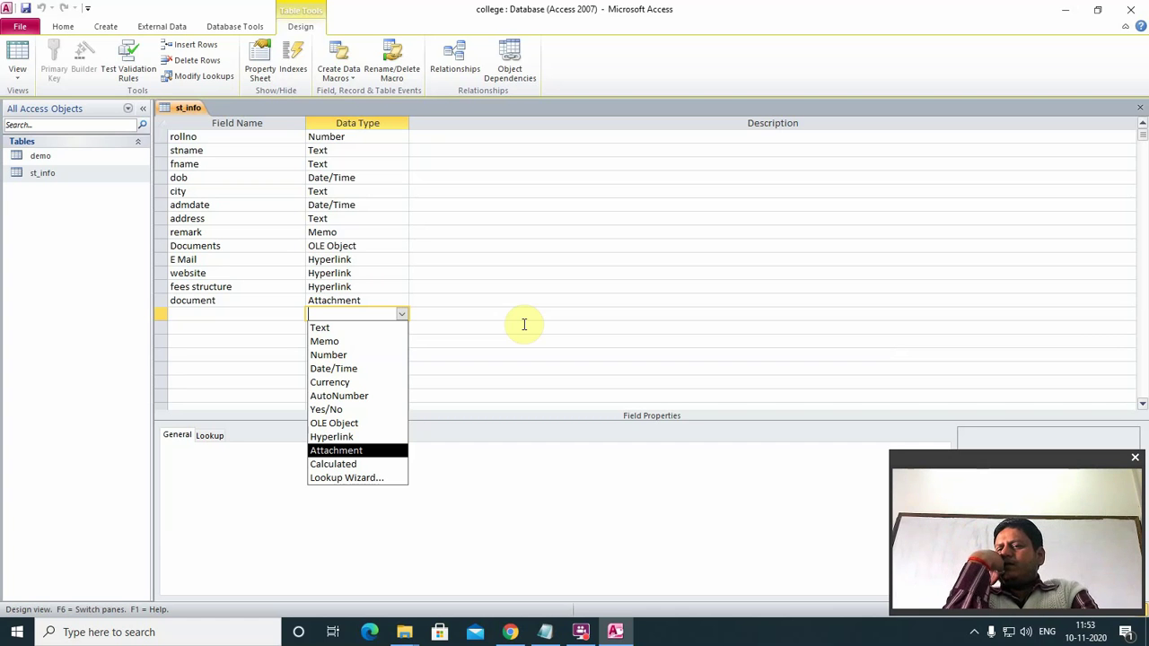
pyautogui.click(209, 316)
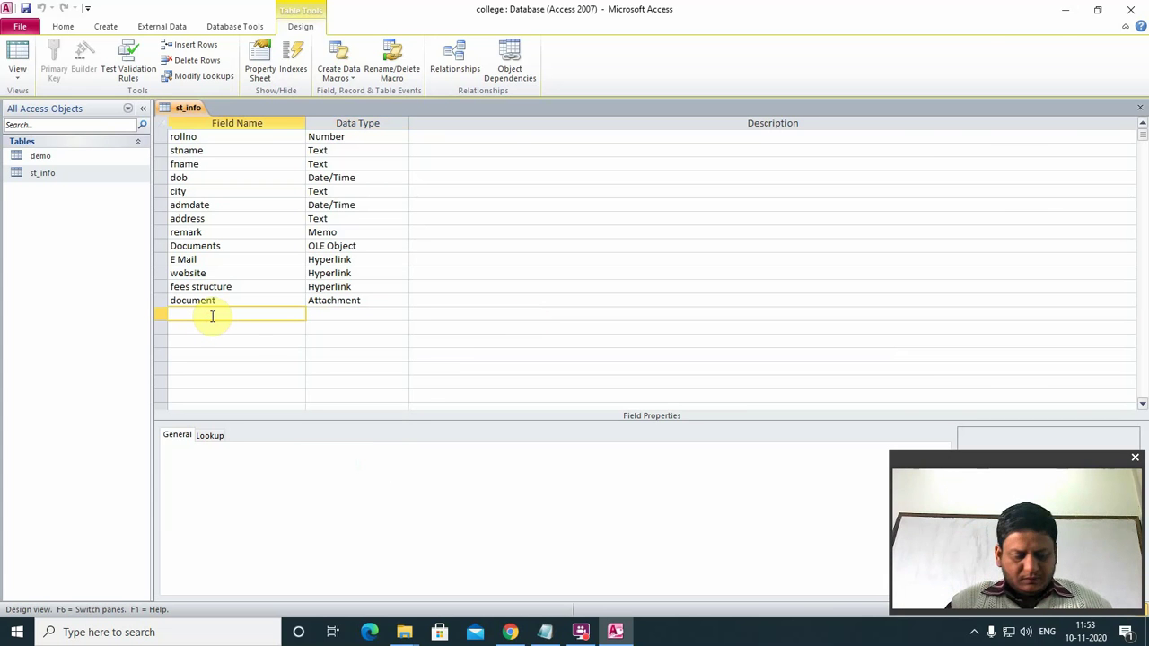
pyautogui.write('sex')
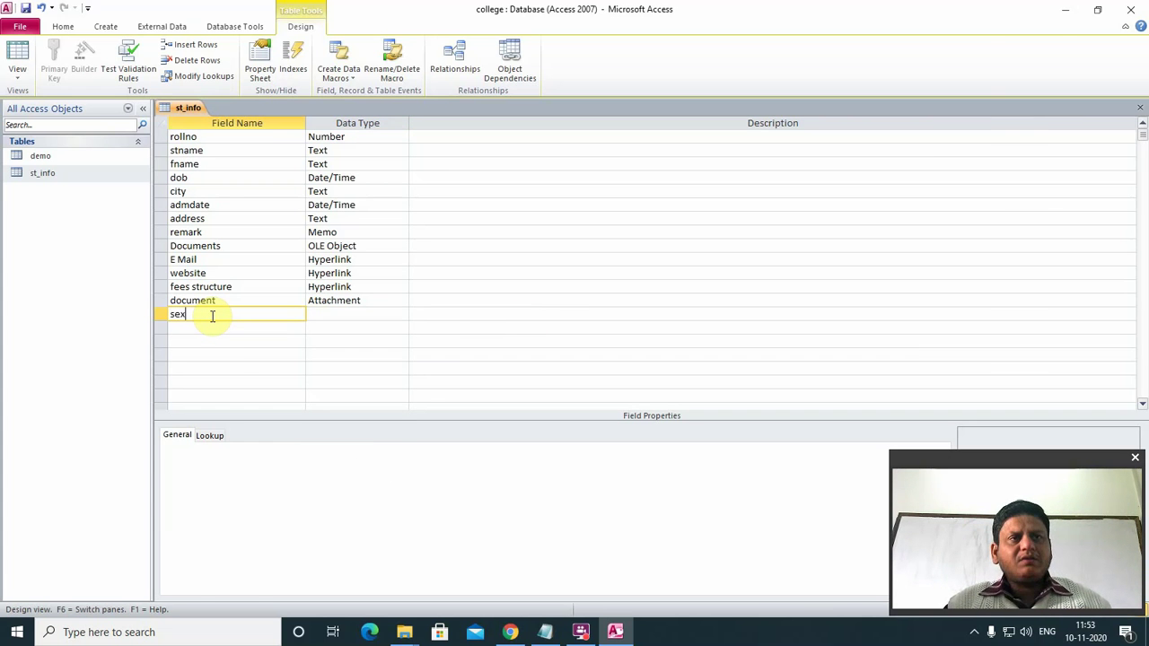
pyautogui.press('Tab')
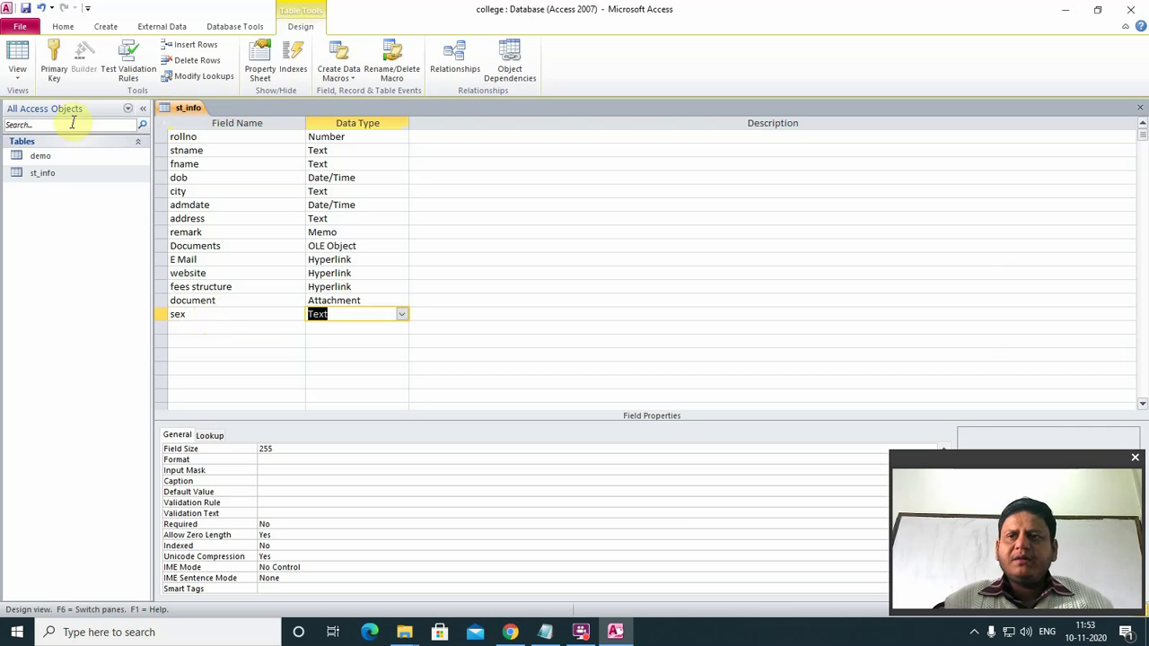
# - Start the Lookup Wizard for the sex field and choose to type in the lookup values
pyautogui.click(402, 316)
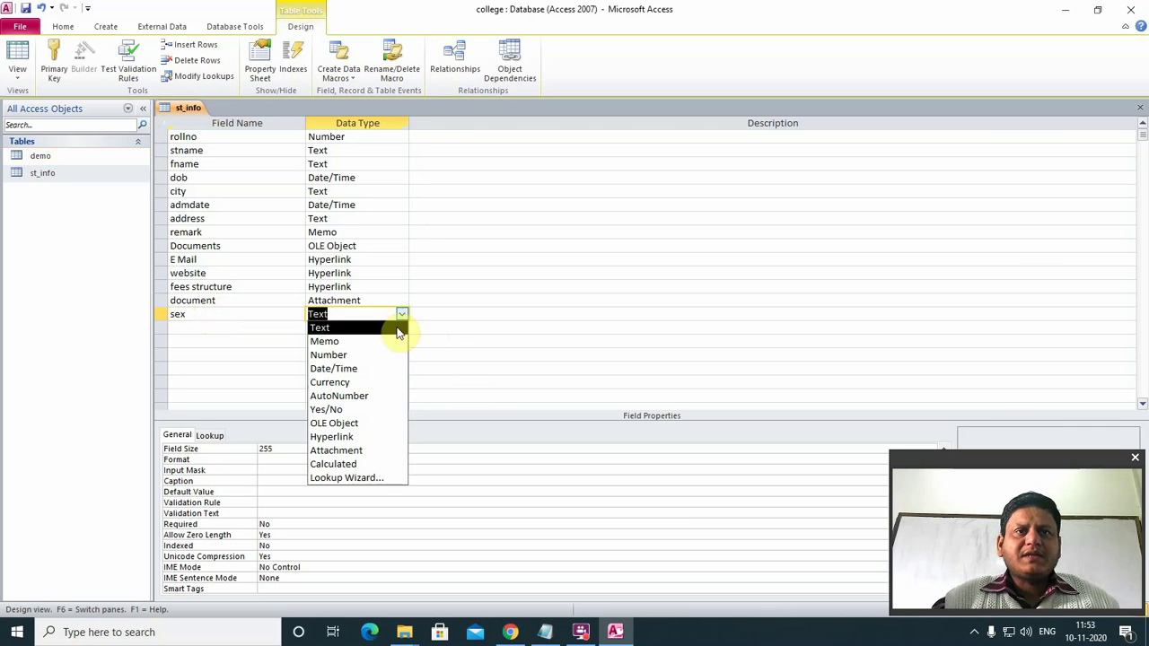
pyautogui.click(371, 481)
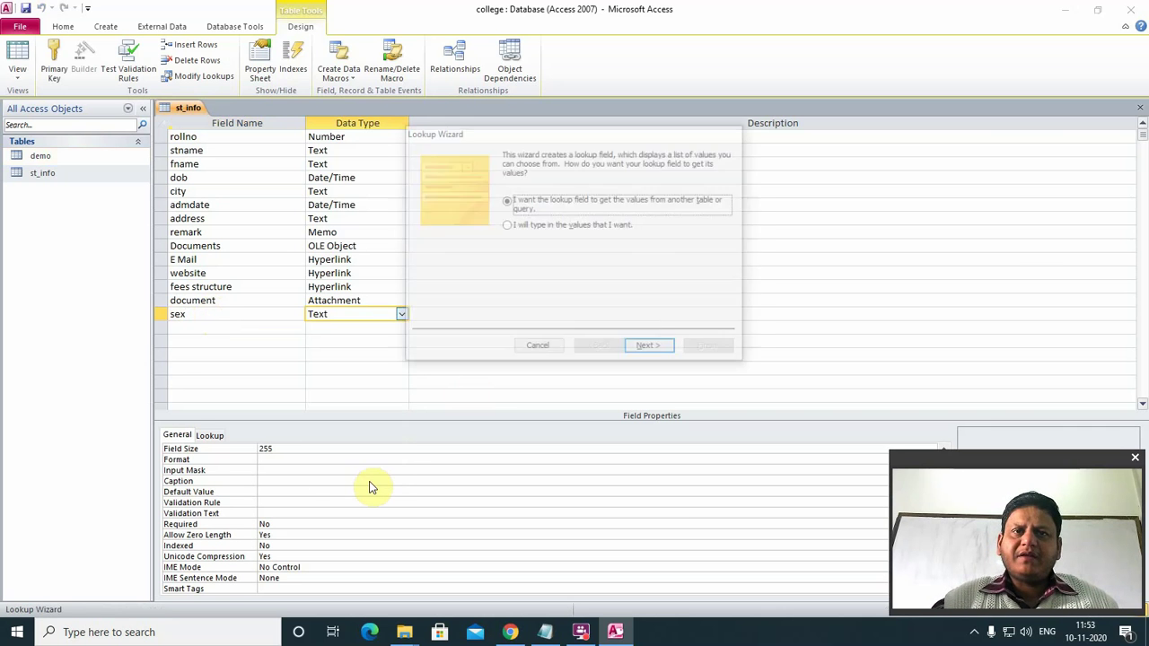
pyautogui.moveTo(594, 134); pyautogui.dragTo(661, 189)
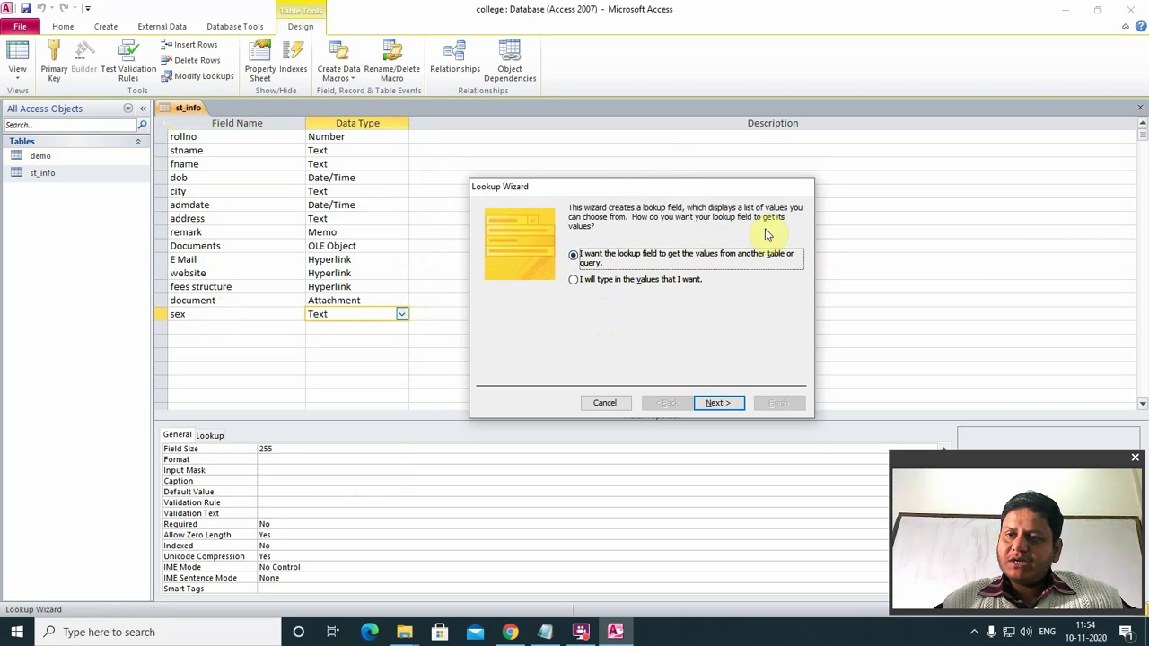
pyautogui.click(575, 281)
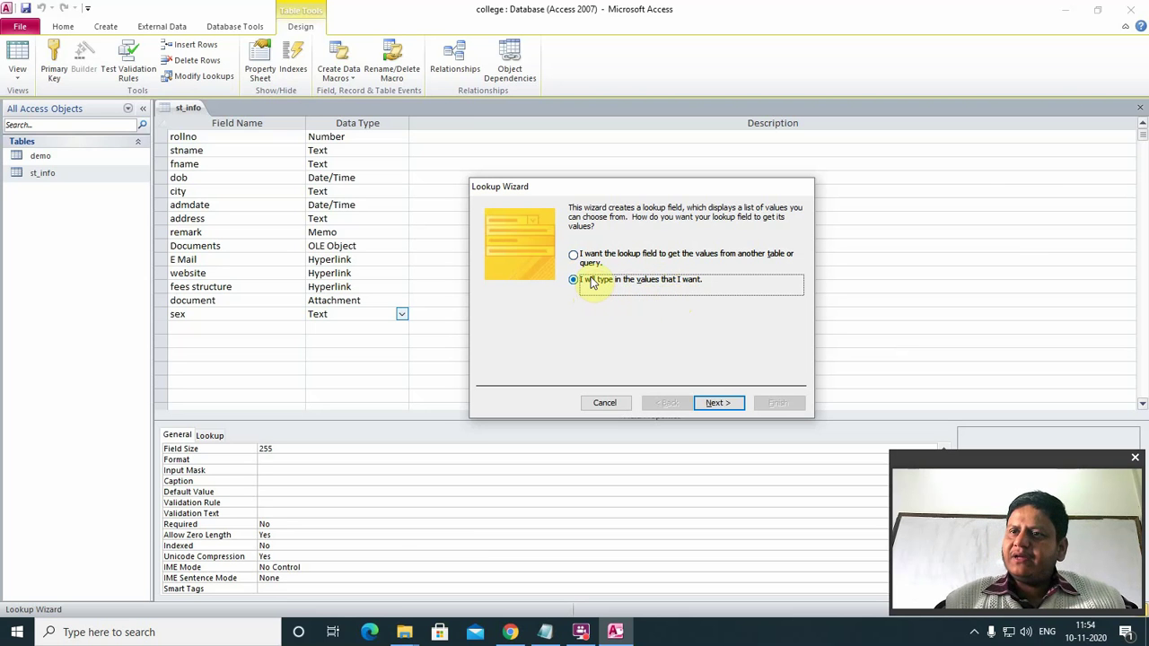
pyautogui.click(713, 403)
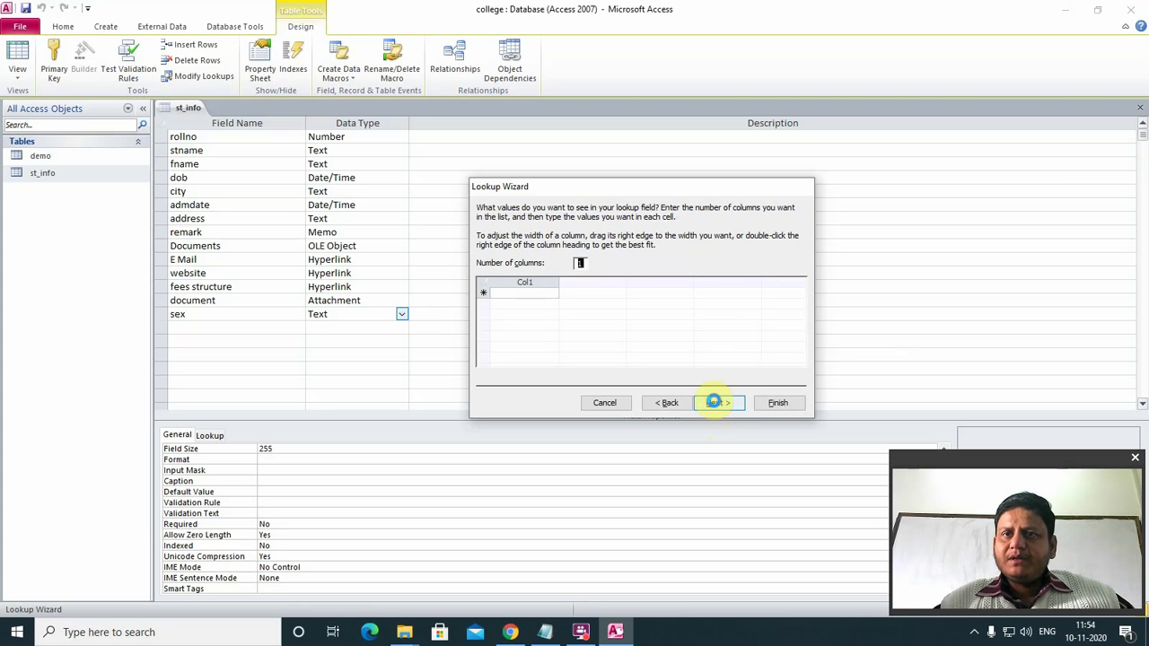
# - Enter Male and Female as the lookup values for the sex field and finish the wizard with the default label
pyautogui.click(526, 293)
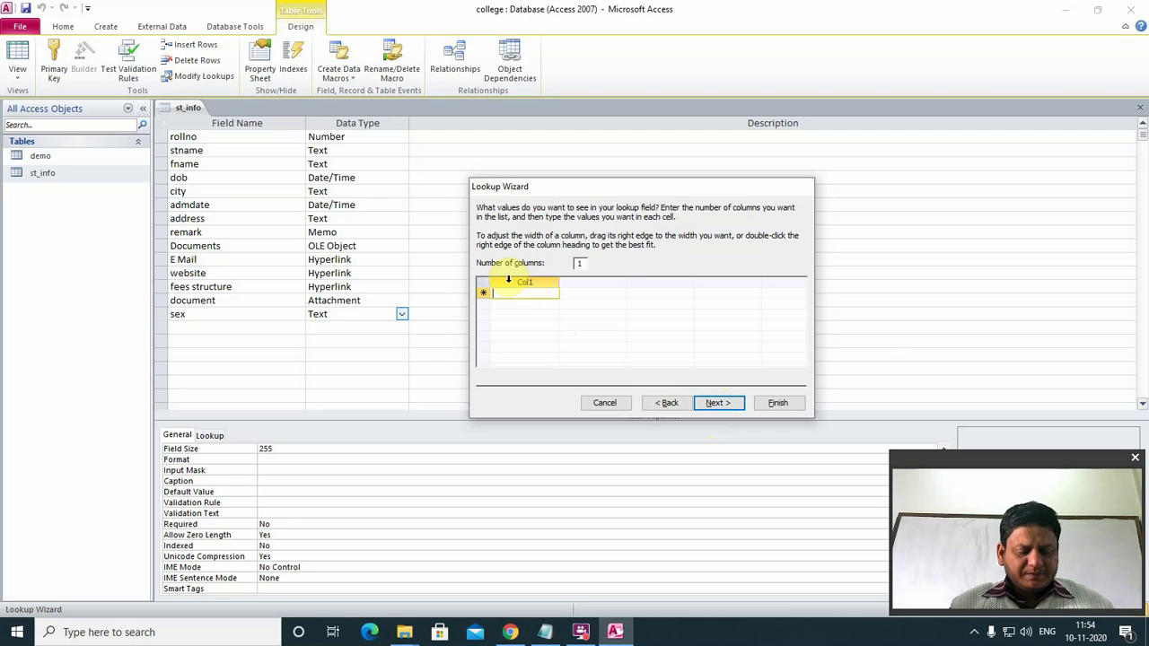
pyautogui.write('Male')
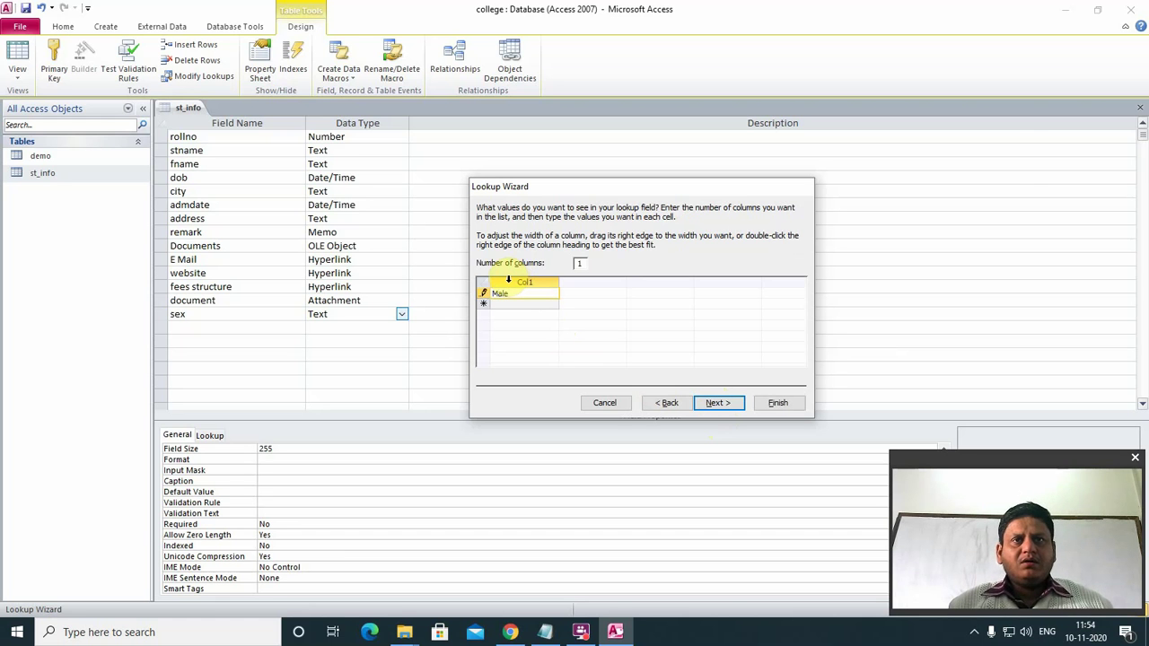
pyautogui.press('Return')
pyautogui.write('Female')
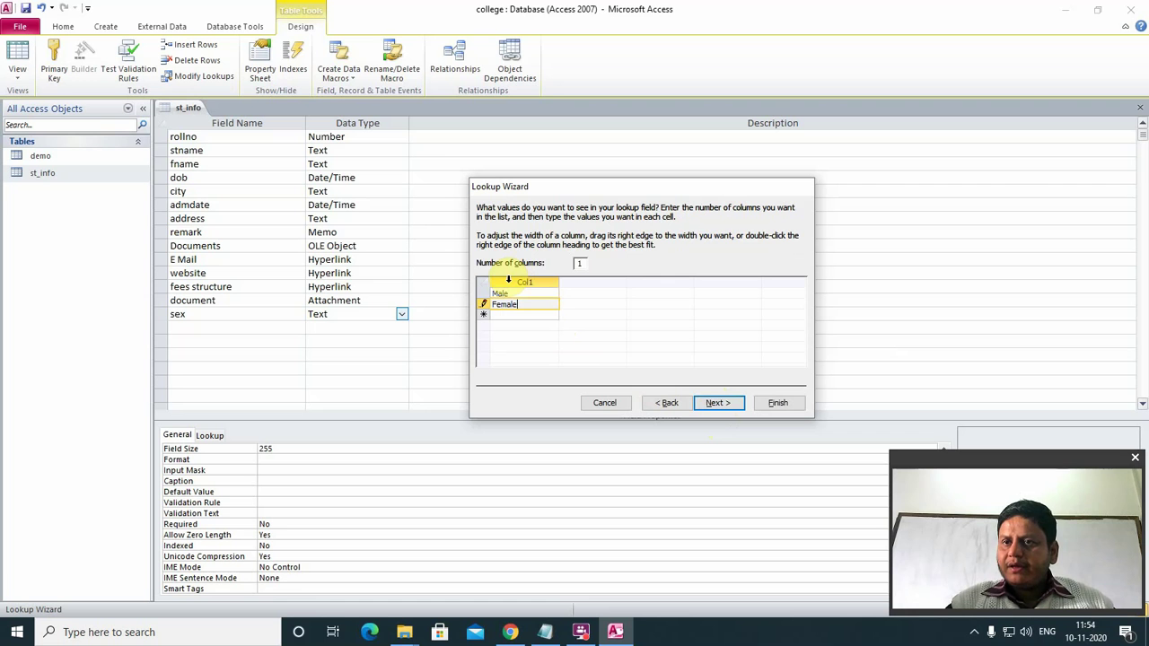
pyautogui.click(714, 403)
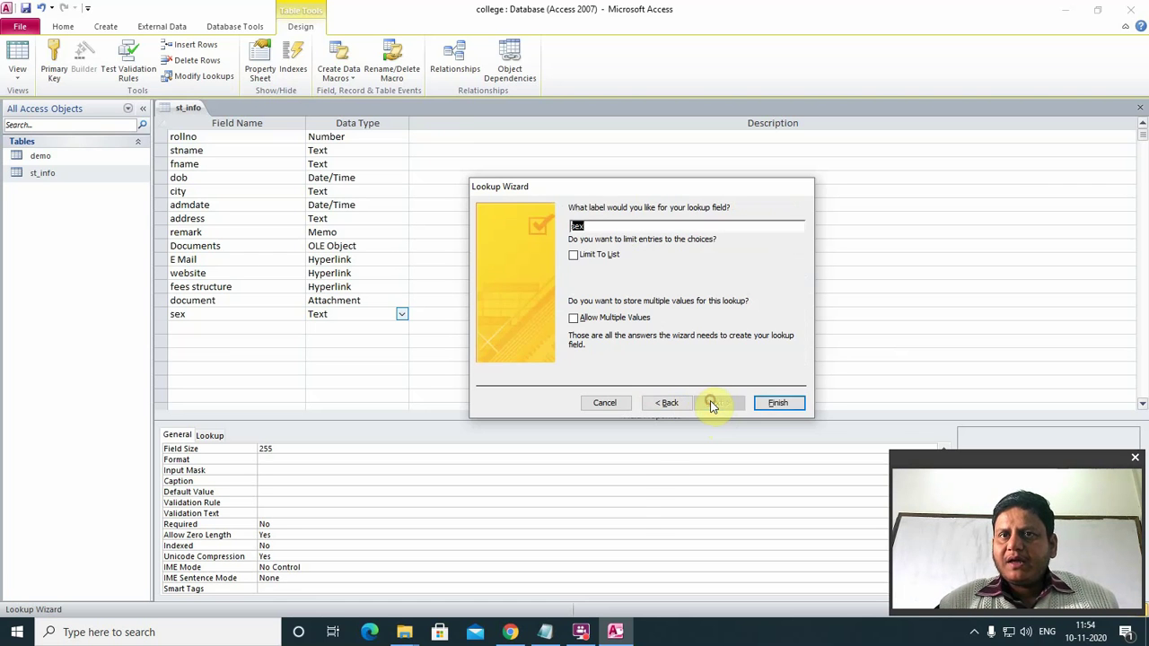
pyautogui.click(778, 404)
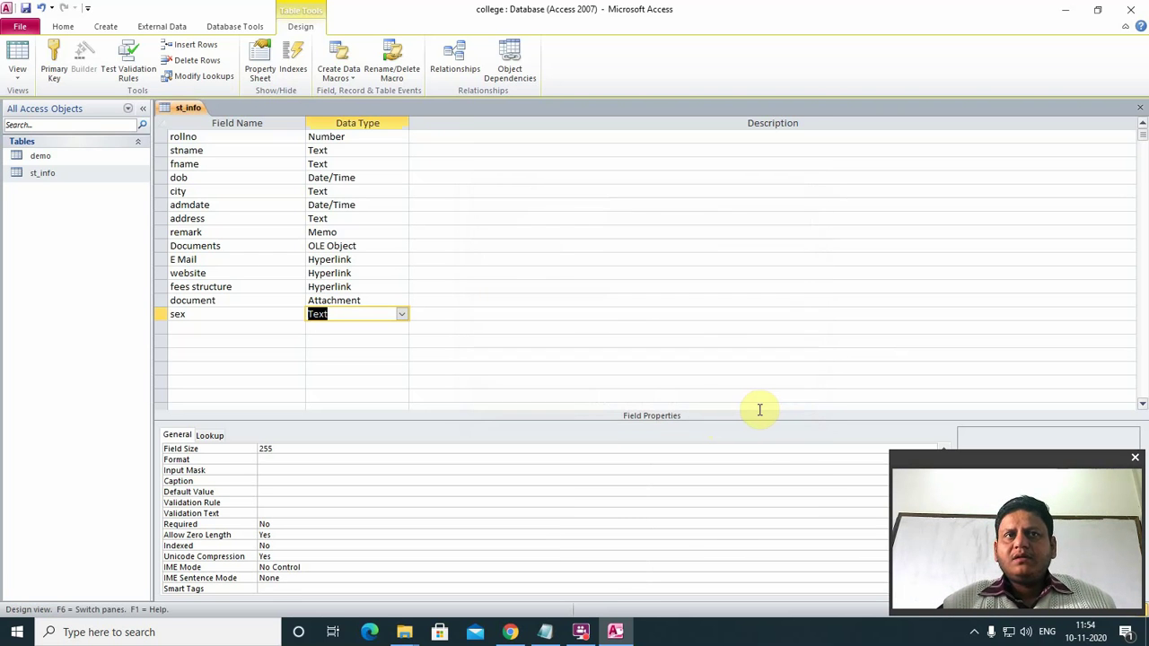
# - Add a field named city below sex and start the Lookup Wizard for it with self-typed values
pyautogui.click(199, 325)
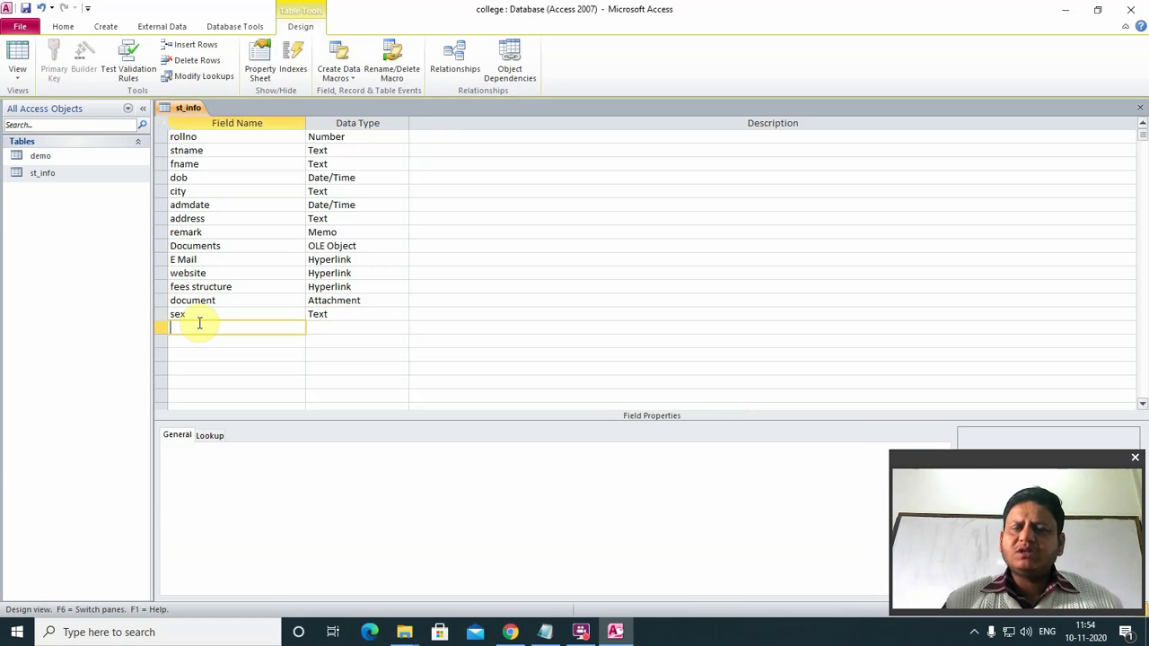
pyautogui.write('ci')
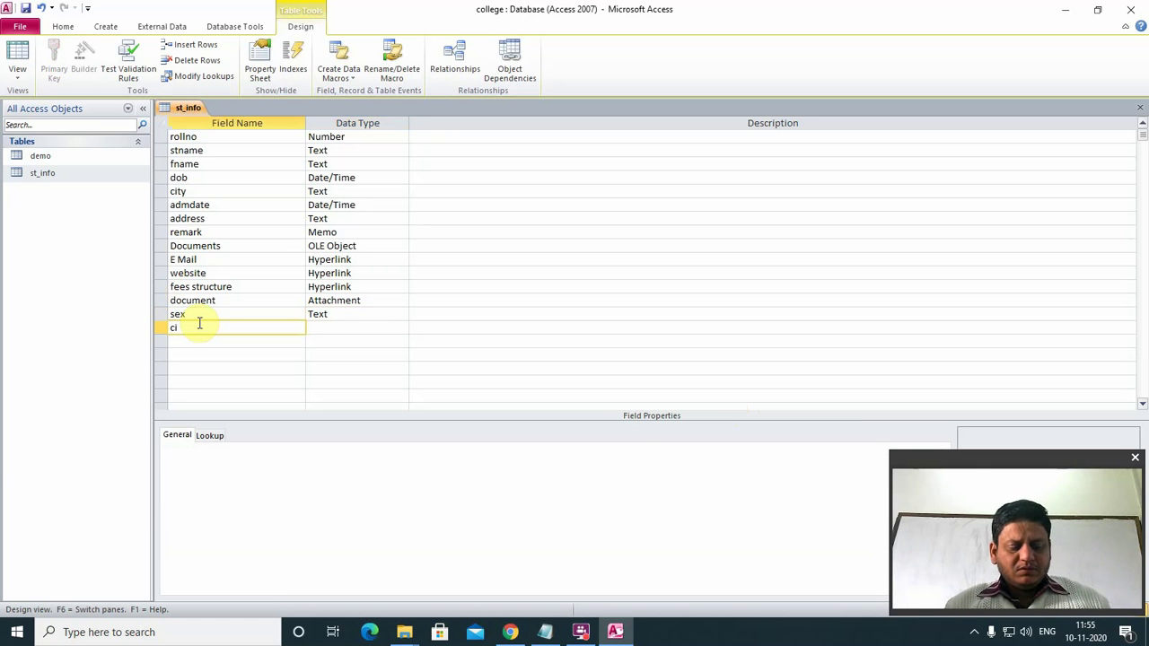
pyautogui.write('ty')
pyautogui.press('Tab')
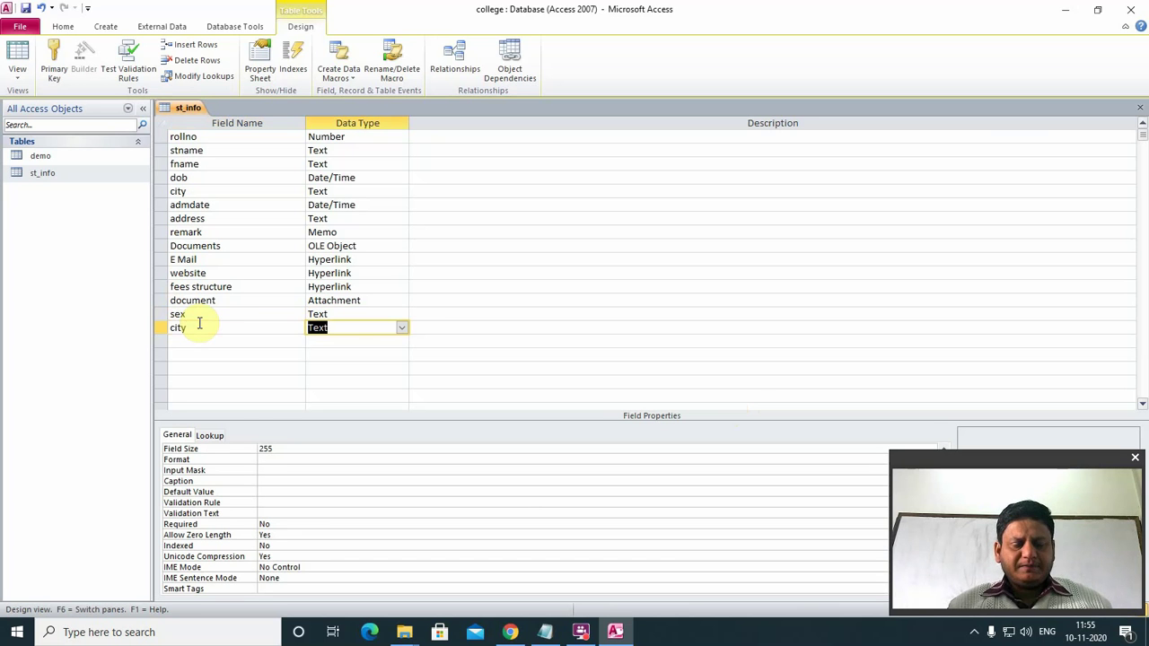
pyautogui.click(402, 327)
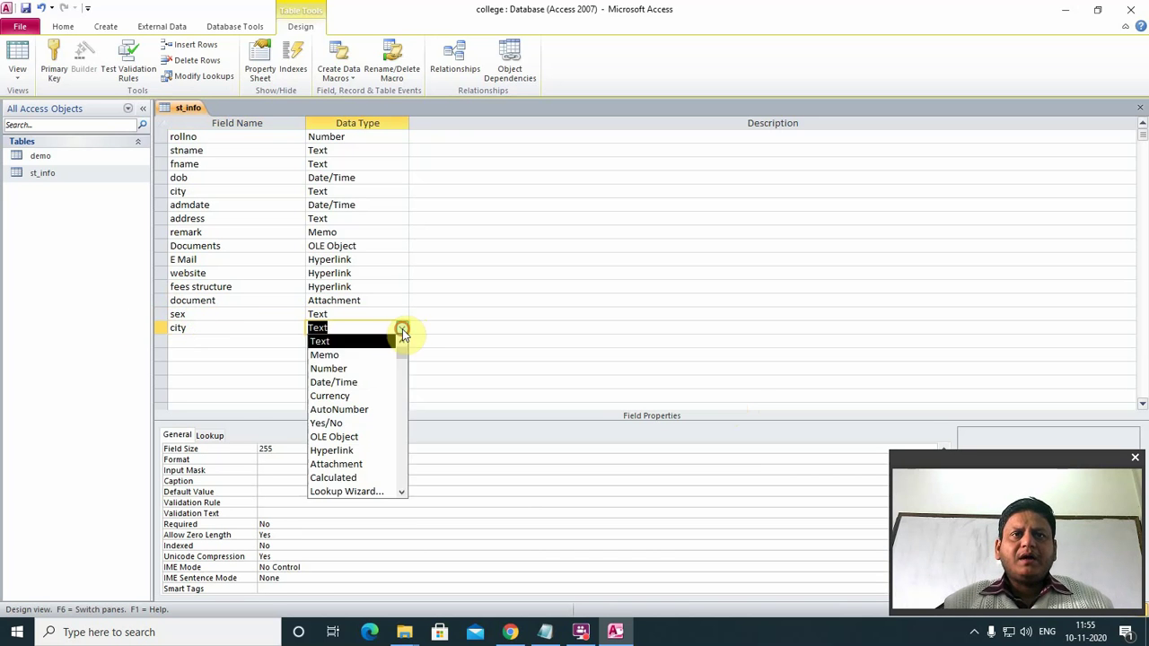
pyautogui.click(343, 492)
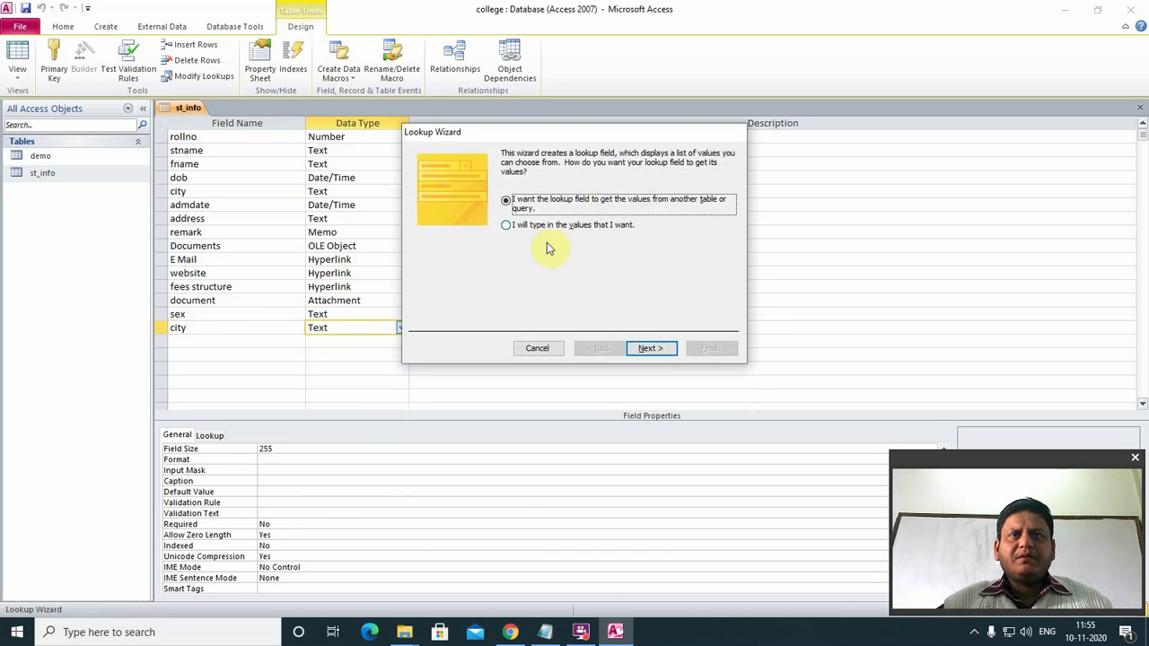
pyautogui.click(508, 225)
pyautogui.click(650, 348)
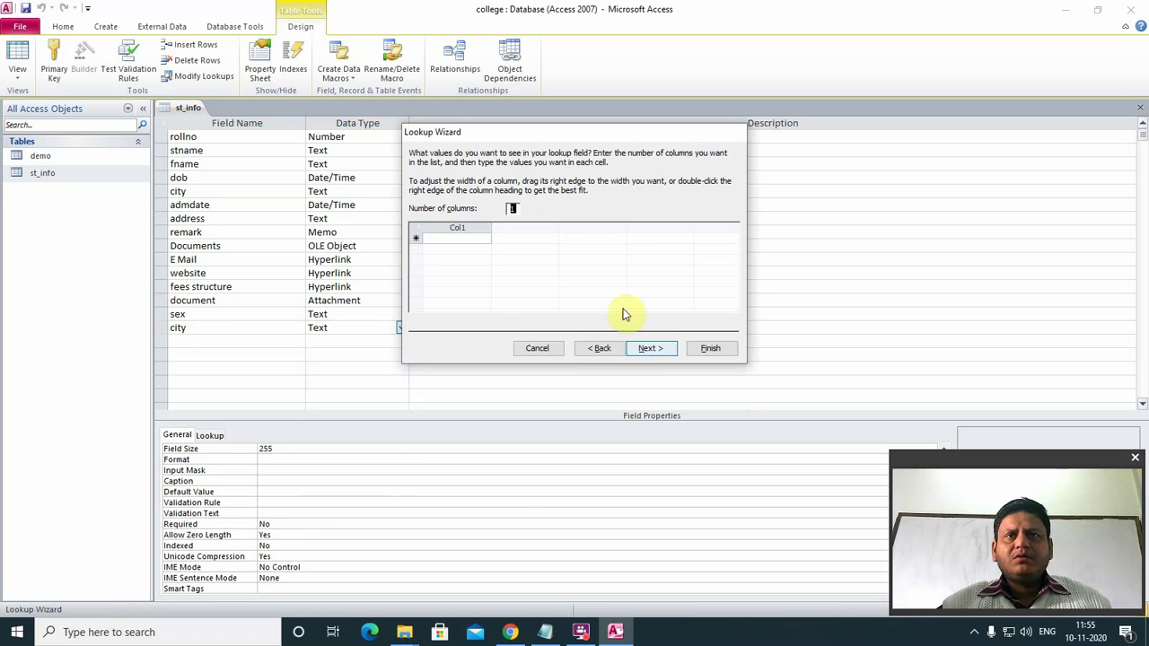
# - Enter satna, rewa and chitrakoot as the city lookup values and finish the wizard with the default label
pyautogui.click(452, 237)
pyautogui.write('s')
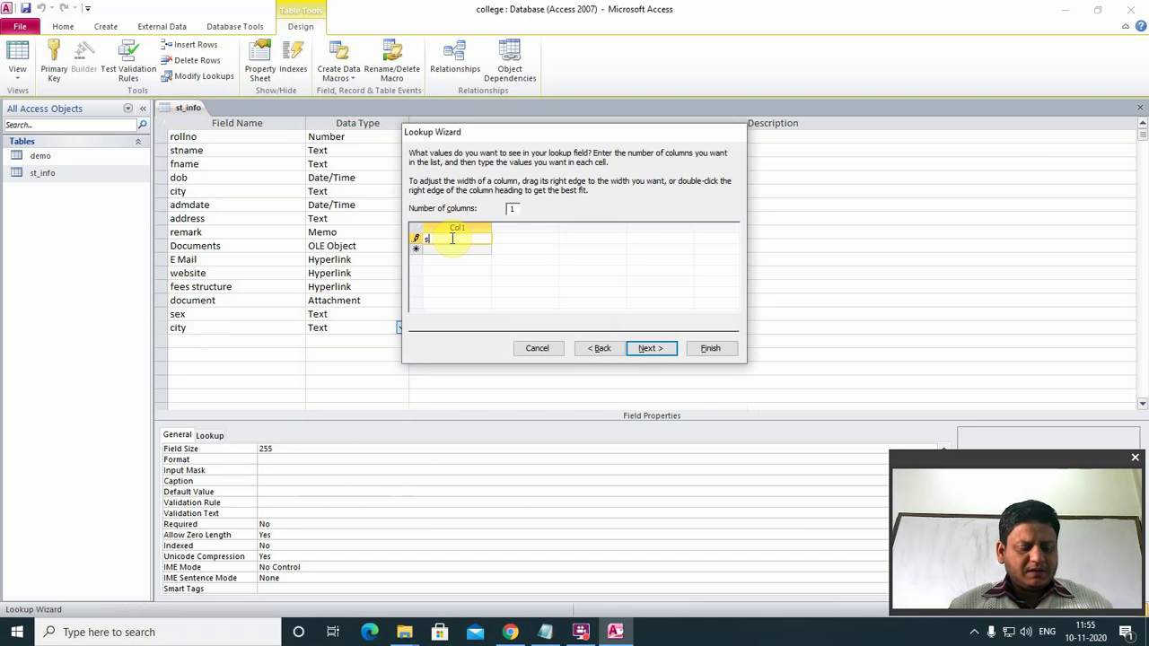
pyautogui.write('at')
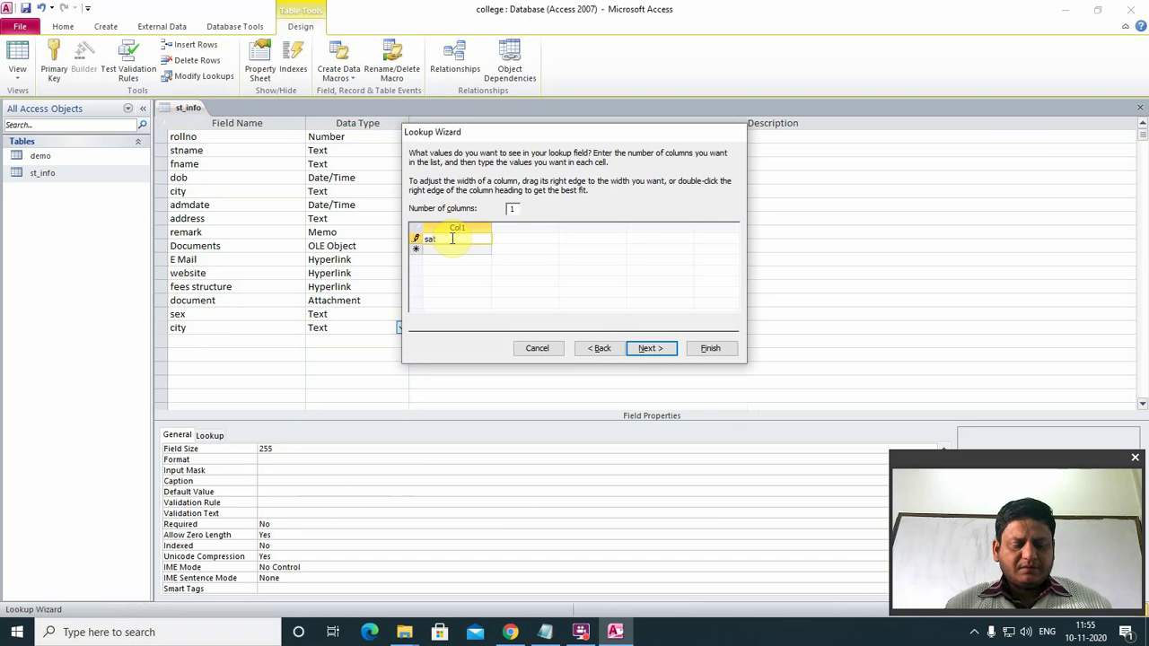
pyautogui.write('na')
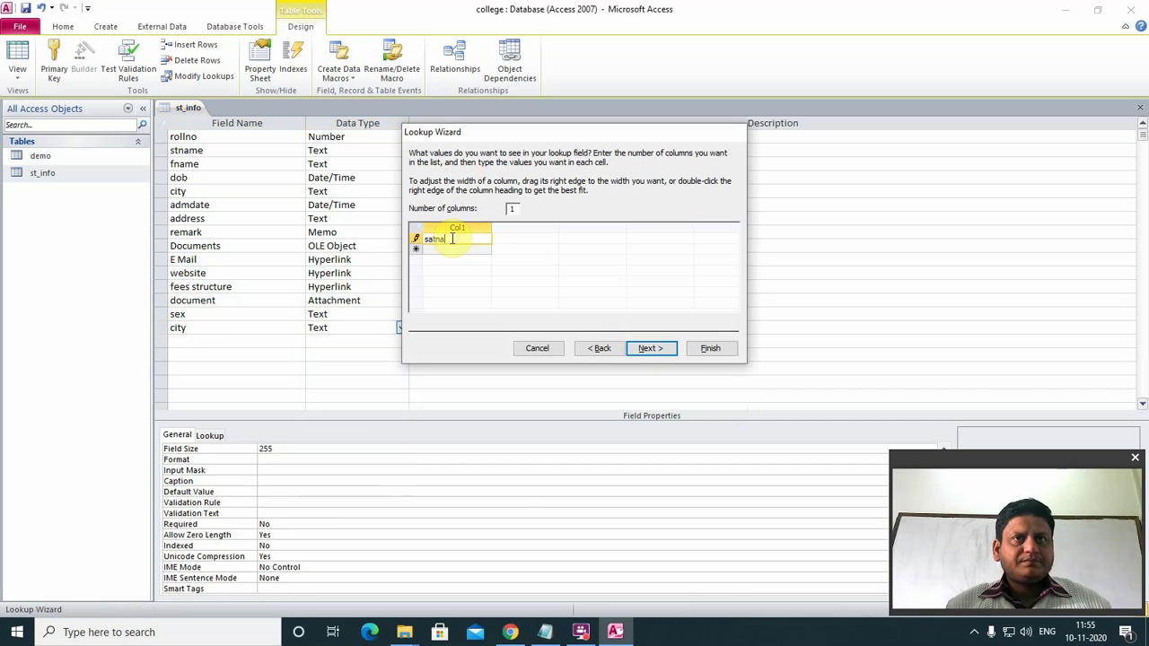
pyautogui.press('Return')
pyautogui.write('rewa')
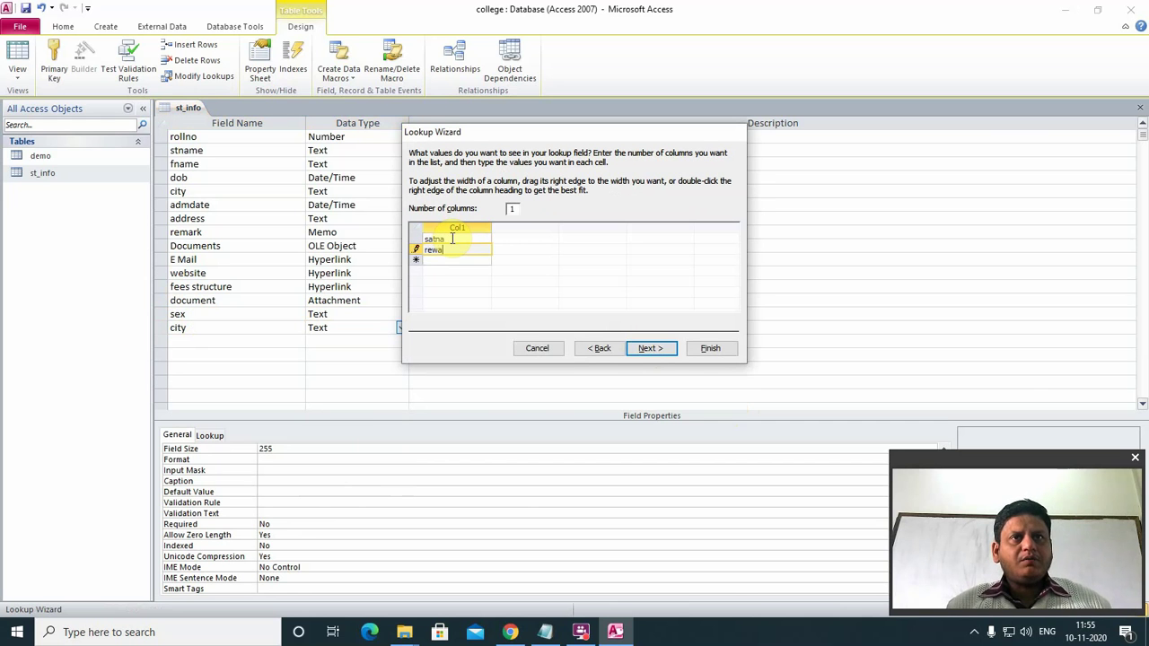
pyautogui.press('Return')
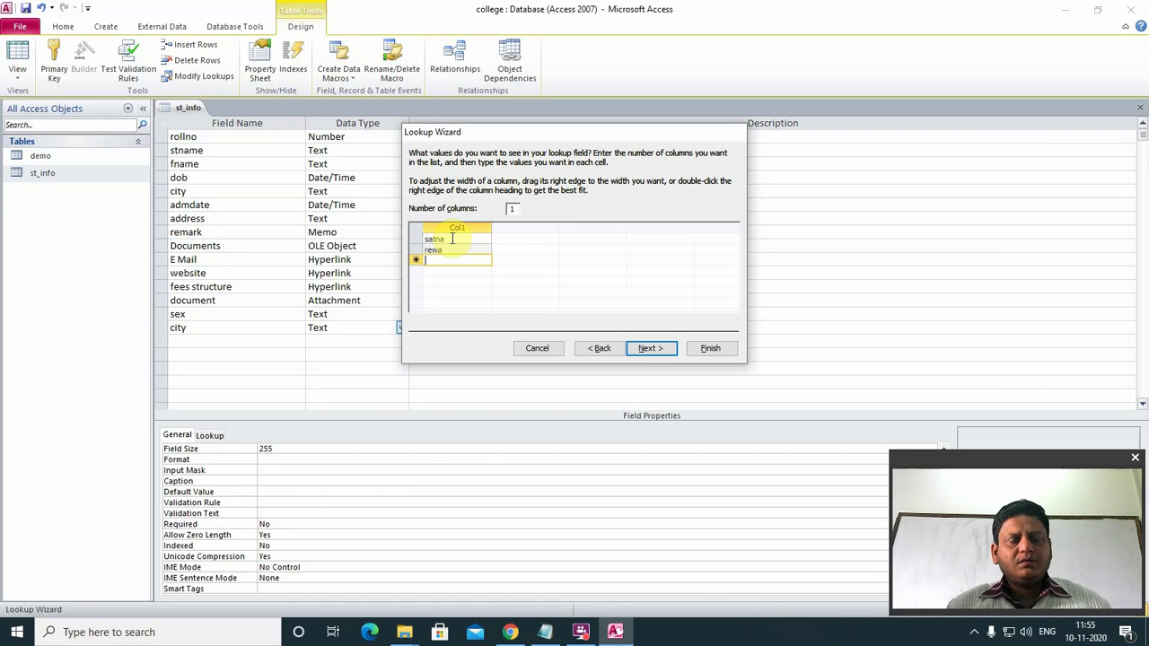
pyautogui.write('ch')
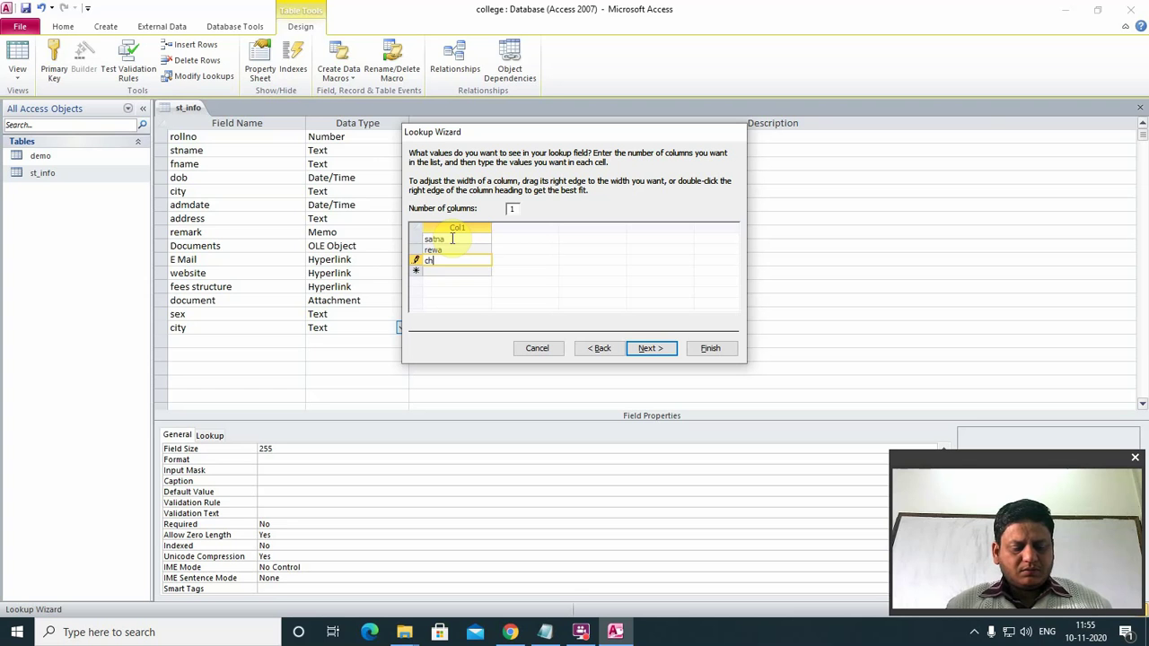
pyautogui.write('itrakoot')
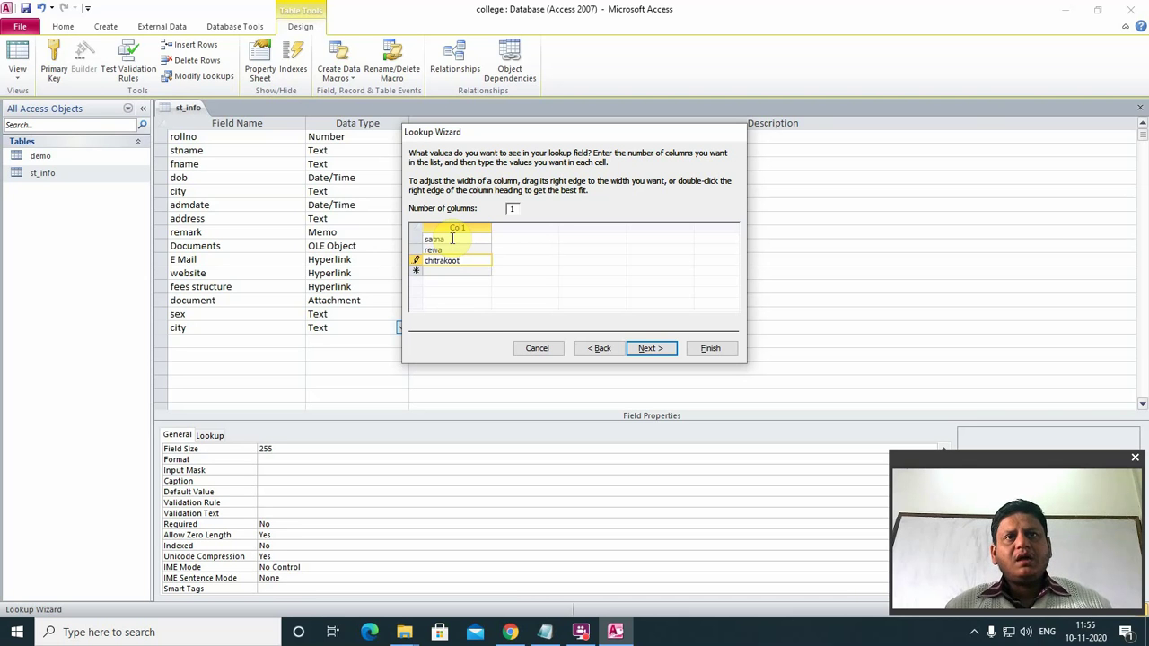
pyautogui.click(652, 349)
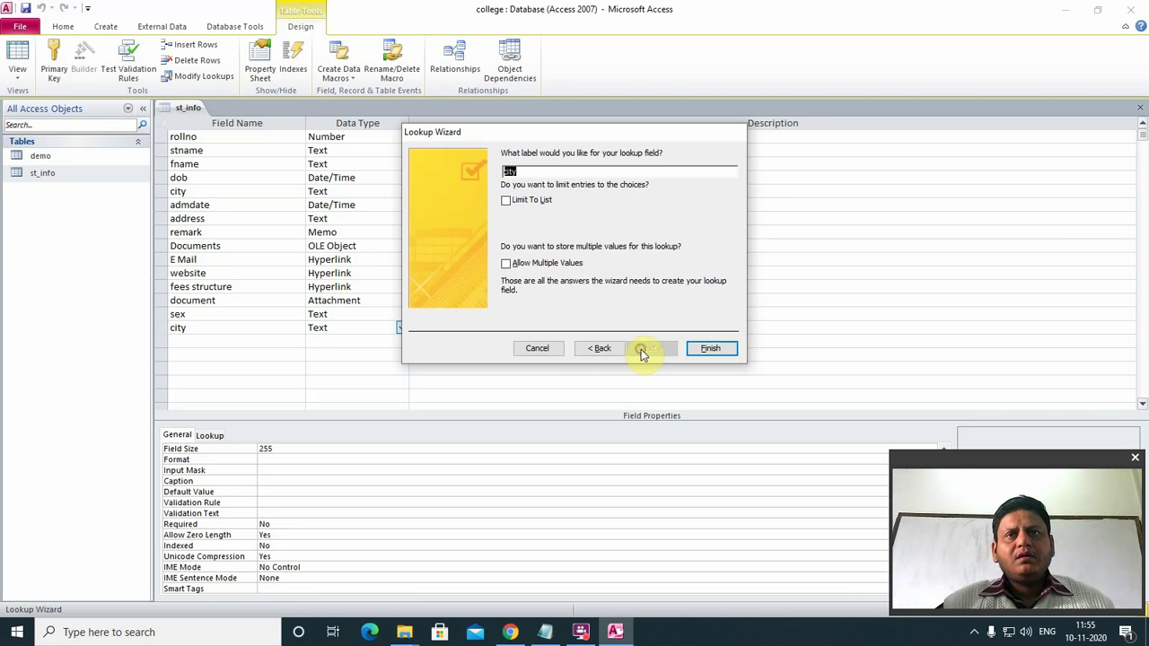
pyautogui.click(708, 350)
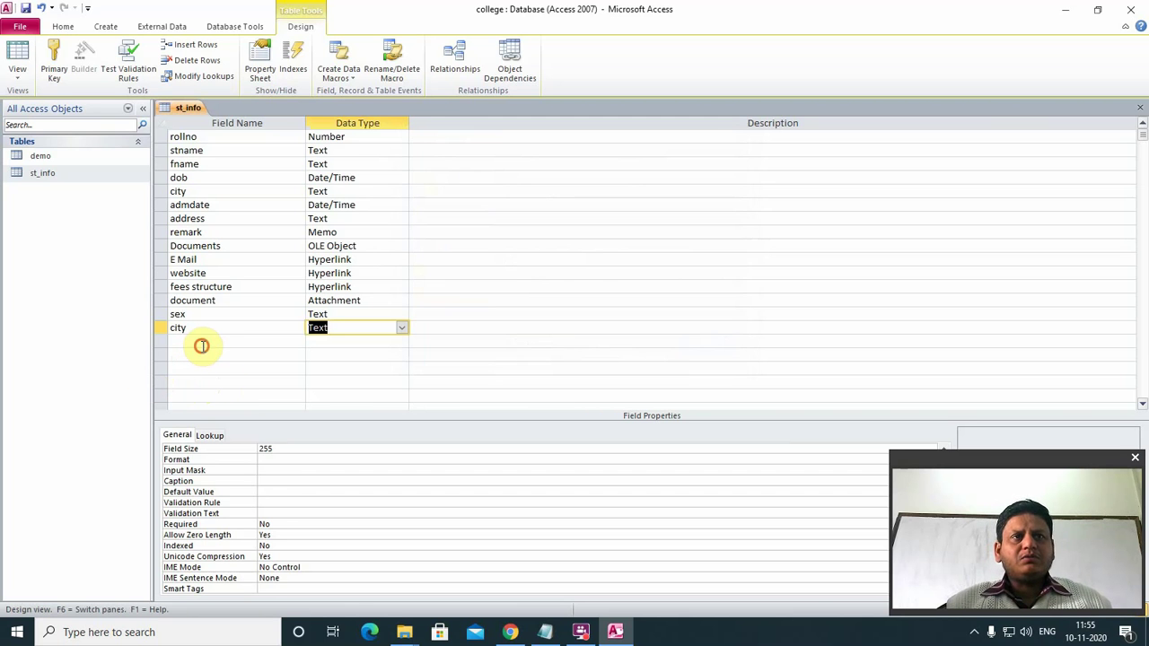
# - Add a field named address below the new city field and start the Lookup Wizard for it with self-typed values
pyautogui.click(203, 345)
pyautogui.write('a')
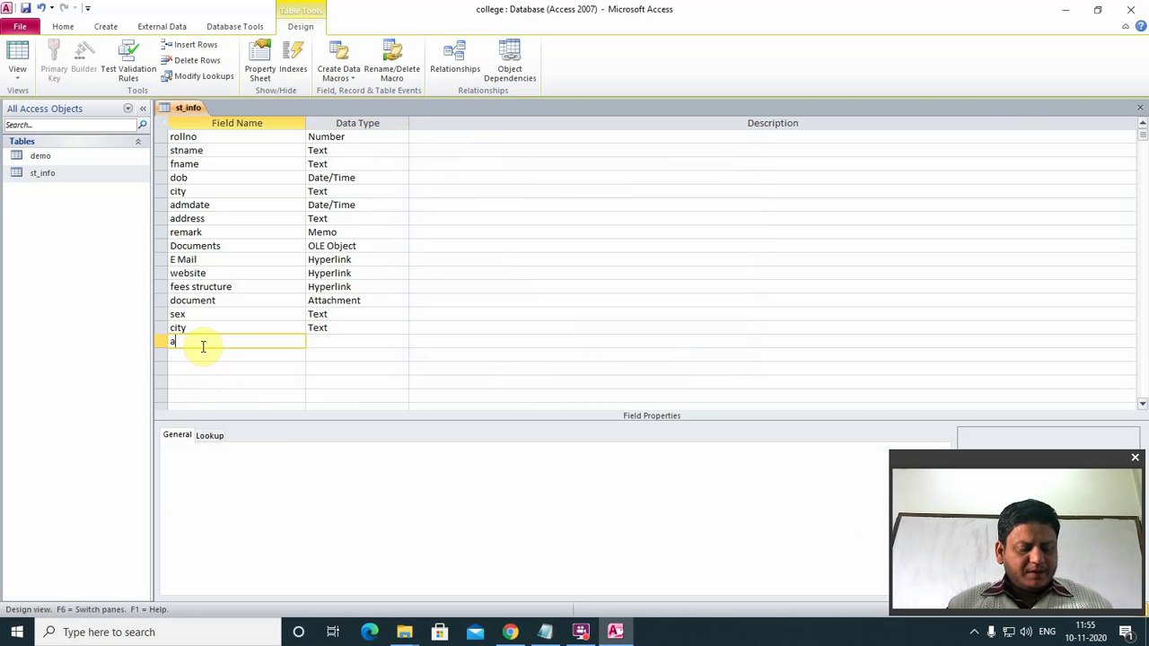
pyautogui.write('ddress')
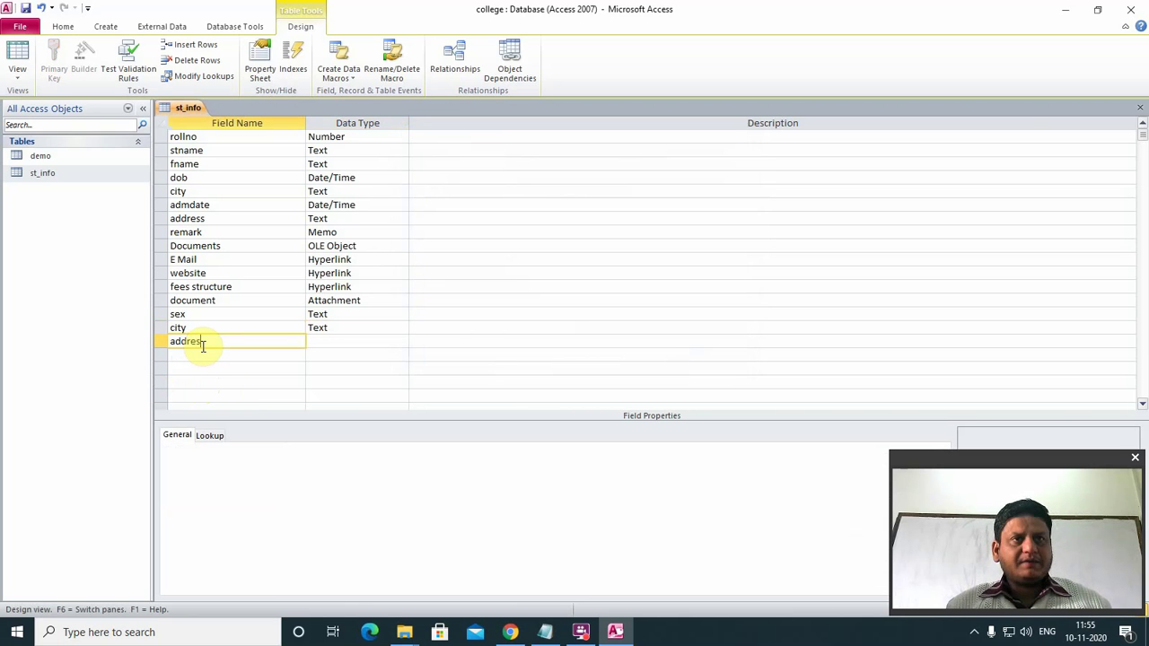
pyautogui.press('Tab')
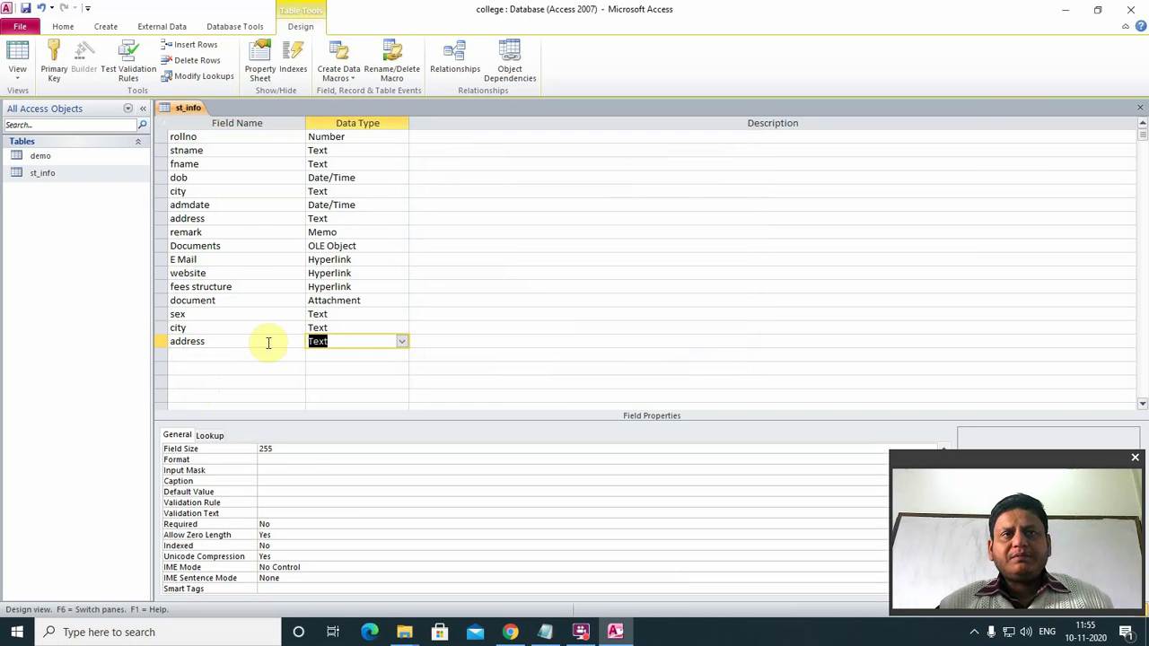
pyautogui.click(402, 341)
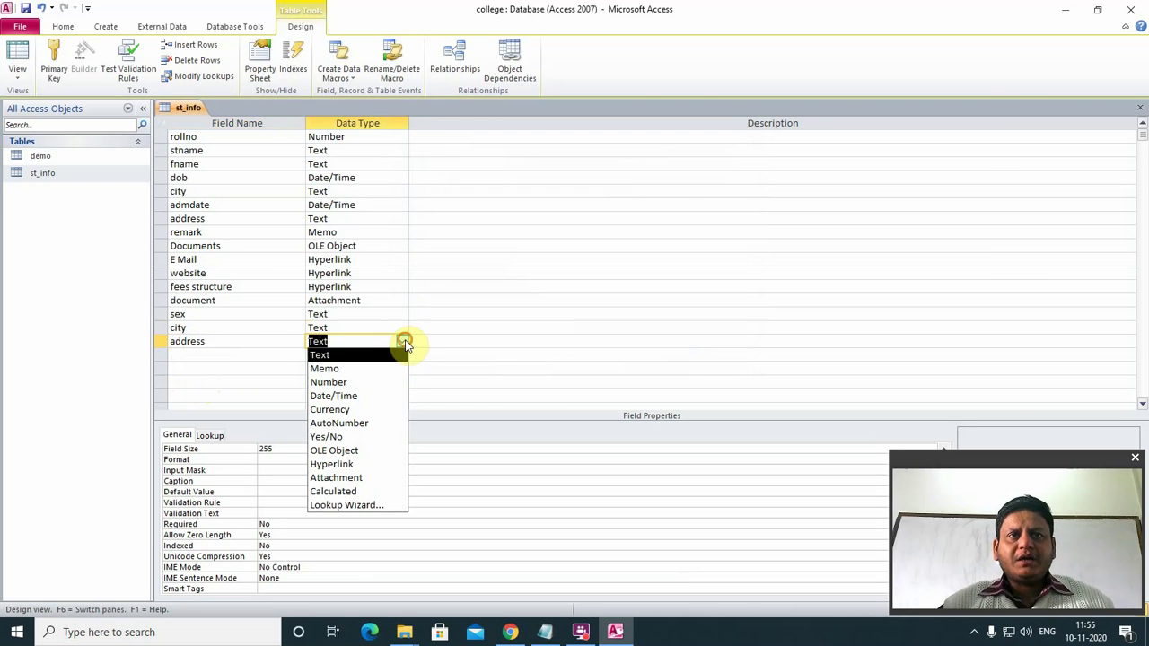
pyautogui.click(354, 505)
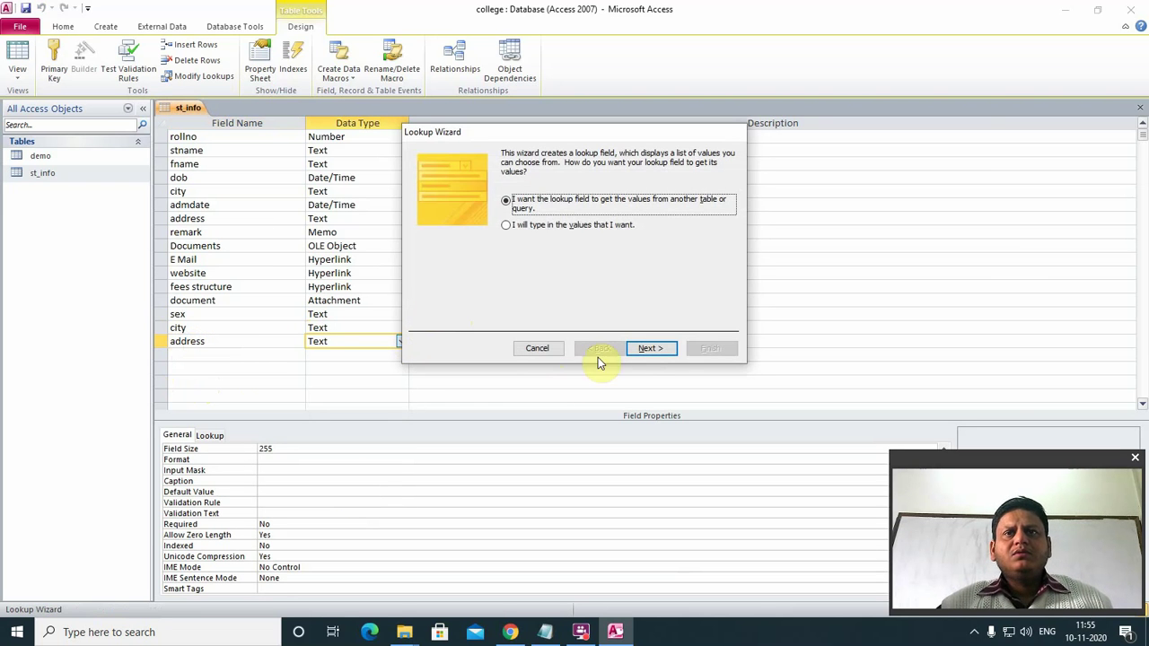
pyautogui.click(548, 227)
pyautogui.click(643, 357)
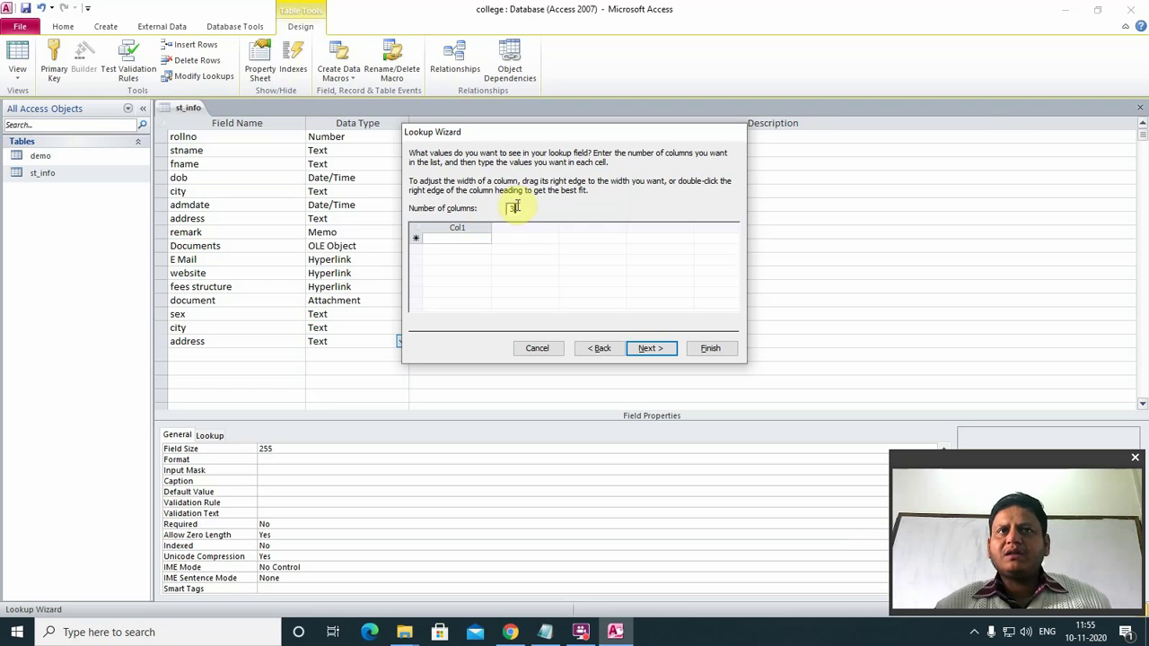
# - Use three columns for the address lookup and enter Kamtan, Chitrakoot and satna as its first row
pyautogui.click(461, 238)
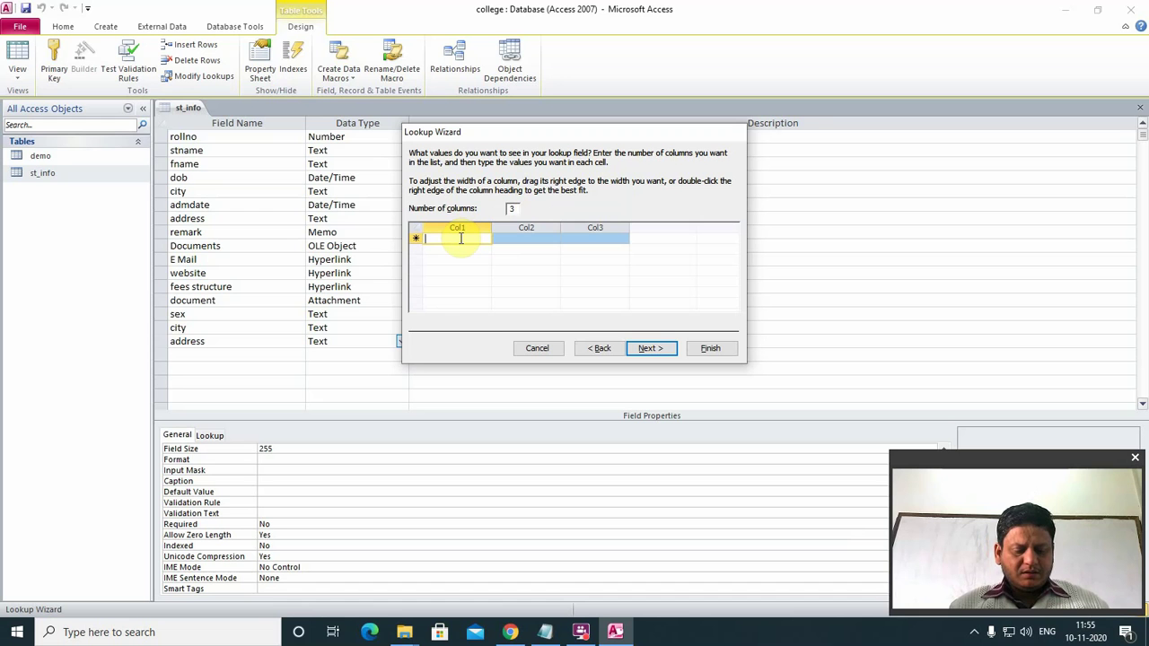
pyautogui.write('K')
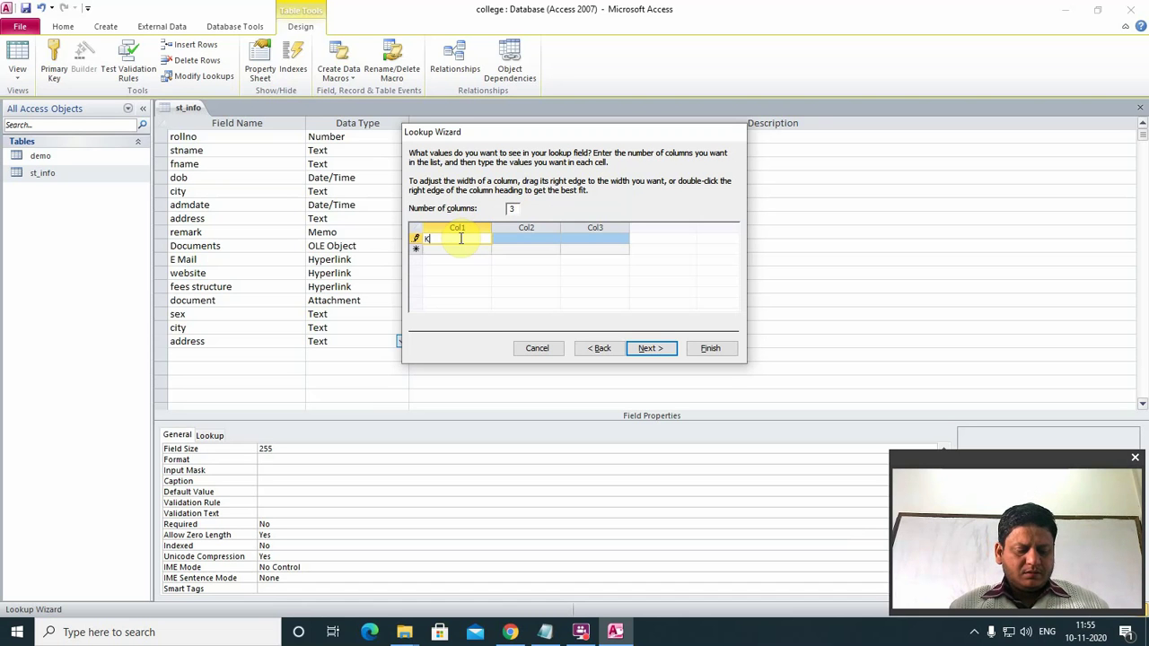
pyautogui.write('amt')
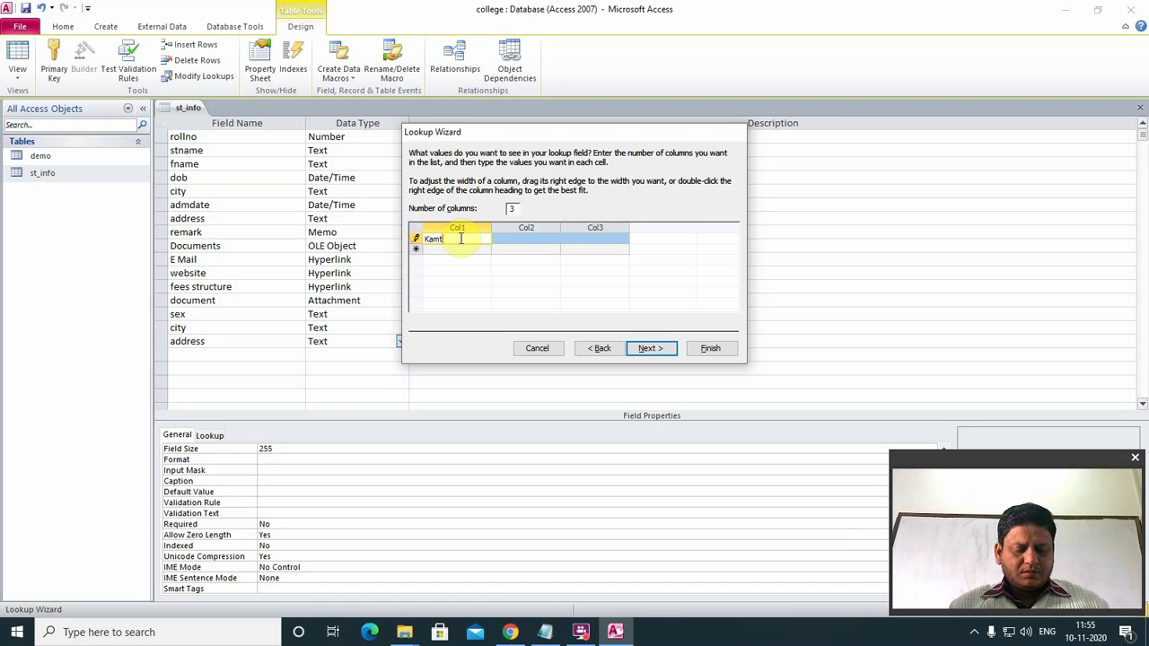
pyautogui.write('an')
pyautogui.press('Tab')
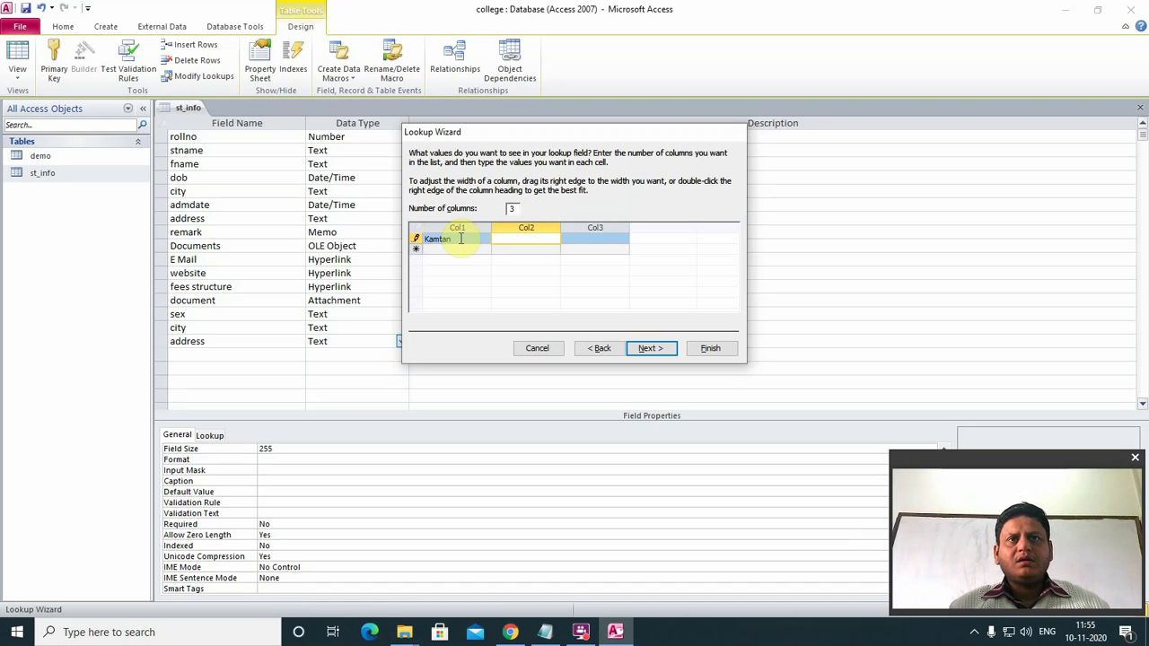
pyautogui.write('Ch')
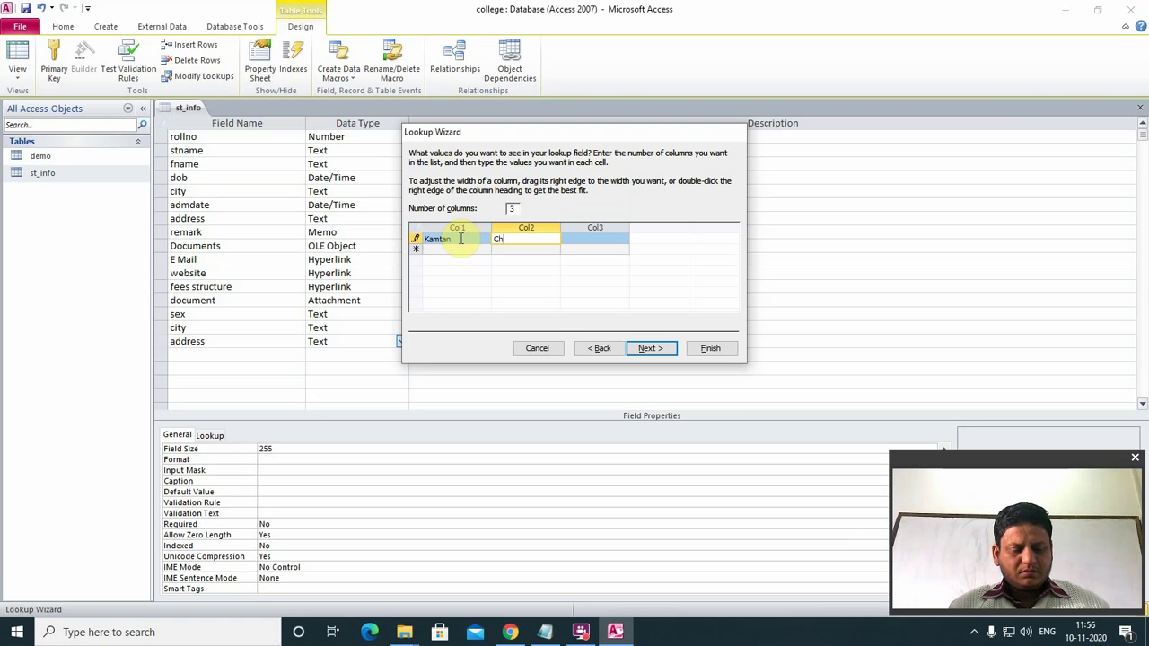
pyautogui.write('itr')
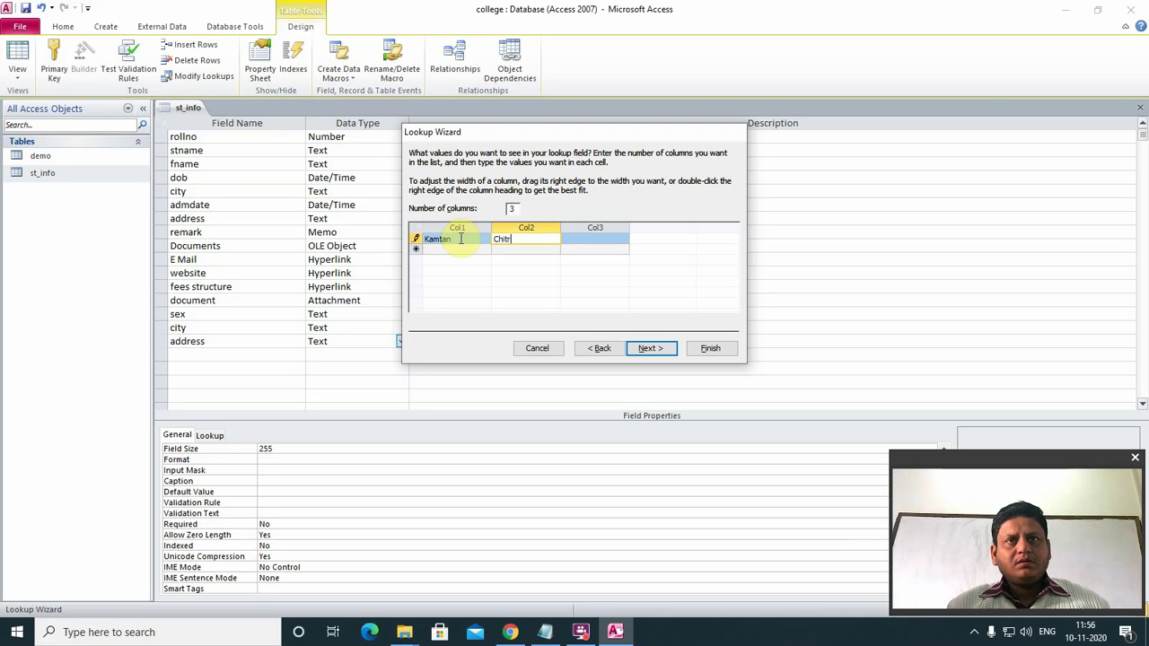
pyautogui.write('akoot')
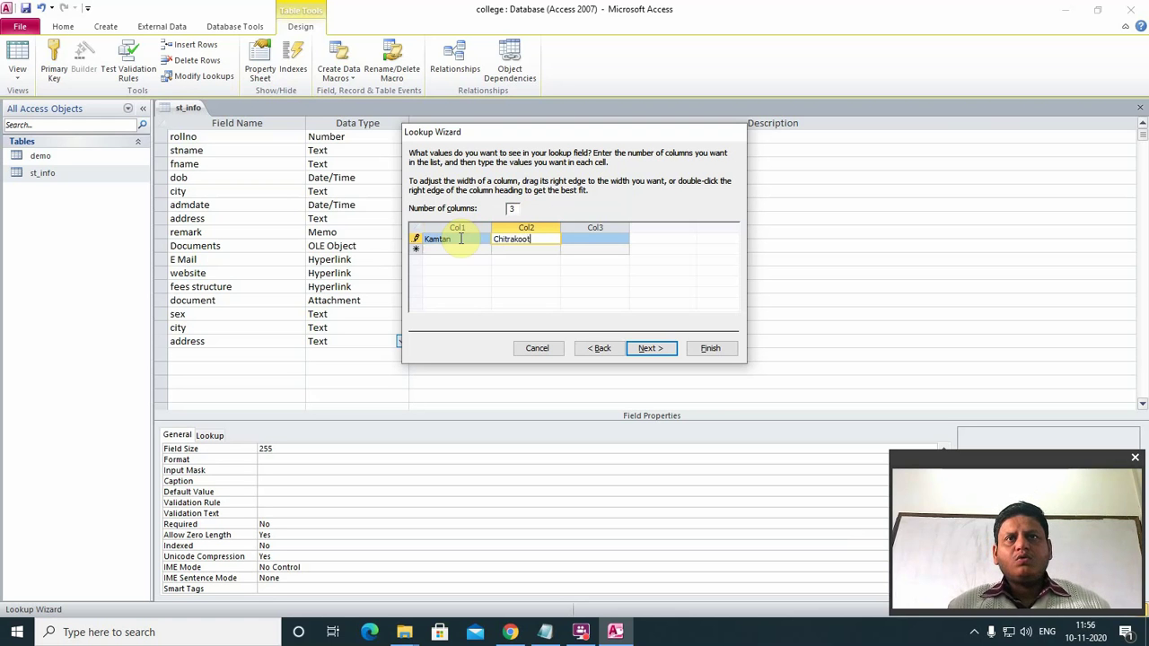
pyautogui.press('Tab')
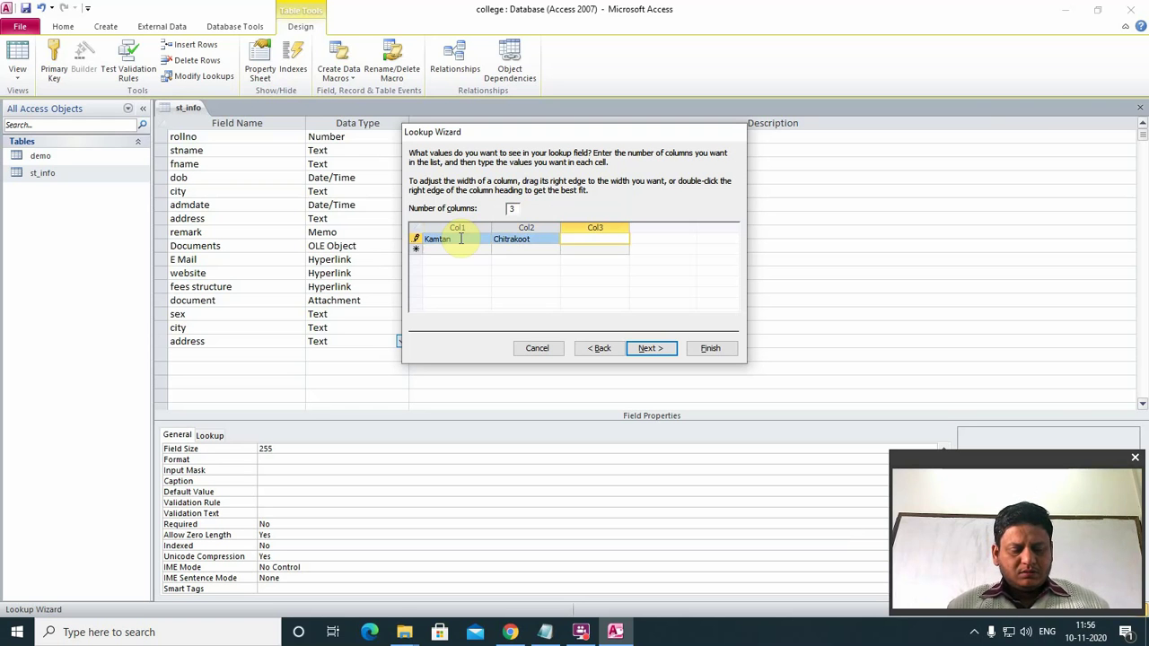
pyautogui.write('satna')
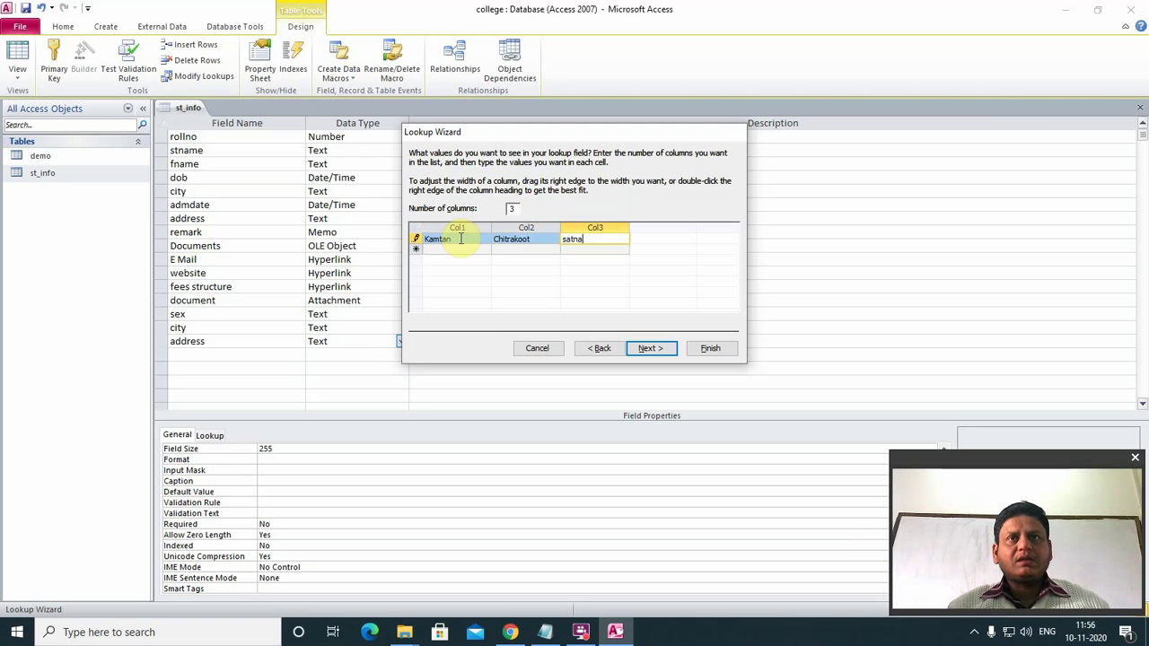
pyautogui.click(466, 228)
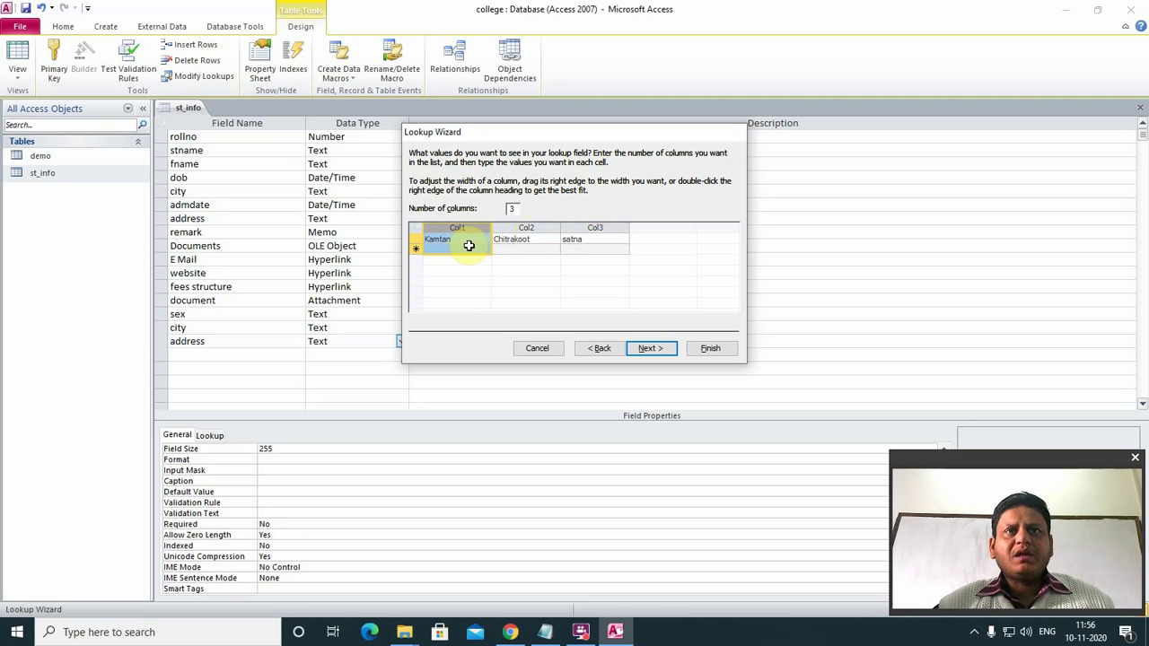
pyautogui.click(514, 239)
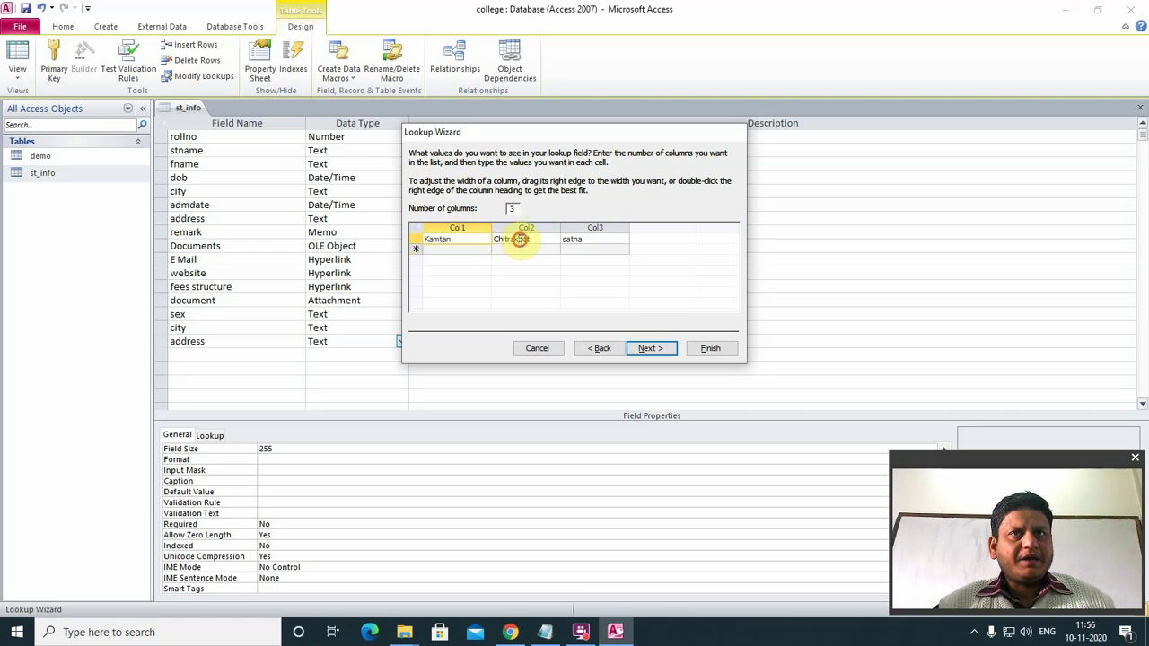
pyautogui.click(592, 228)
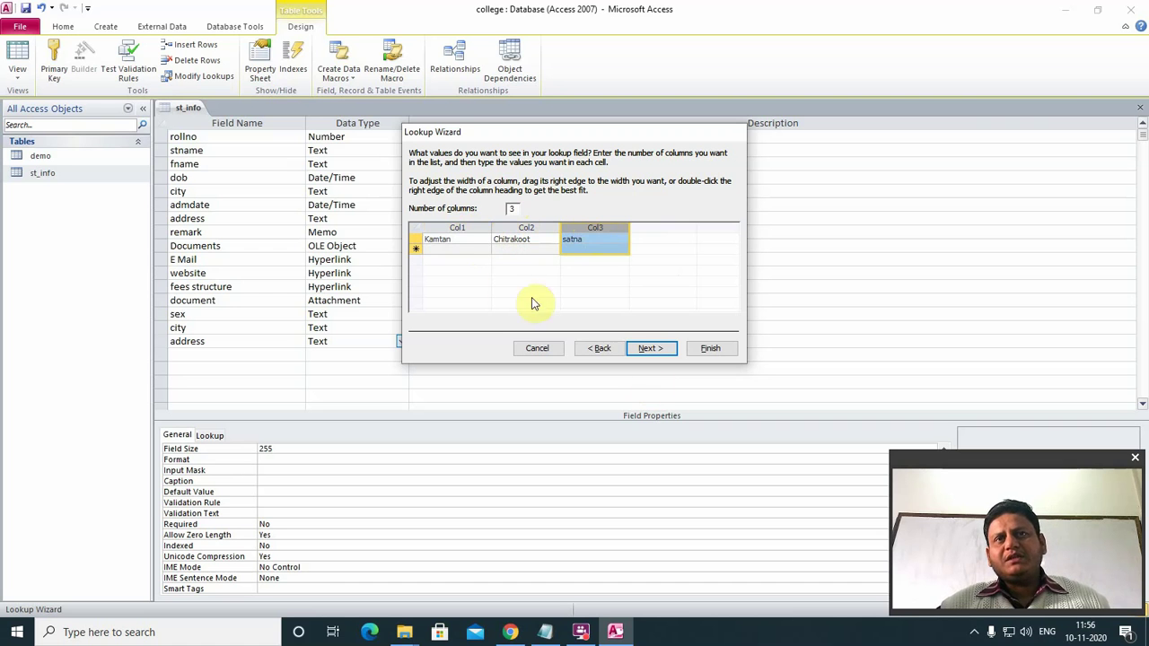
# - Enter ramghat, Chitrakoot and satna as the second row of address lookup values
pyautogui.click(450, 249)
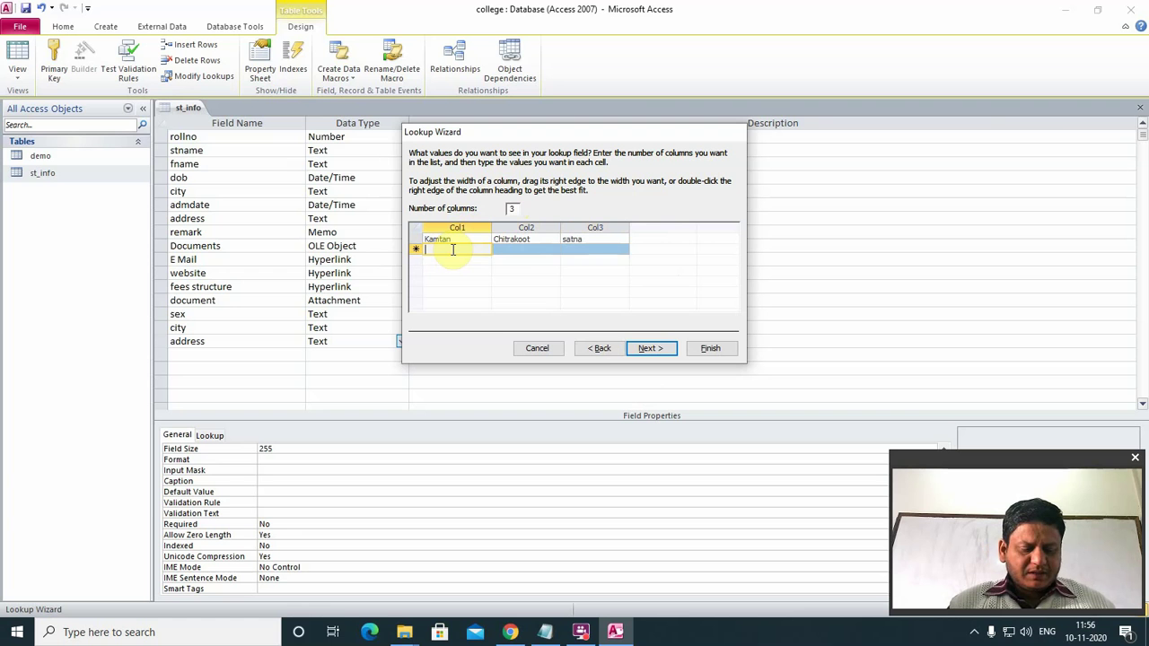
pyautogui.write('ramghat')
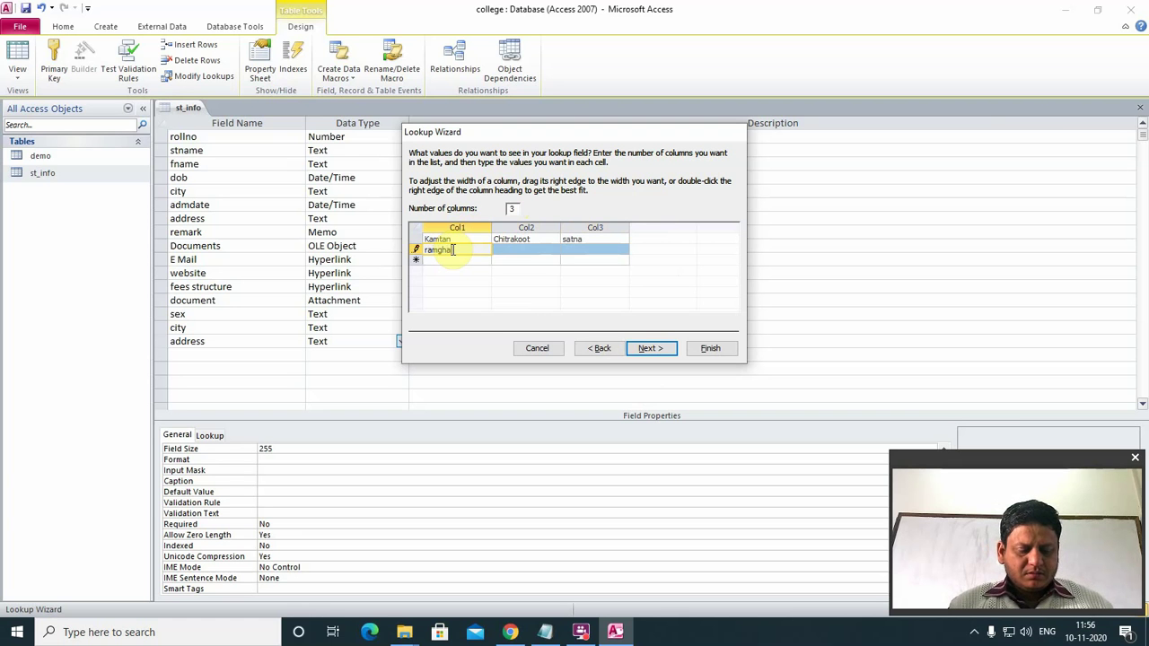
pyautogui.press('Tab')
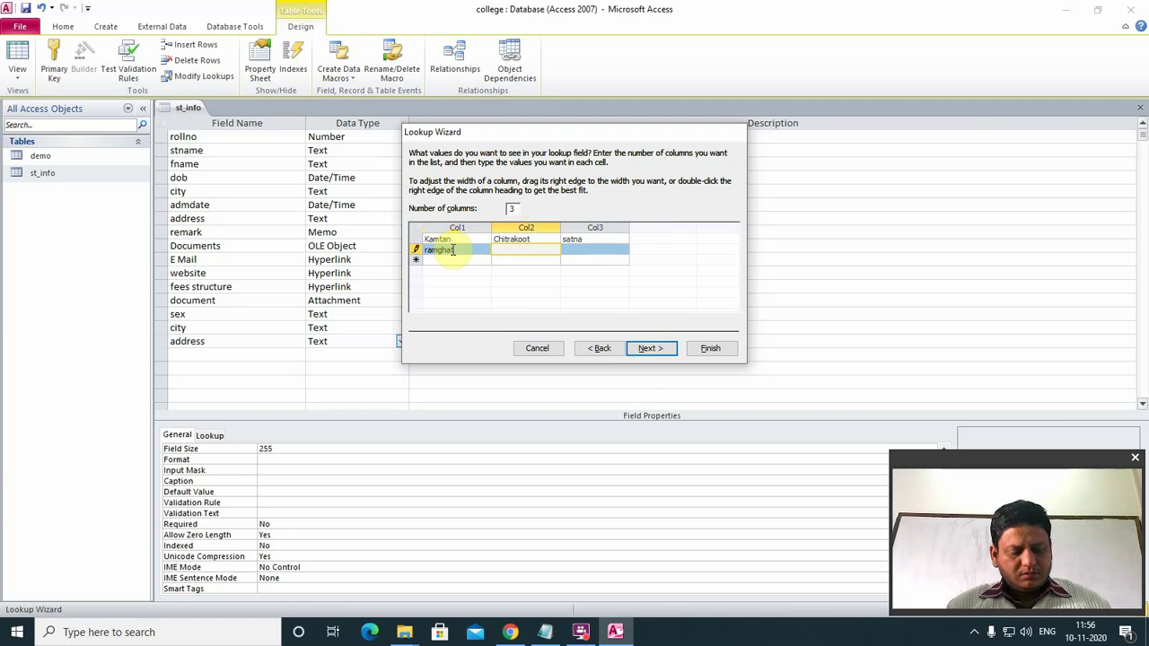
pyautogui.write('CHITRAKOOT')
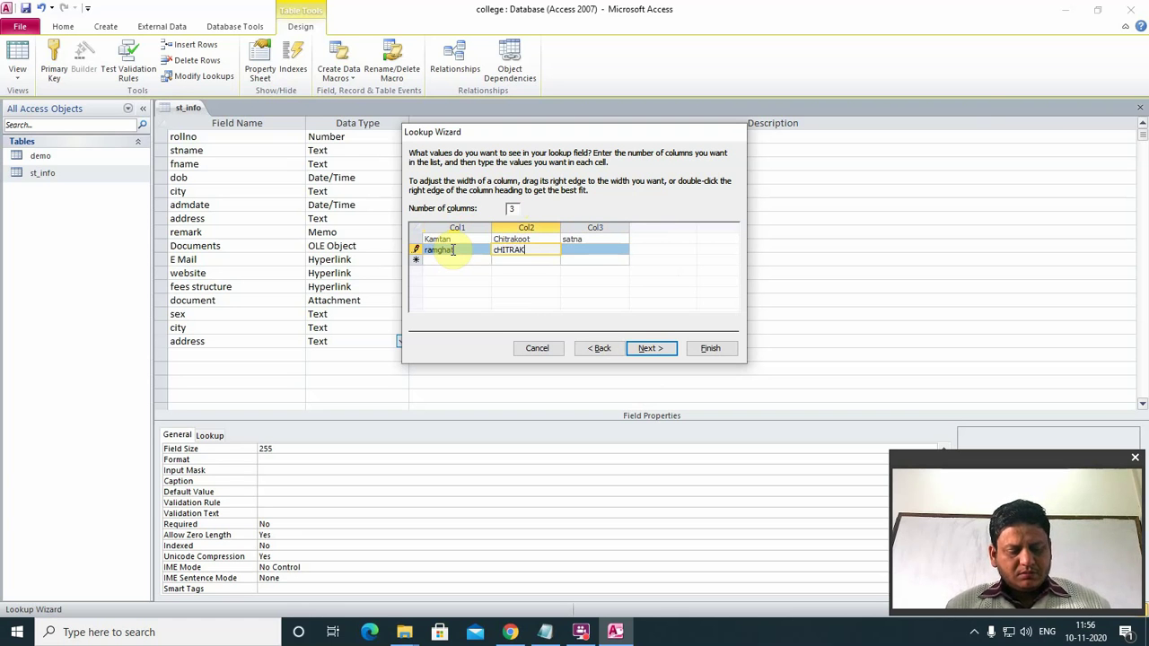
pyautogui.press('BackSpace')
pyautogui.press('BackSpace')
pyautogui.press('BackSpace')
pyautogui.press('BackSpace')
pyautogui.press('BackSpace')
pyautogui.press('BackSpace')
pyautogui.press('BackSpace')
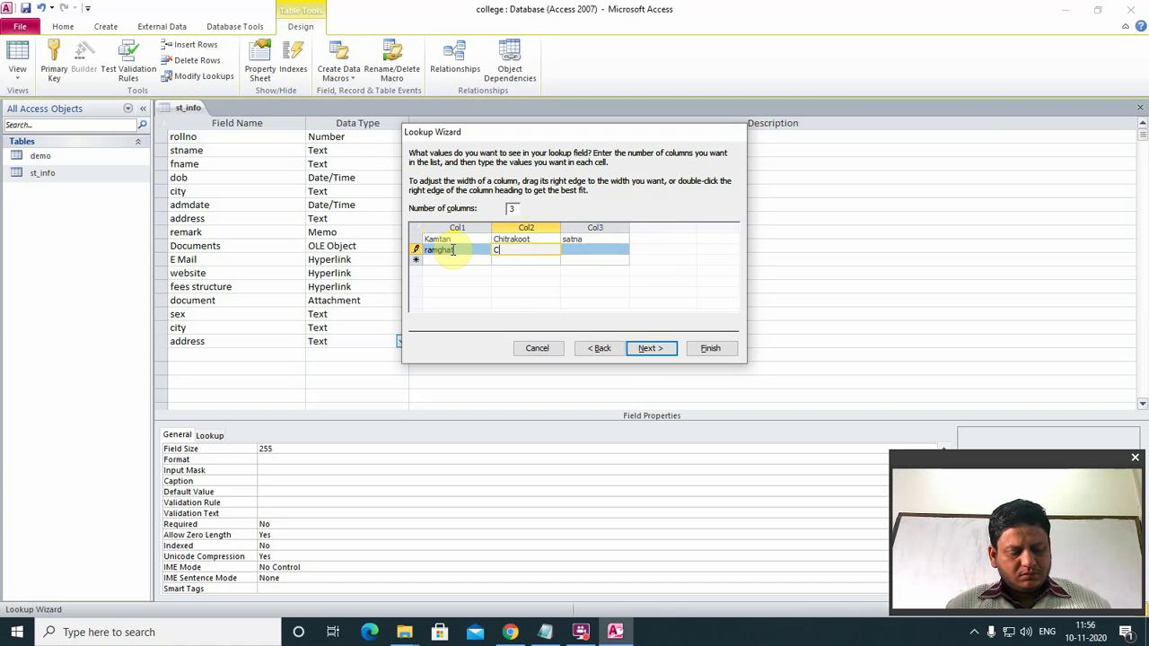
pyautogui.write('tr')
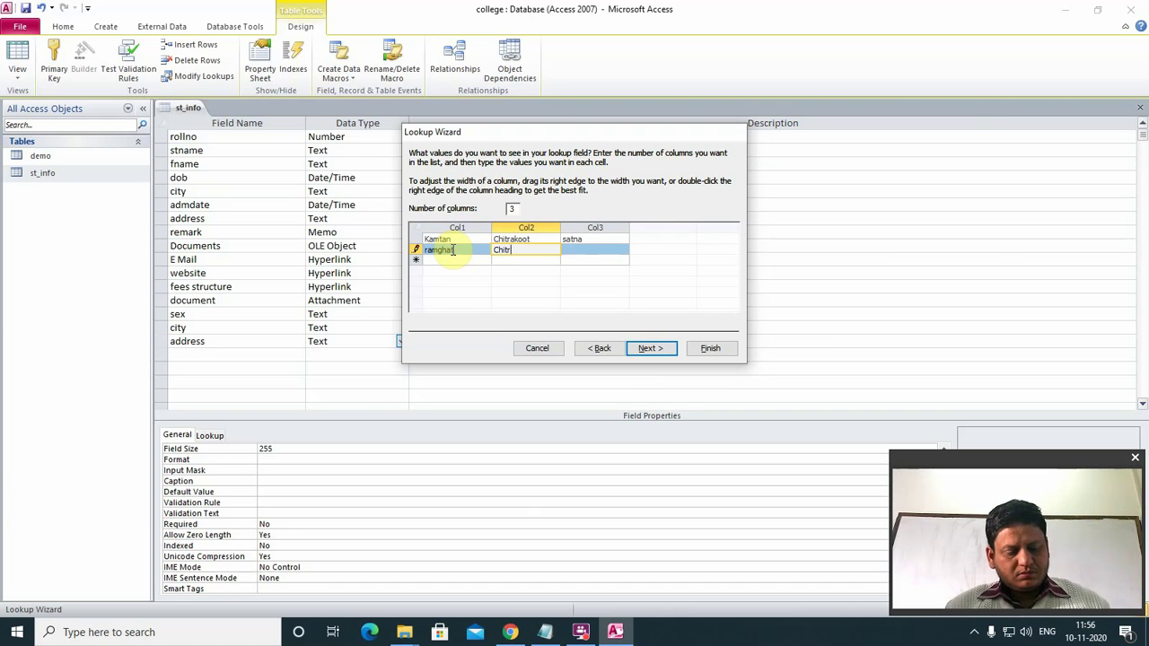
pyautogui.write('akoot')
pyautogui.press('Tab')
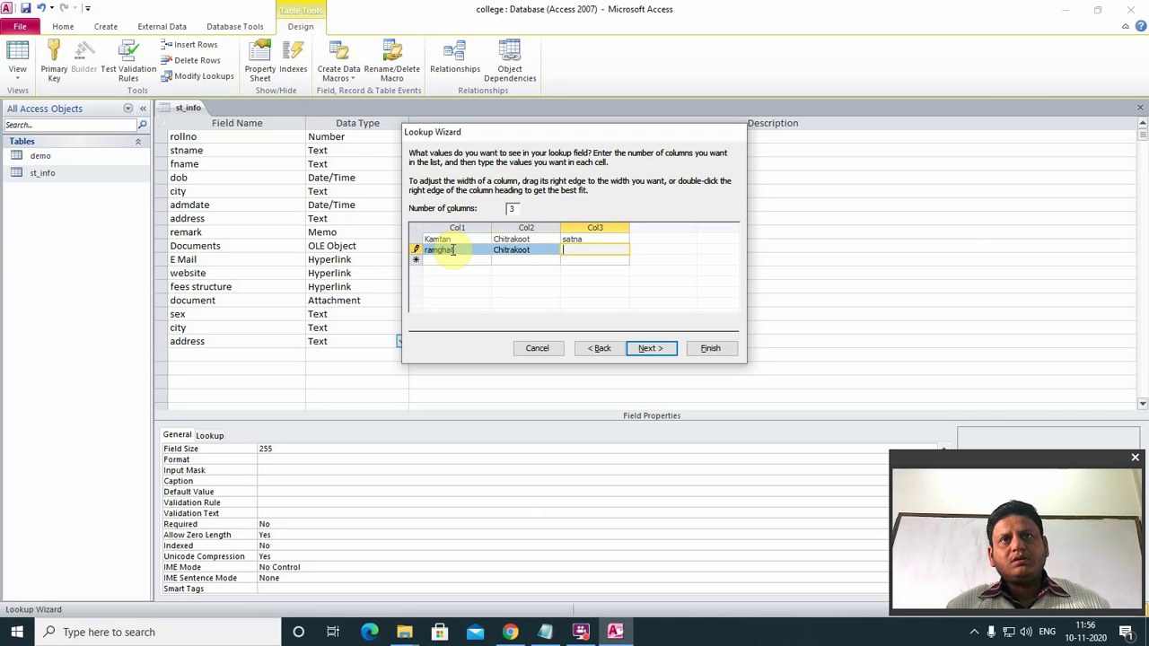
pyautogui.write('satna')
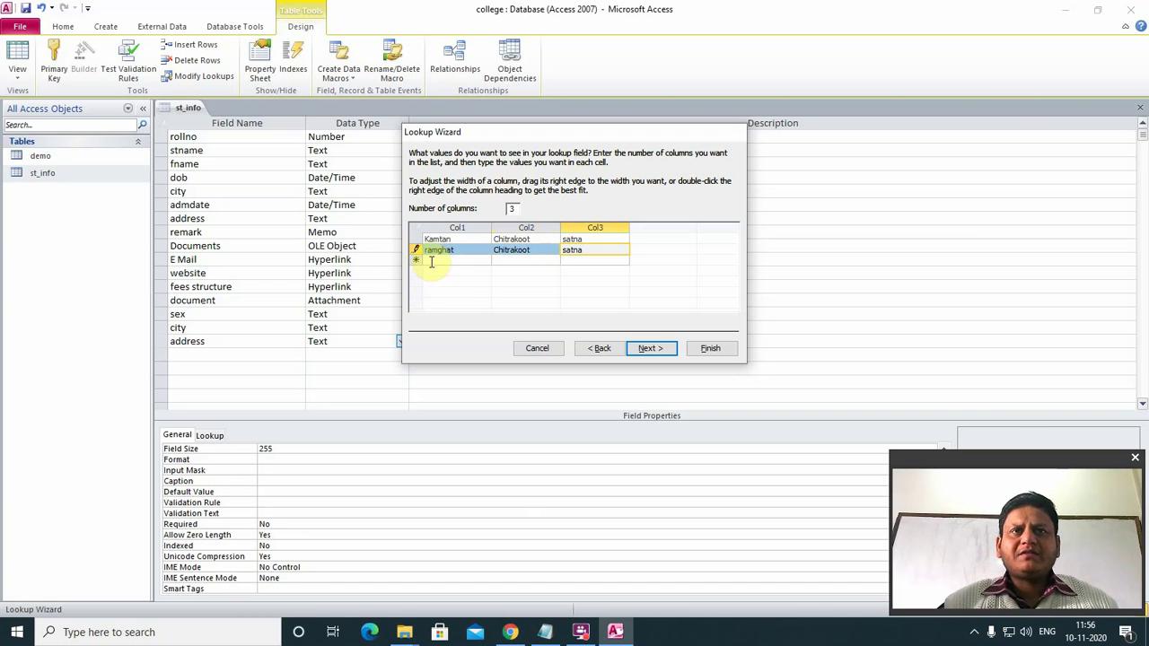
# - Enter Jankikund, Chitrakoot and satna as the third row of address lookup values
pyautogui.click(431, 261)
pyautogui.write('Ja')
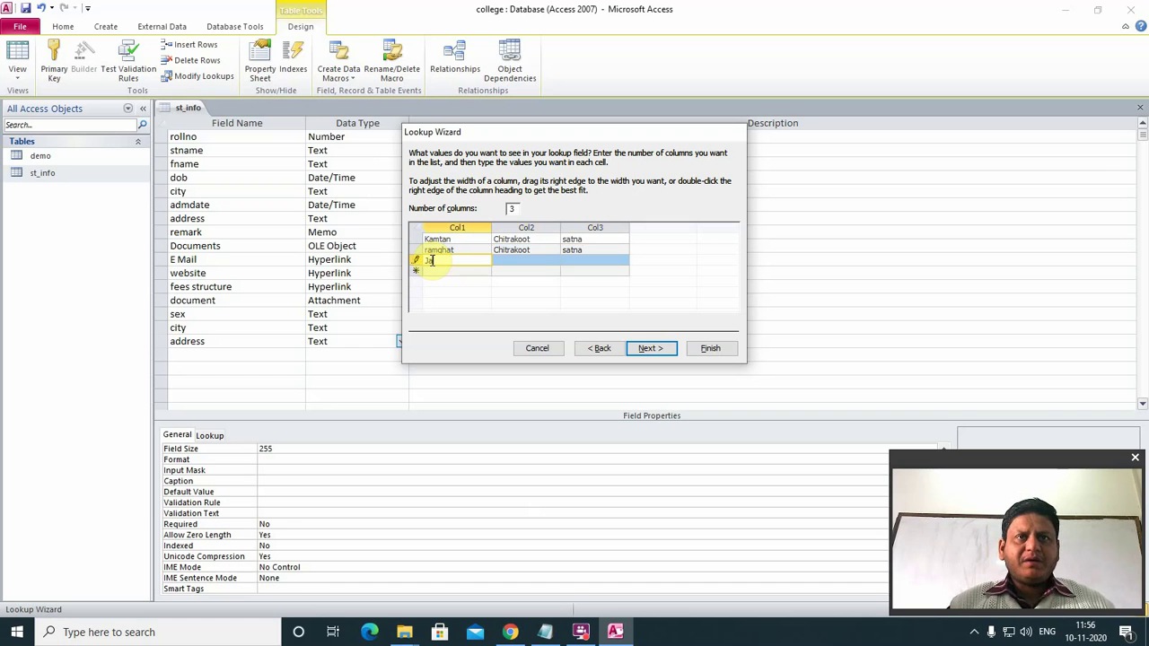
pyautogui.write('nkikund')
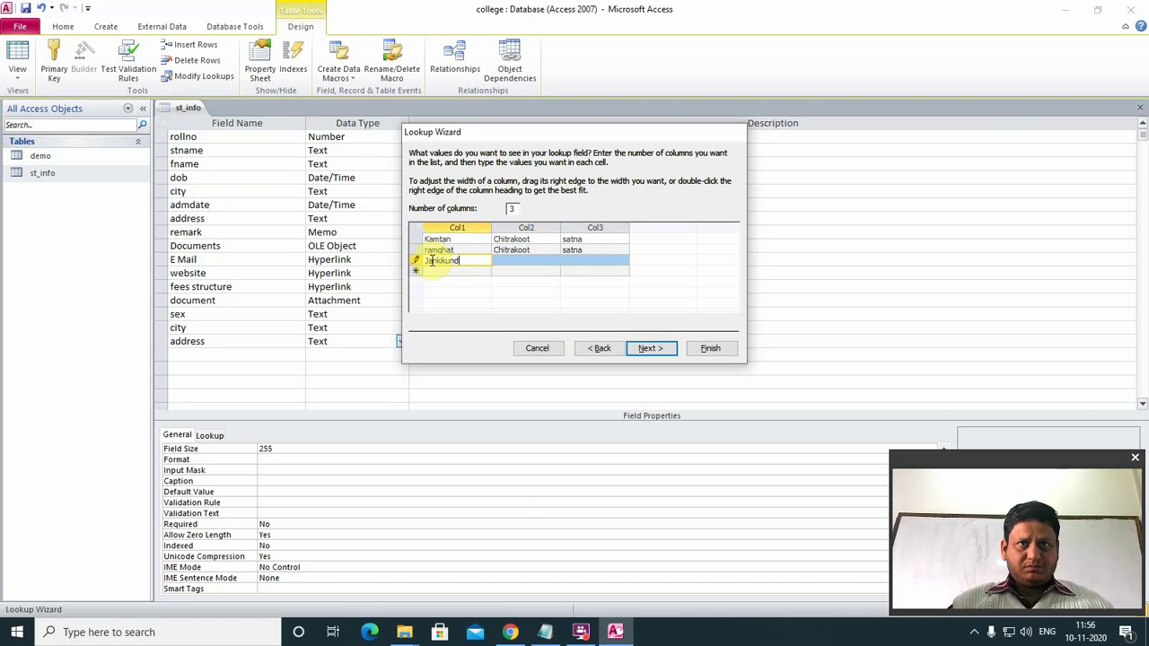
pyautogui.press('Tab')
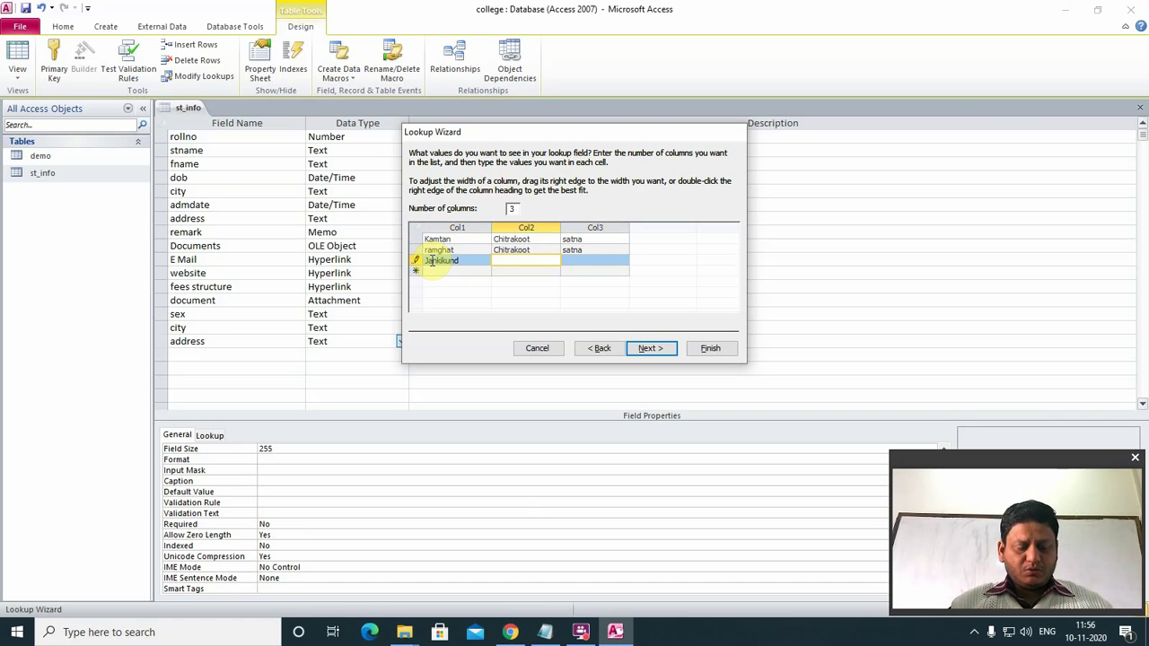
pyautogui.write('Chitrakoot')
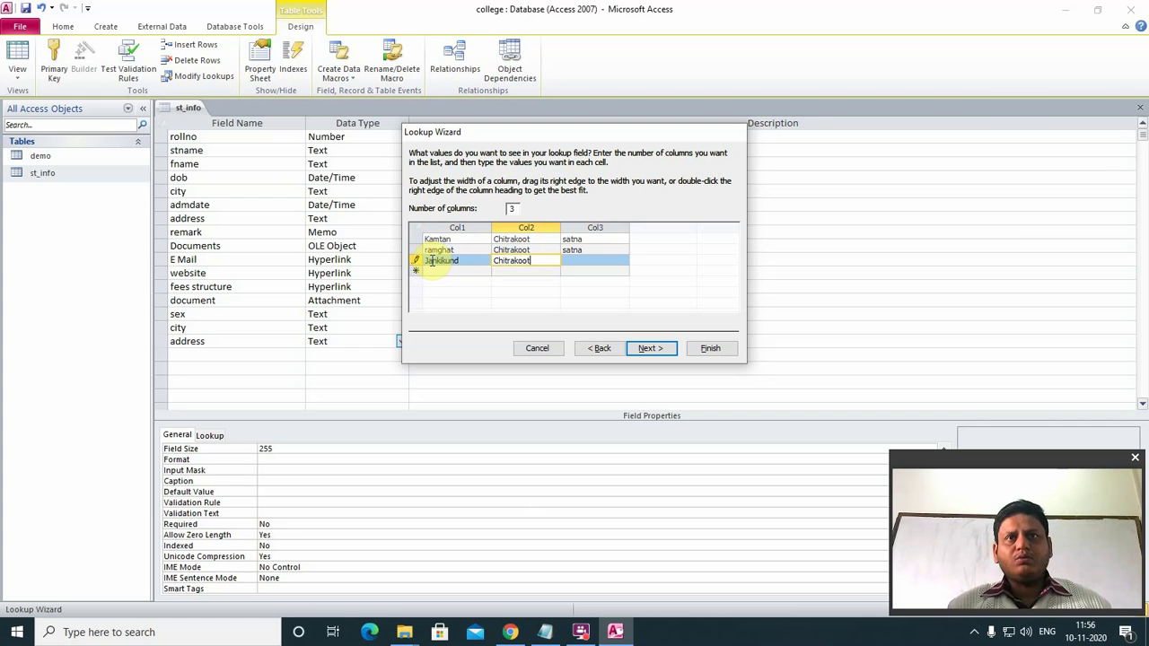
pyautogui.press('Tab')
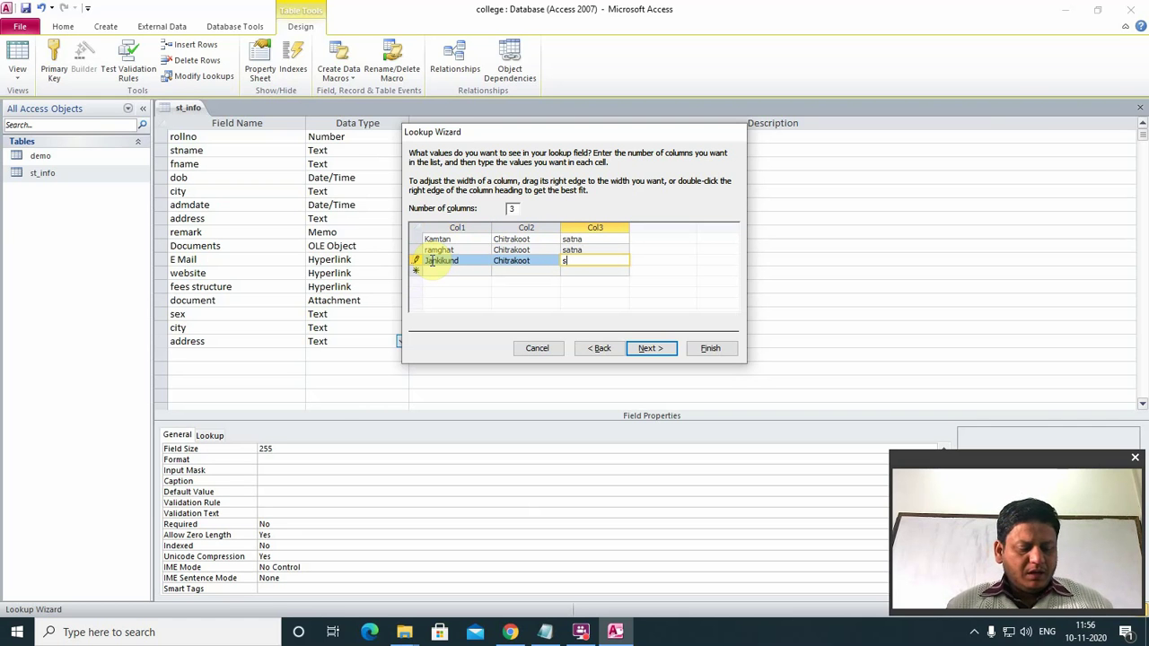
pyautogui.write('satna')
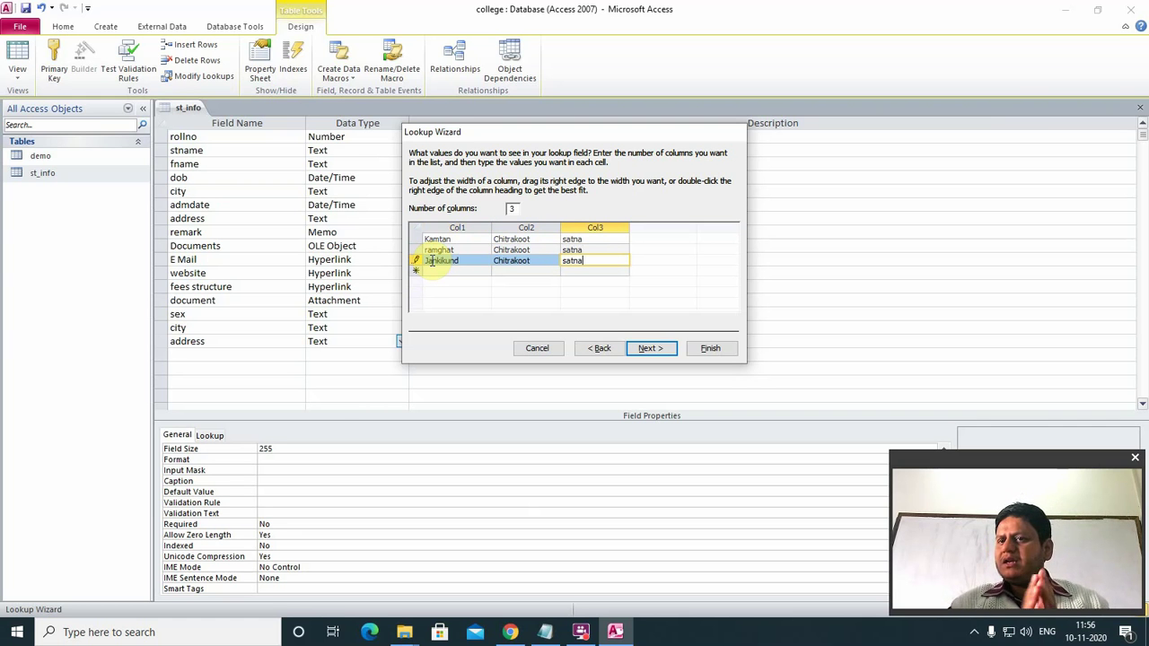
# - Keep Col1 as the stored column of the address lookup and finish the wizard with the default label
pyautogui.click(650, 349)
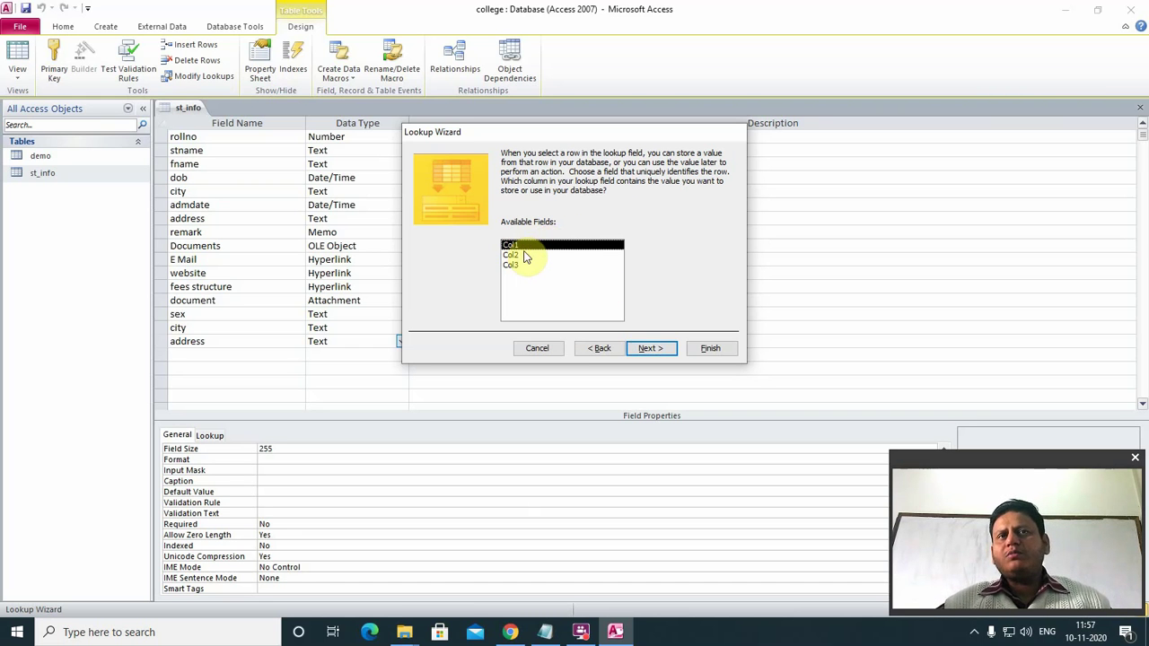
pyautogui.click(655, 351)
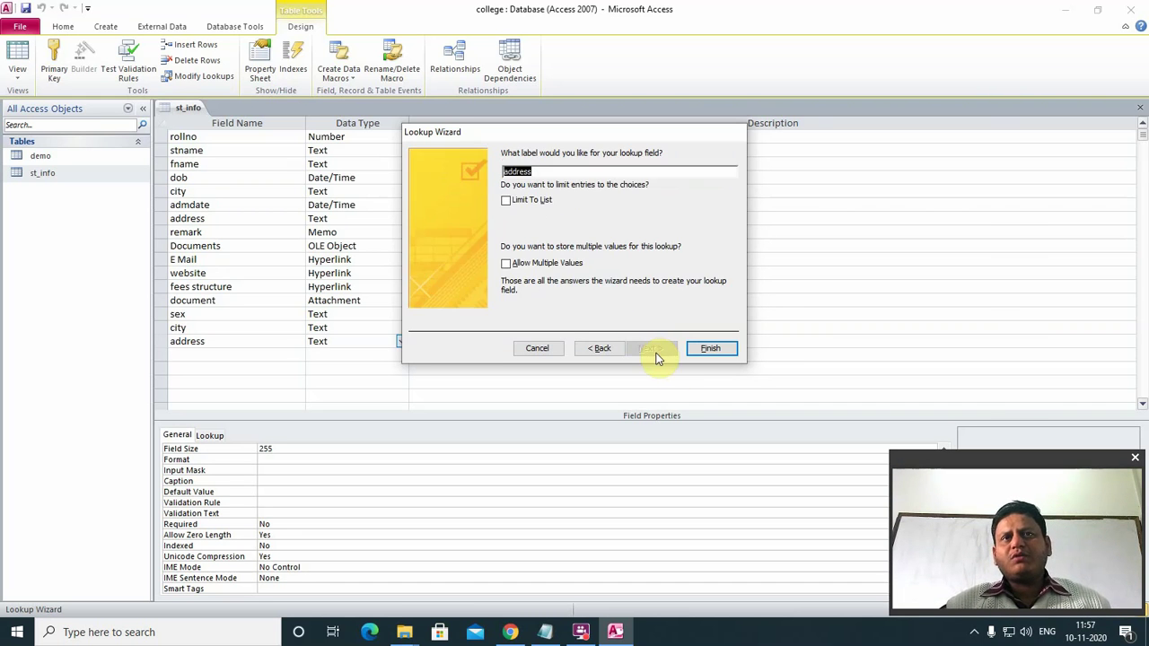
pyautogui.click(710, 349)
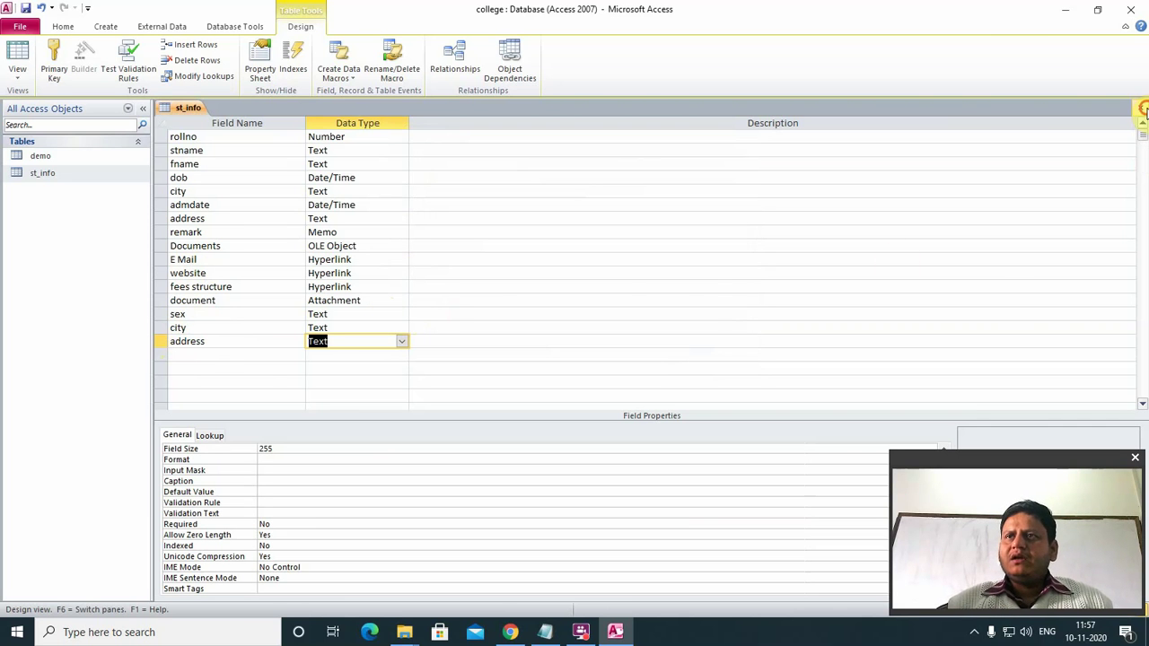
# - Try to close the st_info table and save its design changes
pyautogui.click(1141, 107)
pyautogui.click(517, 353)
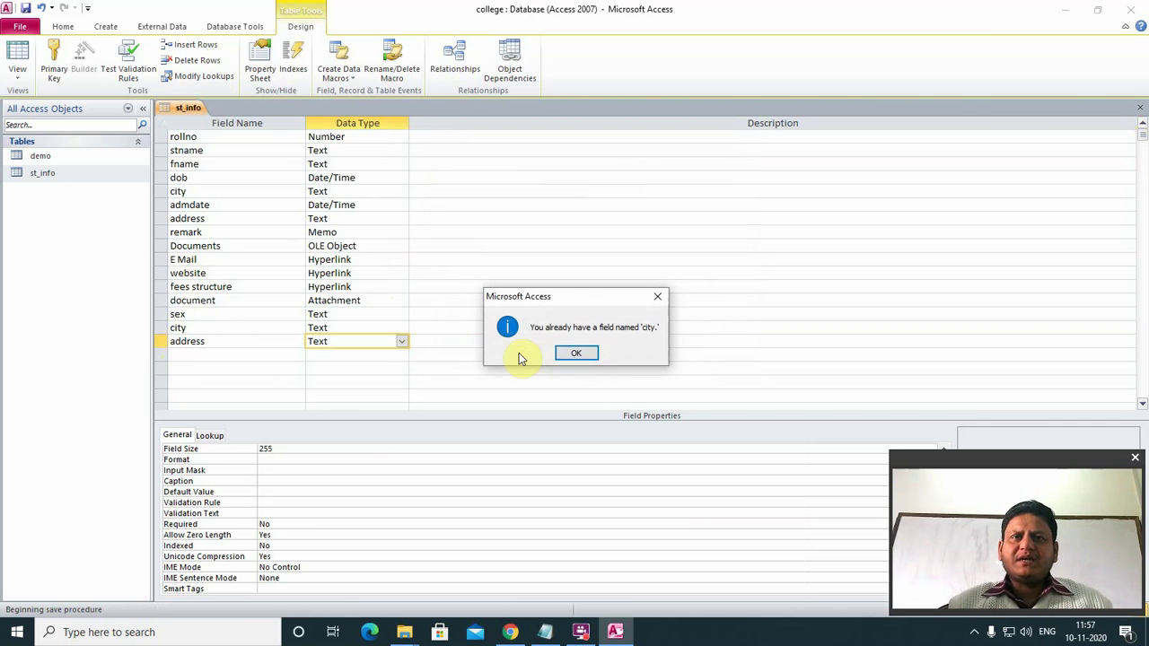
pyautogui.click(571, 355)
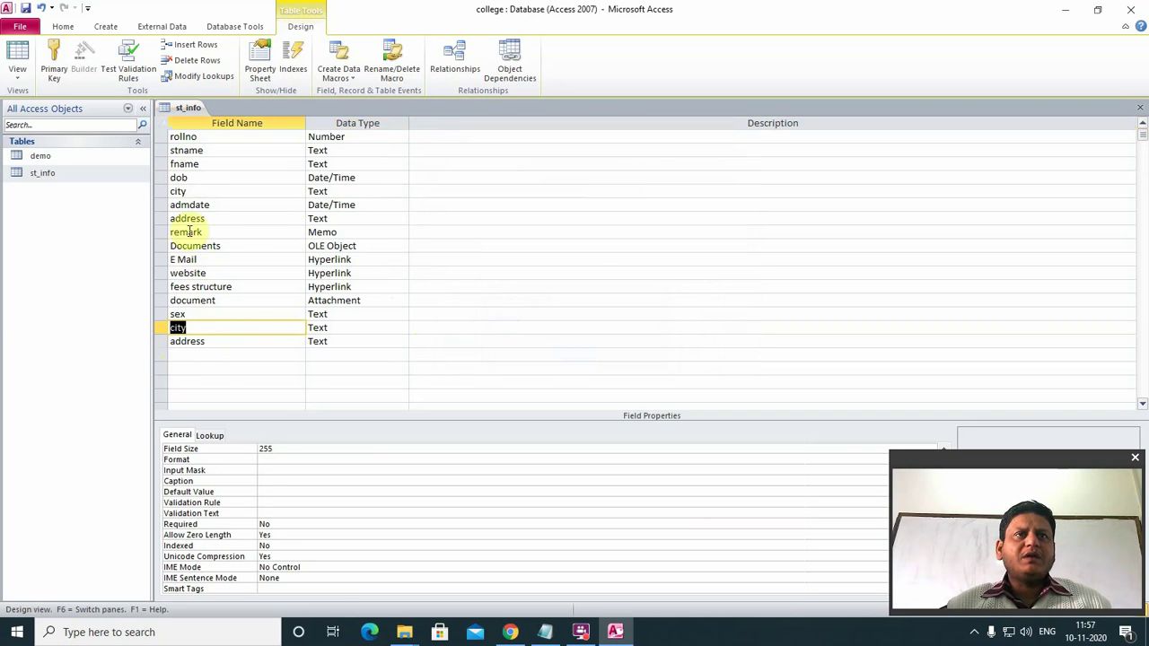
# - Rename the duplicate city field below sex to Exam Centre
pyautogui.click(188, 327)
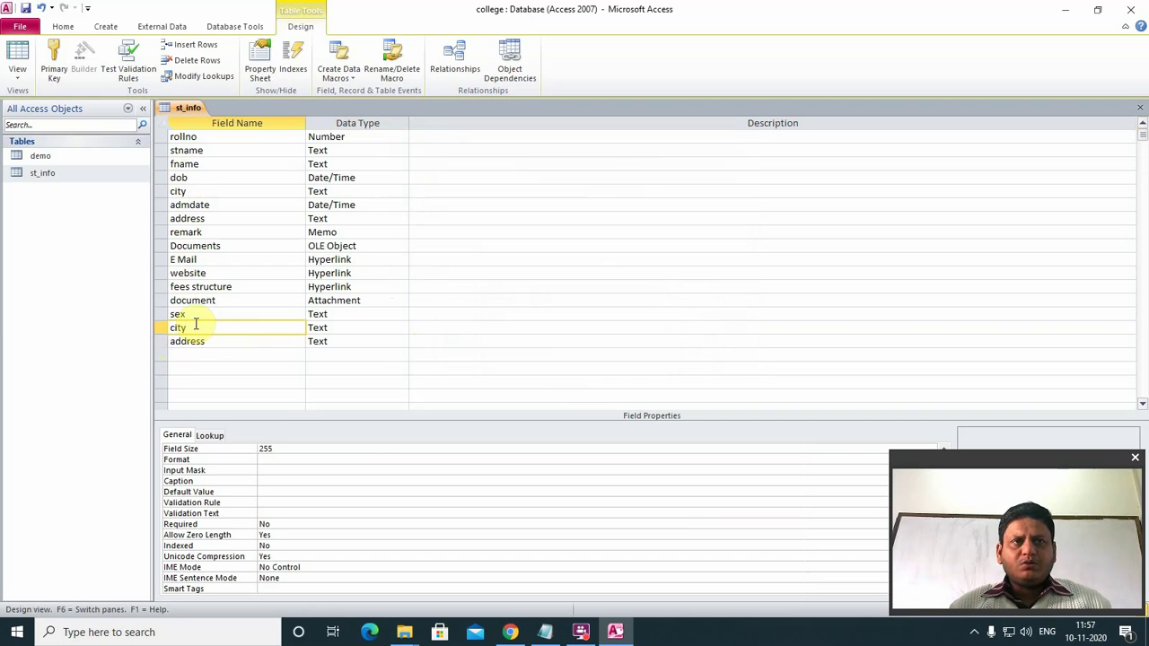
pyautogui.press('BackSpace')
pyautogui.press('BackSpace')
pyautogui.press('BackSpace')
pyautogui.press('BackSpace')
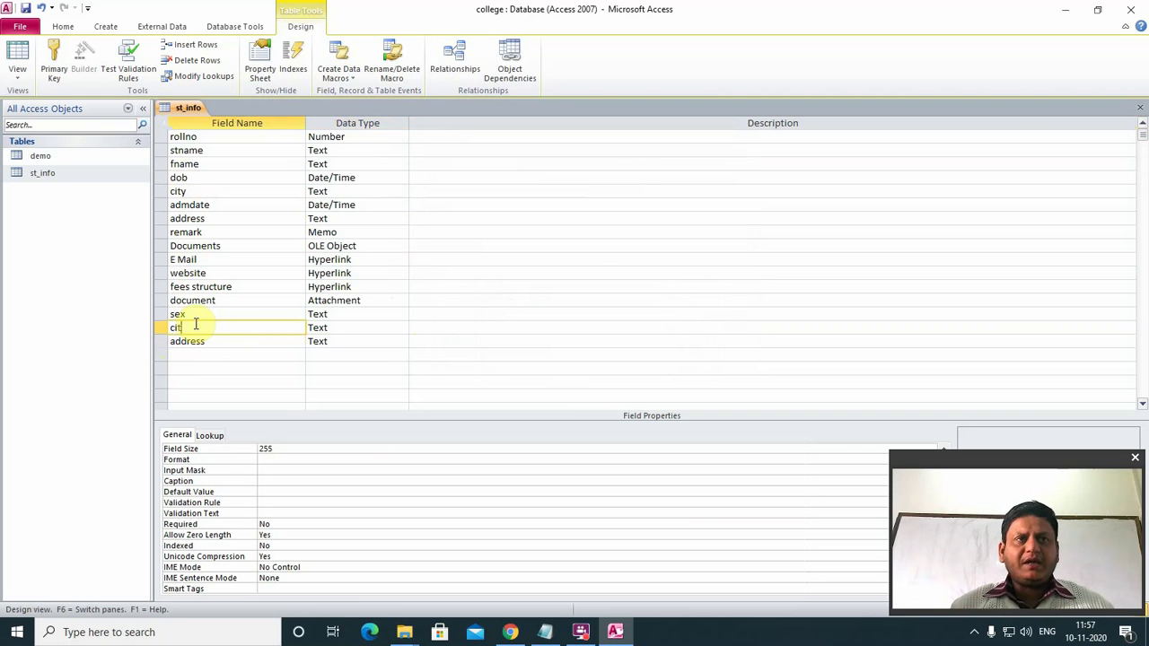
pyautogui.write('E')
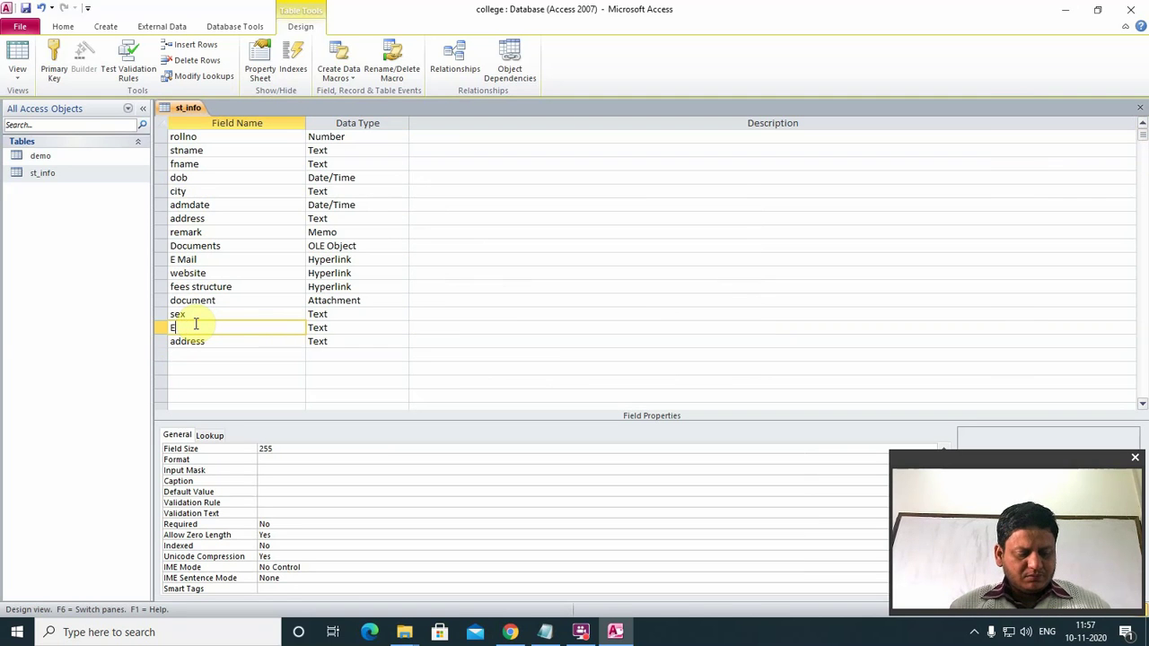
pyautogui.write('xam')
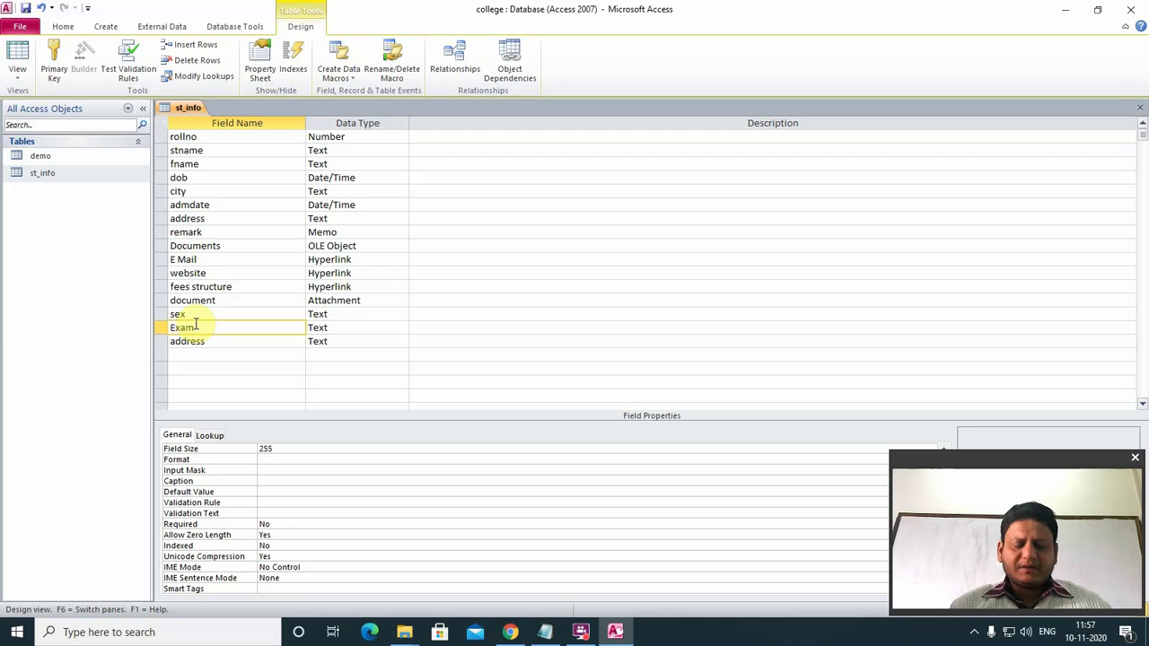
pyautogui.write(' Centre')
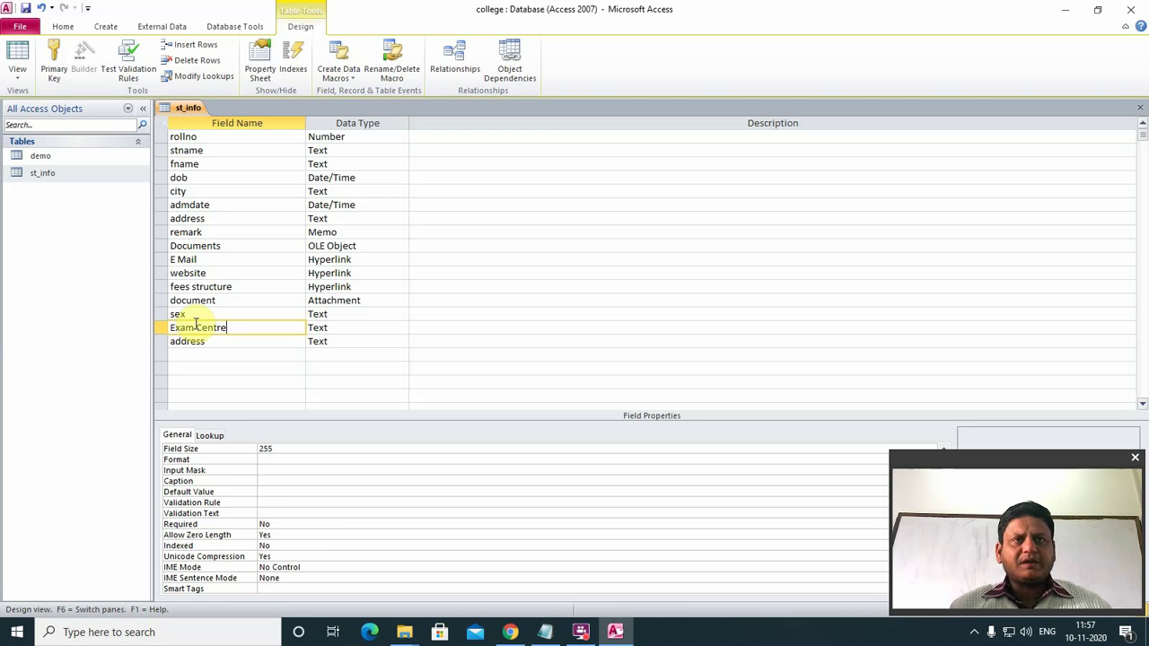
# - Try to close the st_info table with its design changes saved
pyautogui.click(1140, 108)
pyautogui.click(528, 353)
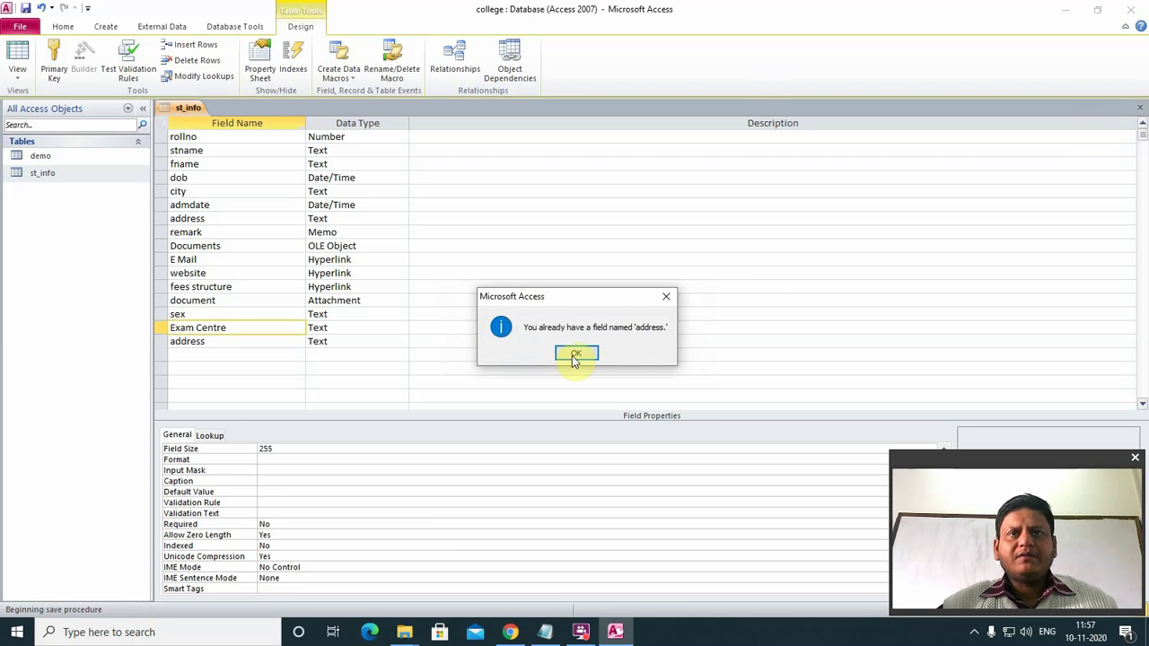
pyautogui.click(576, 355)
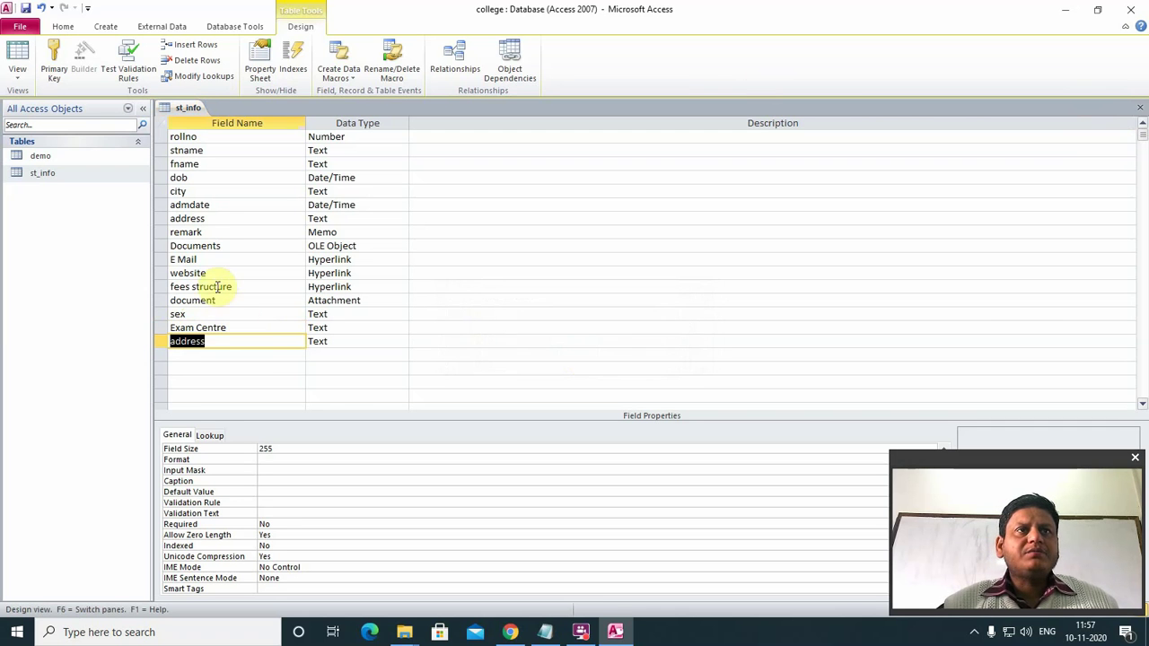
# - Rename the duplicate address field below Exam Centre to address2 and close st_info with its design changes saved
pyautogui.click(209, 339)
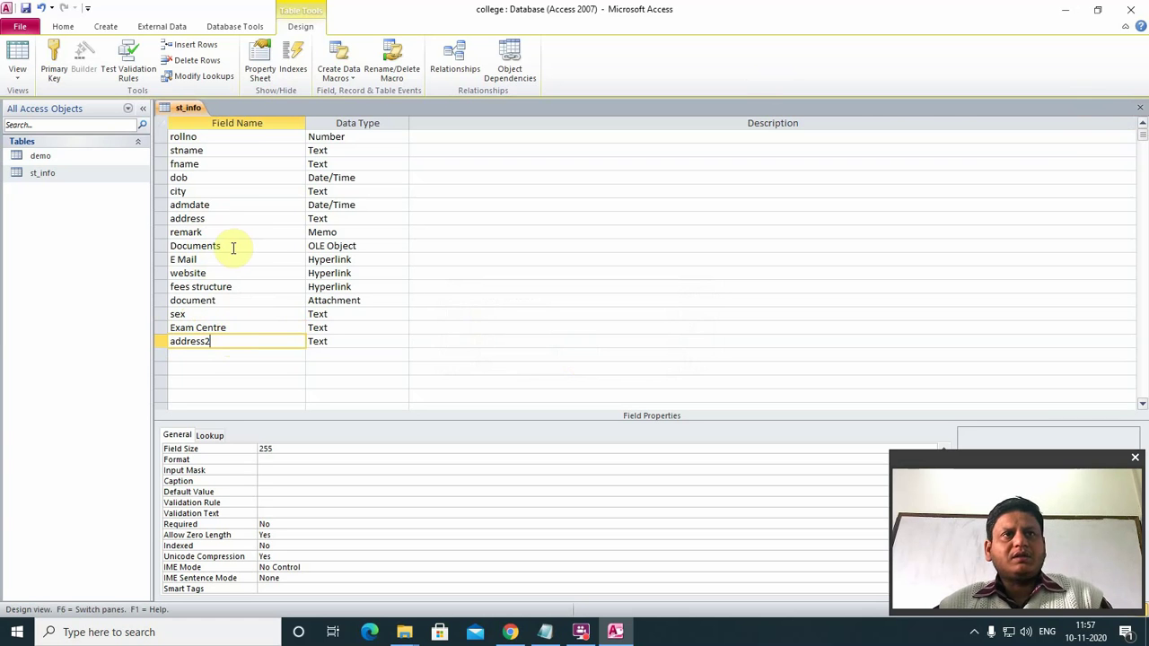
pyautogui.write('2')
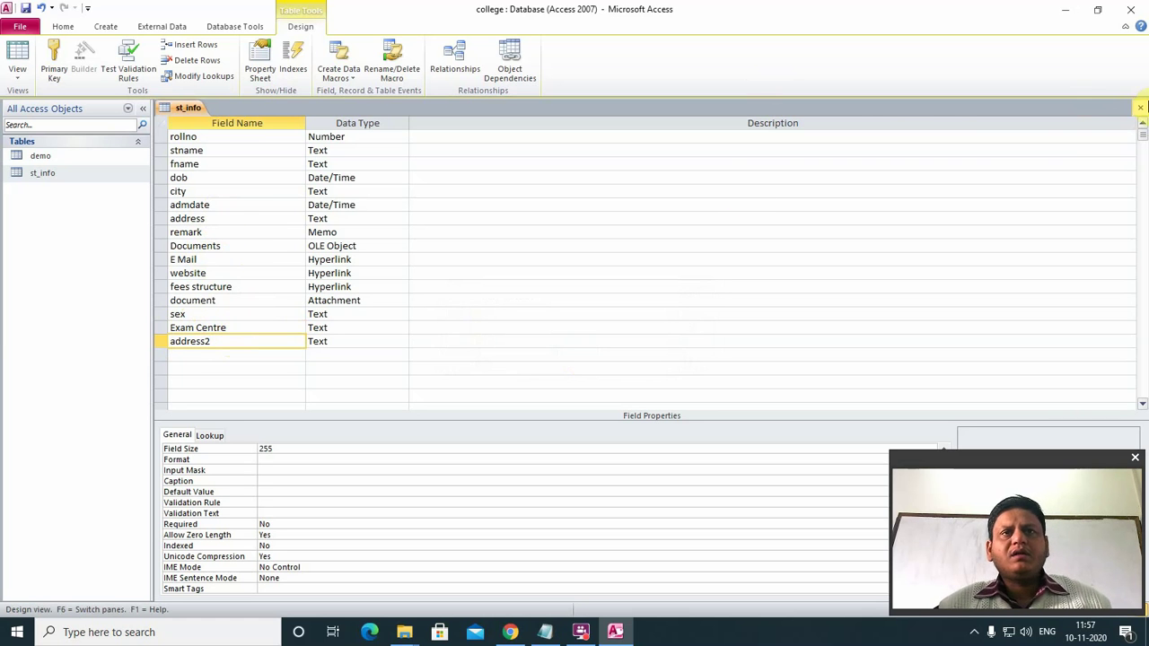
pyautogui.click(1140, 108)
pyautogui.click(518, 354)
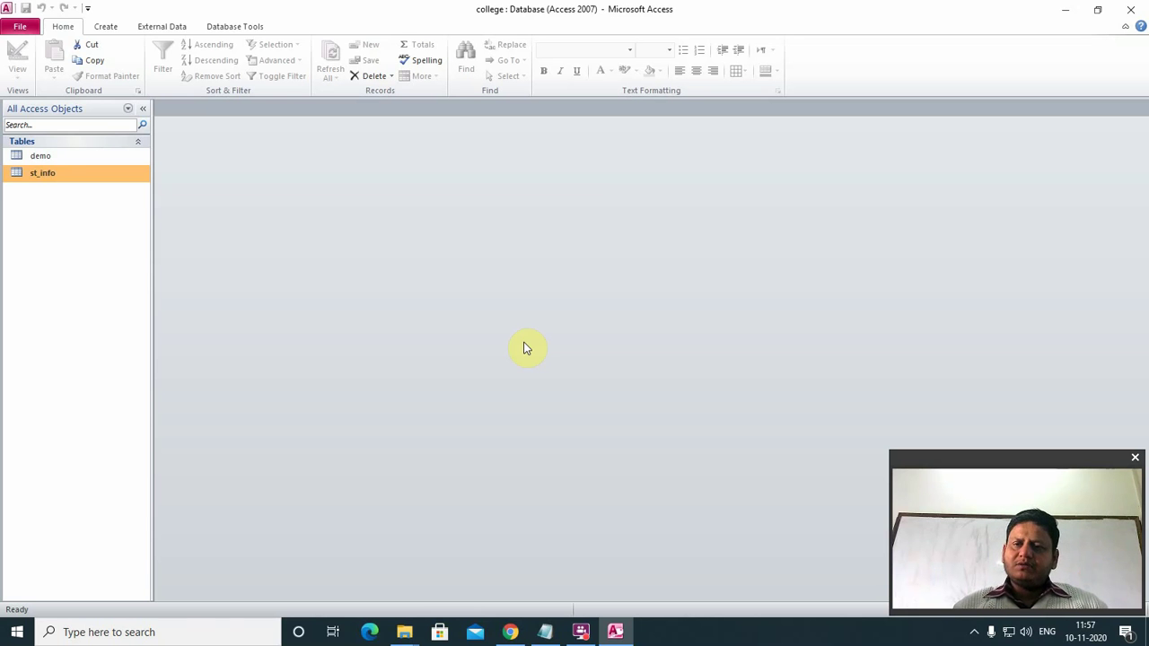
# - Open the st_info table's records and choose Male as the first record's sex
pyautogui.doubleClick(38, 174)
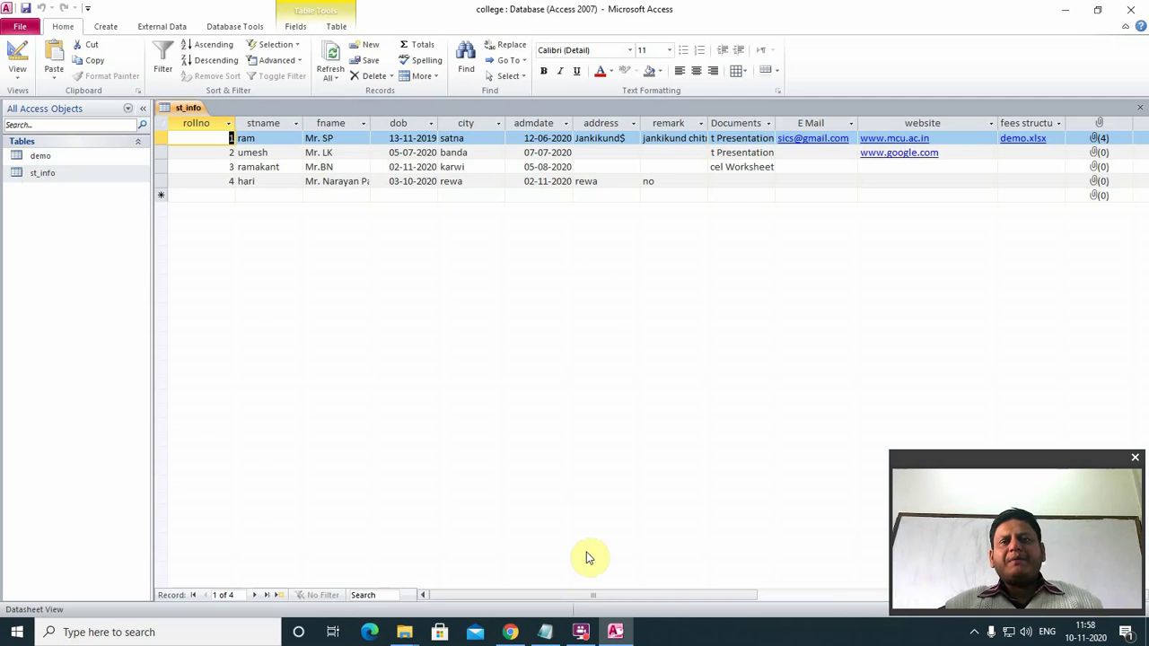
pyautogui.moveTo(585, 596); pyautogui.dragTo(787, 580)
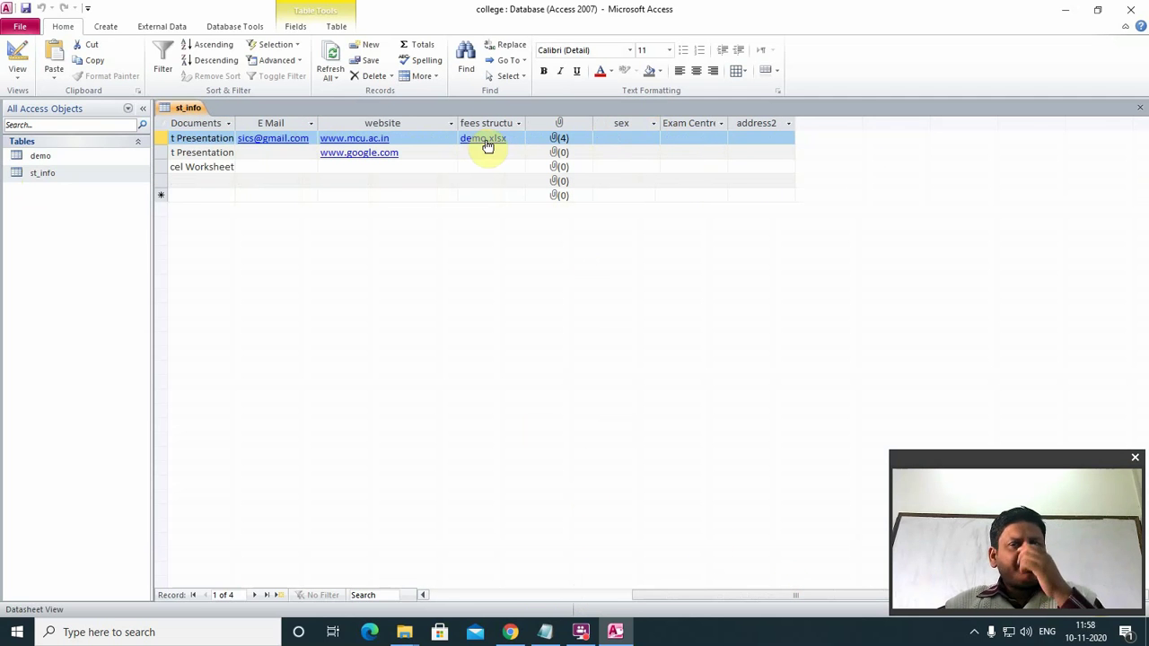
pyautogui.click(620, 134)
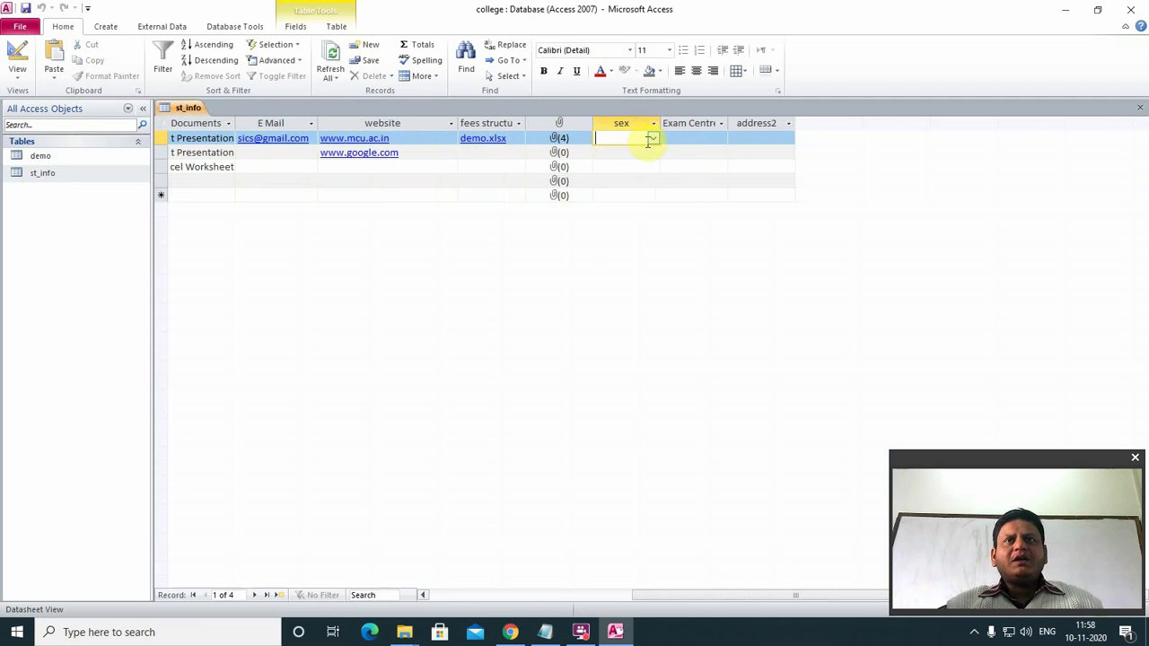
pyautogui.click(654, 142)
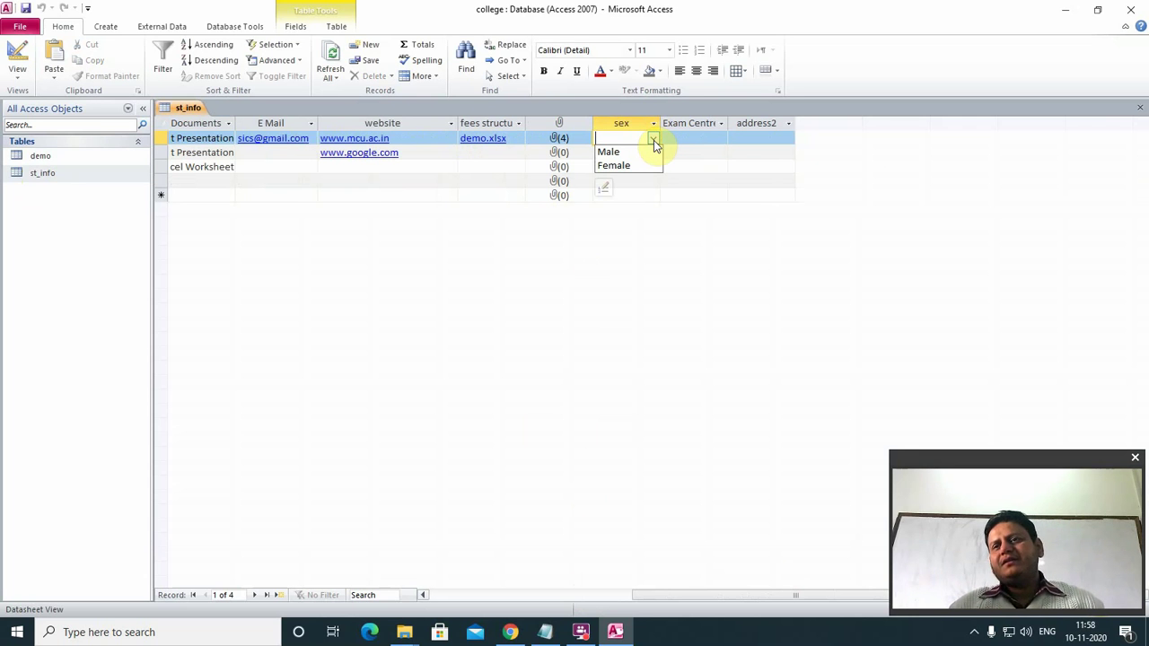
pyautogui.click(632, 153)
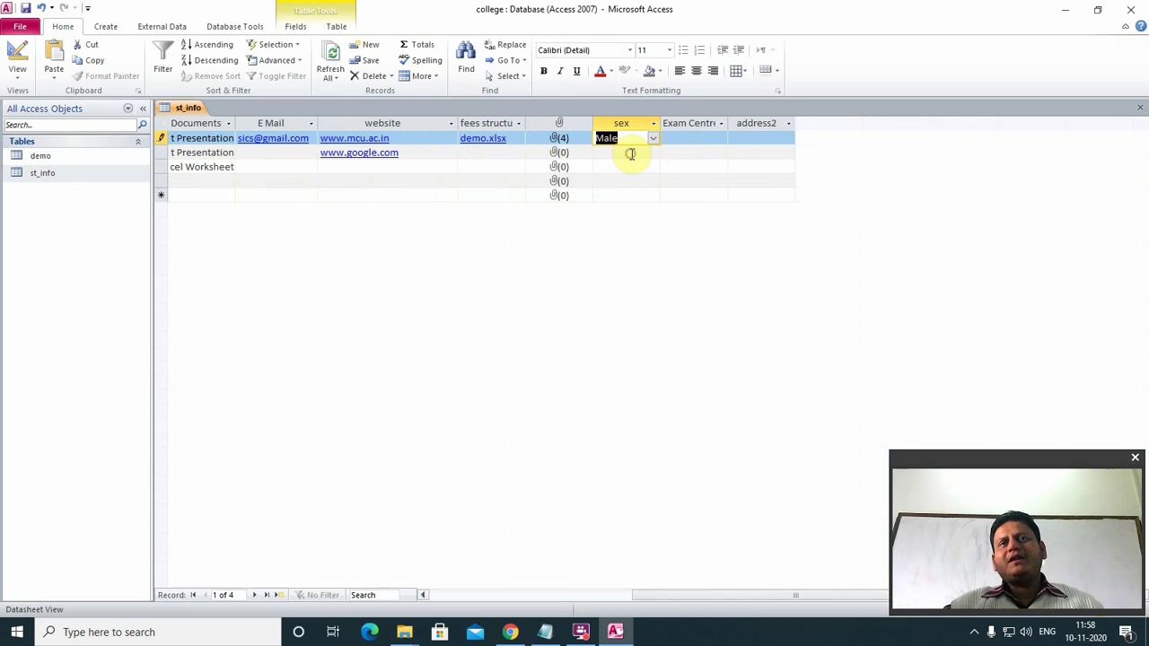
# - Choose rewa as the first record's Exam Centre and Kamtan as its address2 value from their lookup lists
pyautogui.click(717, 139)
pyautogui.click(720, 139)
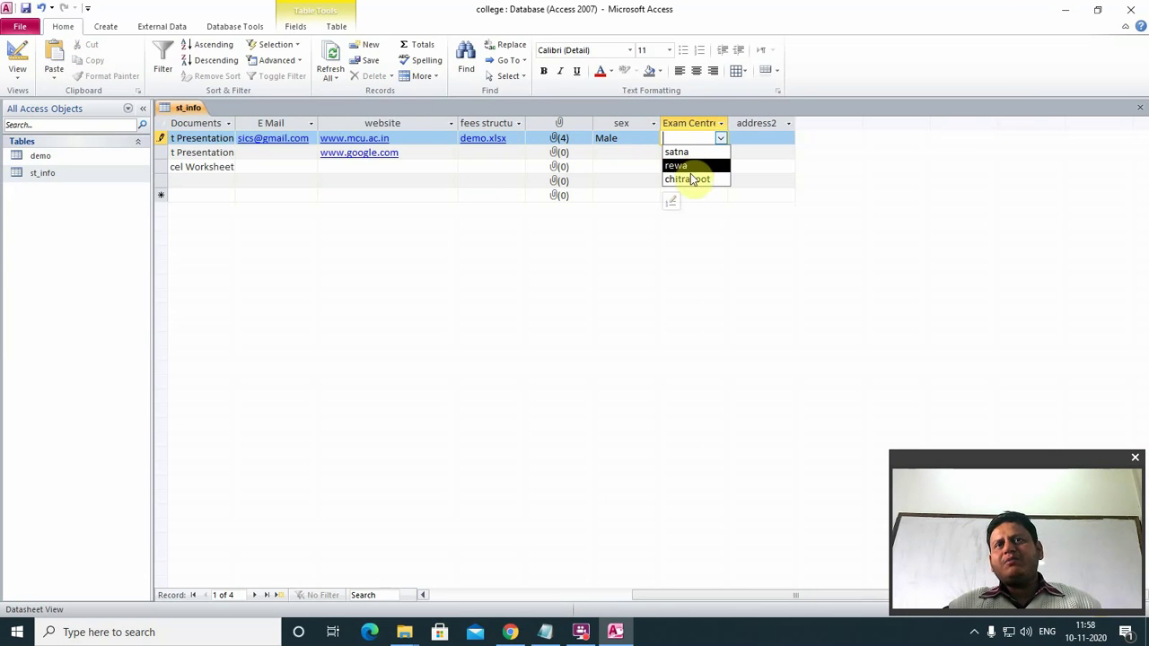
pyautogui.click(687, 165)
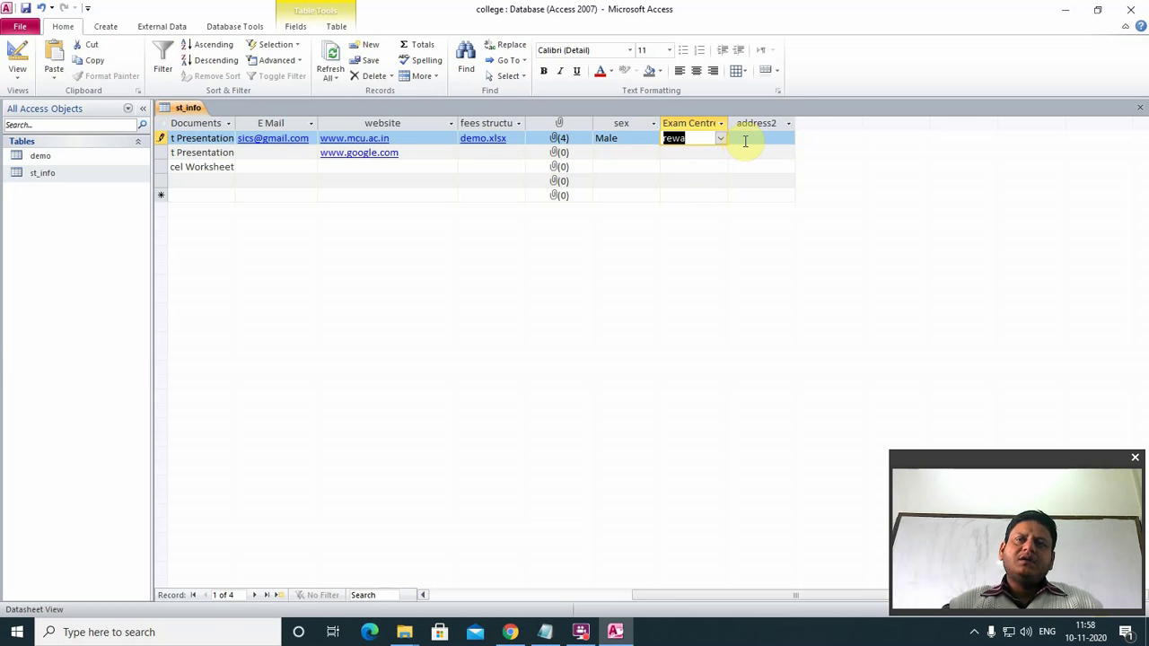
pyautogui.click(745, 139)
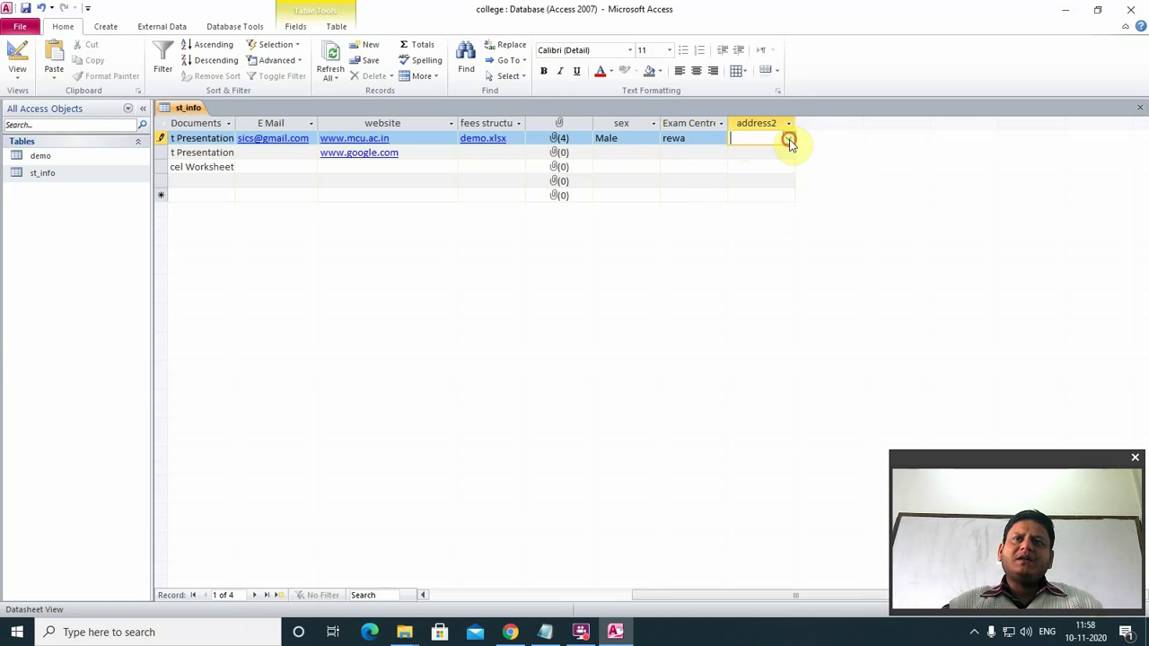
pyautogui.click(788, 138)
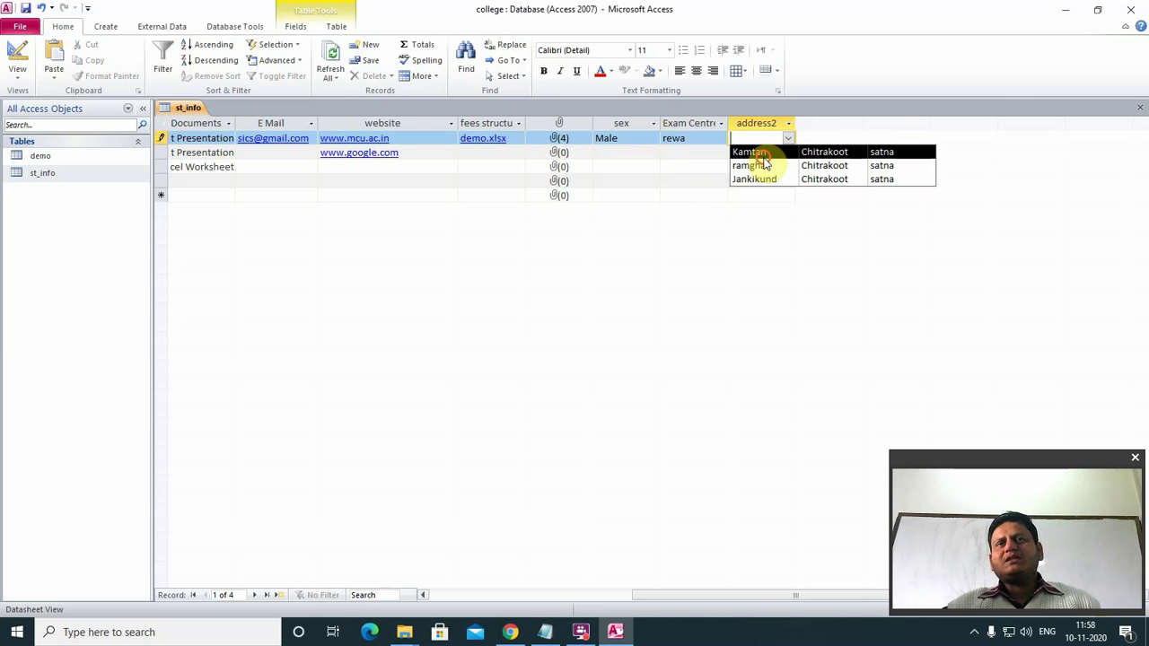
pyautogui.click(761, 153)
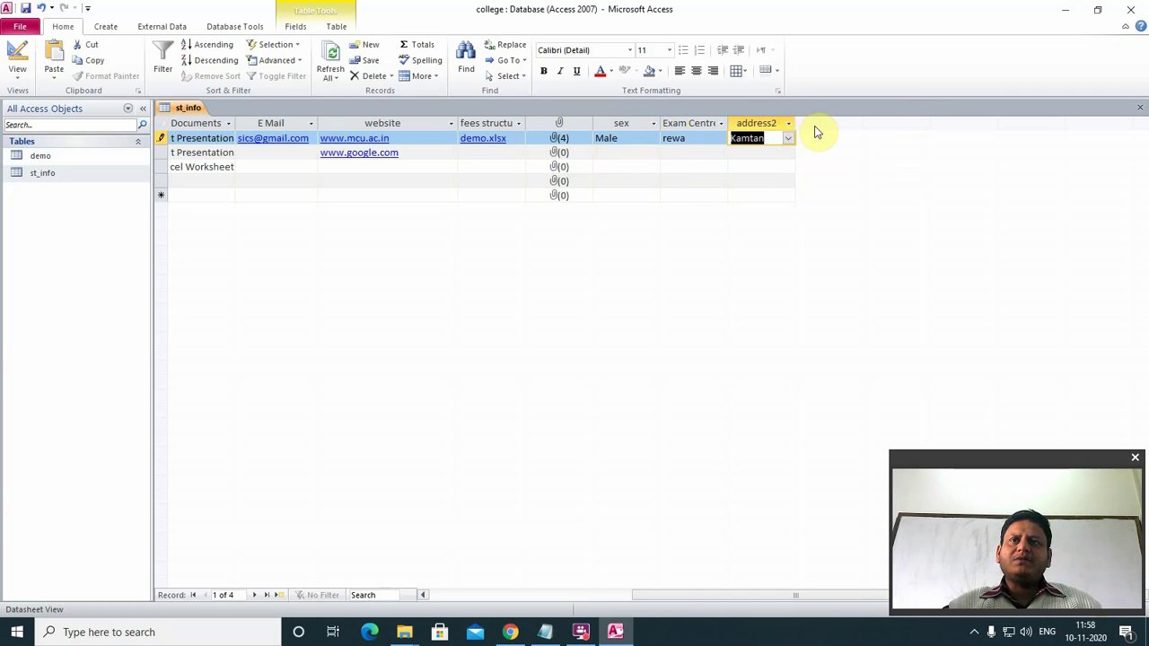
# - Widen the address2, Exam Centre and sex columns of the st_info datasheet
pyautogui.moveTo(794, 123); pyautogui.dragTo(860, 123)
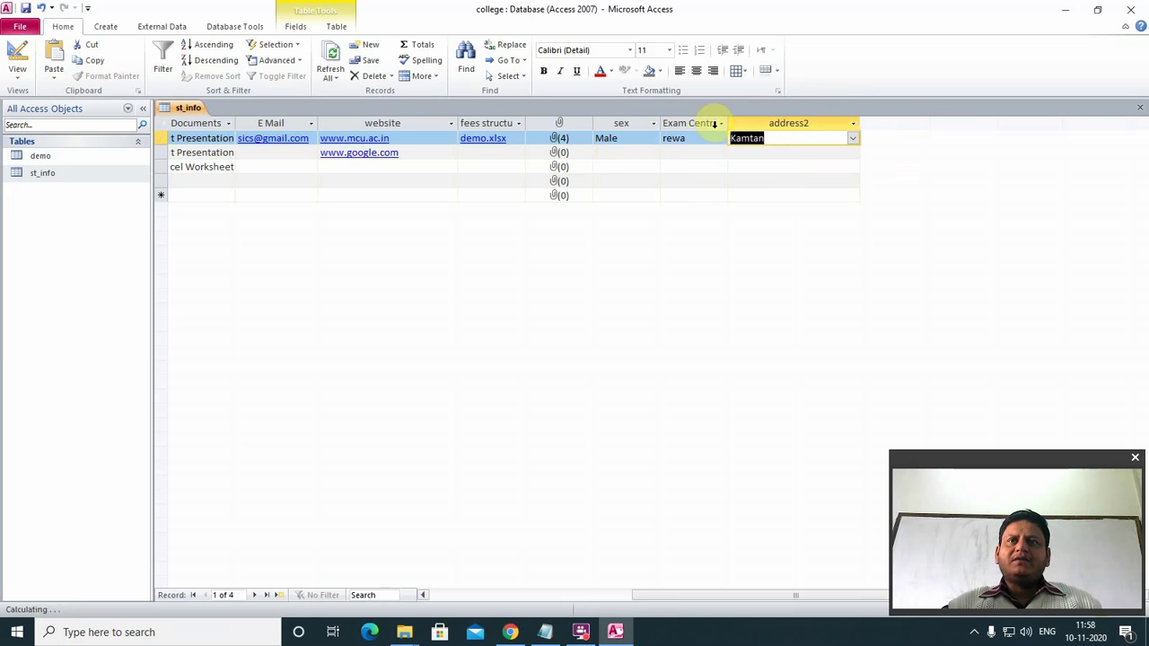
pyautogui.doubleClick(728, 123)
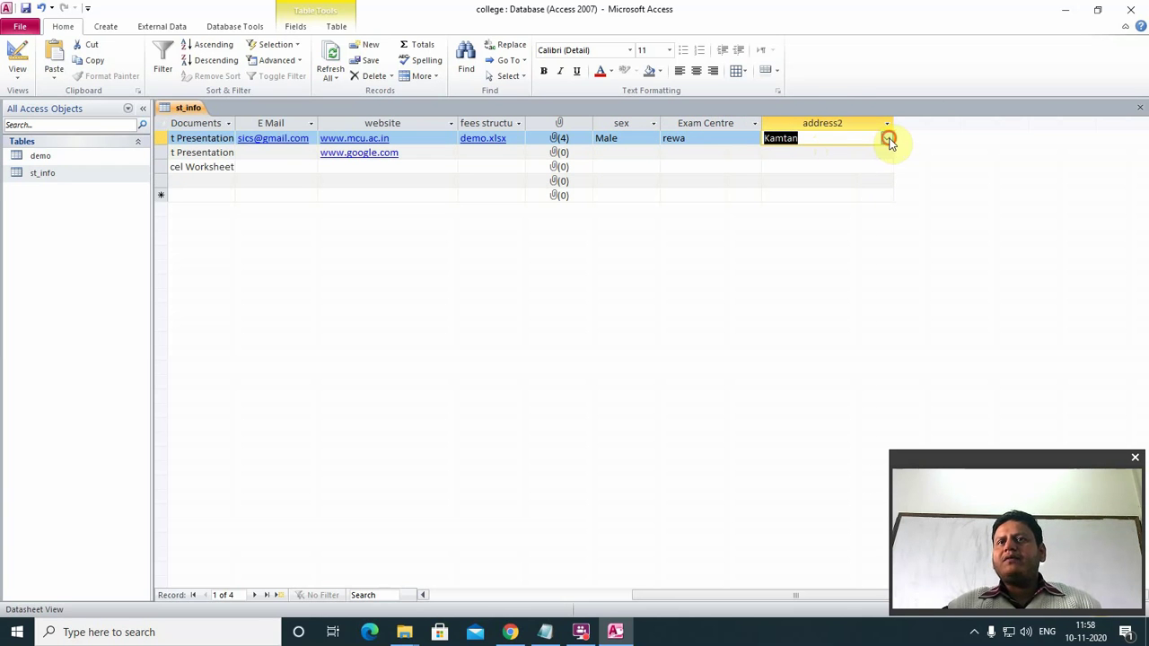
pyautogui.click(886, 138)
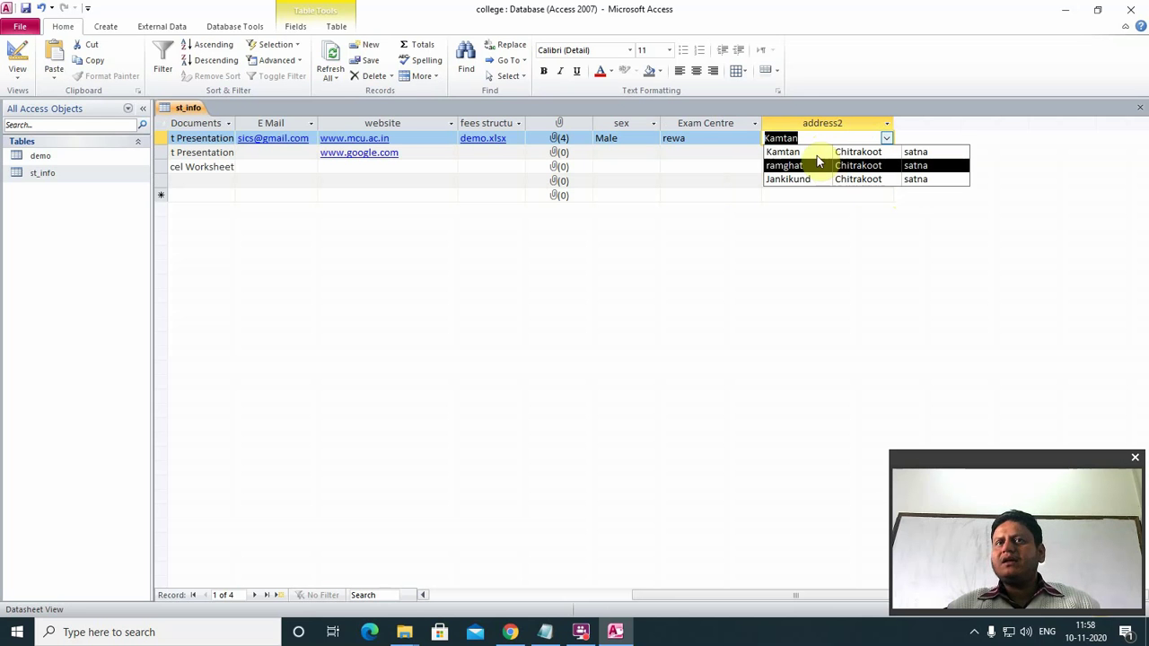
pyautogui.click(662, 125)
pyautogui.moveTo(663, 125); pyautogui.dragTo(683, 125)
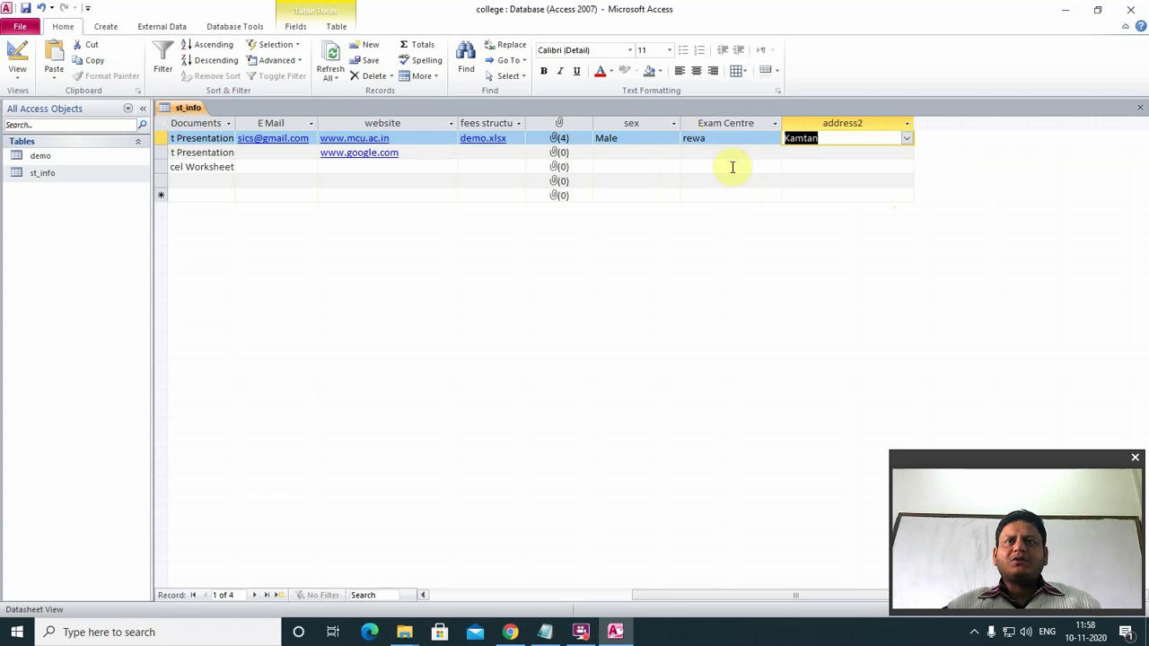
# - Enter Female as the second record's sex
pyautogui.click(713, 183)
pyautogui.click(620, 157)
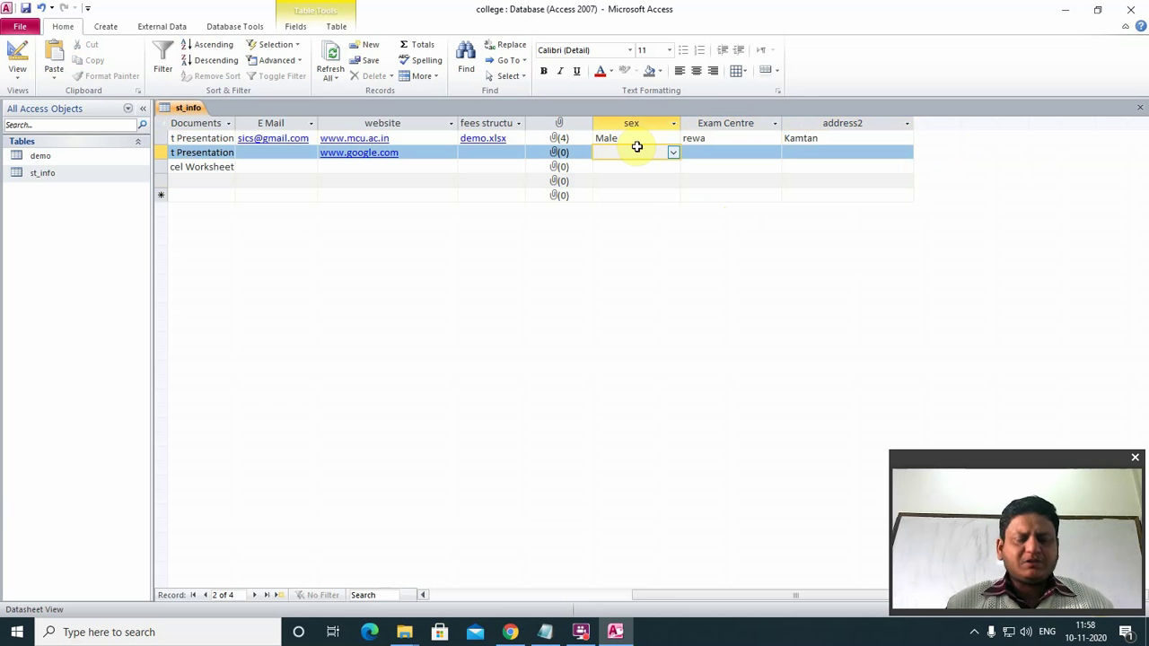
pyautogui.write('Female')
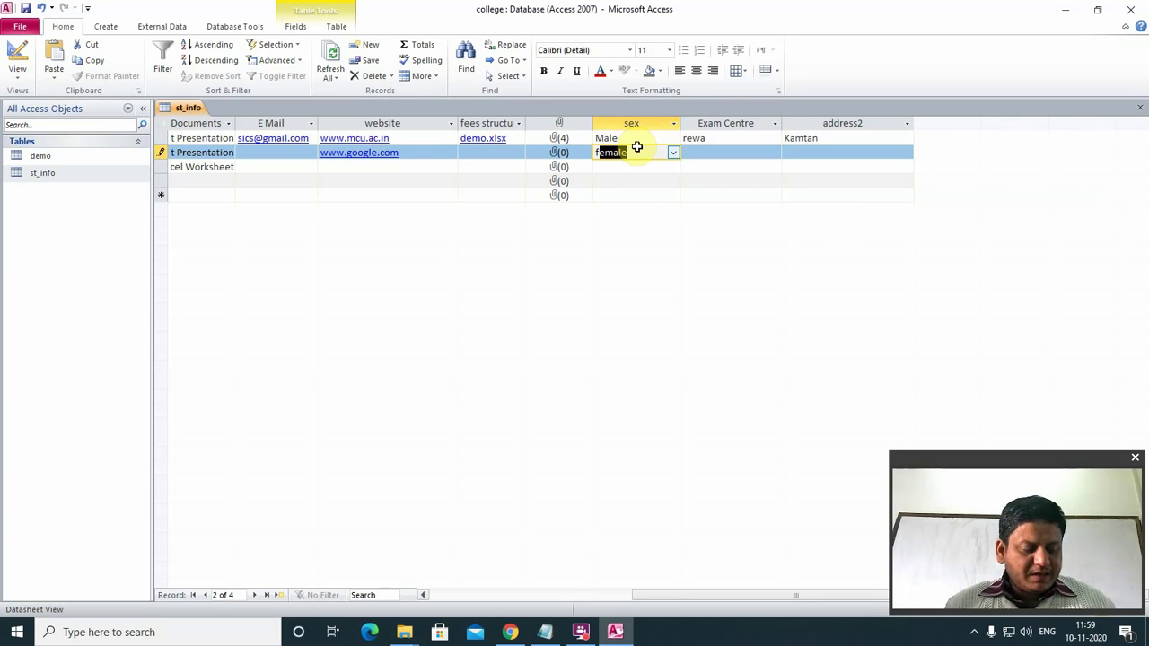
pyautogui.press('Tab')
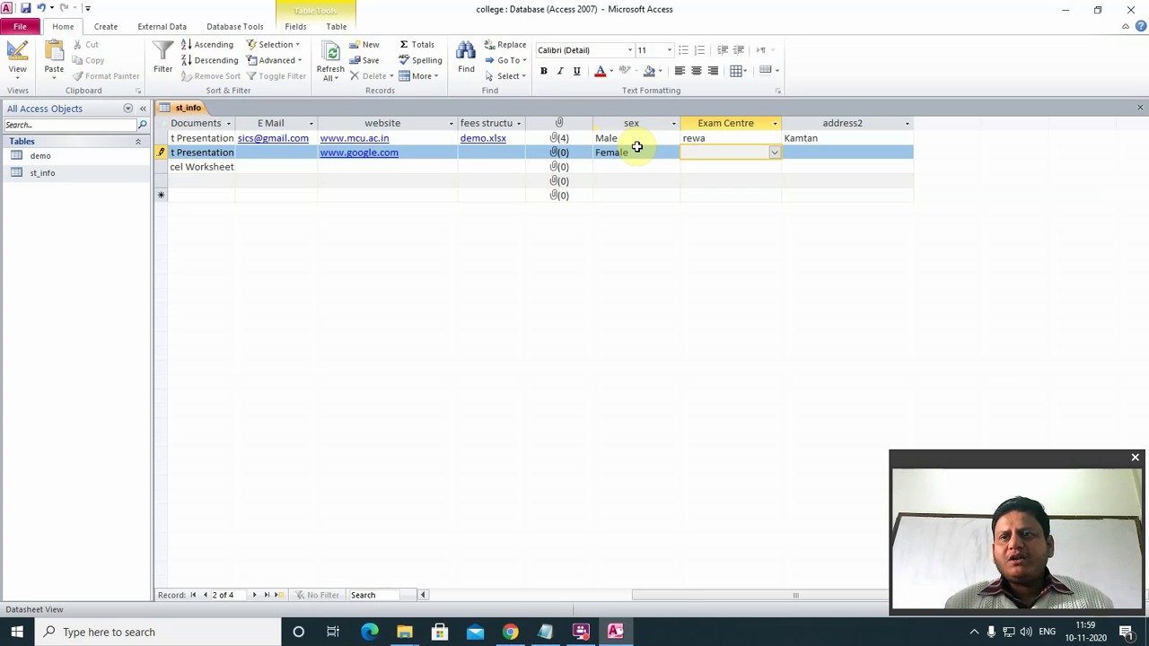
# - Enter the unlisted value ccc as the second record's Exam Centre and clear it again
pyautogui.write('ccc')
pyautogui.press('Tab')
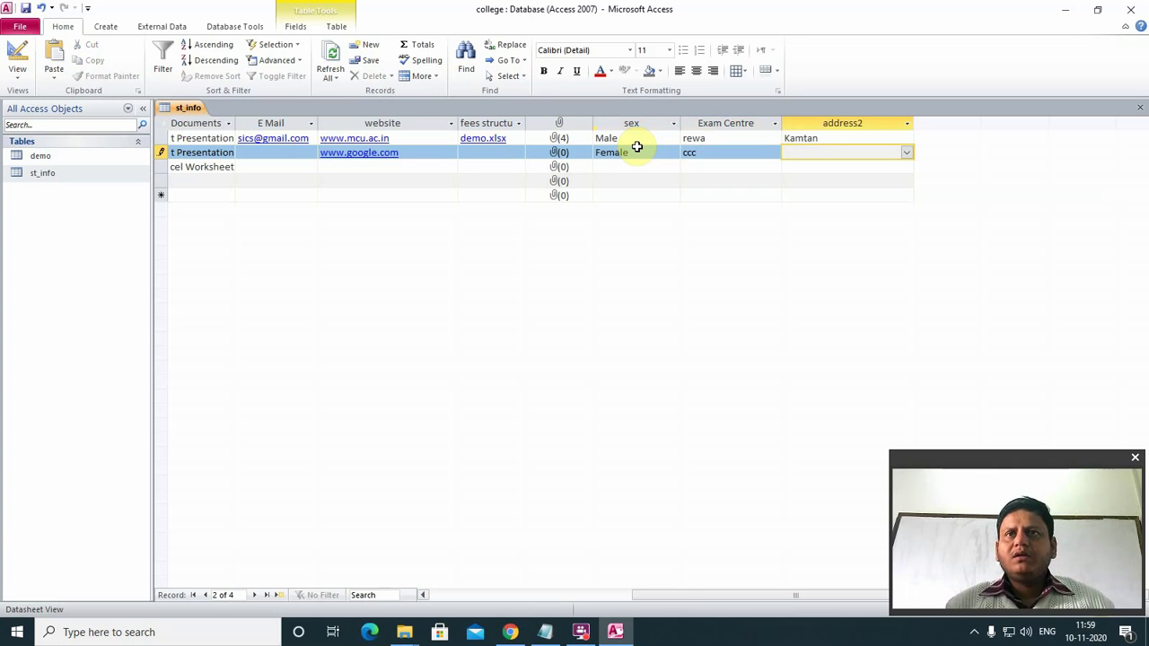
pyautogui.click(715, 152)
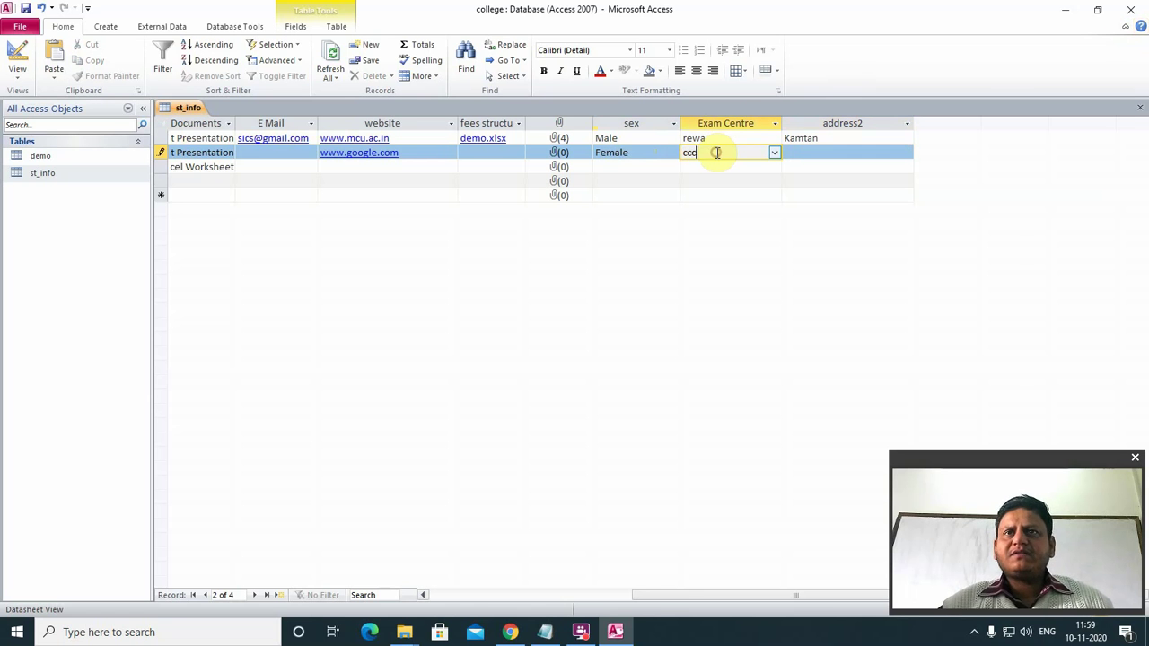
pyautogui.press('BackSpace')
pyautogui.press('BackSpace')
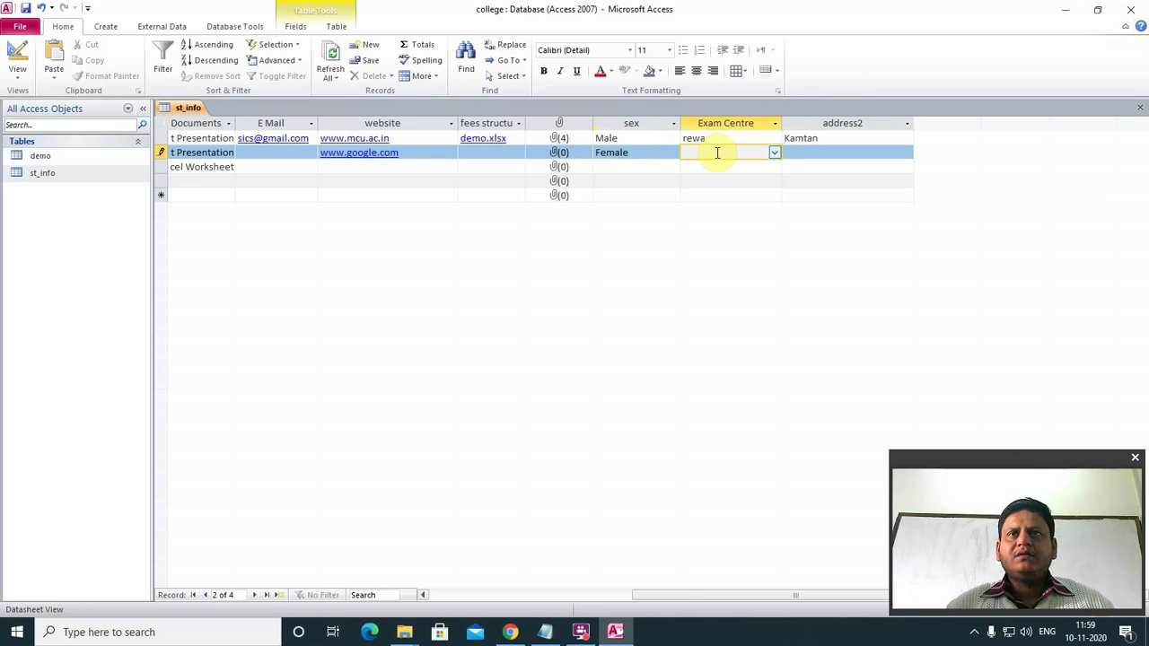
# - Enter chitrakoot as the second record's Exam Centre and ramghat as its address2, and move on to the third record
pyautogui.click(654, 153)
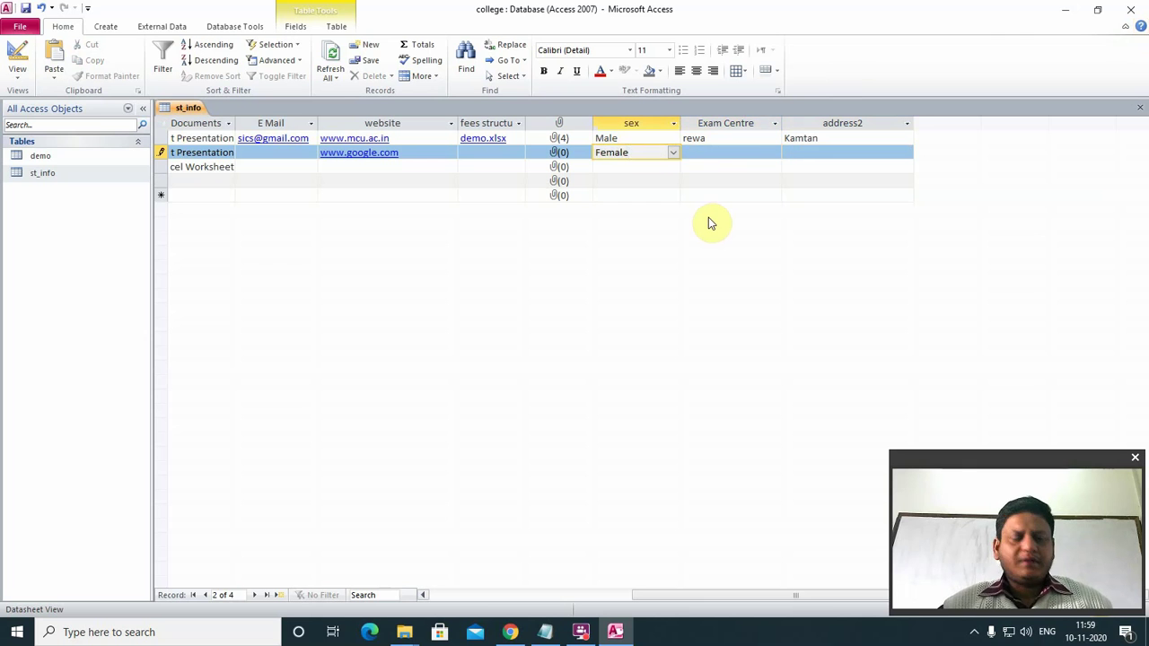
pyautogui.press('Tab')
pyautogui.write('c')
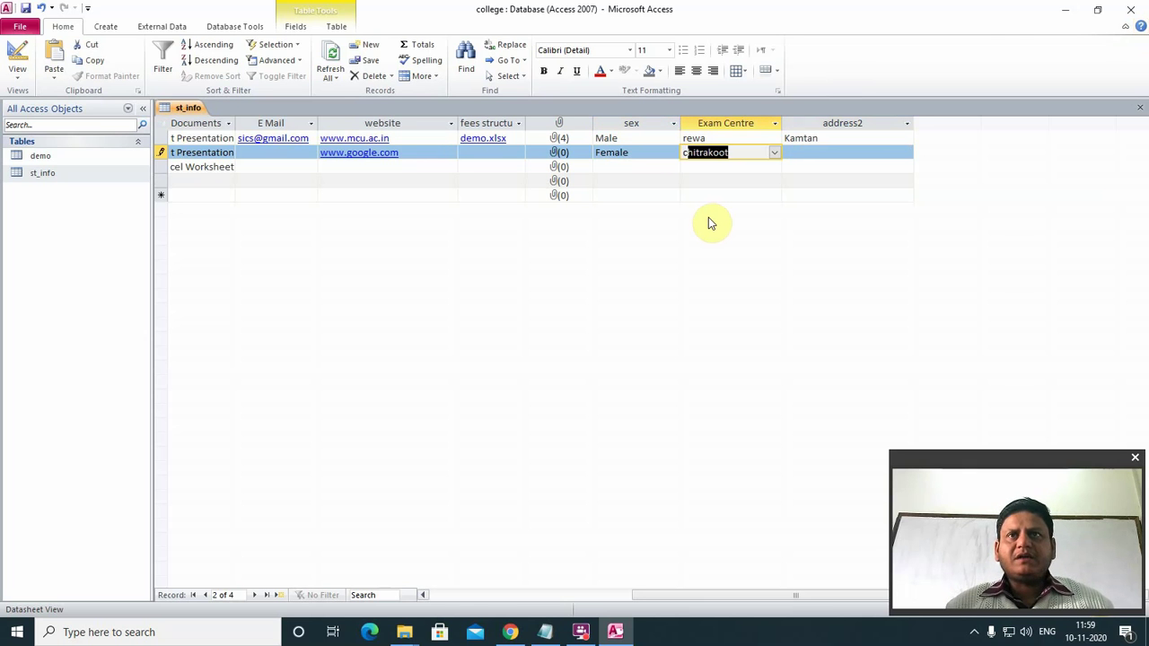
pyautogui.press('Tab')
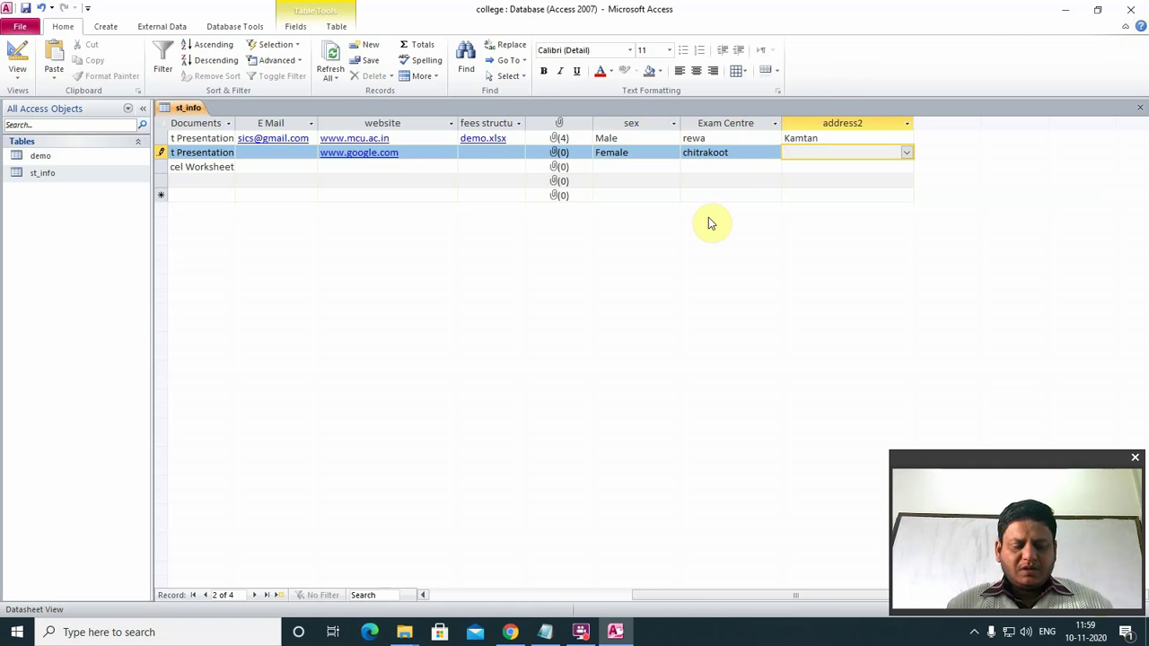
pyautogui.write('ramghat')
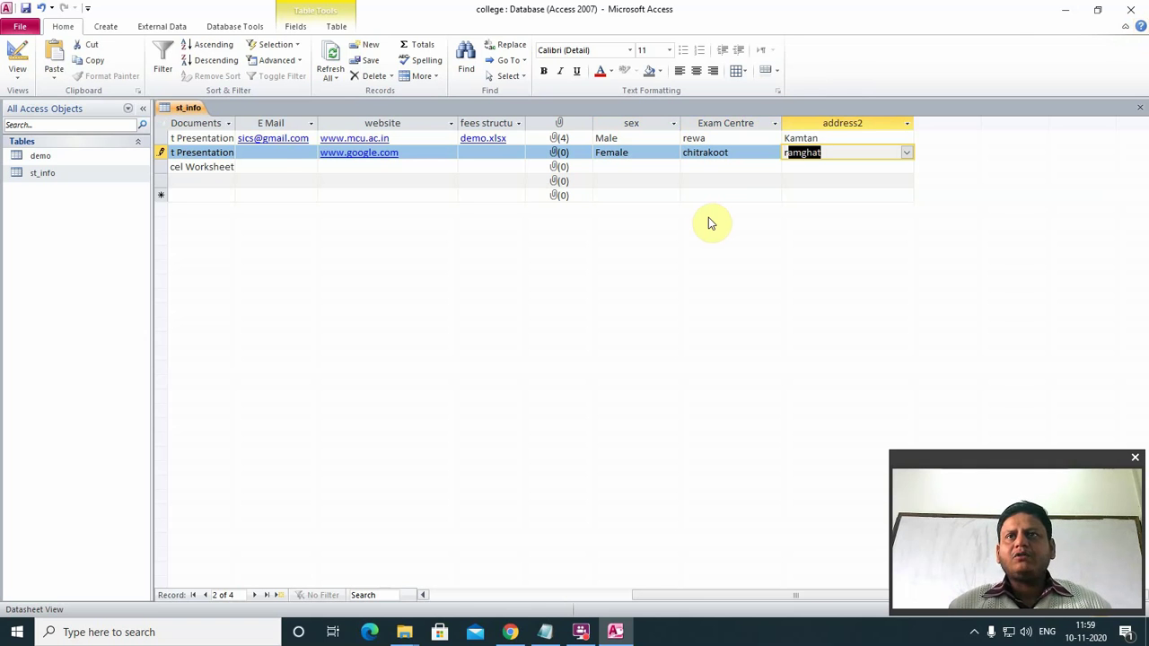
pyautogui.press('Tab')
pyautogui.press('Tab')
pyautogui.press('Tab')
pyautogui.press('Tab')
pyautogui.press('Tab')
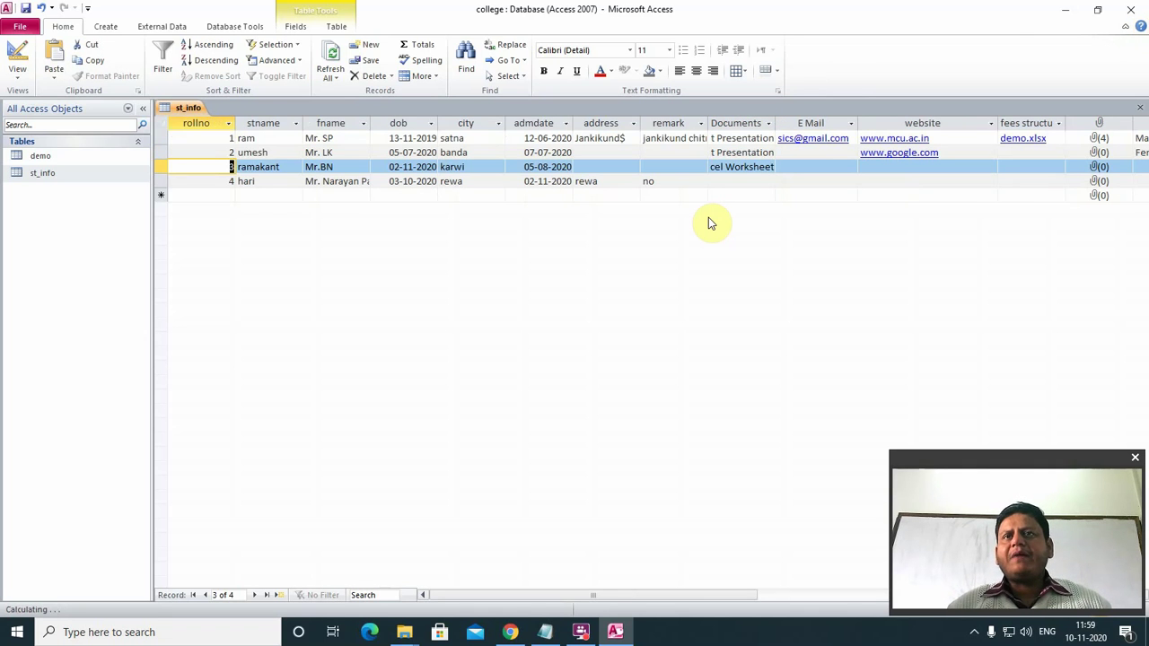
# - Enter Male as the third record's sex
pyautogui.press('Tab')
pyautogui.press('Tab')
pyautogui.press('Tab')
pyautogui.press('Tab')
pyautogui.press('Tab')
pyautogui.press('Tab')
pyautogui.press('Tab')
pyautogui.press('Tab')
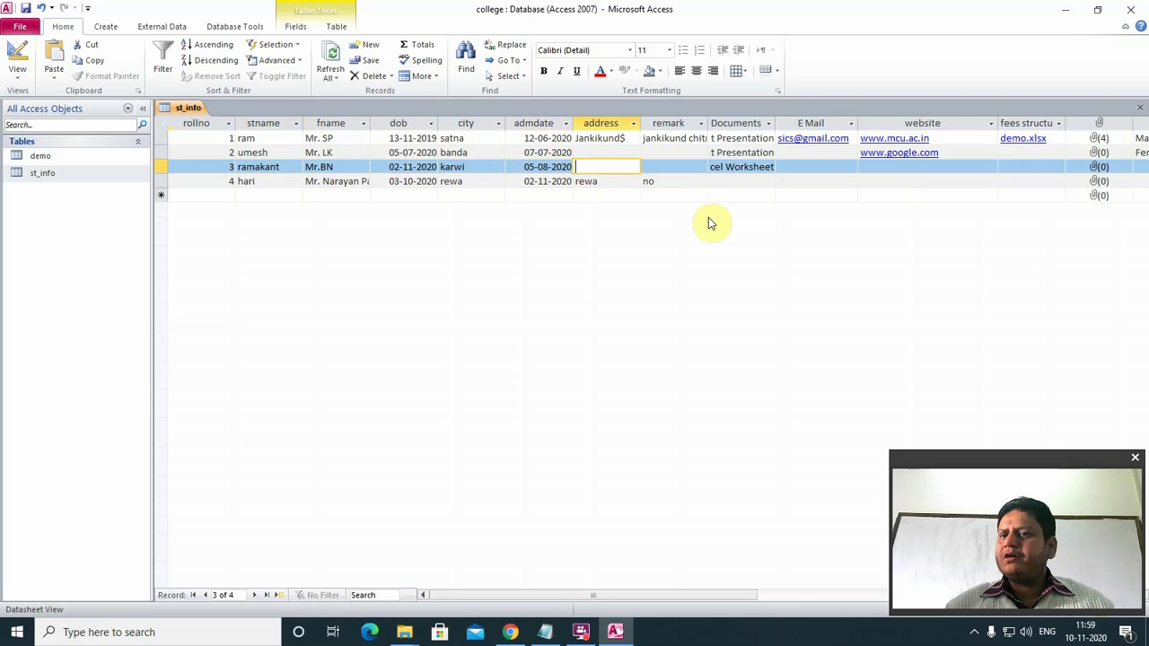
pyautogui.press('Tab')
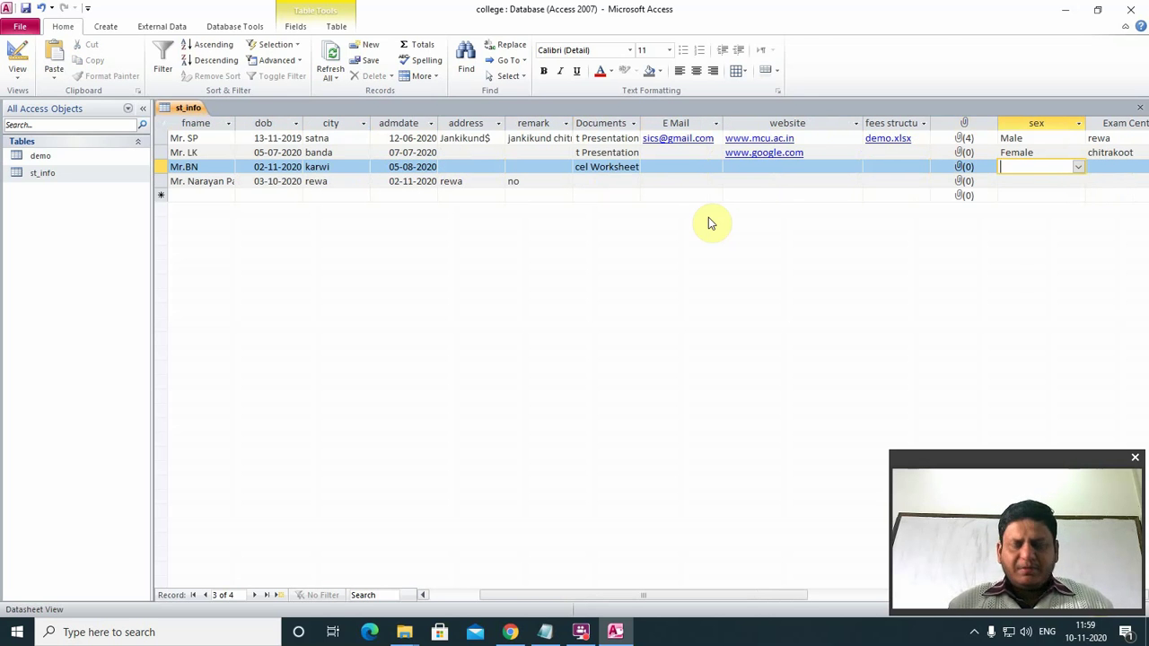
pyautogui.write('Male')
pyautogui.press('Tab')
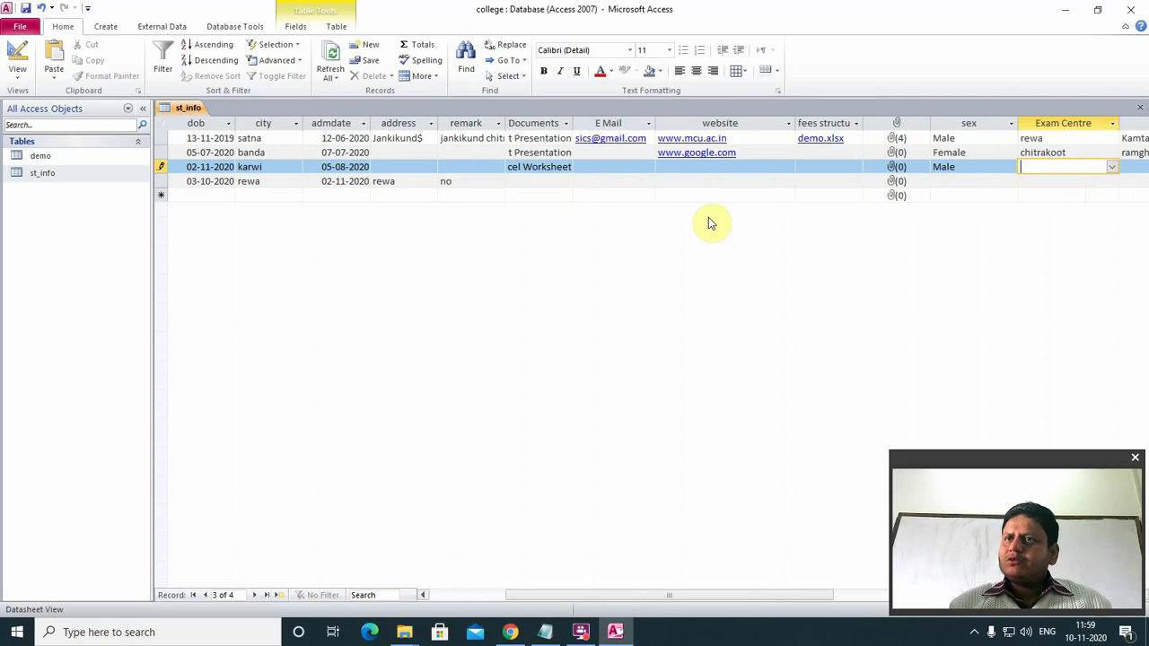
# - Enter Banda as the third record's Exam Centre and Karwi as its address2
pyautogui.click(1112, 168)
pyautogui.click(1114, 171)
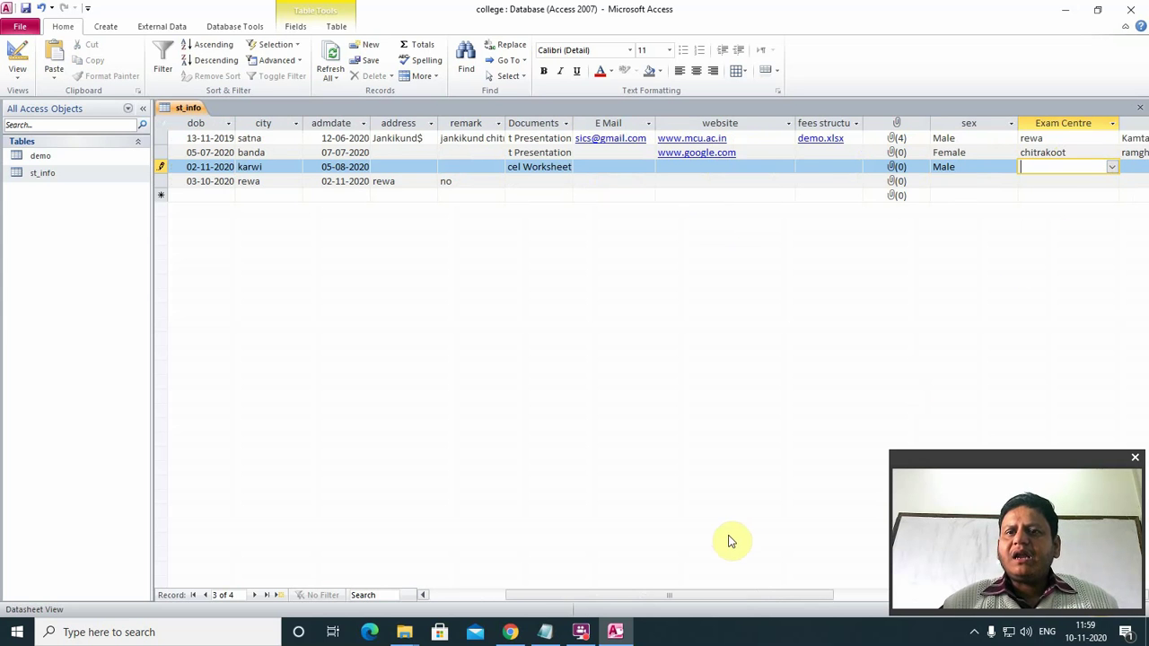
pyautogui.moveTo(715, 595); pyautogui.dragTo(762, 597)
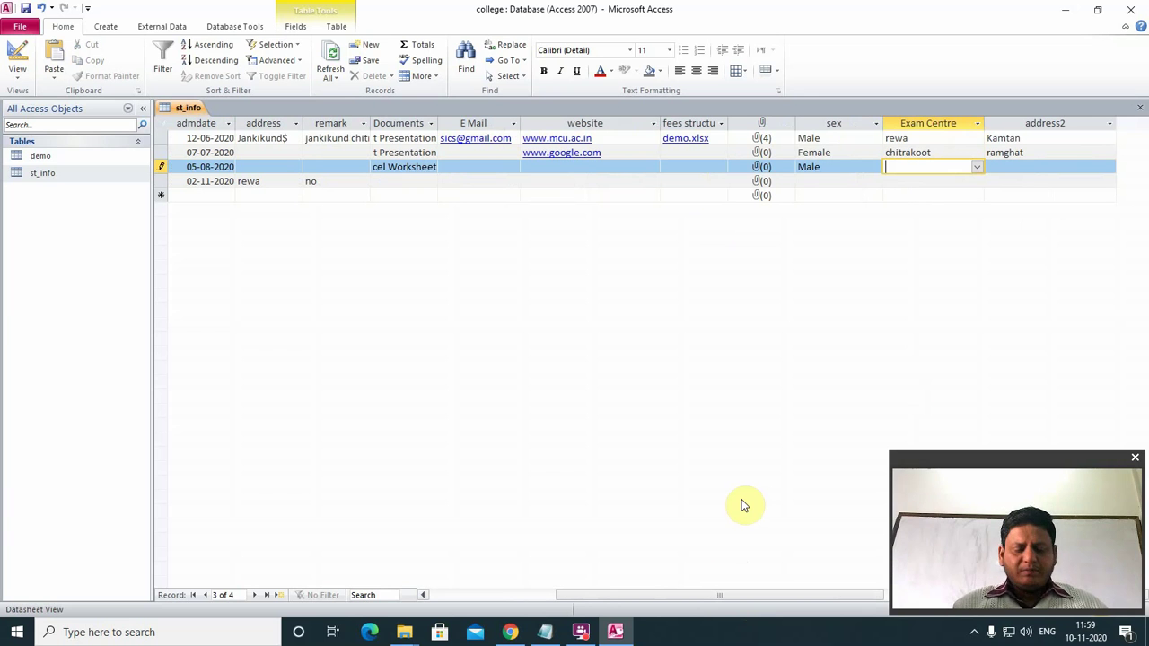
pyautogui.write('Banda')
pyautogui.press('Tab')
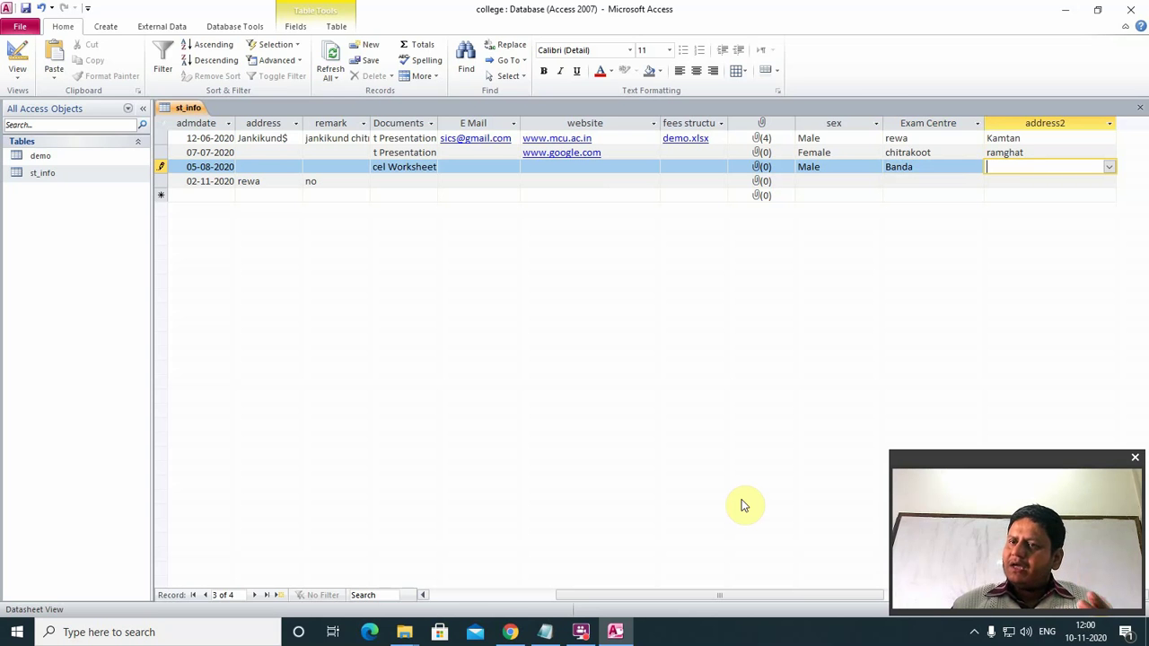
pyautogui.write('K')
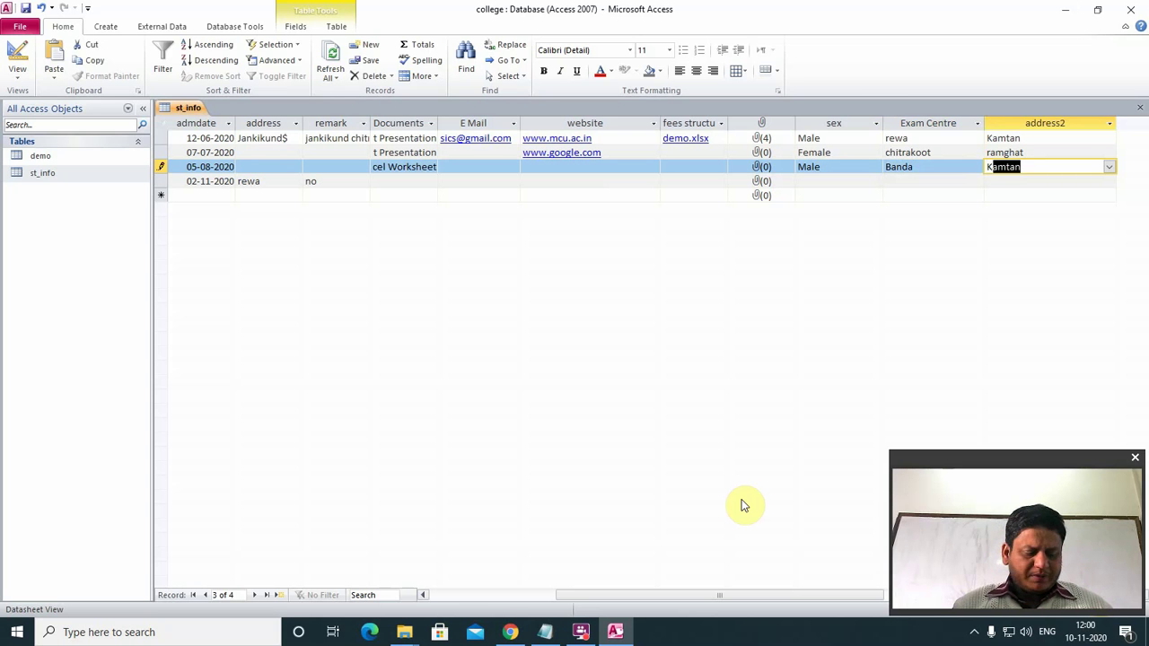
pyautogui.write('arwi')
pyautogui.press('Tab')
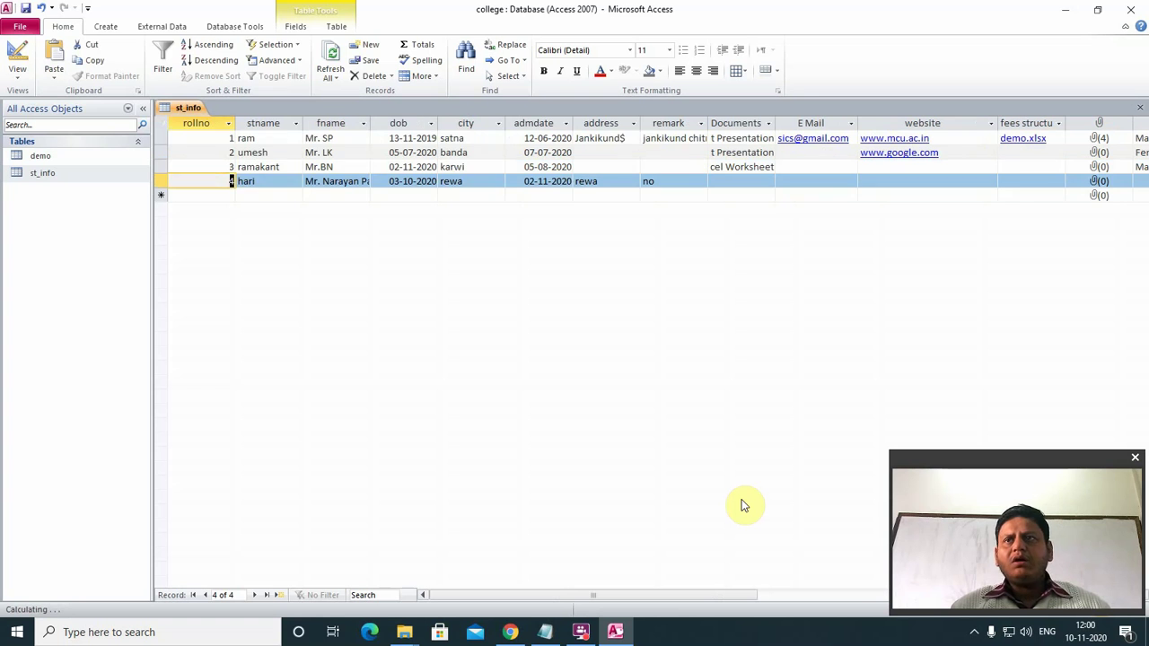
# - Go through the fourth record's fields and on to the blank new record without entering any values
pyautogui.press('Tab')
pyautogui.press('Tab')
pyautogui.press('Tab')
pyautogui.press('Tab')
pyautogui.press('Tab')
pyautogui.press('Tab')
pyautogui.press('Tab')
pyautogui.press('Tab')
pyautogui.press('Tab')
pyautogui.press('Tab')
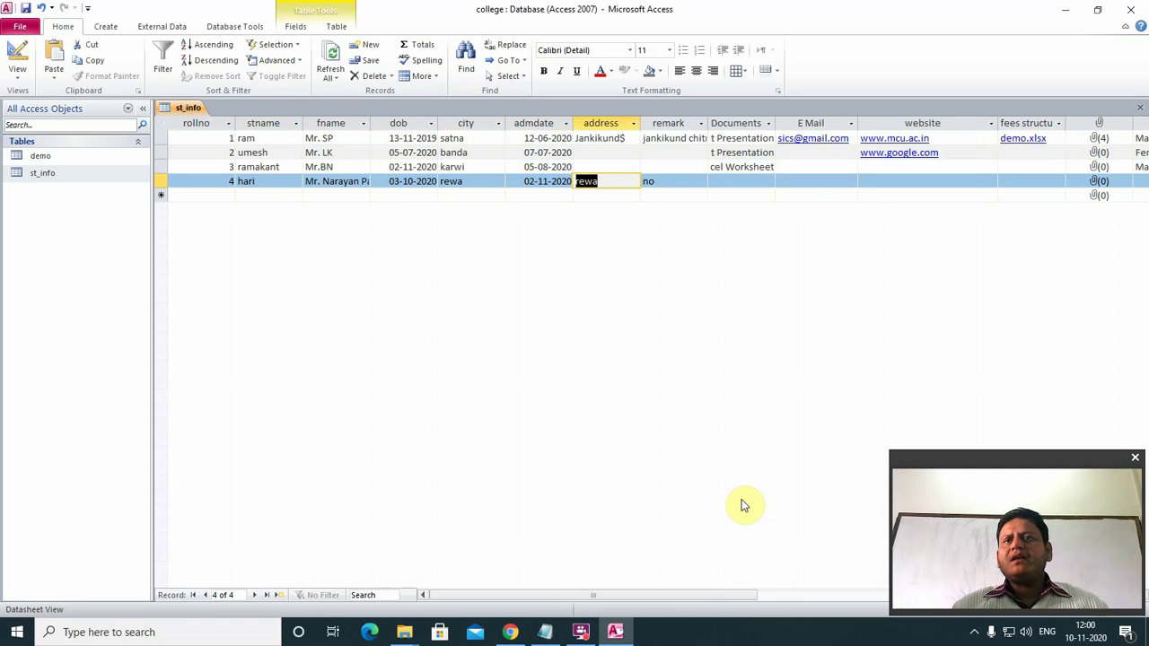
pyautogui.press('Tab')
pyautogui.press('Tab')
pyautogui.press('Tab')
pyautogui.press('Tab')
pyautogui.press('Tab')
pyautogui.press('Tab')
pyautogui.press('Tab')
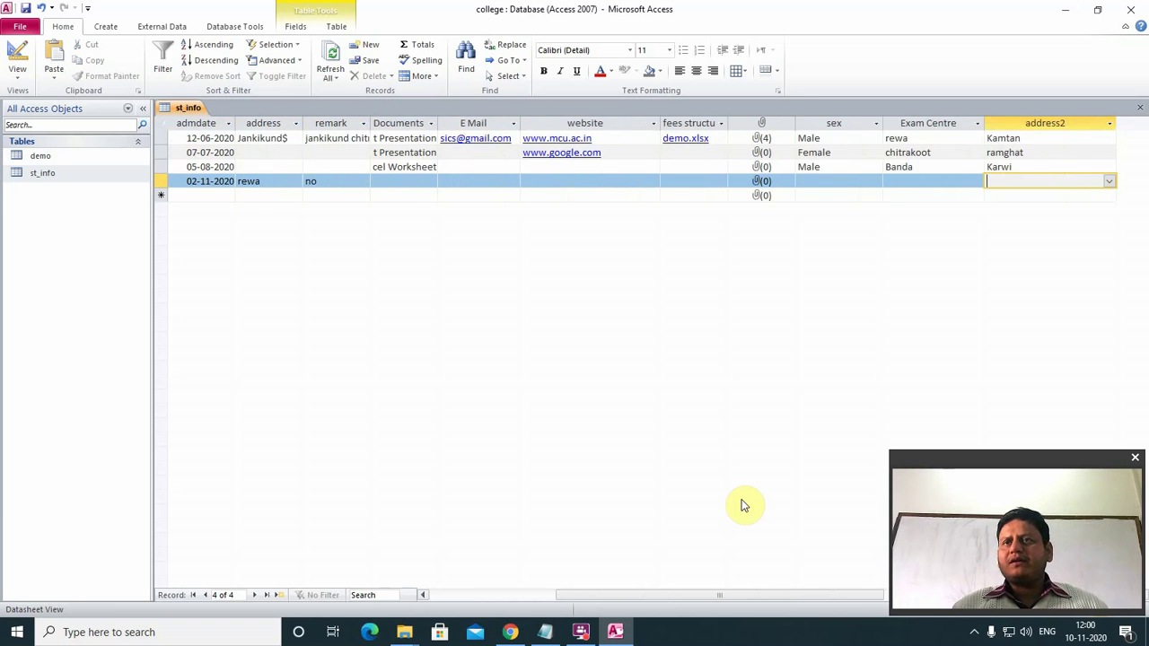
pyautogui.press('Tab')
pyautogui.press('Tab')
pyautogui.press('Tab')
pyautogui.press('Tab')
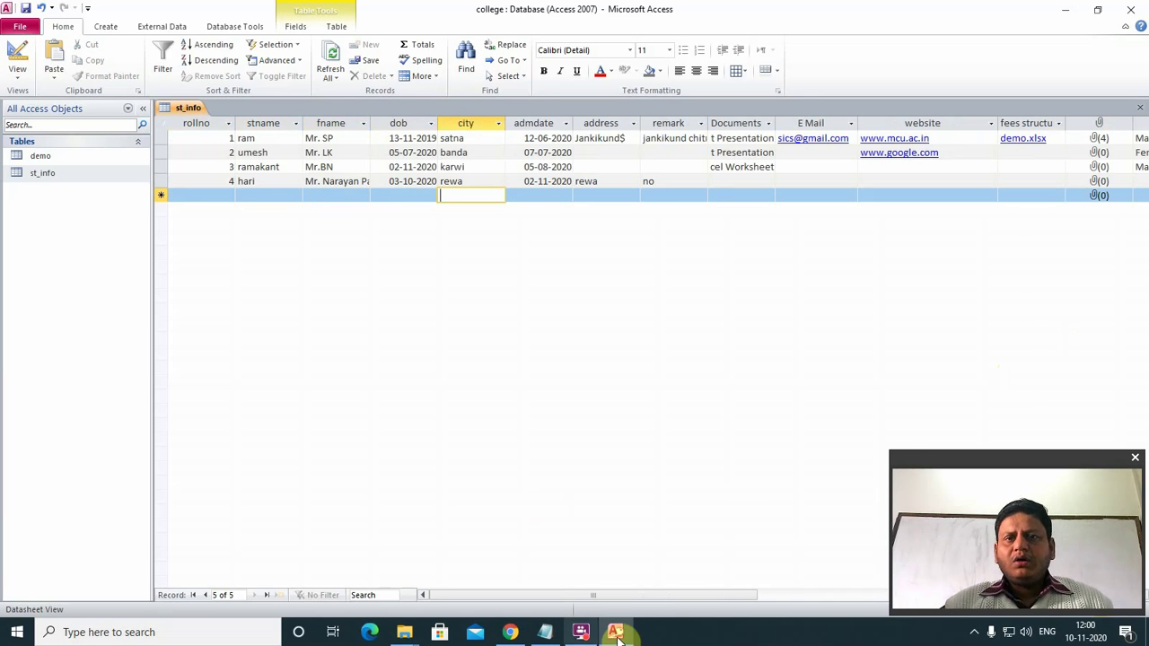
# - Close the st_info table and save its layout changes
pyautogui.moveTo(641, 594); pyautogui.dragTo(809, 588)
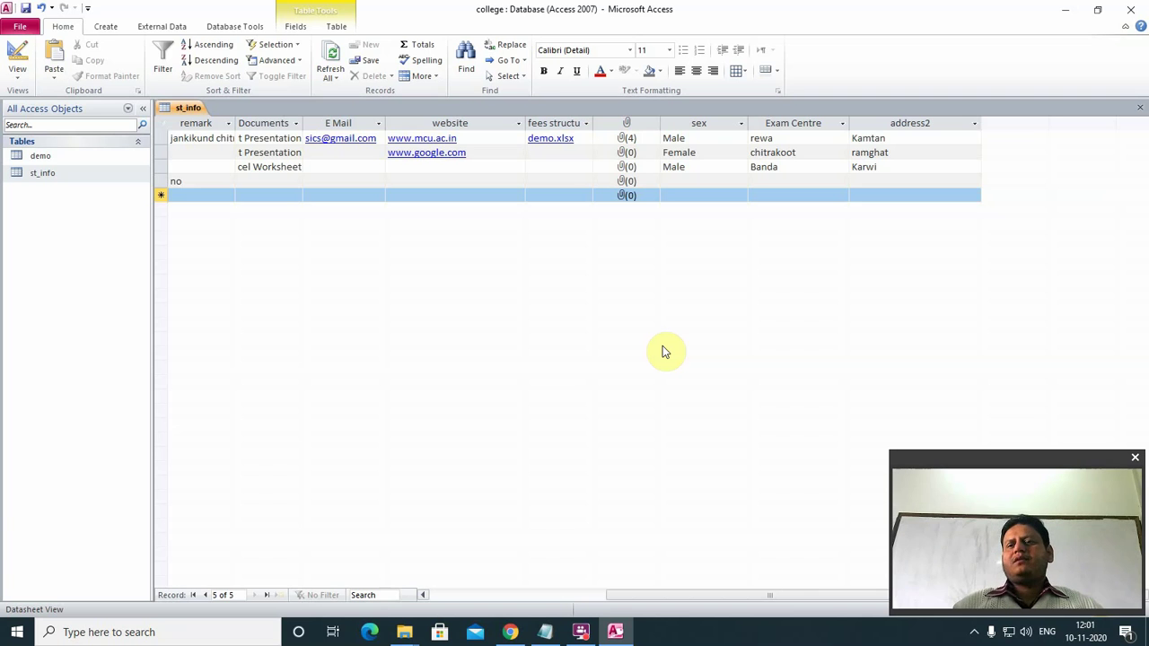
pyautogui.click(1141, 110)
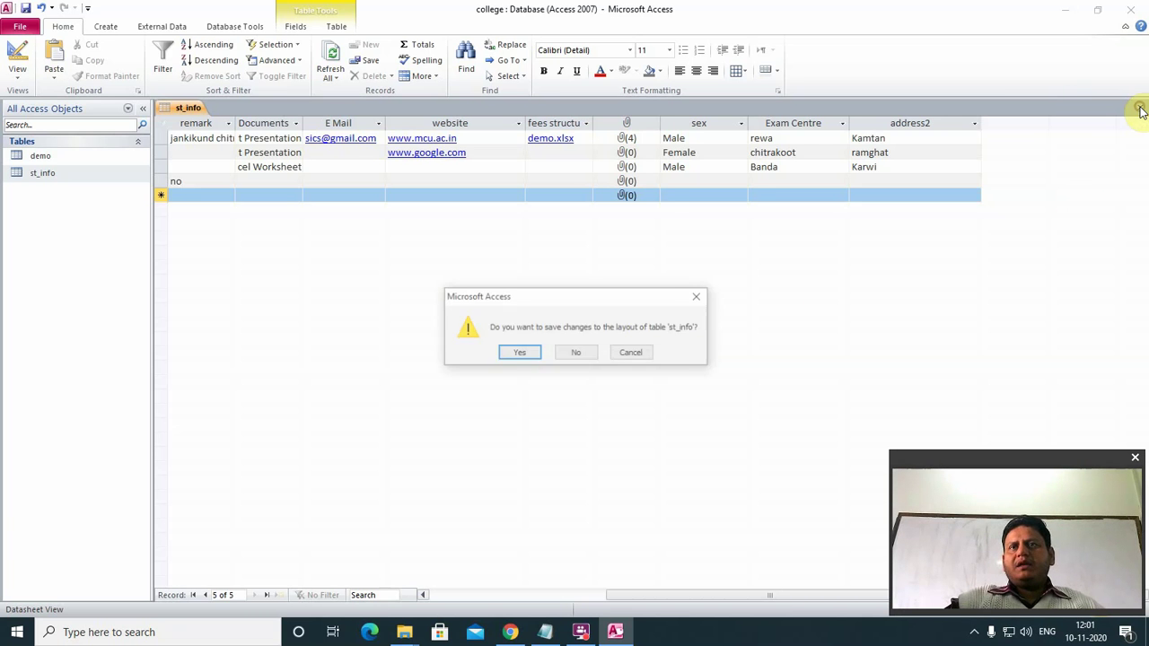
pyautogui.click(518, 354)
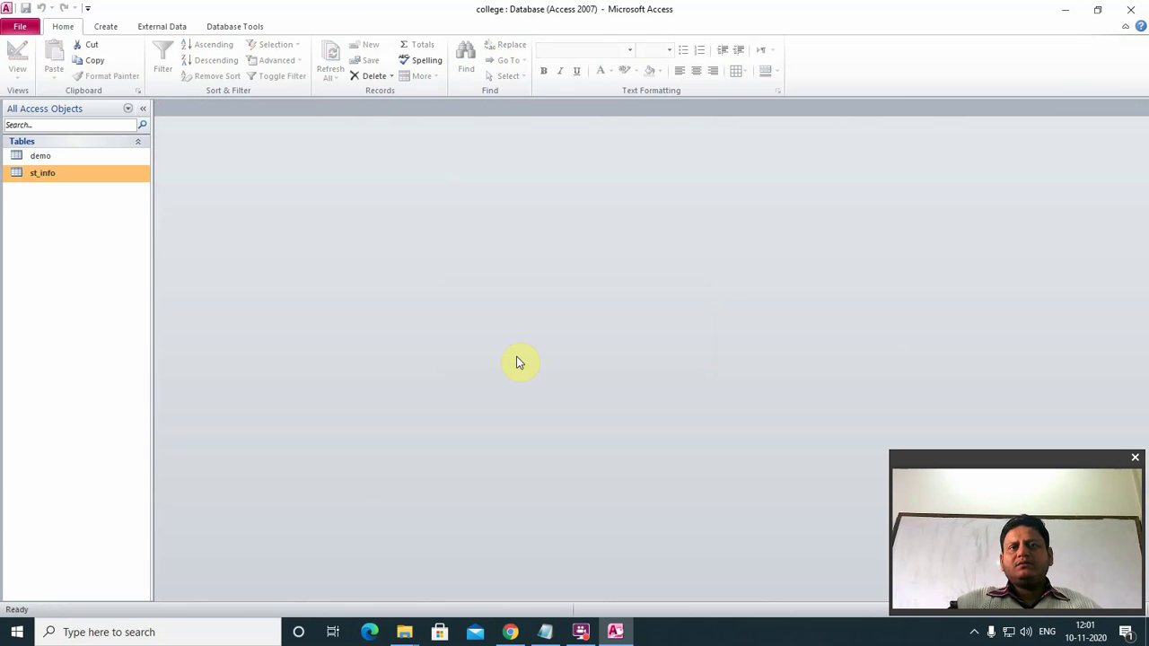
# - Create a new table in Design view and add a rollno field with the AutoNumber data type
pyautogui.click(105, 30)
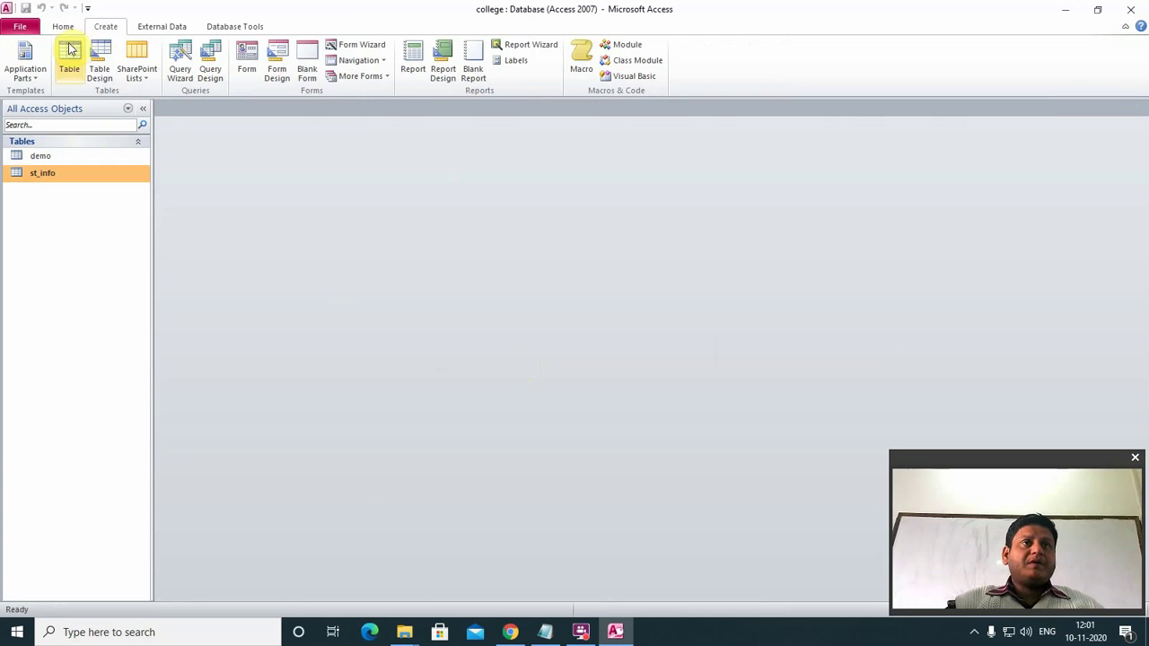
pyautogui.click(98, 59)
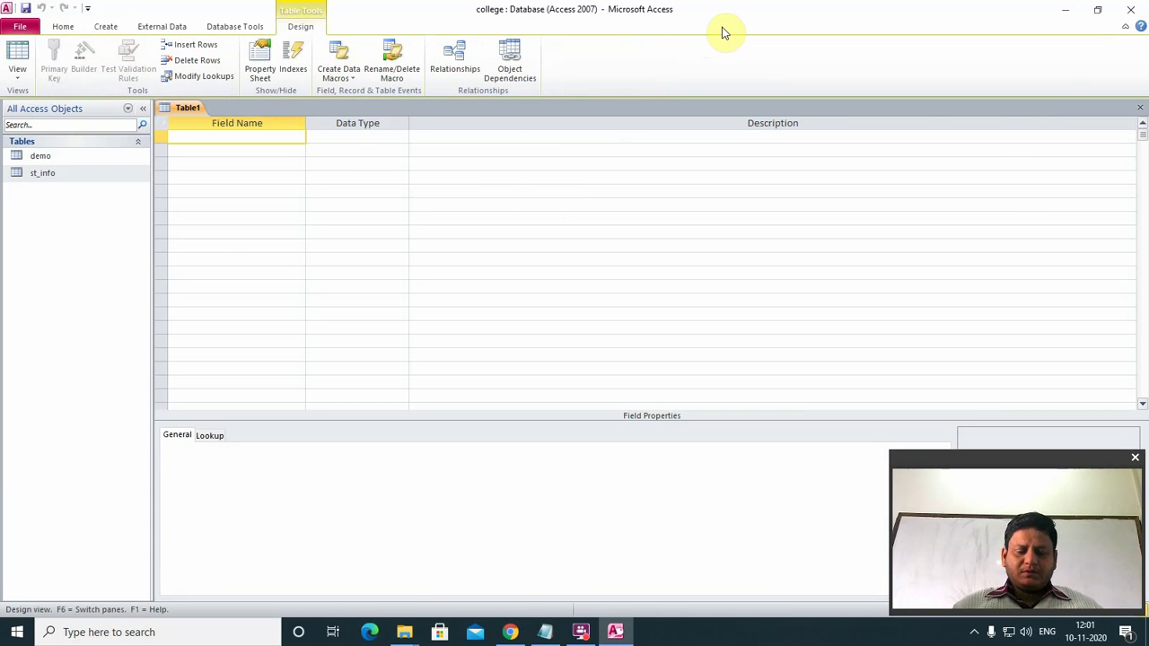
pyautogui.write('st')
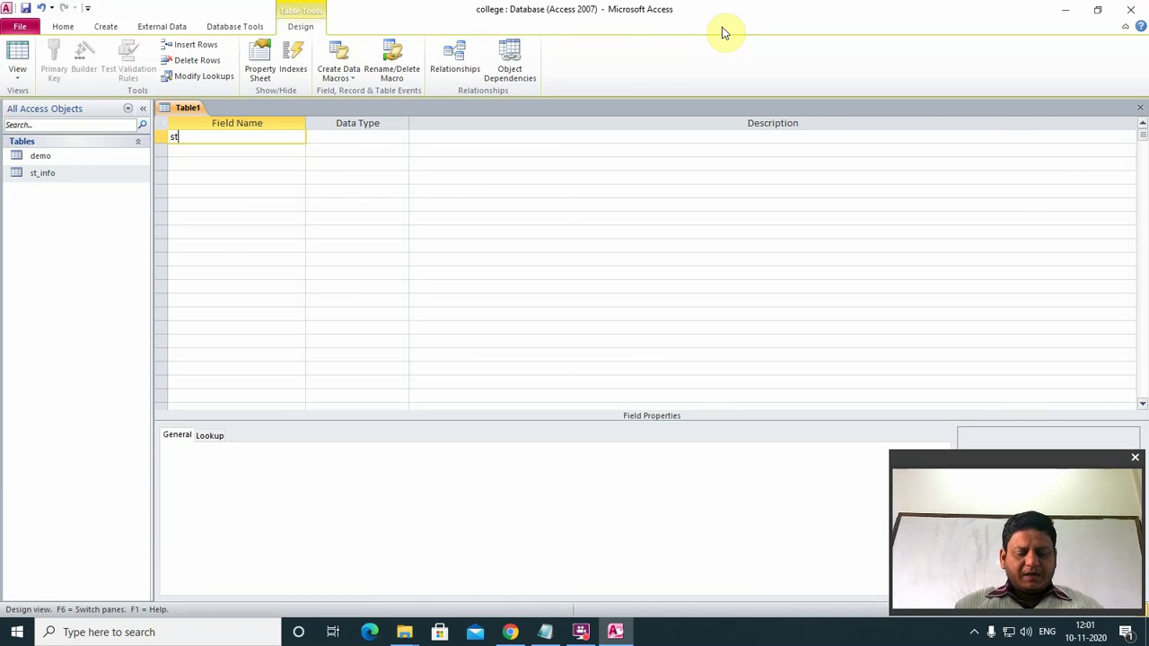
pyautogui.press('BackSpace')
pyautogui.press('BackSpace')
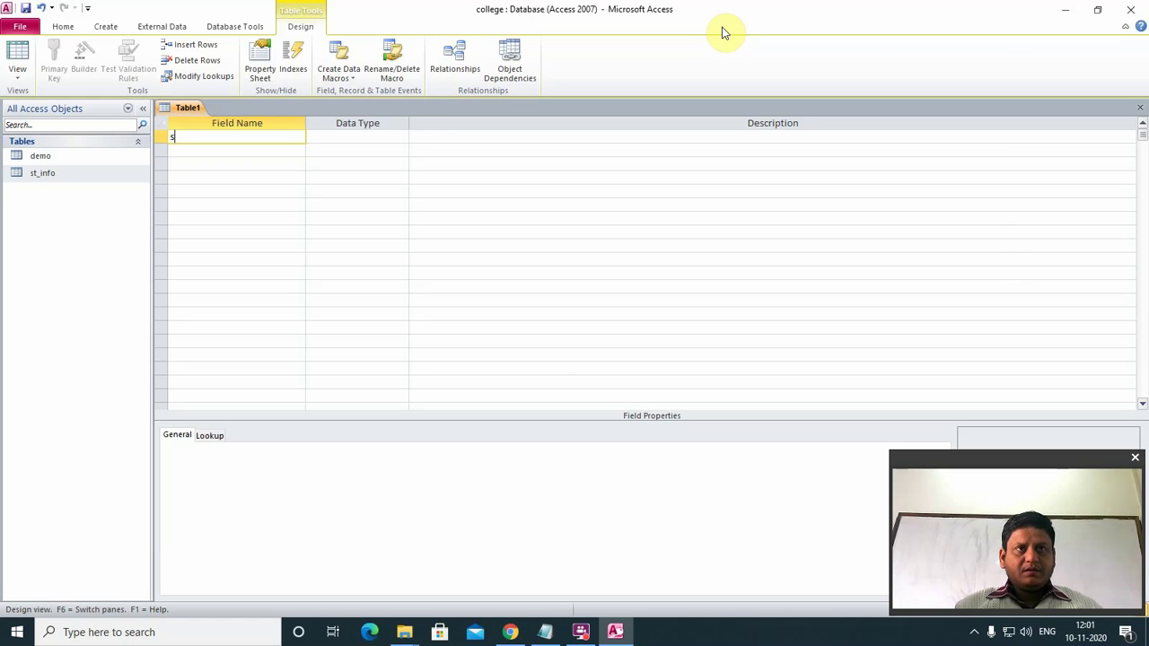
pyautogui.write('rollno')
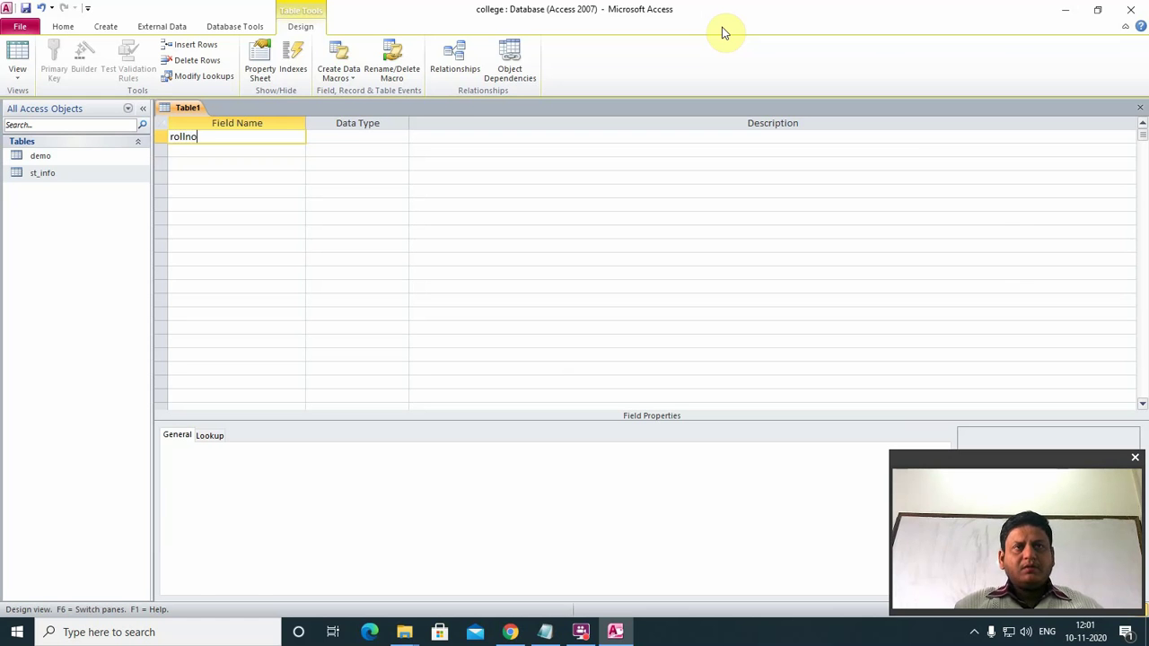
pyautogui.press('Tab')
pyautogui.write('a')
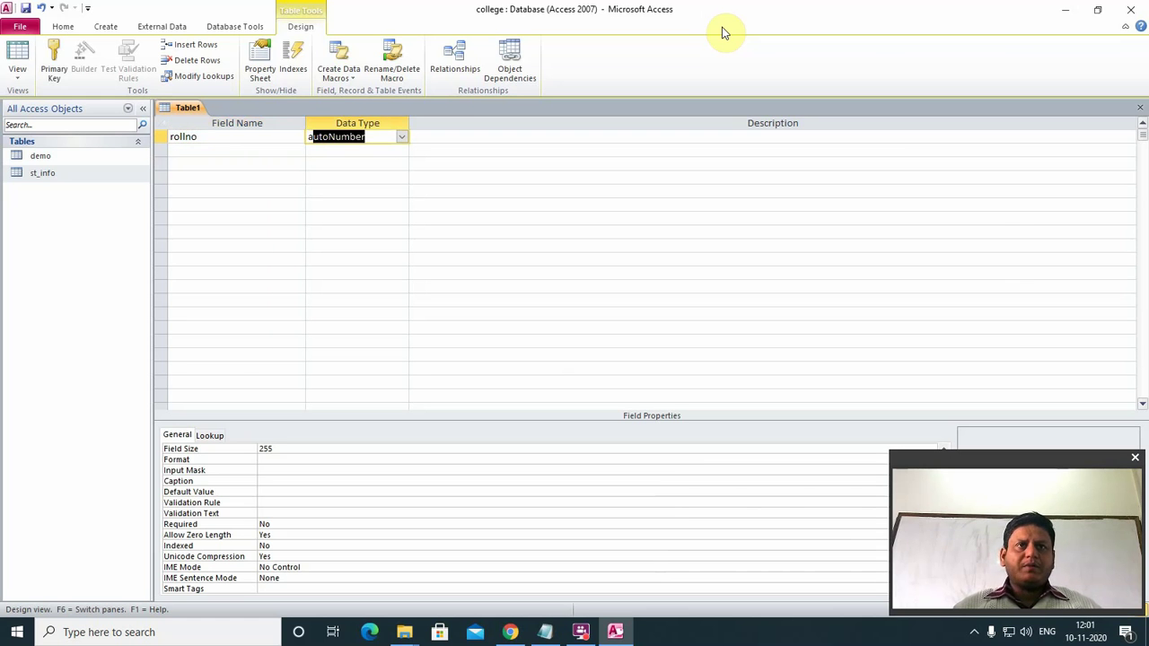
pyautogui.press('Tab')
pyautogui.press('Tab')
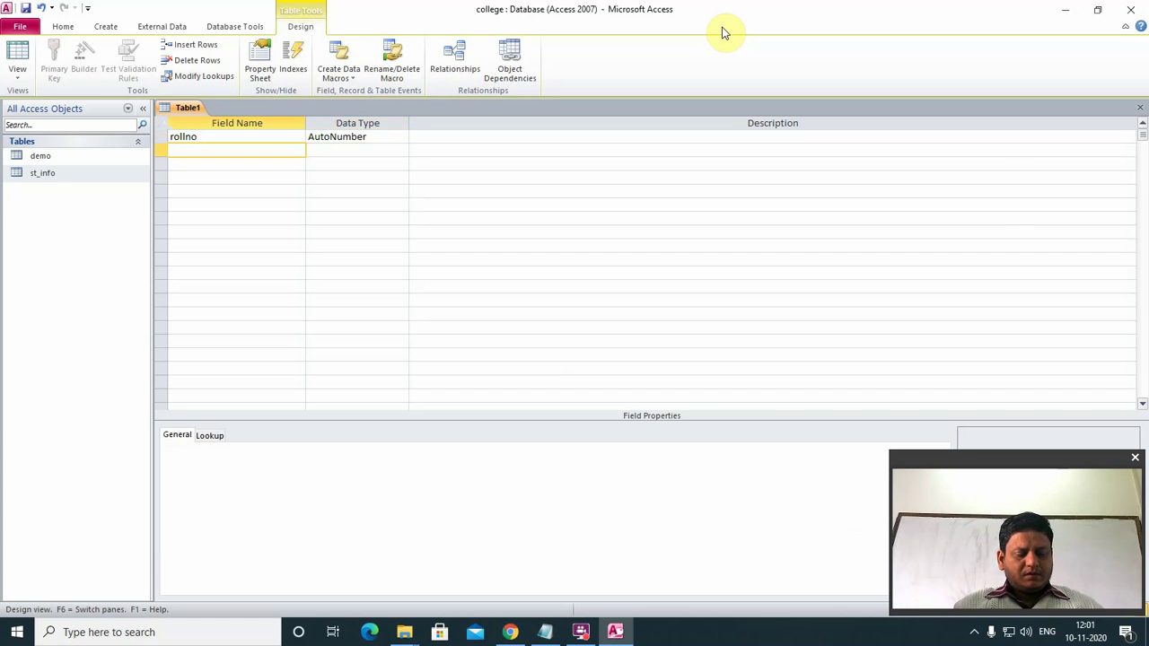
# - Add an sname field of type Text with the description "Student's Name"
pyautogui.write('sname')
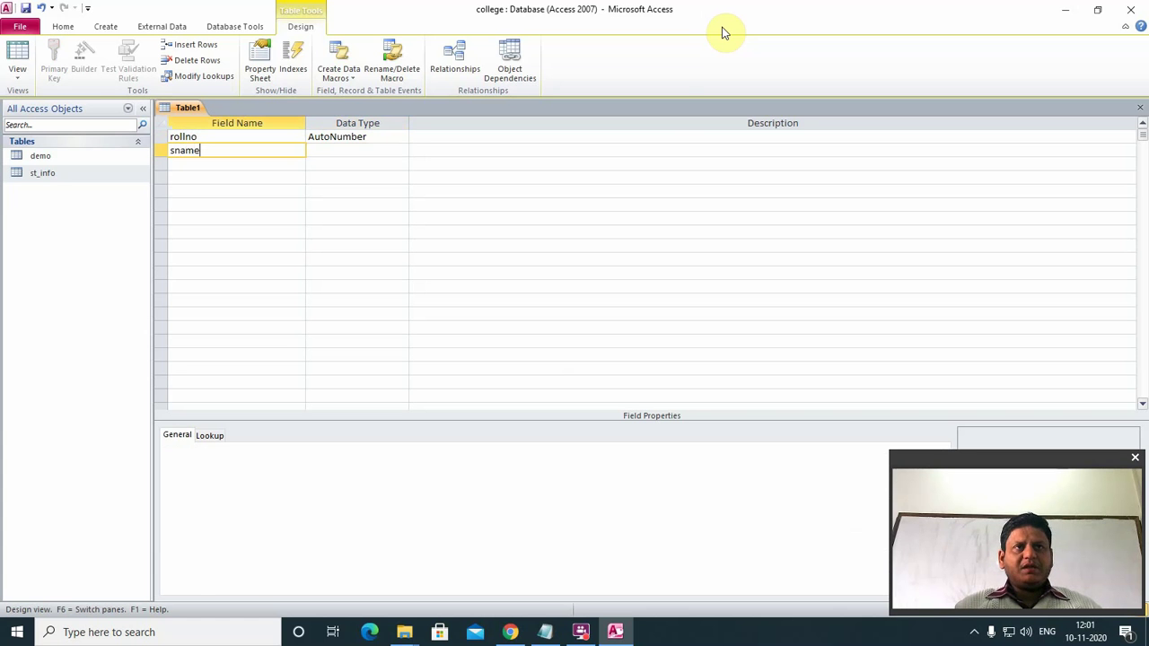
pyautogui.press('Tab')
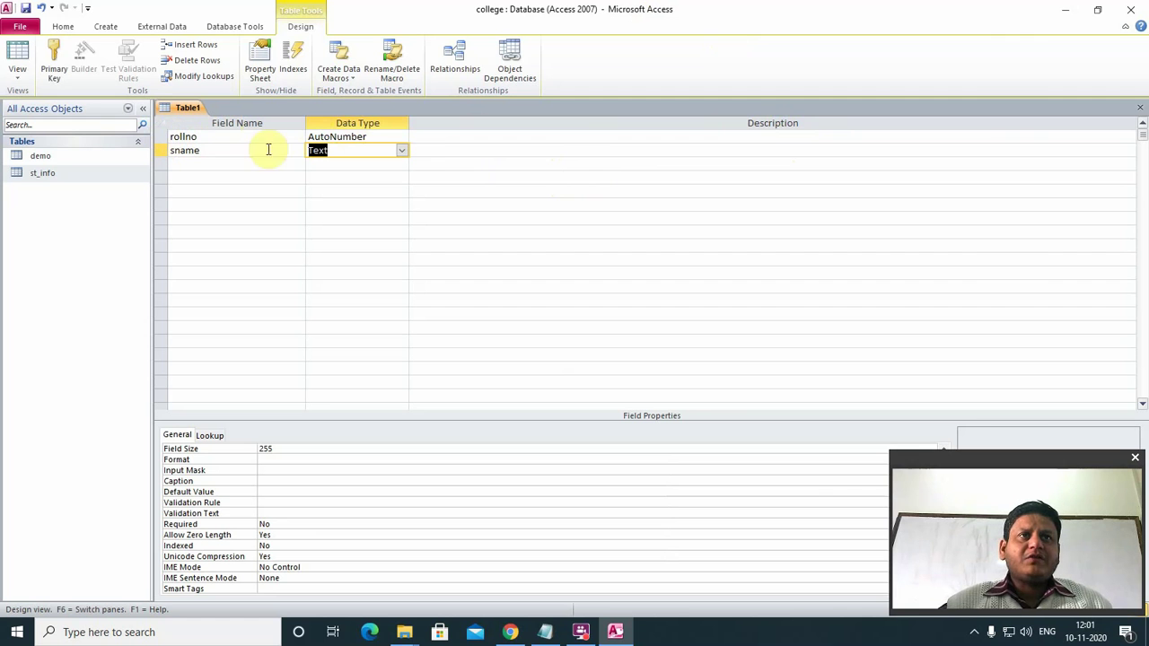
pyautogui.click(432, 152)
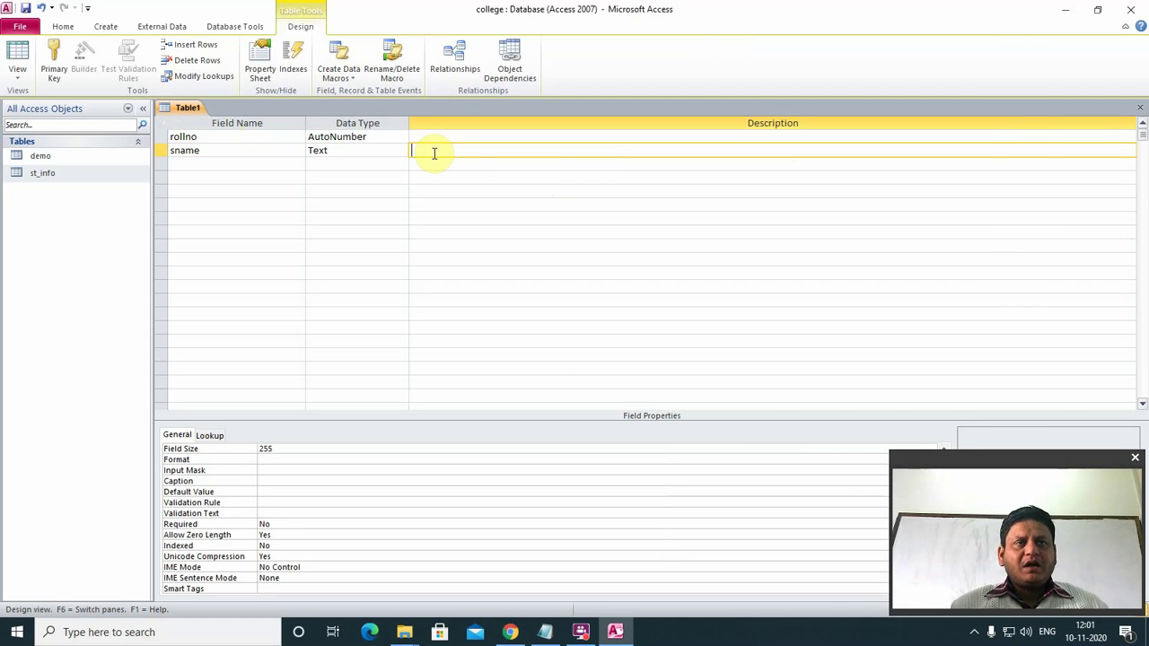
pyautogui.write('stu')
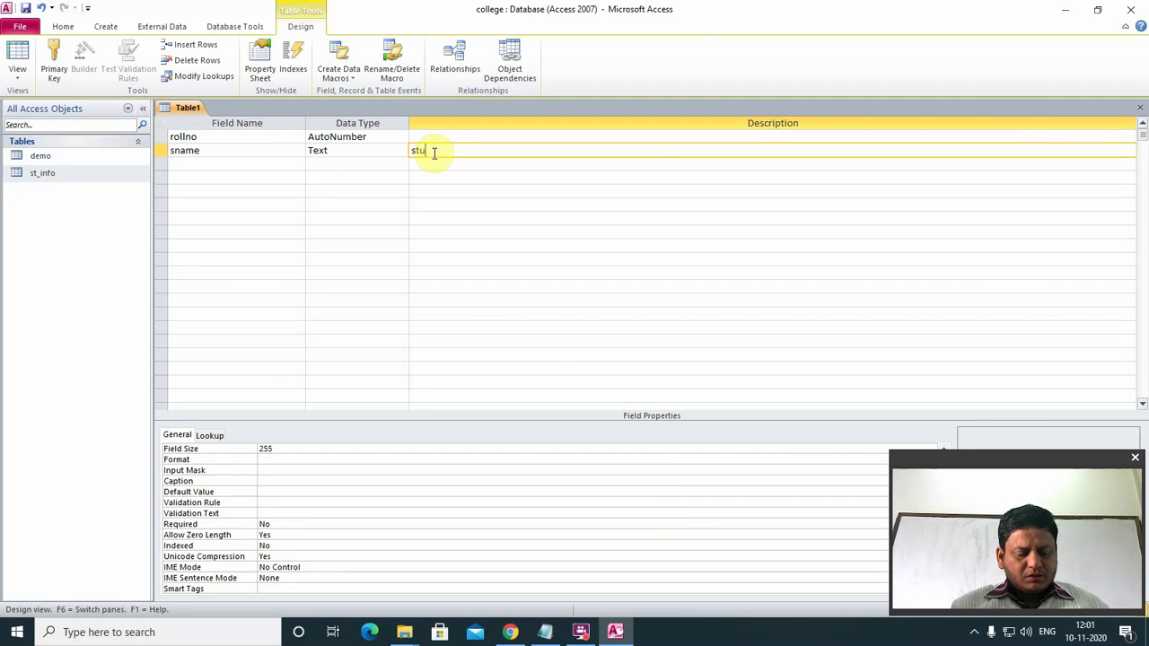
pyautogui.write("dent's")
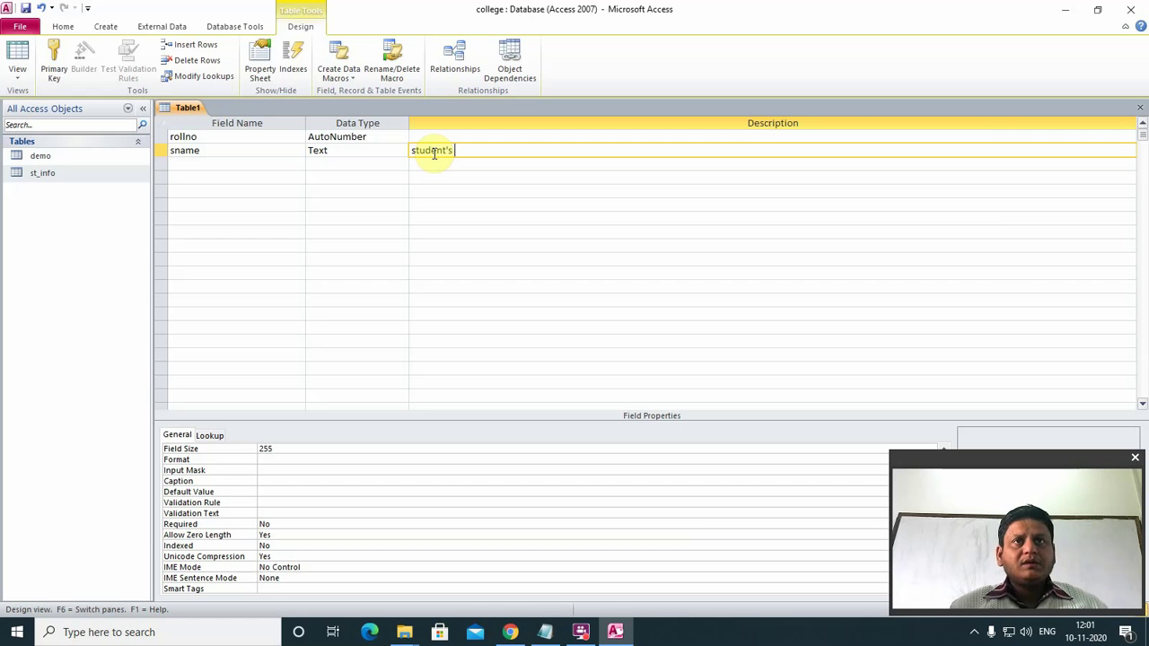
pyautogui.write(' Name')
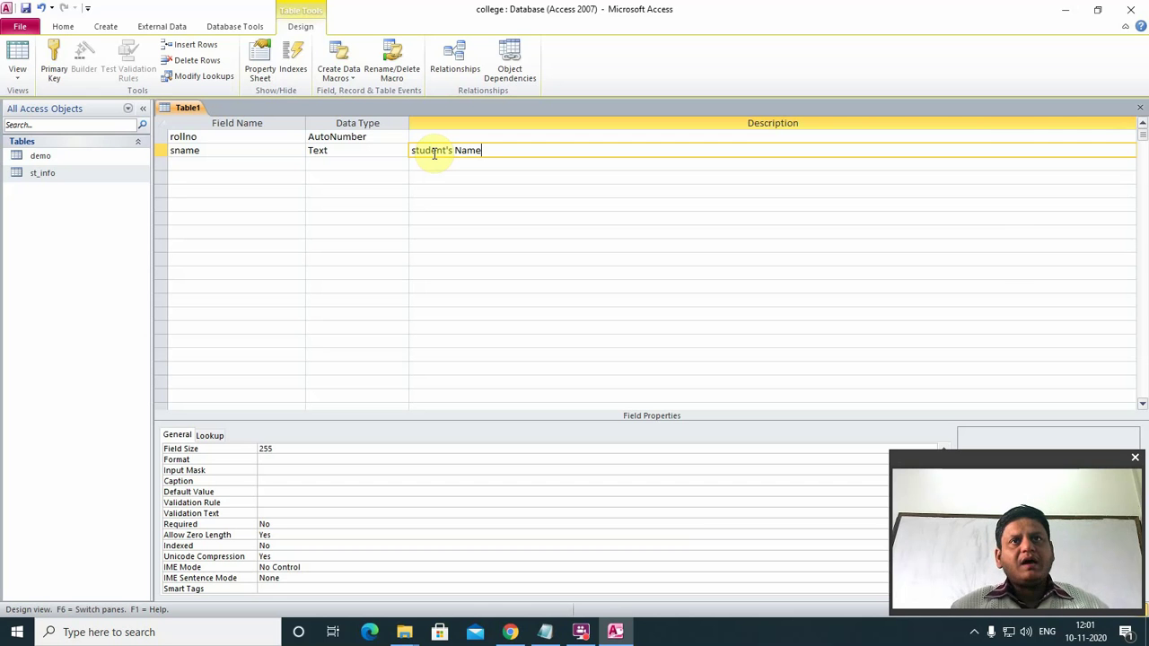
pyautogui.press('Down')
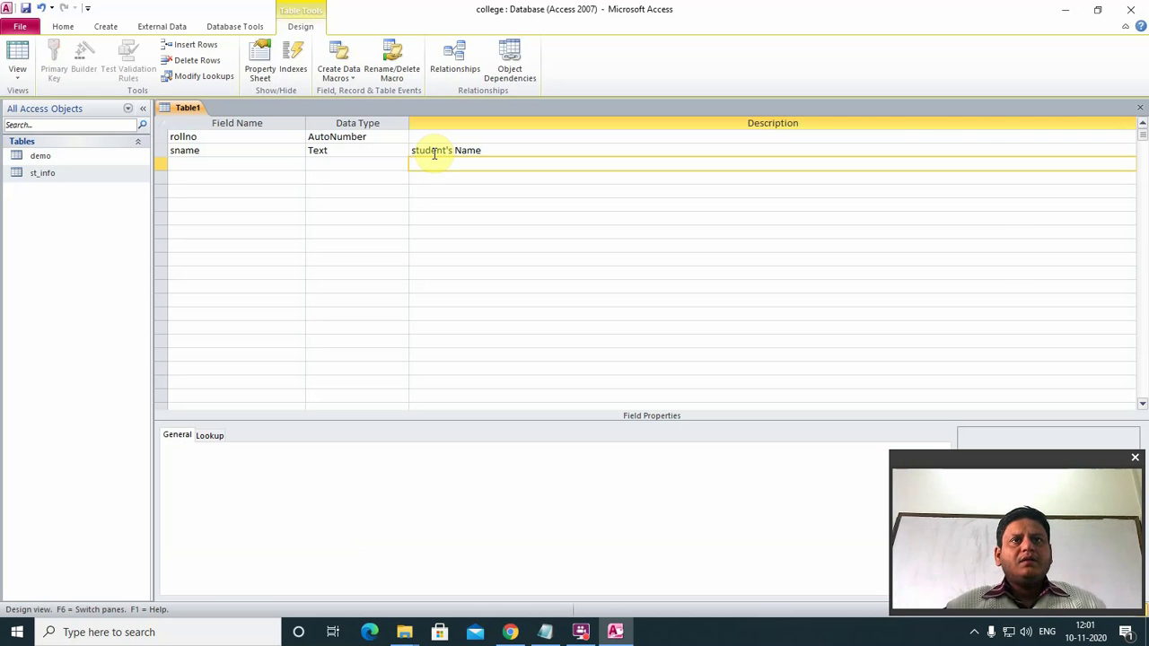
pyautogui.click(421, 150)
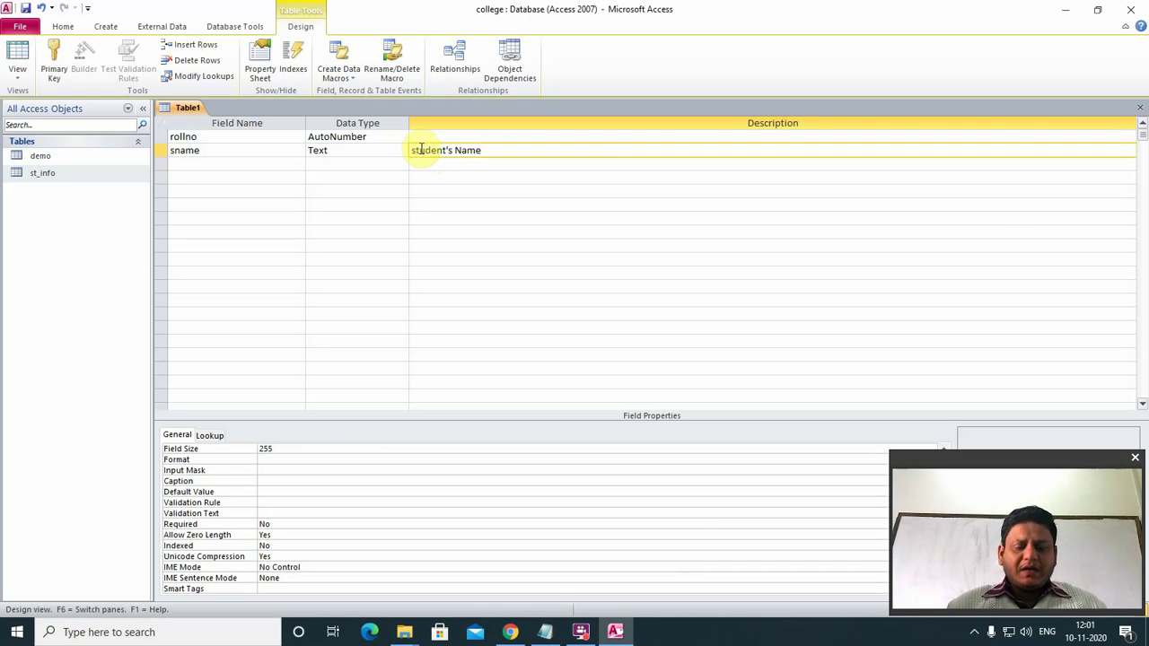
pyautogui.press('BackSpace')
pyautogui.write('S')
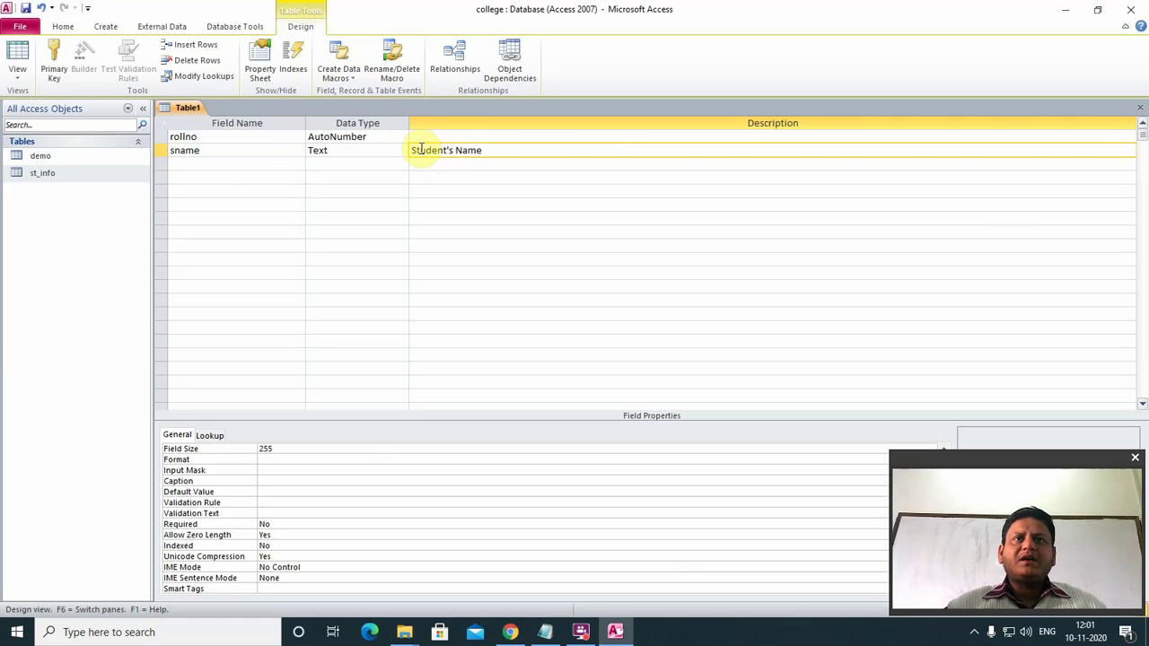
# - Add an fname field of type Text with the description "Father's Name"
pyautogui.click(229, 163)
pyautogui.write('fname')
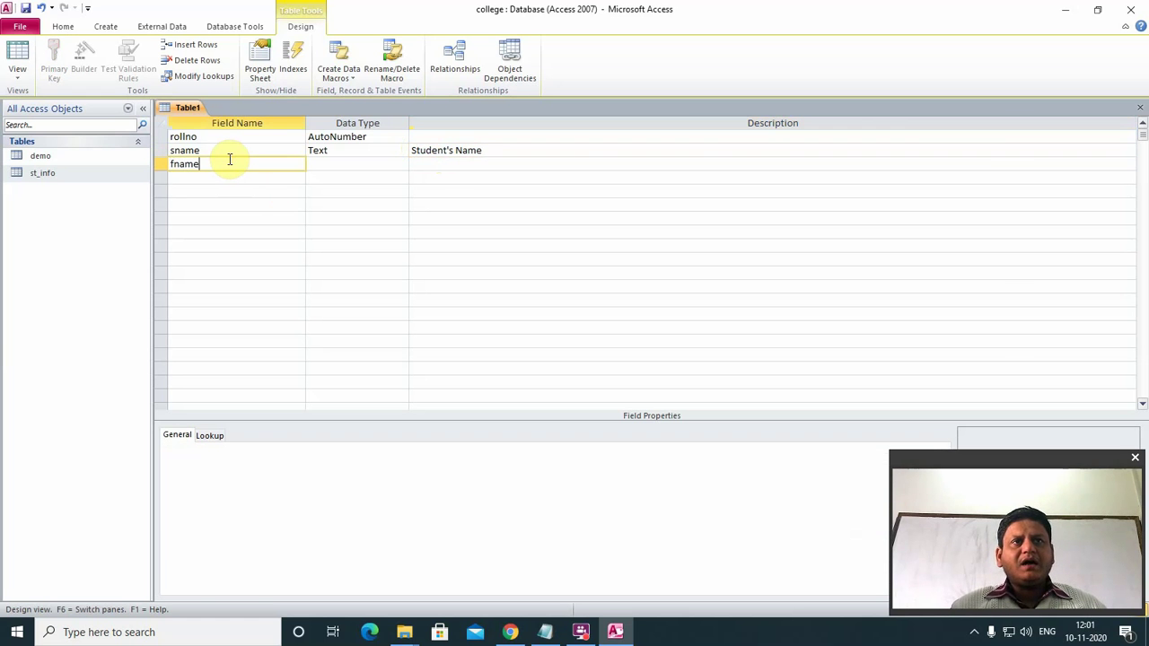
pyautogui.press('Tab')
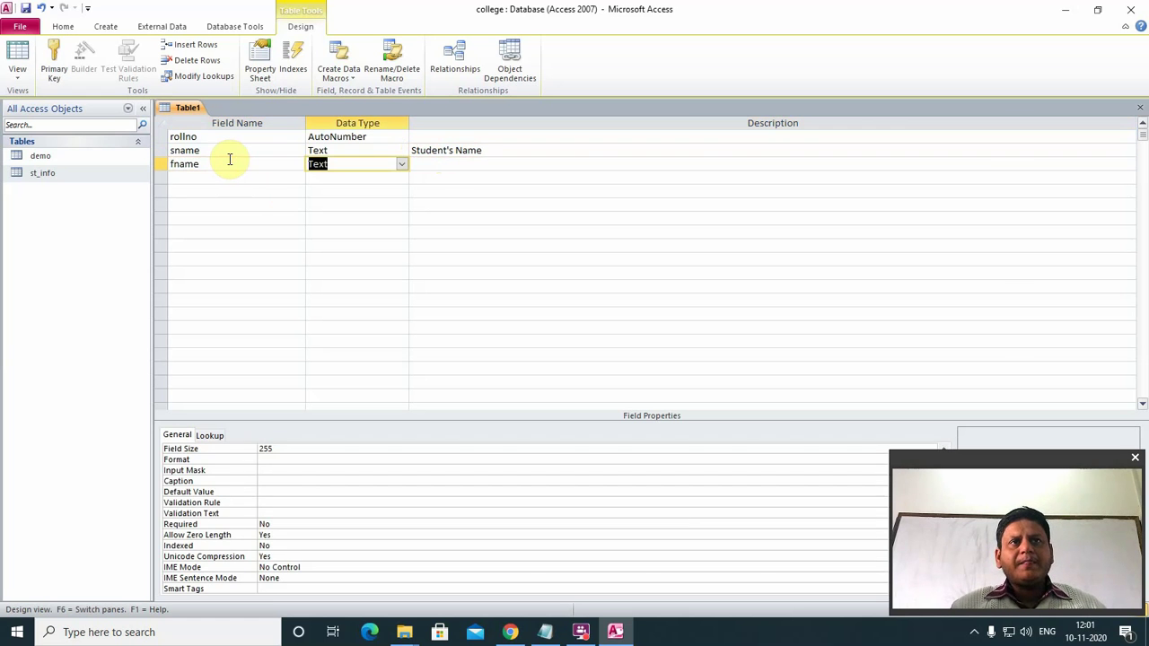
pyautogui.press('Tab')
pyautogui.write('F')
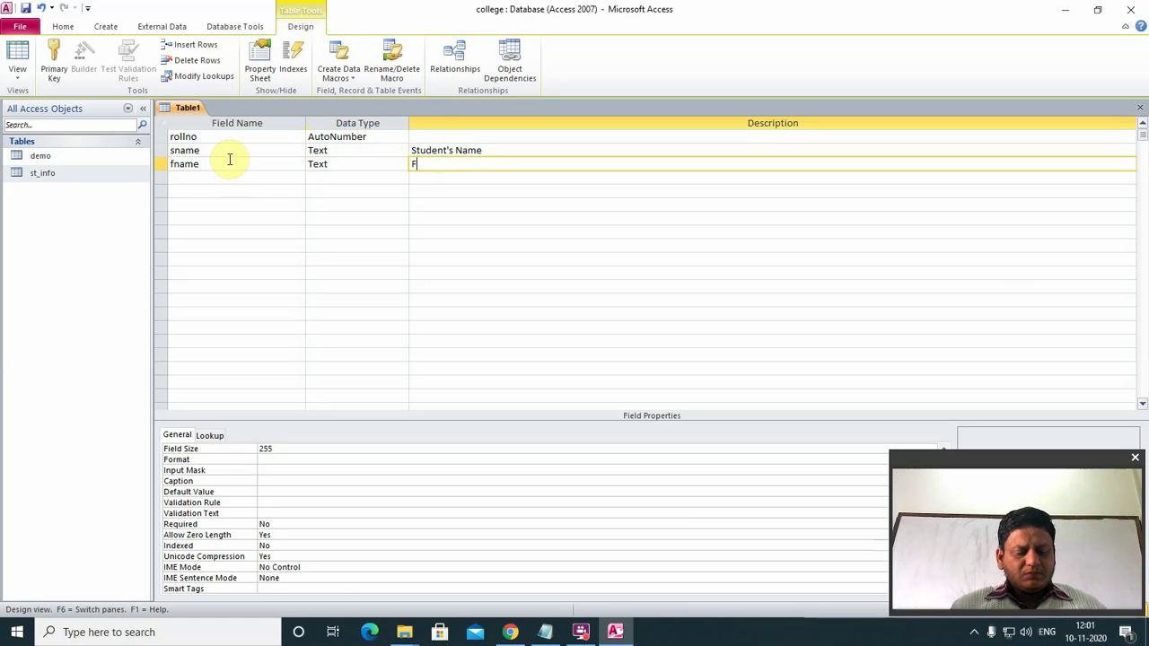
pyautogui.write("ather's ")
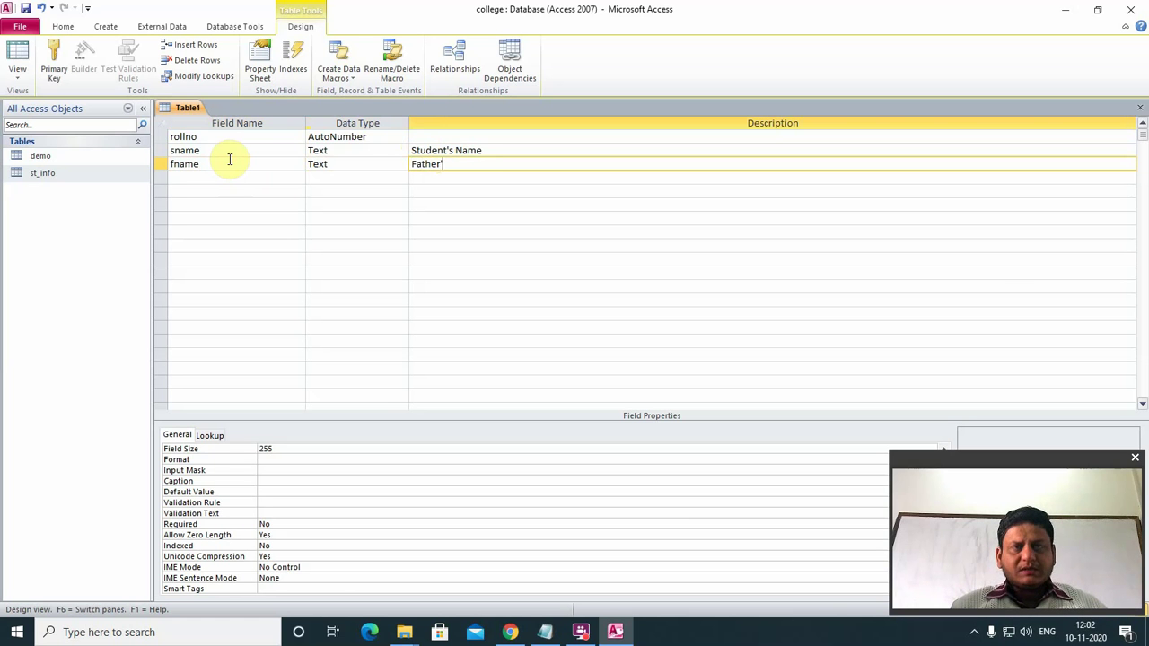
pyautogui.write('Name')
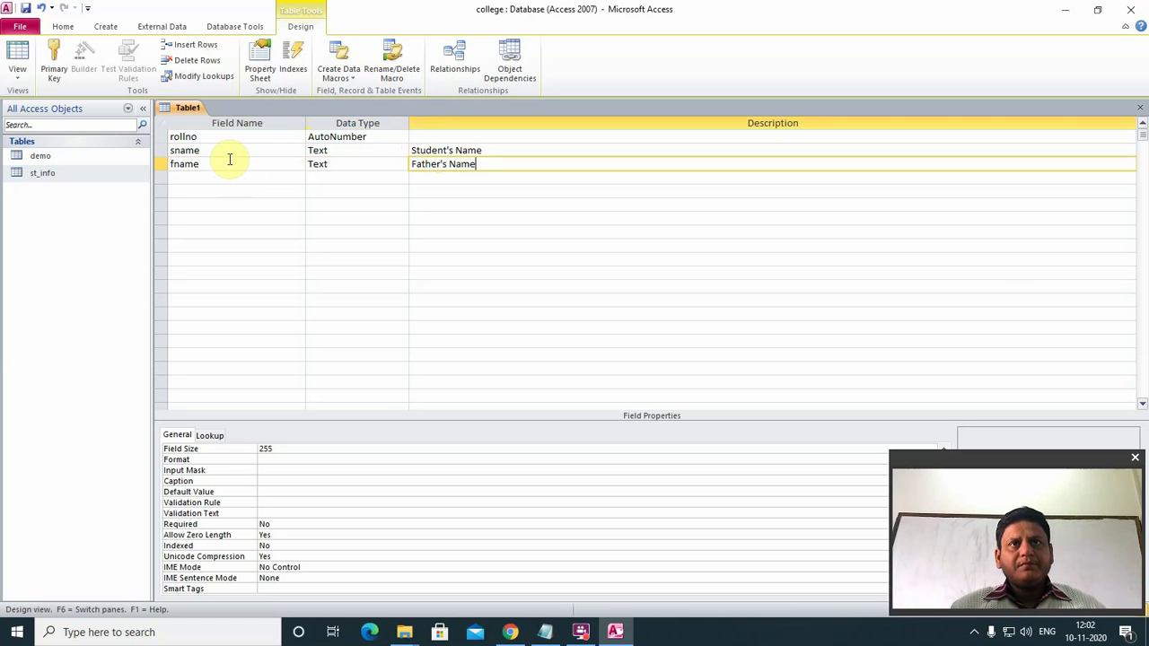
# - Add a dob field with the Date/Time data type and the description "Date Of Birth"
pyautogui.press('Return')
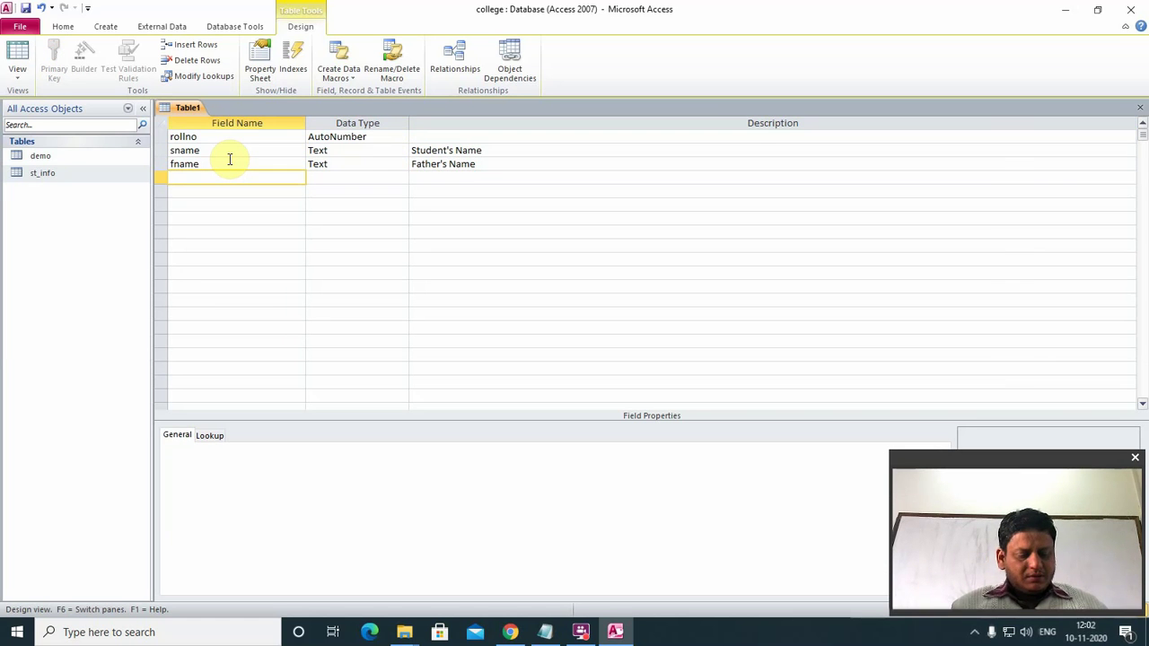
pyautogui.write('D')
pyautogui.press('BackSpace')
pyautogui.write('d')
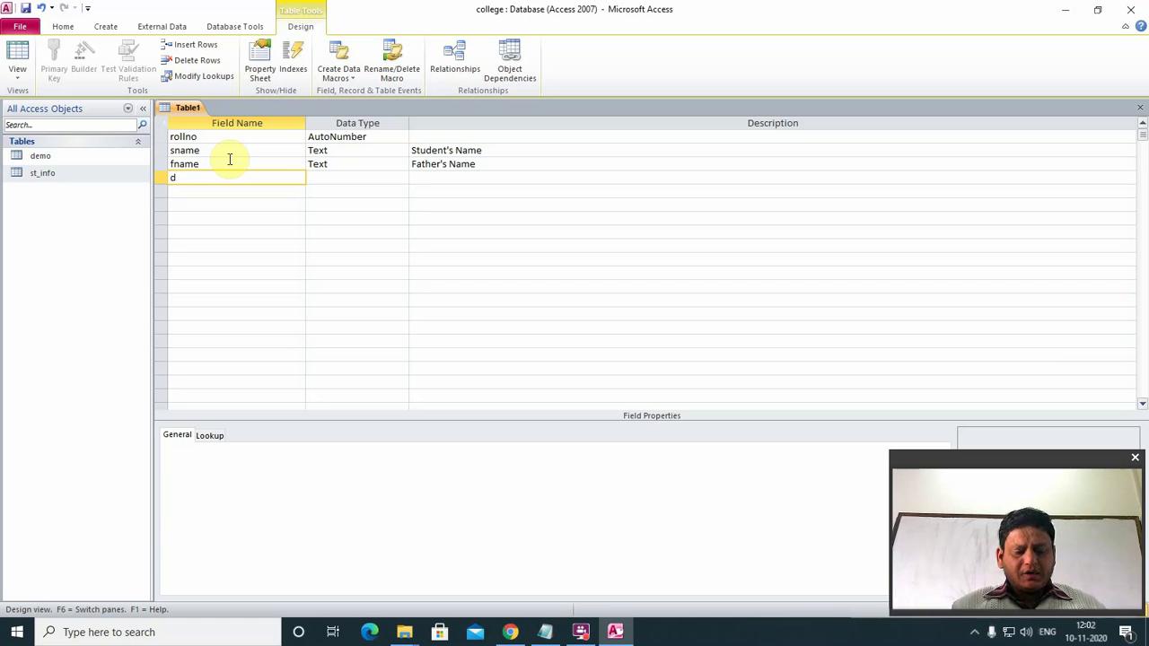
pyautogui.write('ob')
pyautogui.press('Tab')
pyautogui.write('d')
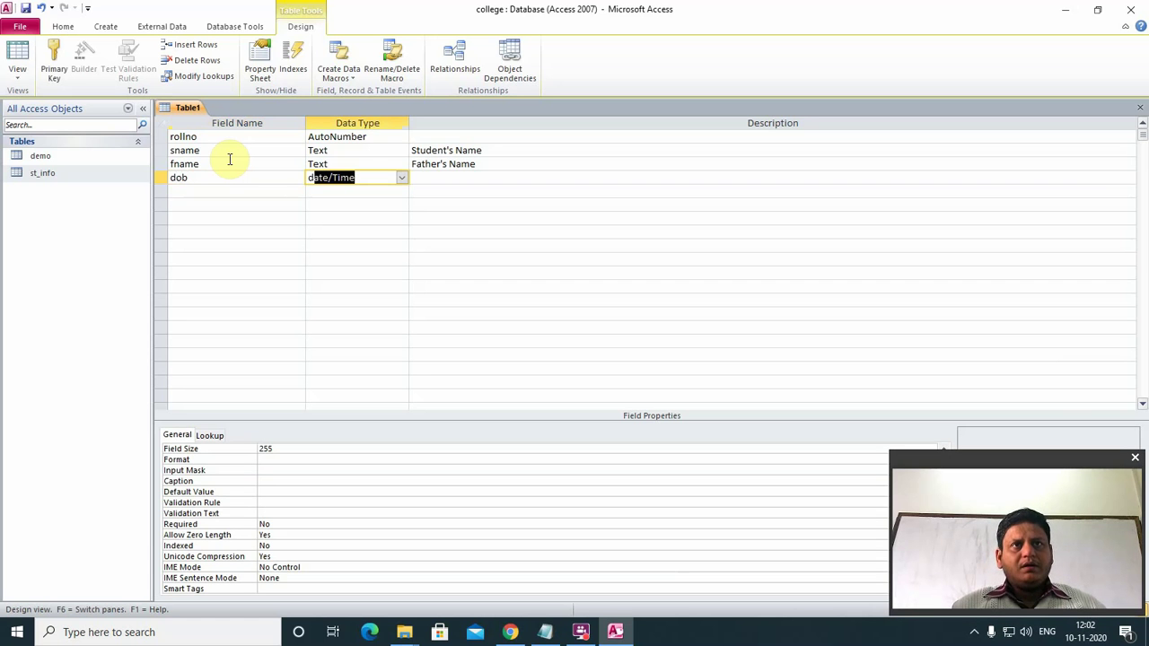
pyautogui.press('Tab')
pyautogui.write('D')
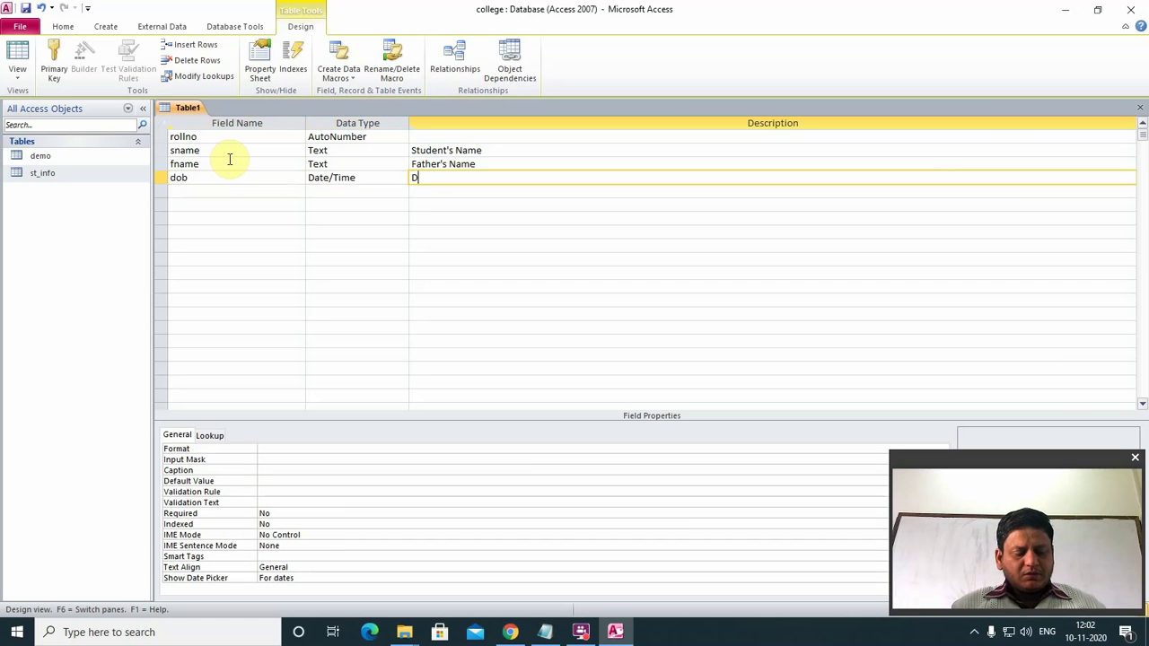
pyautogui.write('ate Of ')
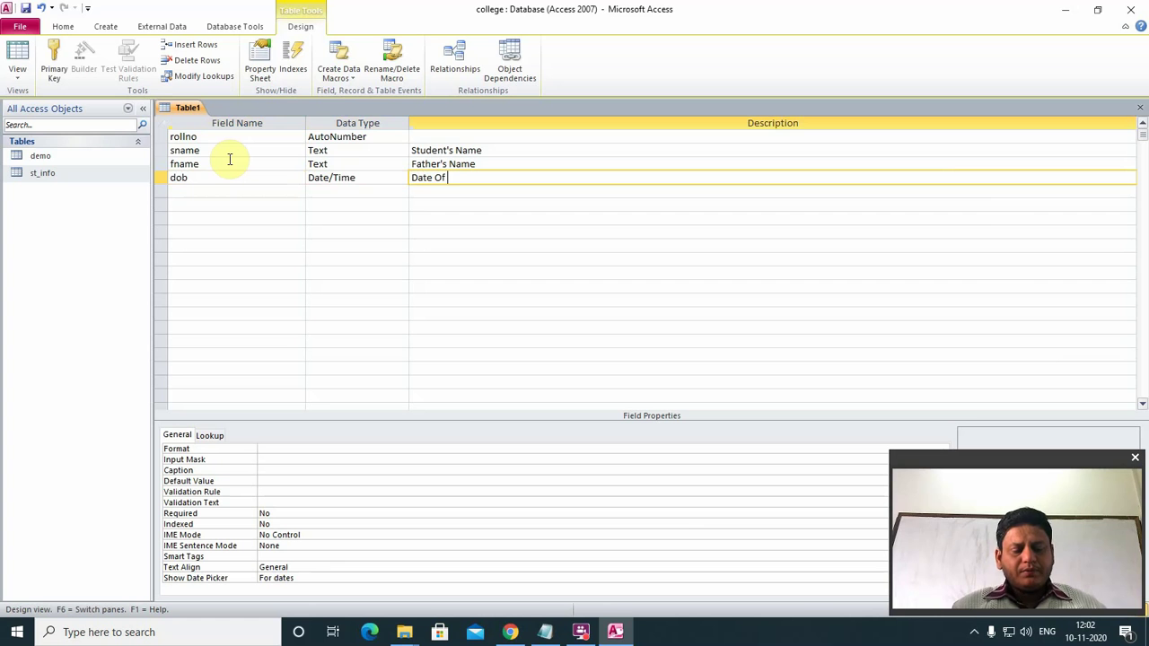
pyautogui.write('Birth')
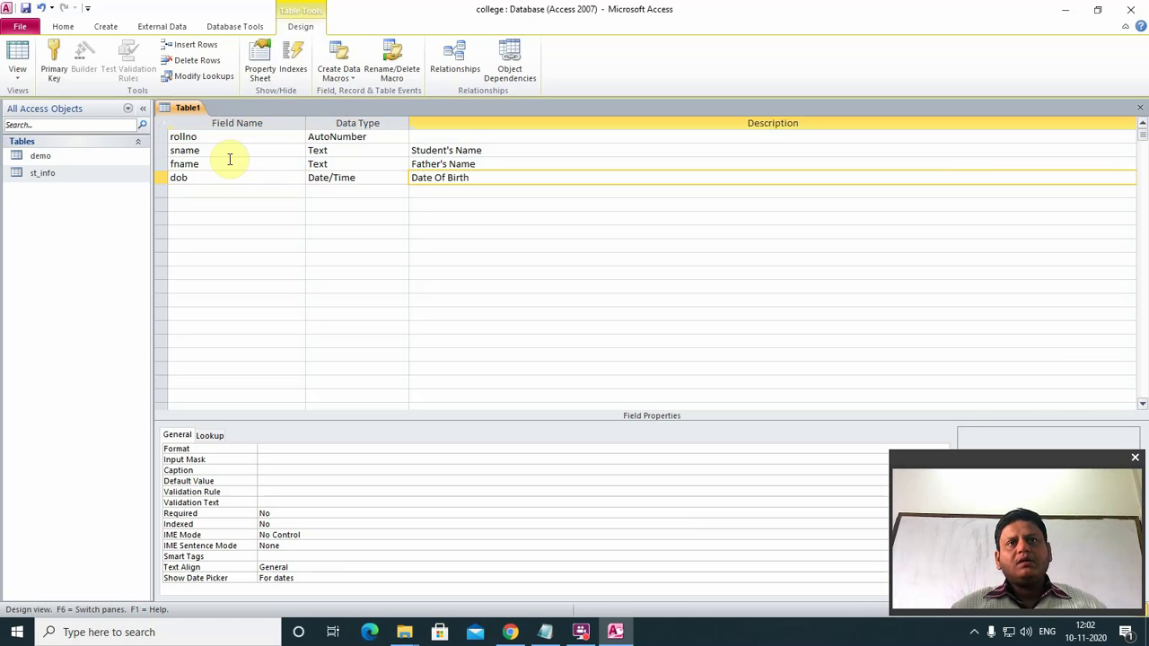
pyautogui.press('Return')
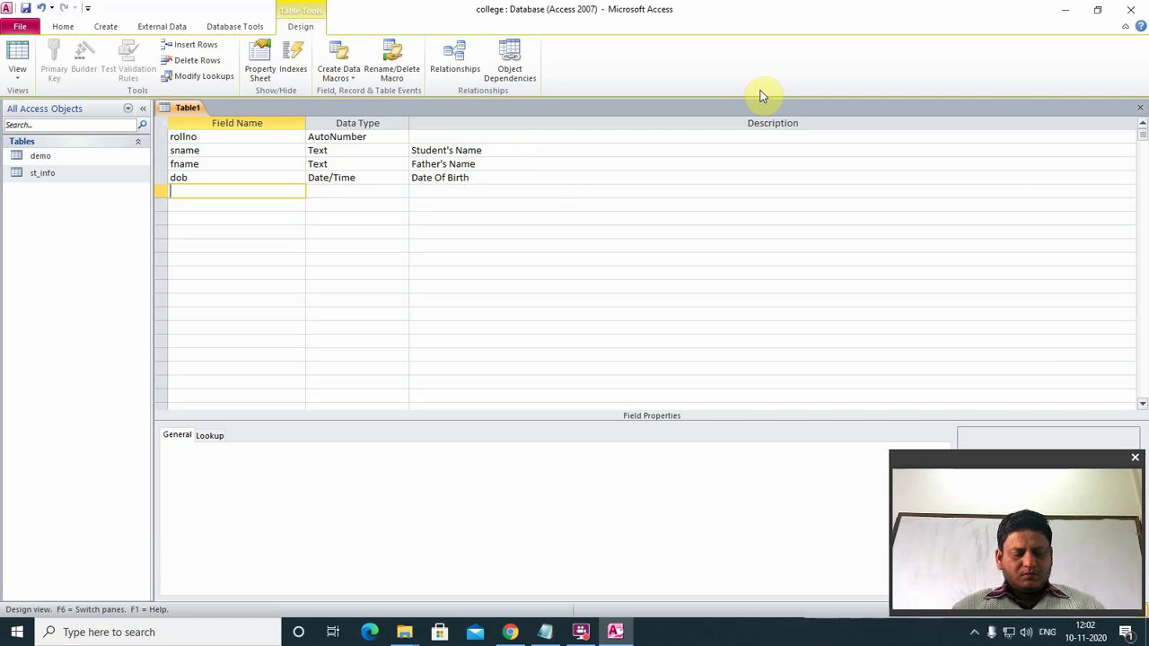
# - Add a gender field and start the Lookup Wizard for it, choosing to type in the list values manually
pyautogui.write('gender')
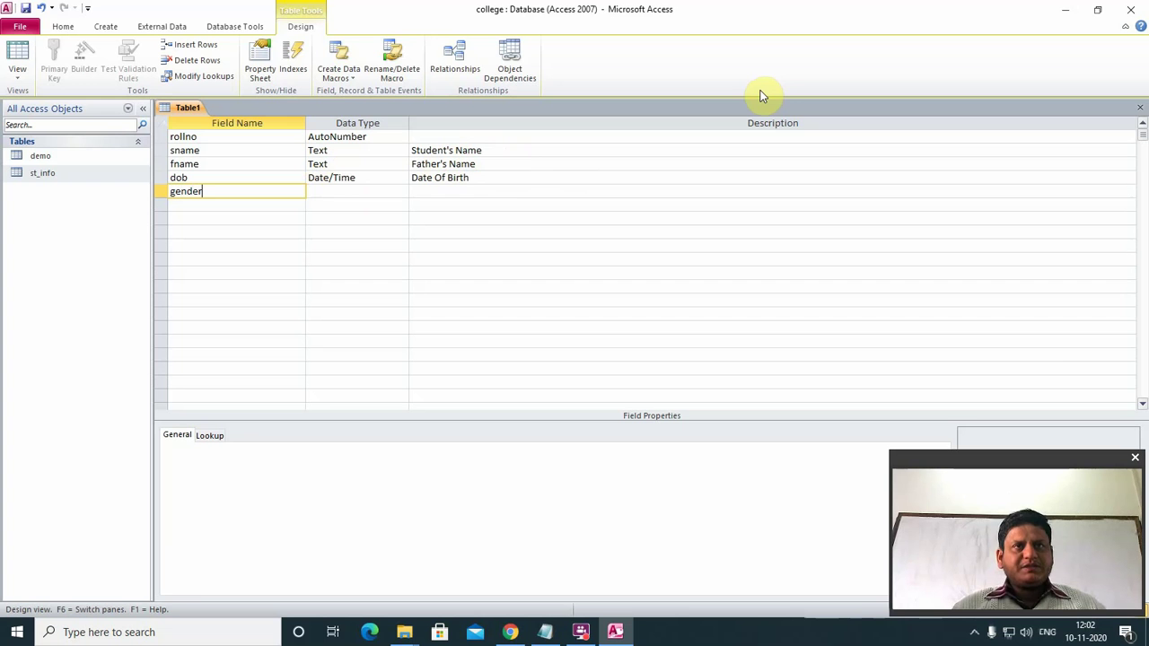
pyautogui.press('Tab')
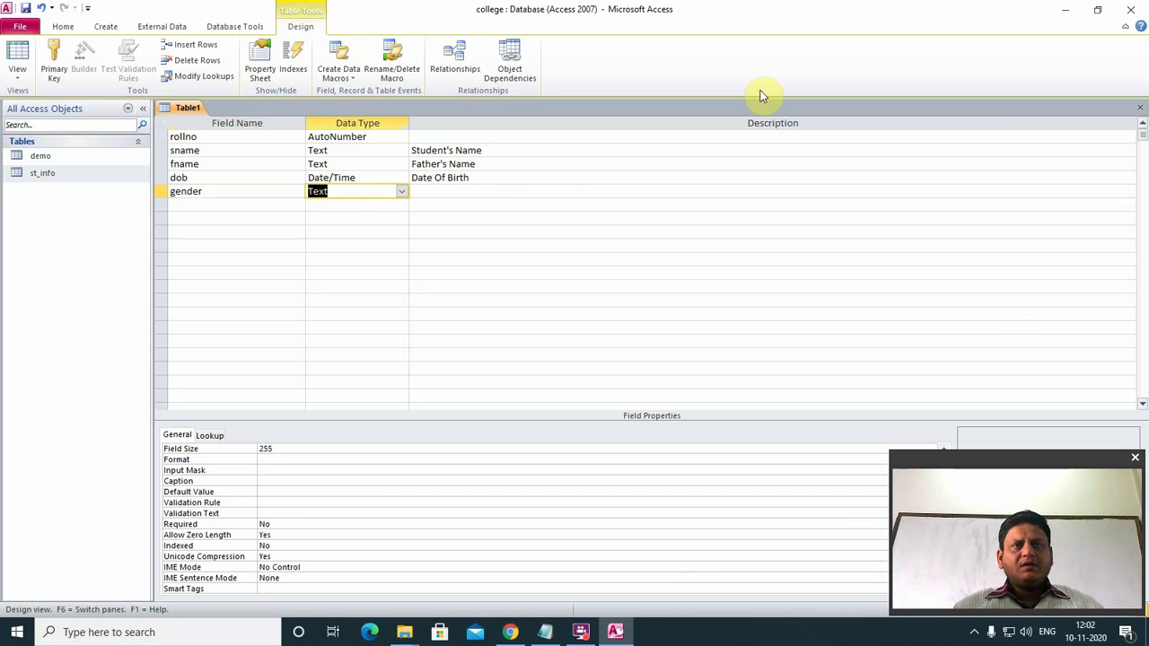
pyautogui.click(402, 192)
pyautogui.click(346, 354)
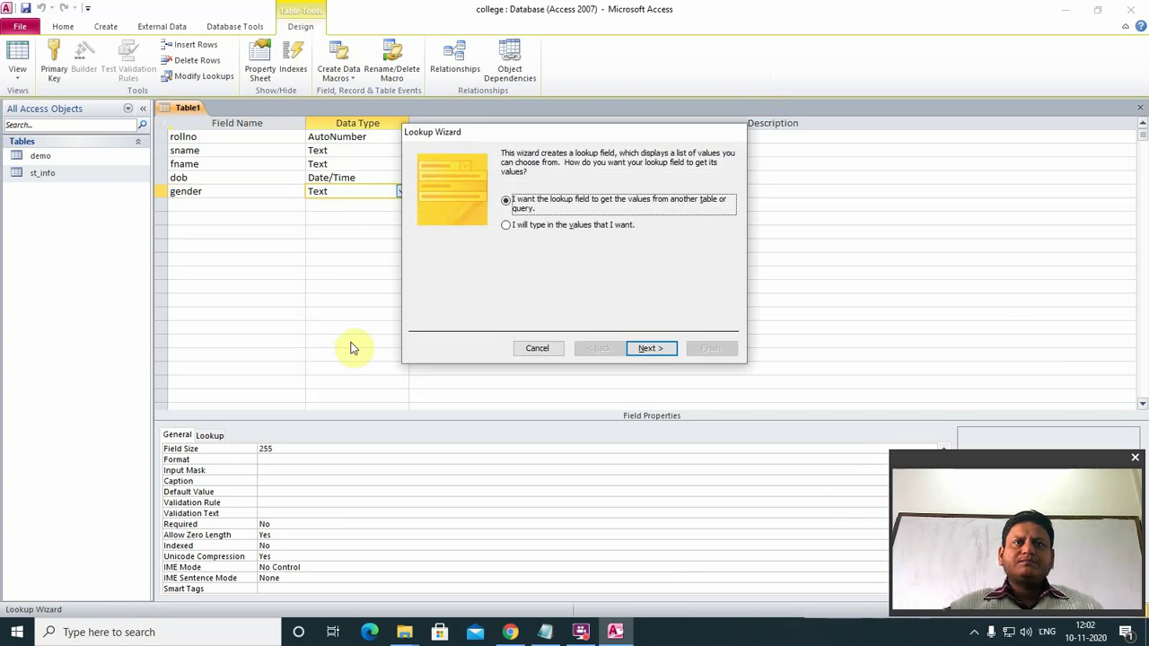
pyautogui.click(584, 225)
pyautogui.click(651, 349)
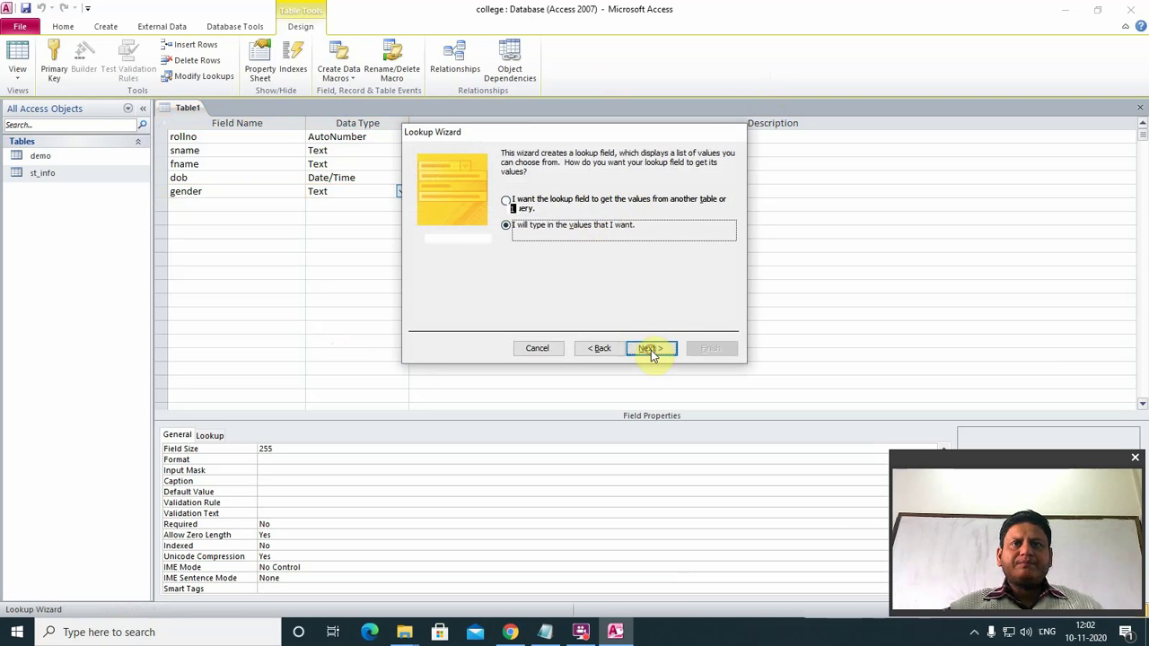
# - Enter Male and Female as the lookup values for the gender field and finish the Lookup Wizard
pyautogui.click(464, 237)
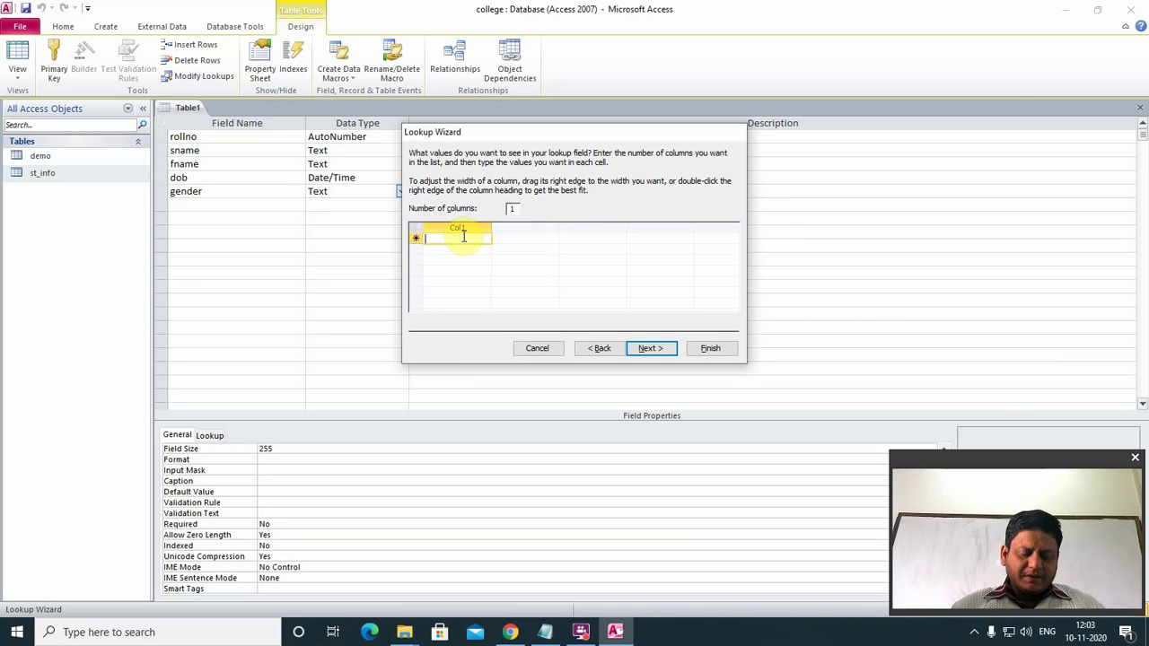
pyautogui.write('Male')
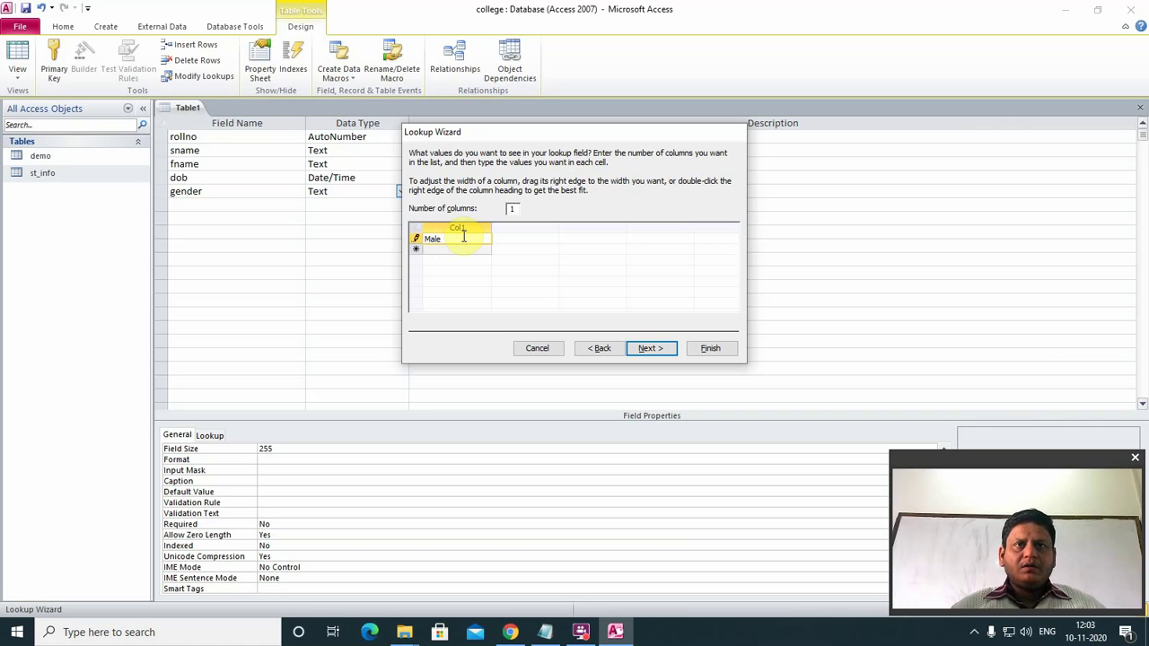
pyautogui.press('Return')
pyautogui.write('Female')
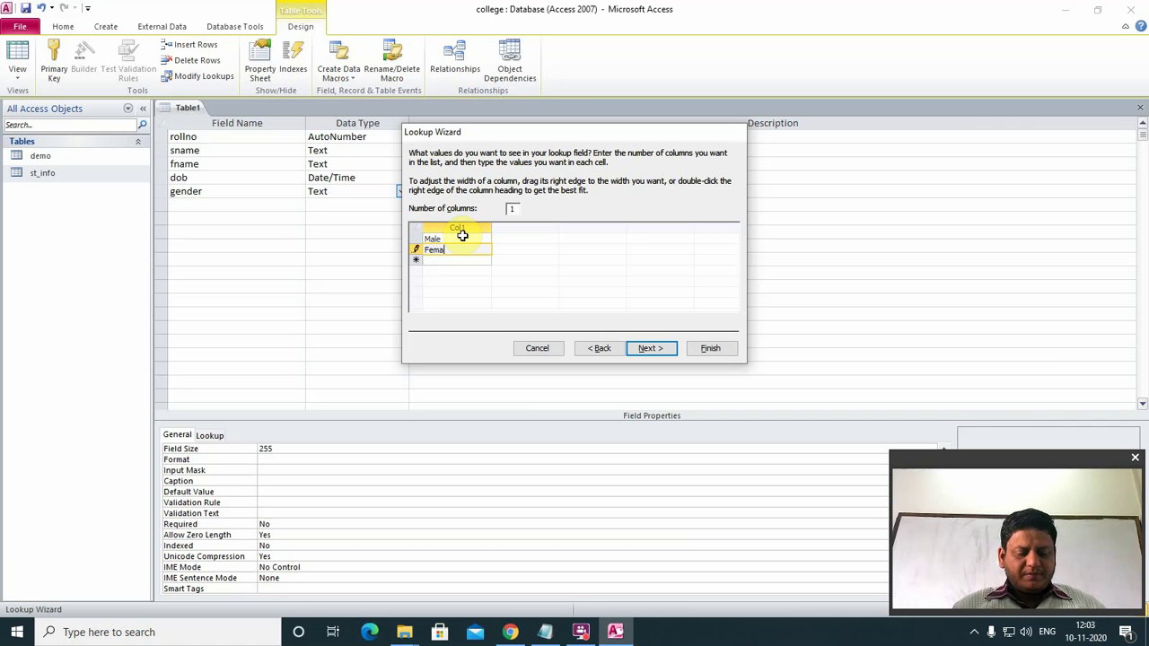
pyautogui.click(650, 348)
pyautogui.click(711, 357)
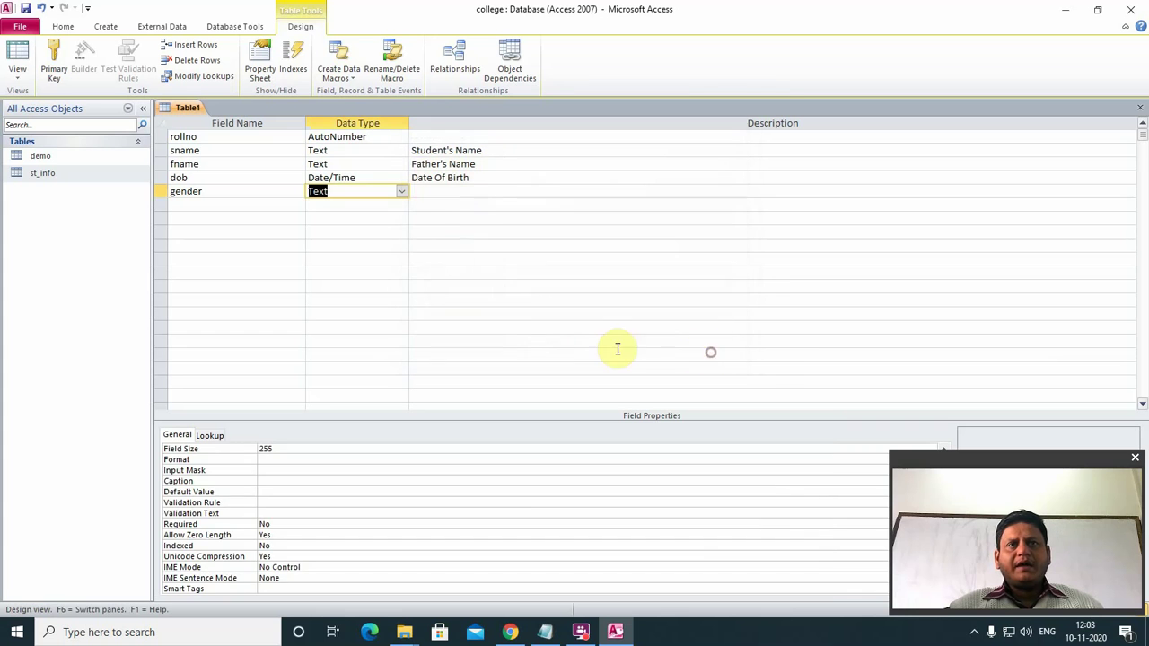
# - Try to apply the Lookup Wizard to the dob field
pyautogui.click(370, 177)
pyautogui.click(402, 178)
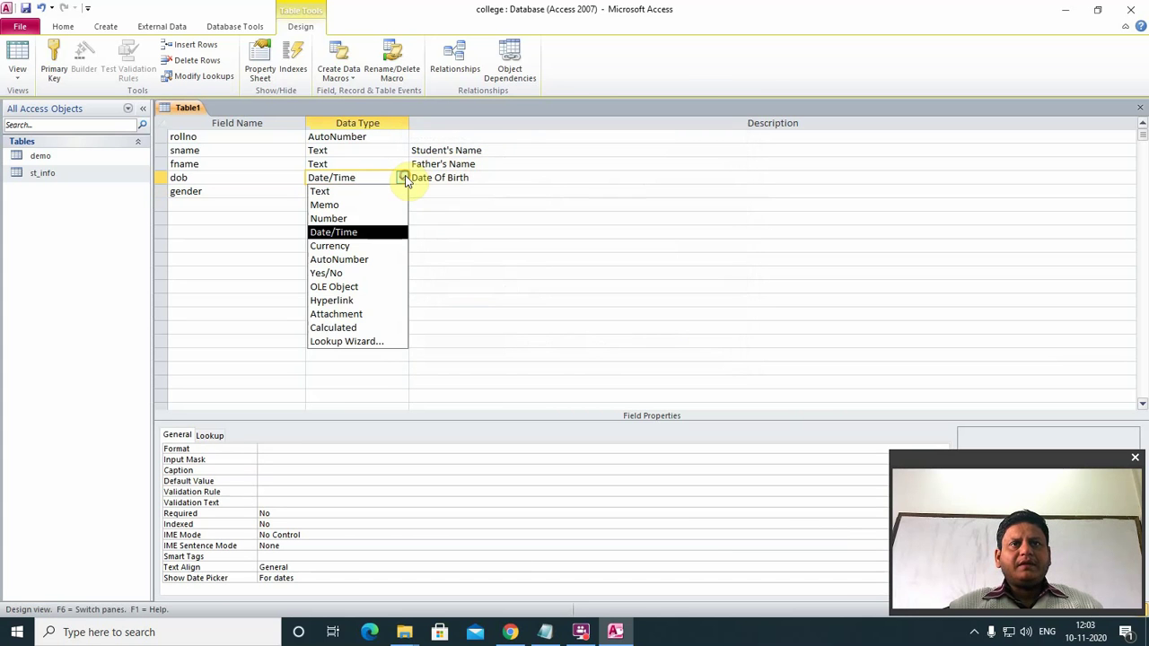
pyautogui.click(363, 342)
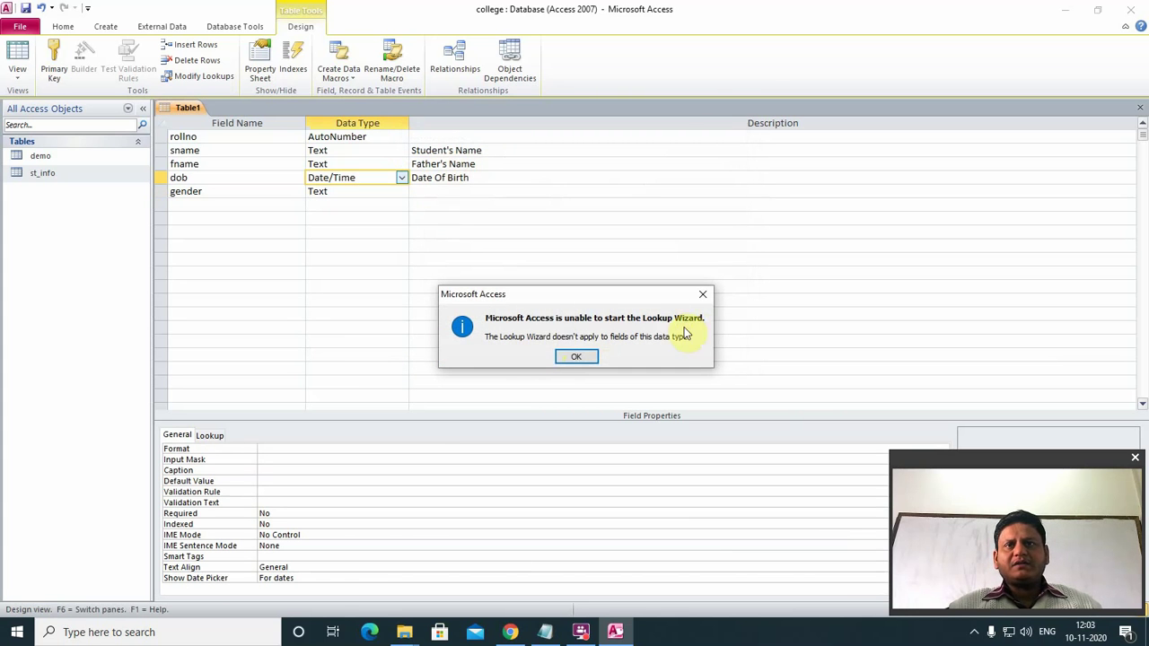
pyautogui.click(575, 360)
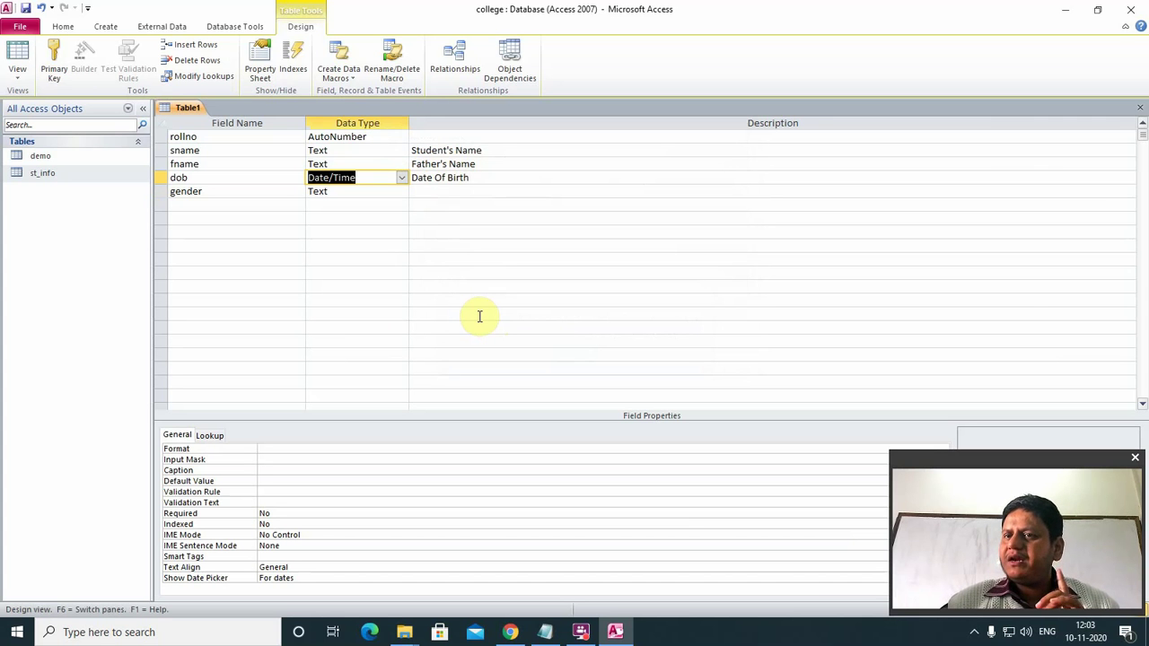
# - Add a field named College with the Text data type below the gender field
pyautogui.click(257, 207)
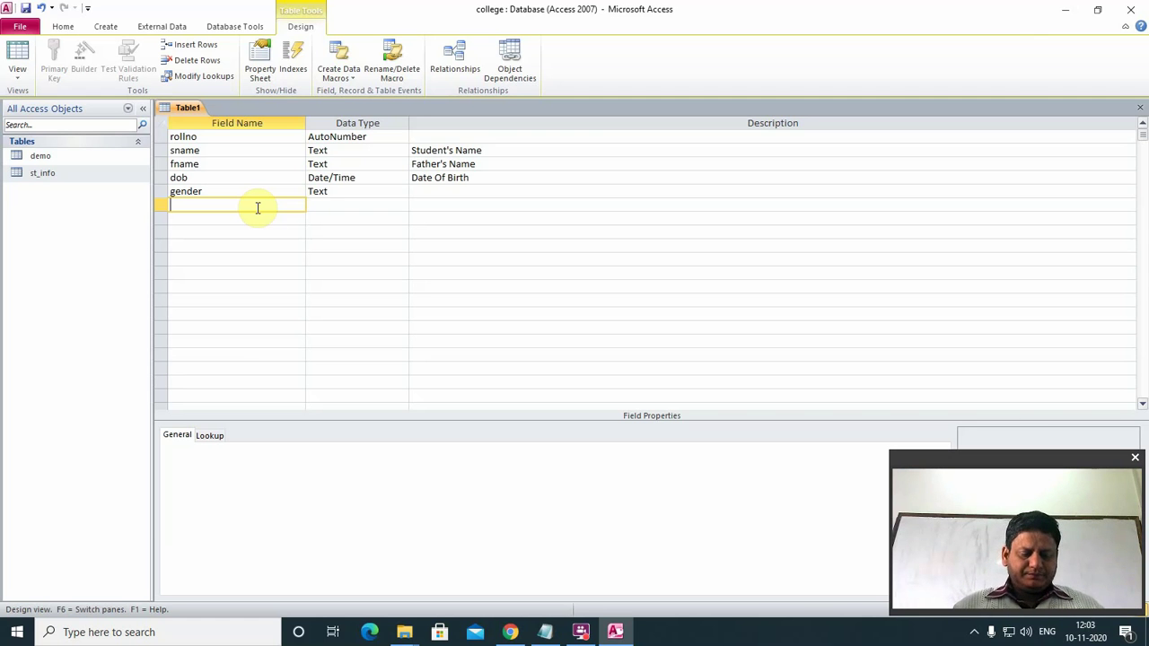
pyautogui.write('C')
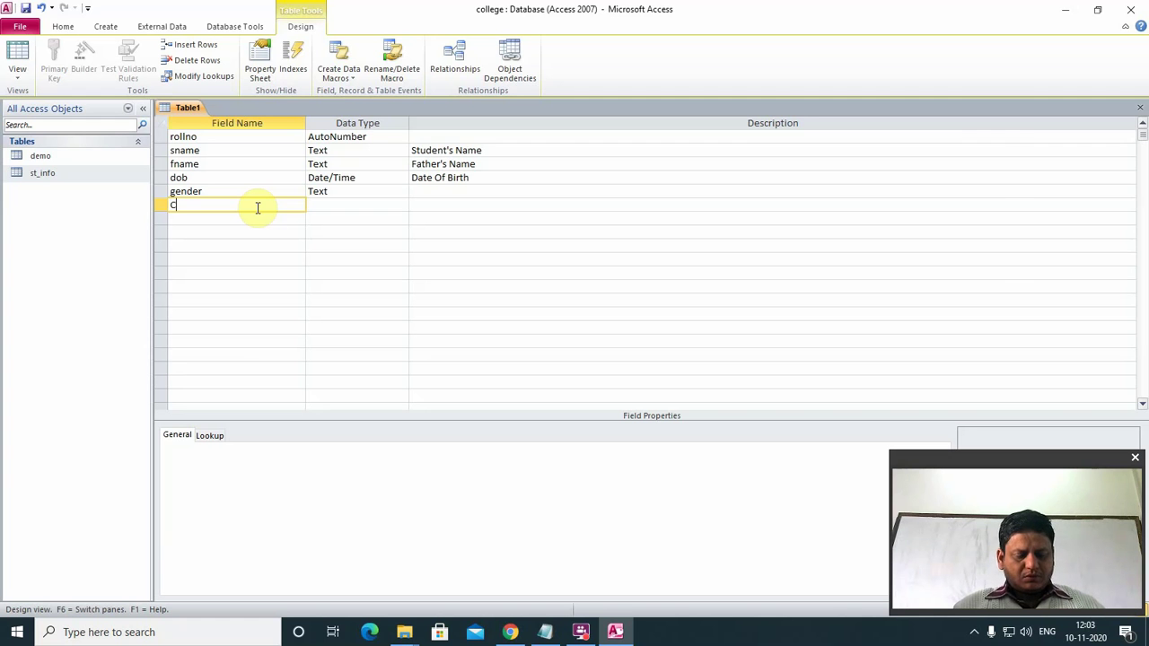
pyautogui.write('olle')
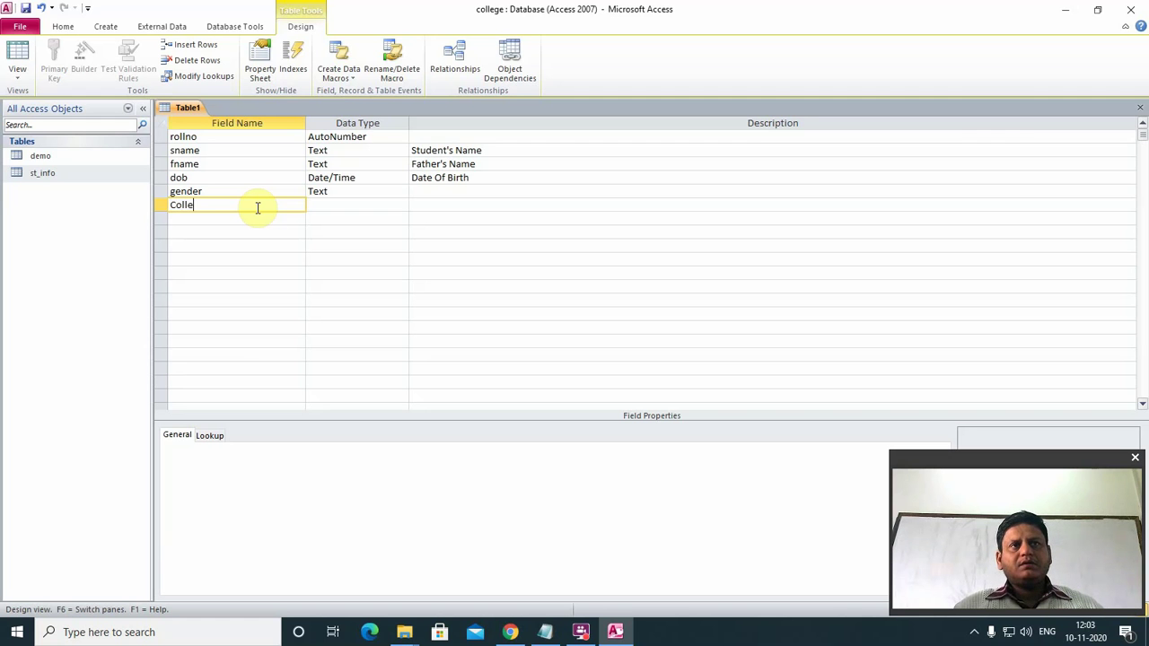
pyautogui.write('ge')
pyautogui.press('Tab')
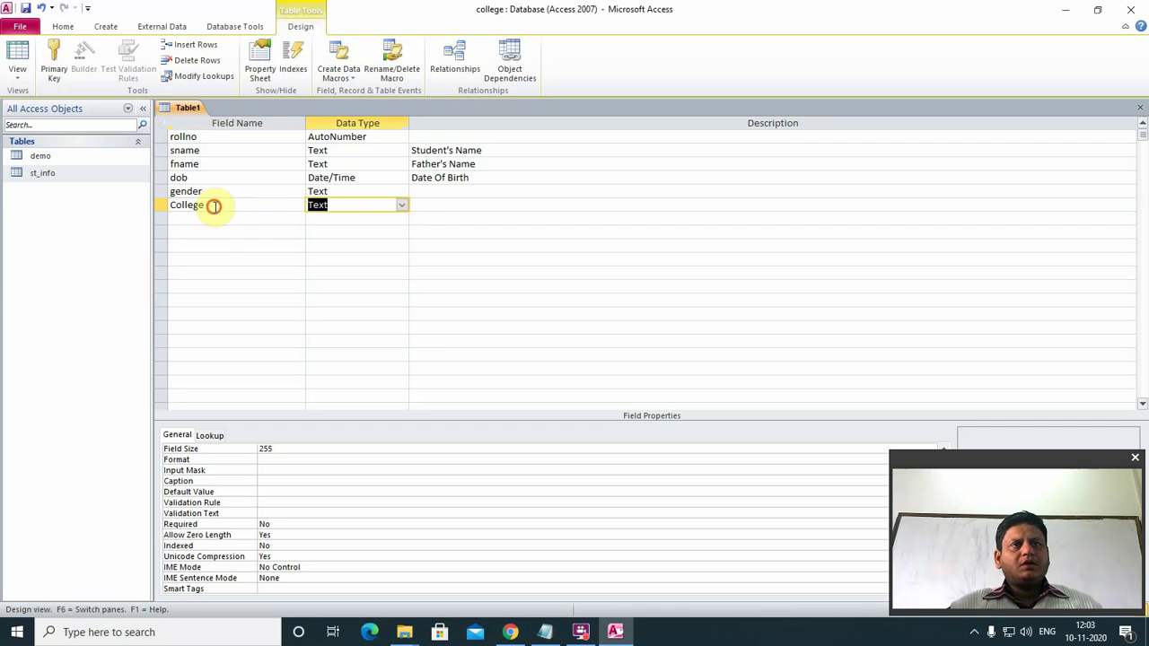
# - Rename the College field as C_name
pyautogui.click(214, 207)
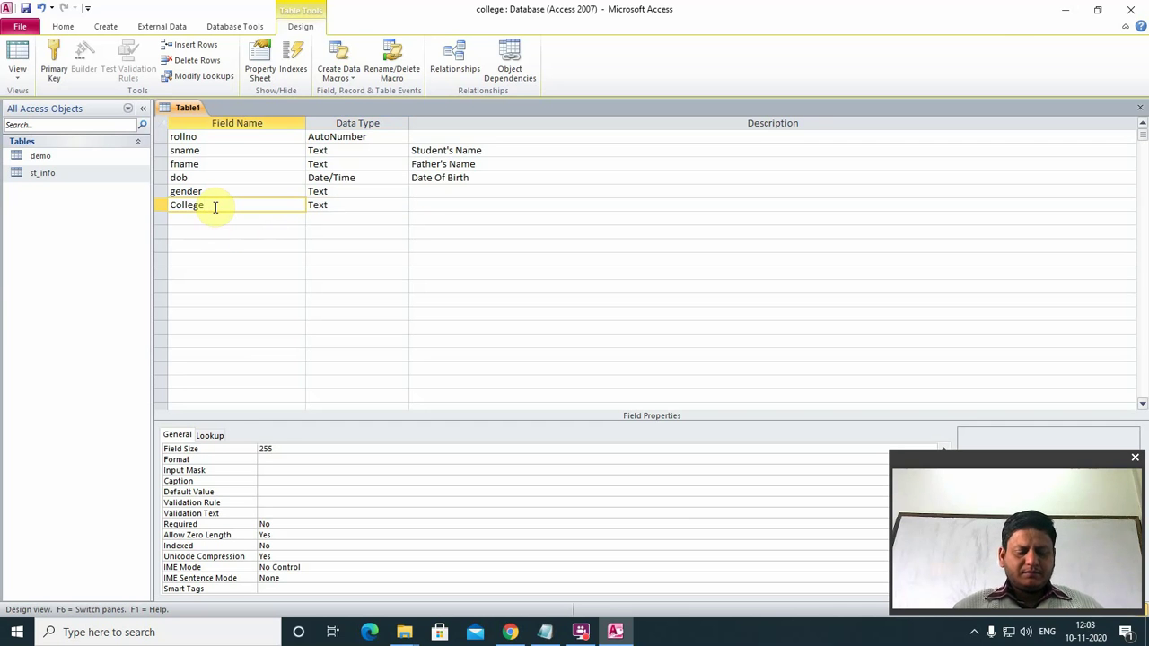
pyautogui.press('BackSpace')
pyautogui.press('BackSpace')
pyautogui.press('BackSpace')
pyautogui.press('BackSpace')
pyautogui.press('BackSpace')
pyautogui.press('BackSpace')
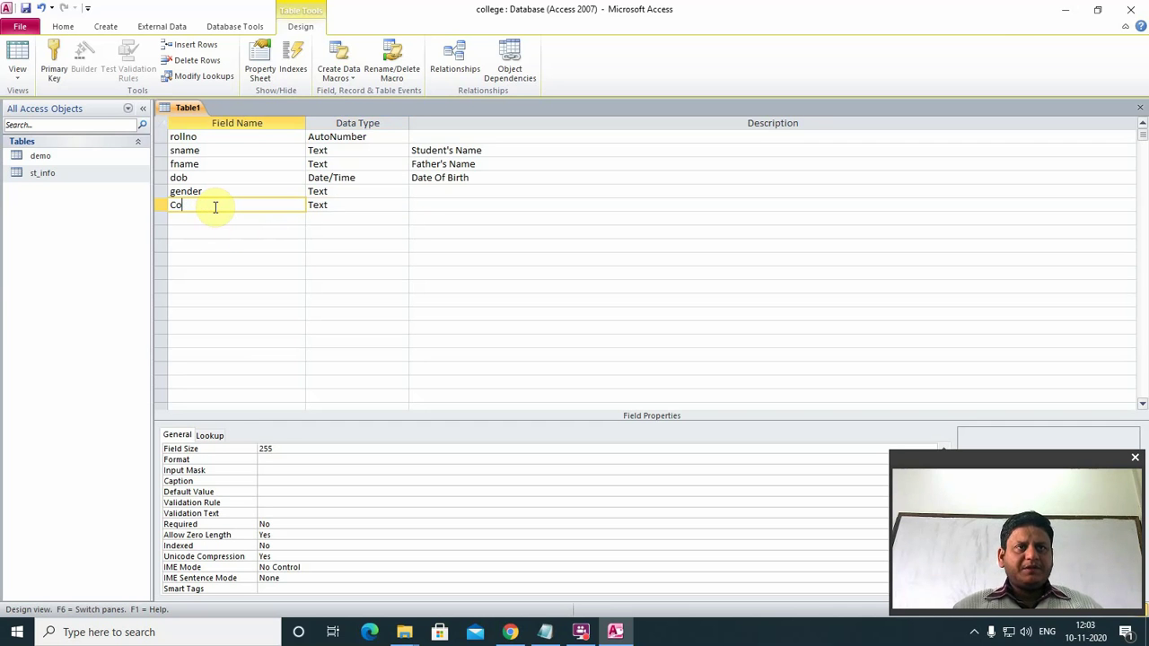
pyautogui.write('_name')
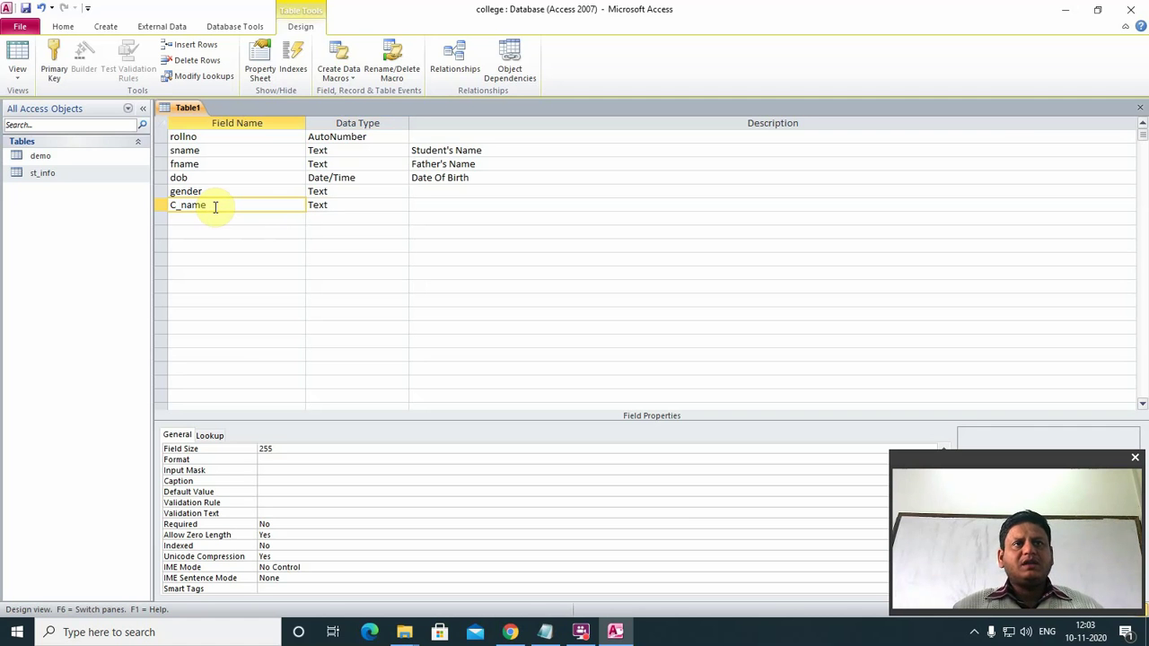
# - Enter "College Name" as the description of the C_name field
pyautogui.press('Tab')
pyautogui.press('Tab')
pyautogui.write('College')
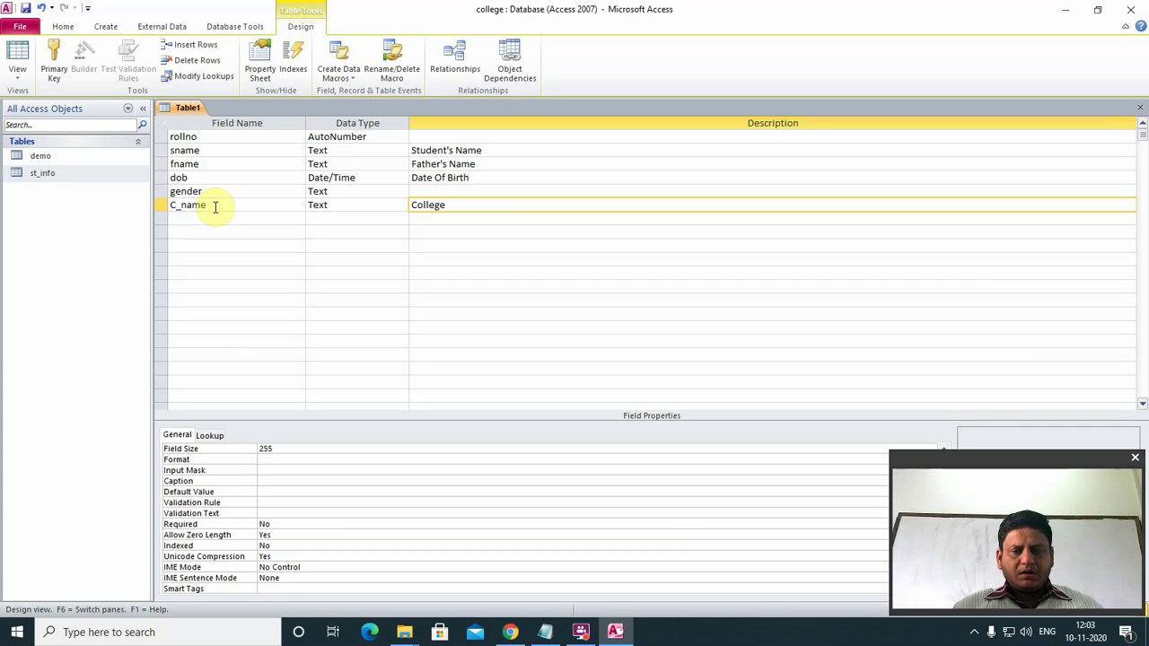
pyautogui.write('na')
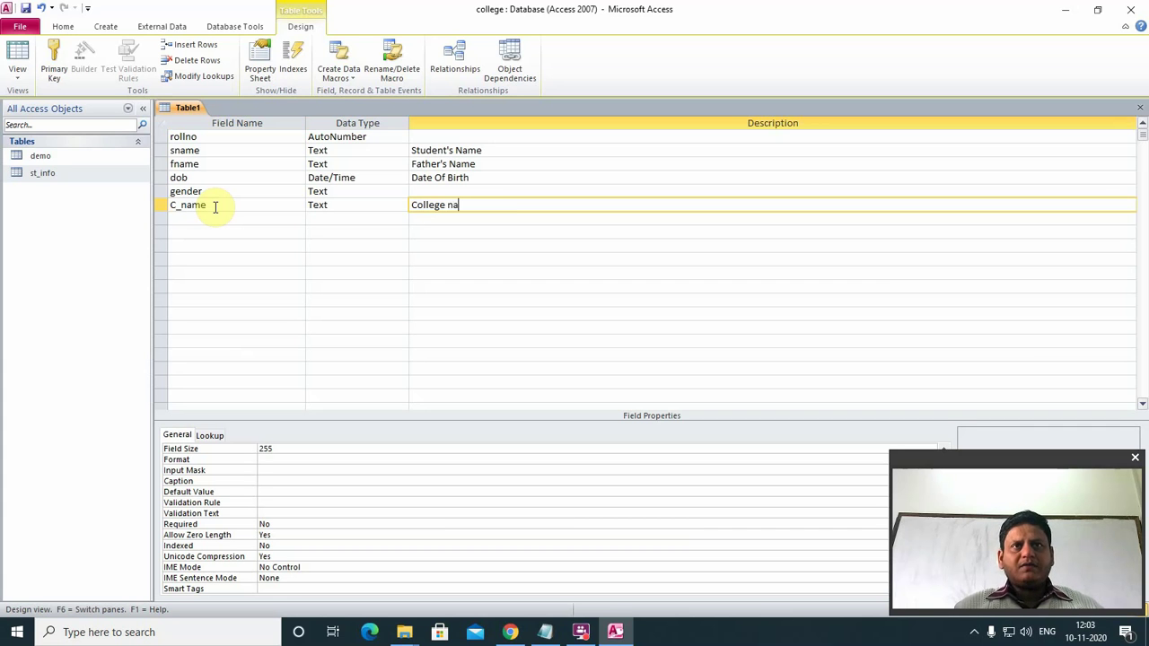
pyautogui.press('BackSpace')
pyautogui.write('Name')
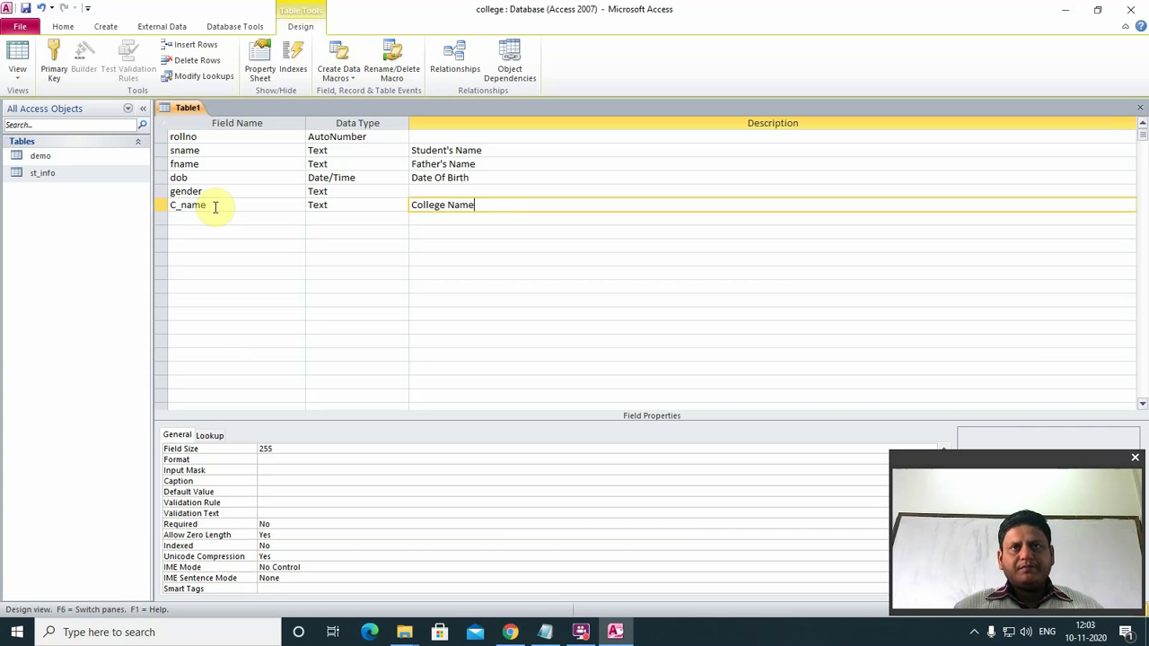
pyautogui.press('Return')
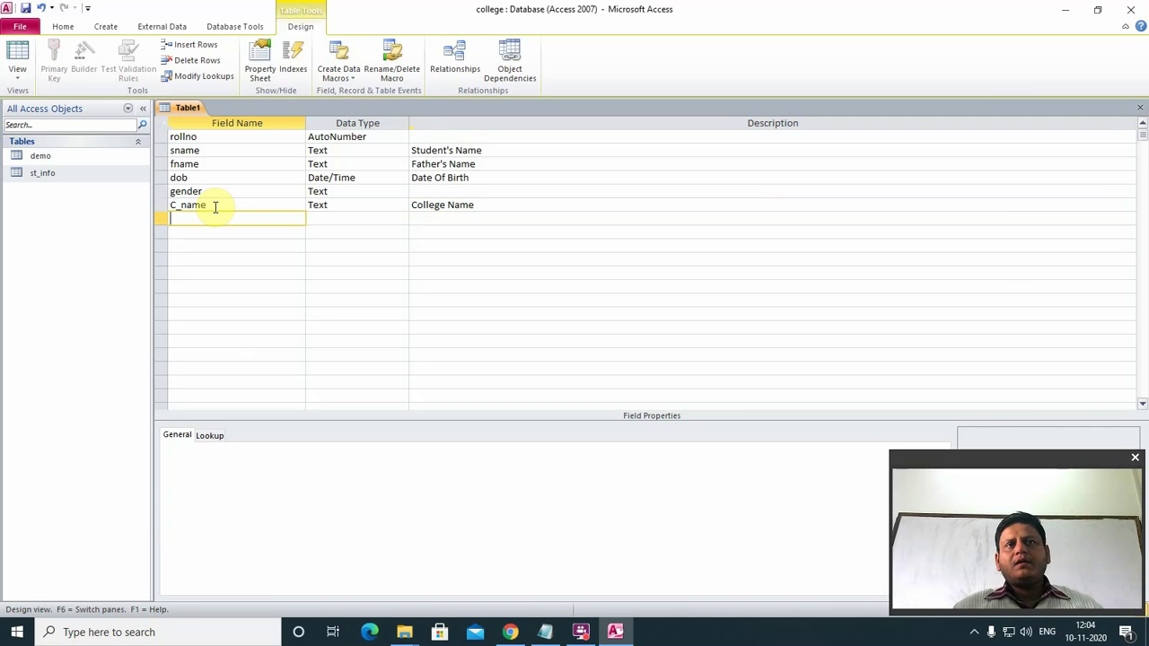
# - Start the Lookup Wizard for the C_name field with self-typed values and set the number of columns to 3
pyautogui.click(345, 205)
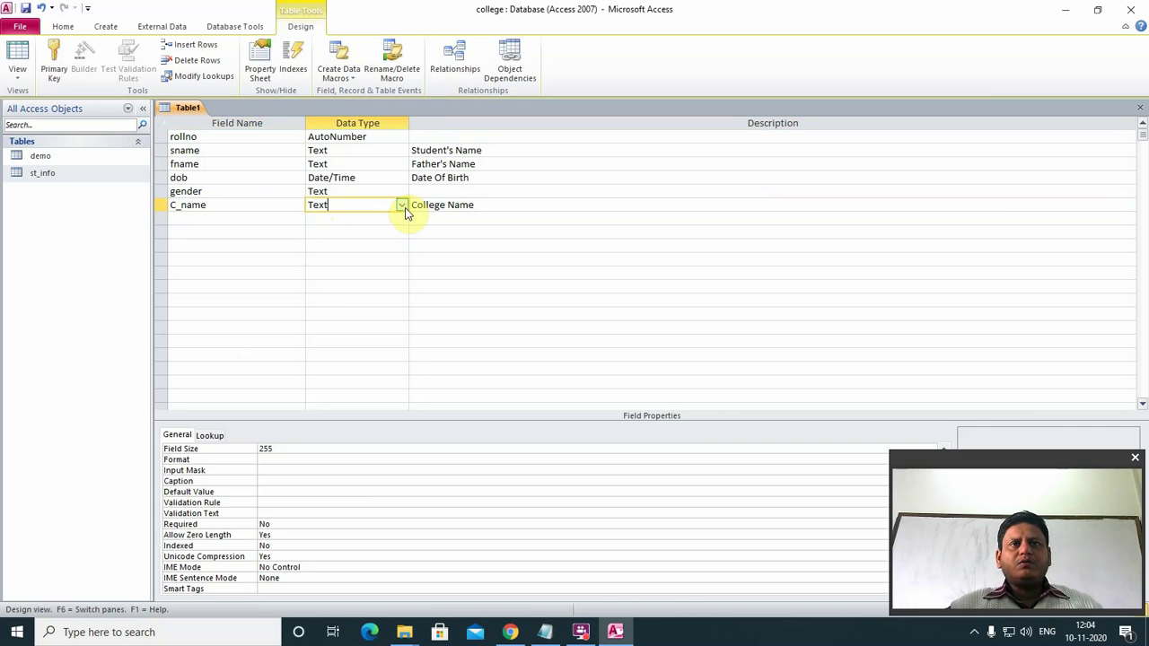
pyautogui.click(402, 206)
pyautogui.click(359, 366)
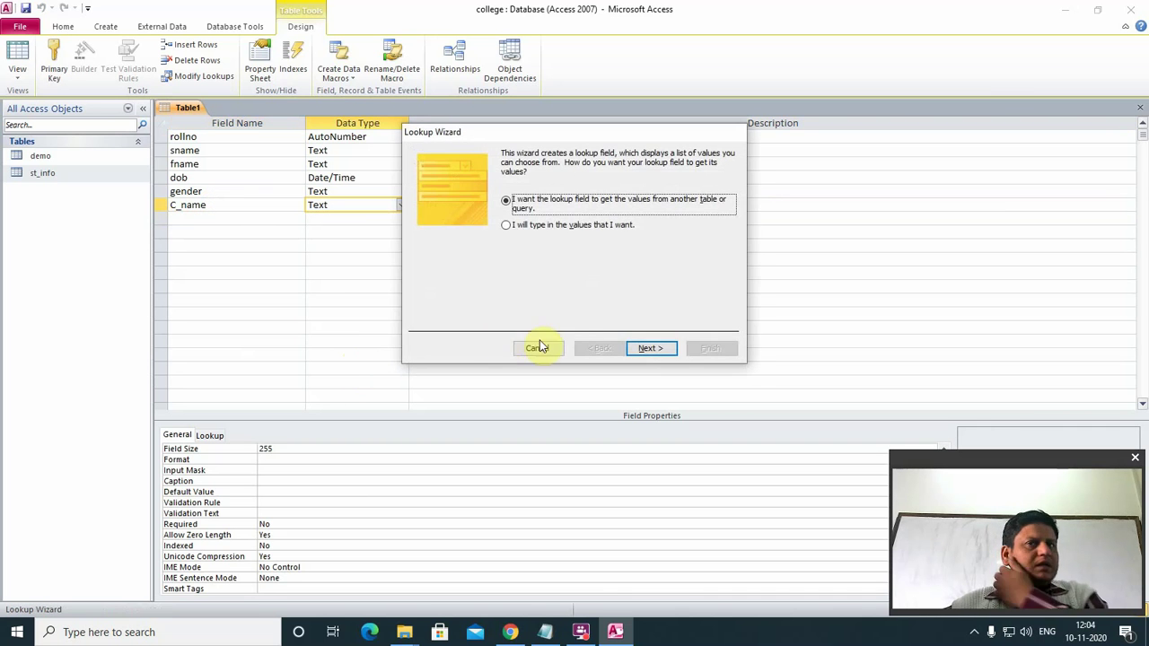
pyautogui.click(588, 225)
pyautogui.click(653, 349)
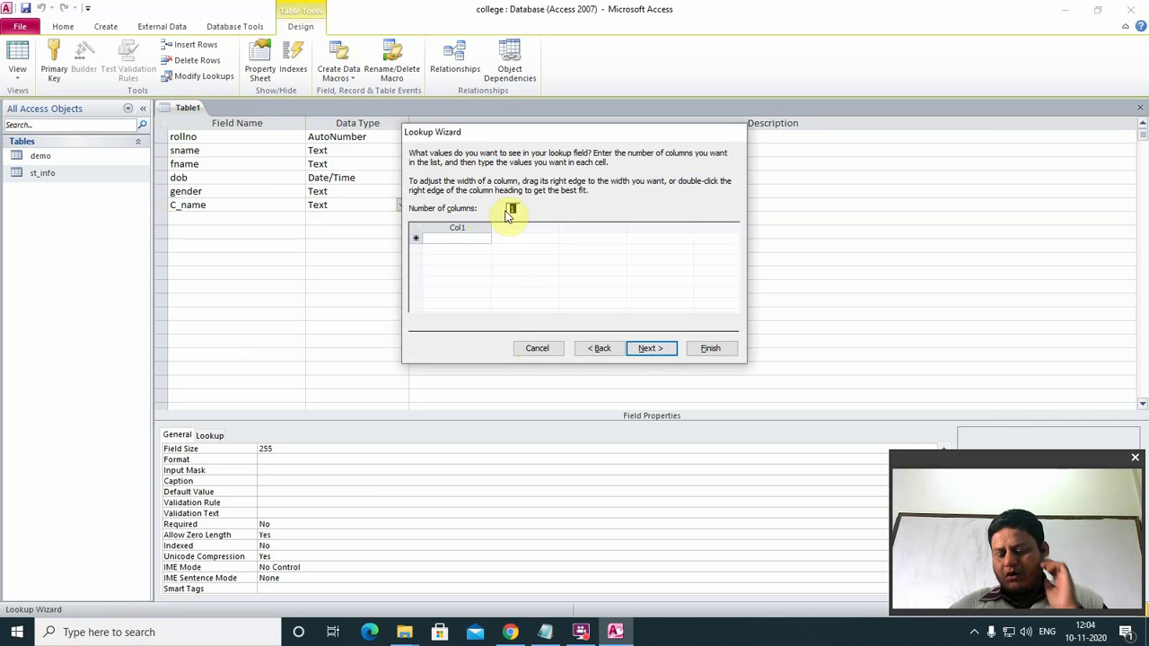
pyautogui.write('3')
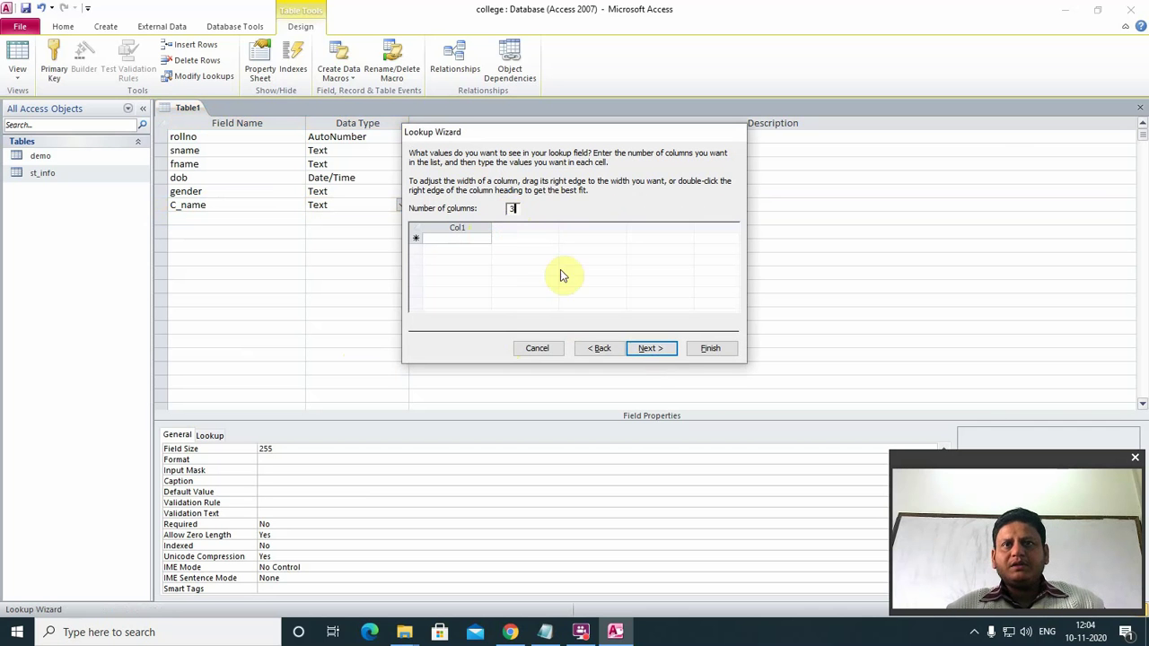
# - Enter SICS in Col1 of the first row of the C_name lookup list
pyautogui.click(462, 239)
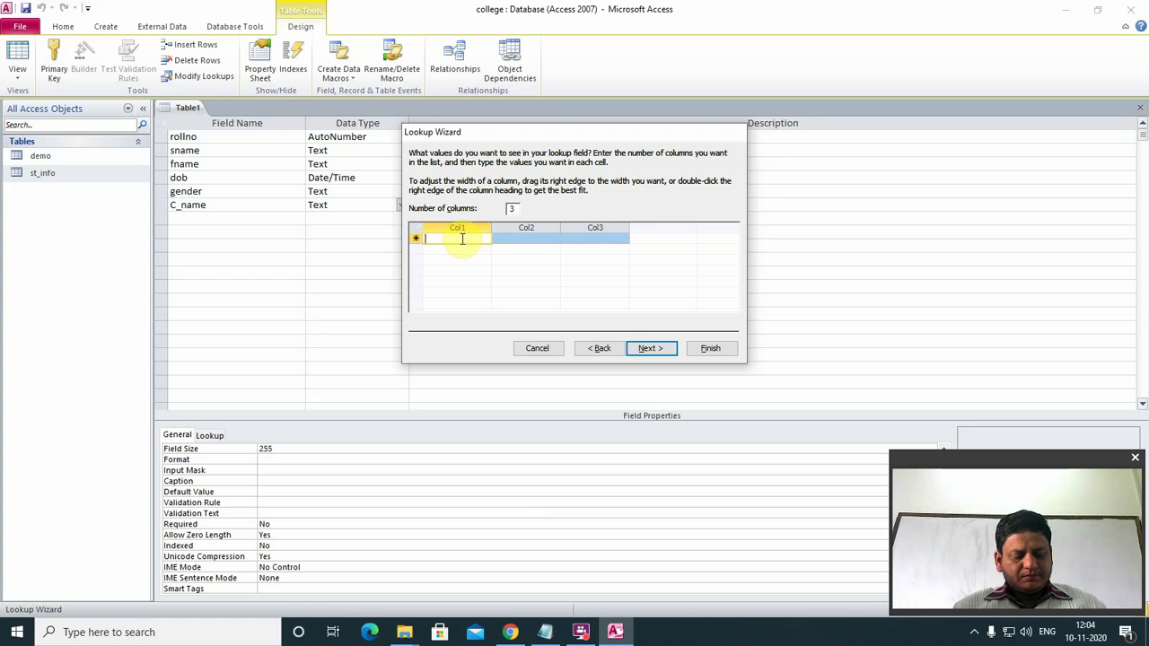
pyautogui.write('SIS')
pyautogui.press('Tab')
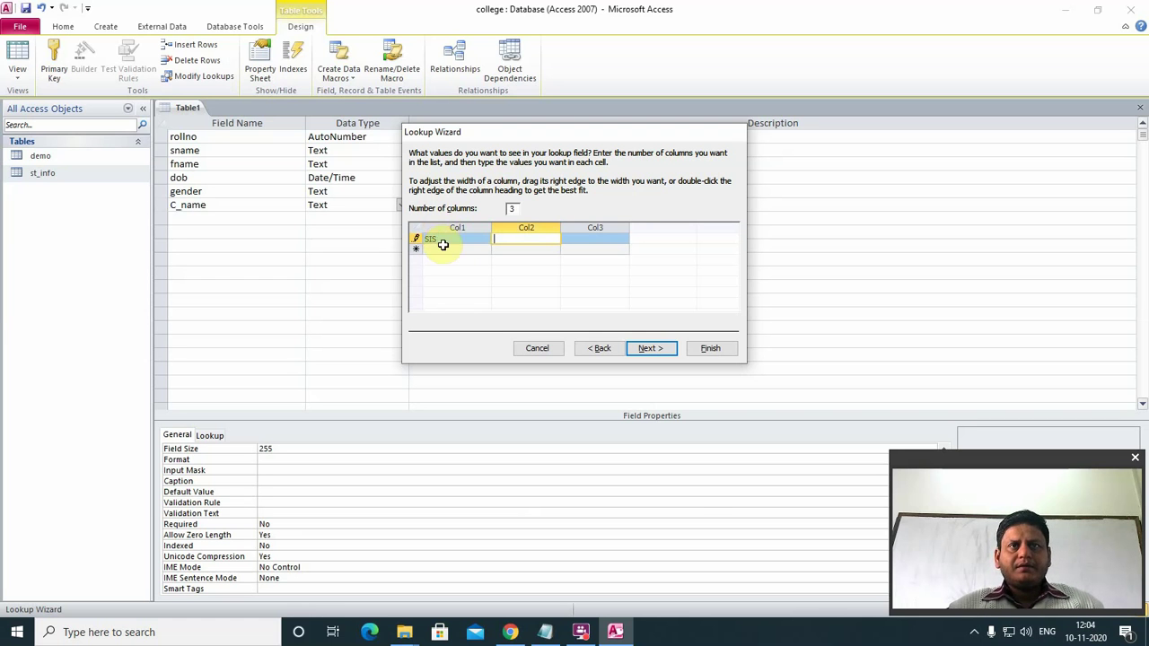
pyautogui.click(447, 239)
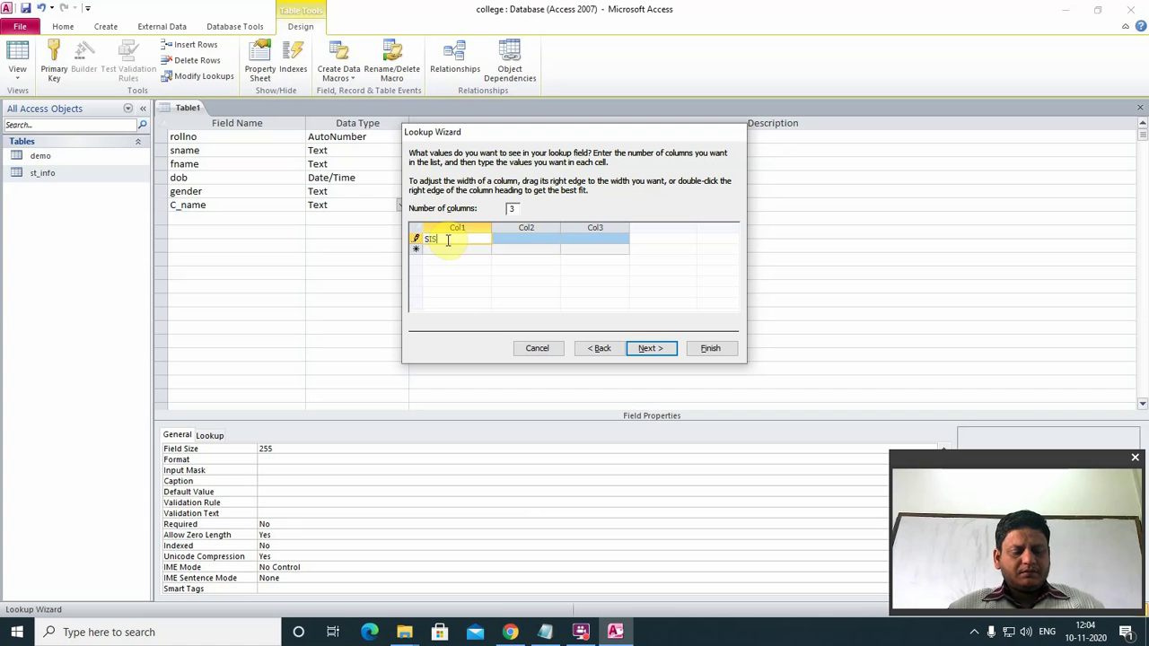
pyautogui.press('BackSpace')
pyautogui.write('CS')
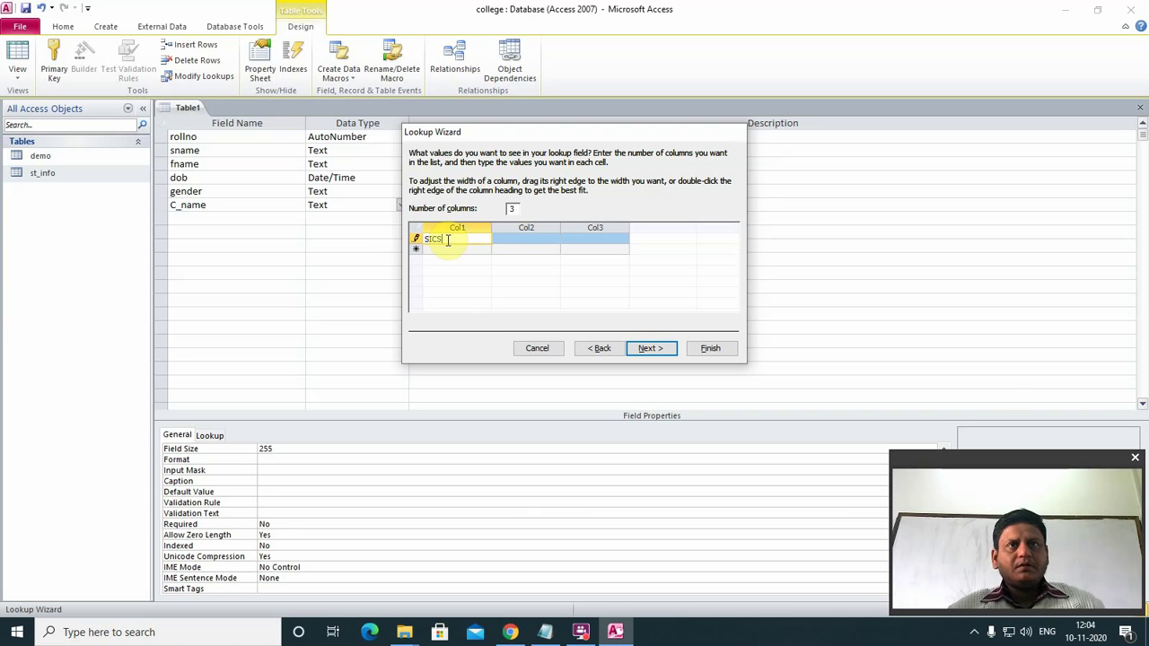
# - Complete the first lookup row with Jankikund in Col2 and Chitrakoot in Col3
pyautogui.click(513, 237)
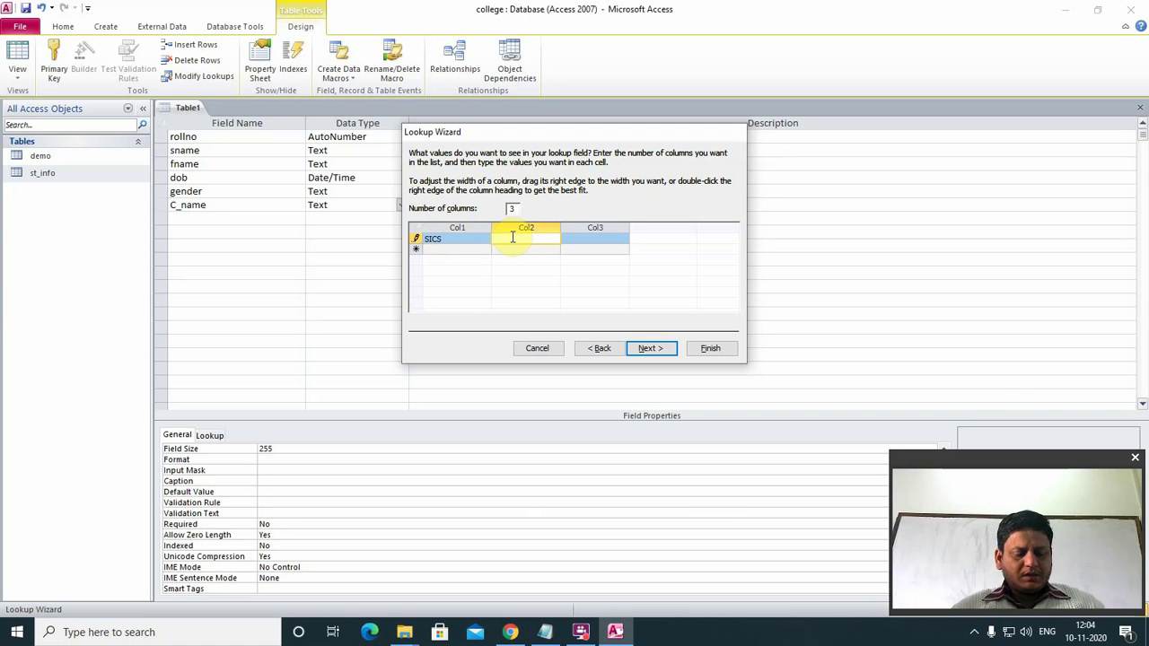
pyautogui.write('Jan')
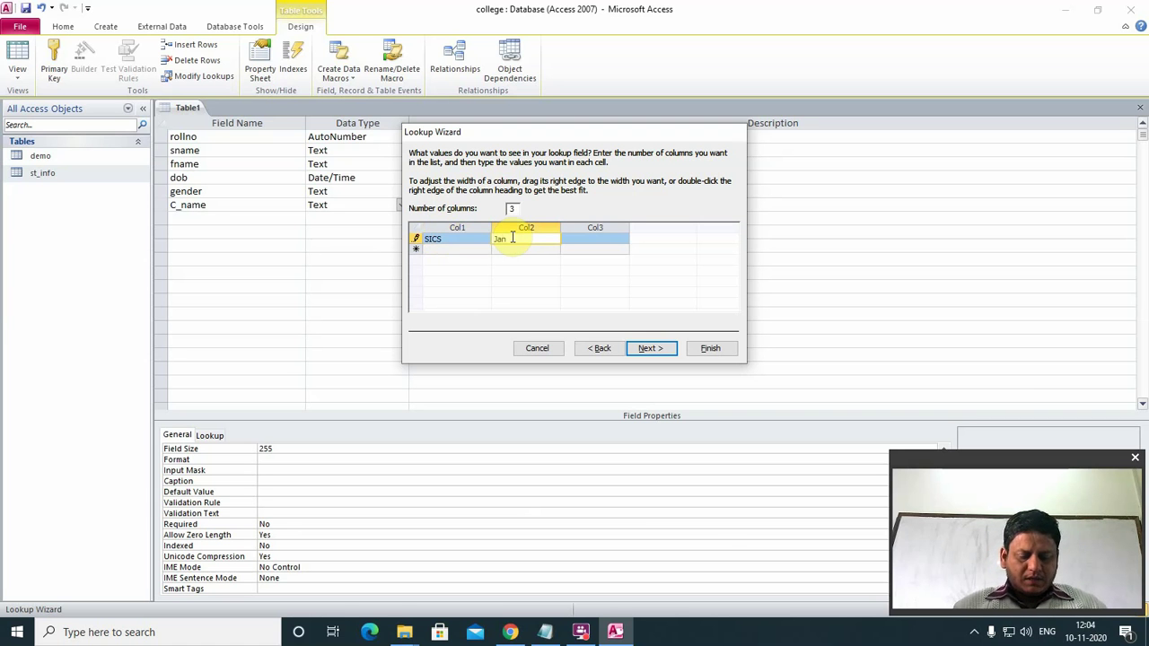
pyautogui.write('ki')
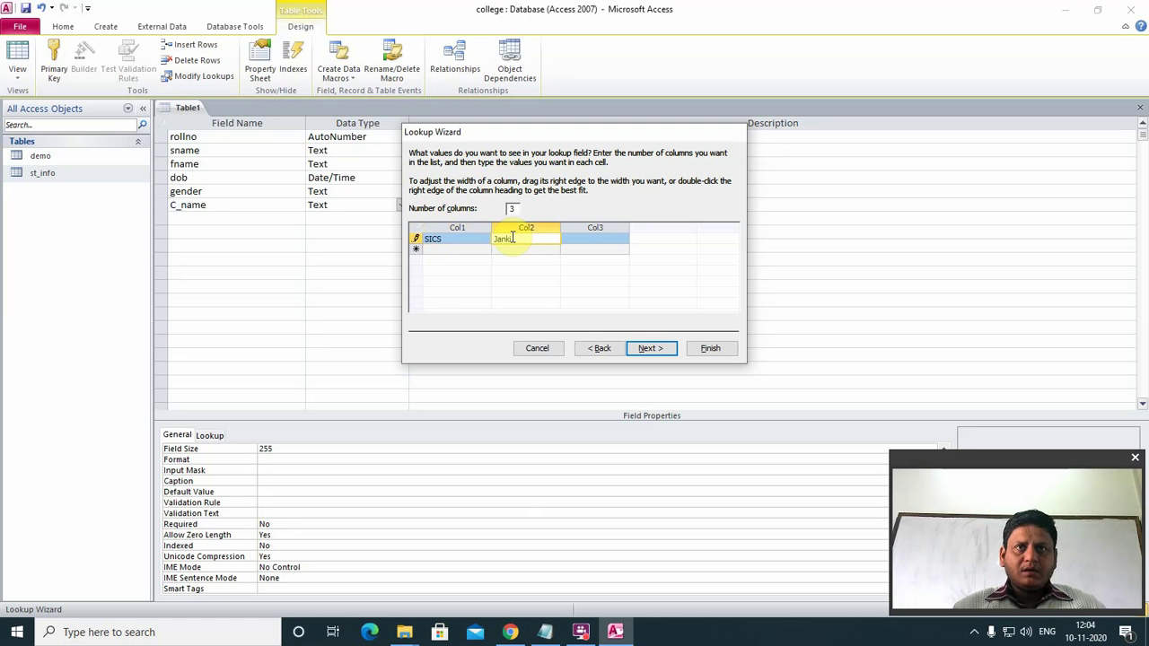
pyautogui.write('puram')
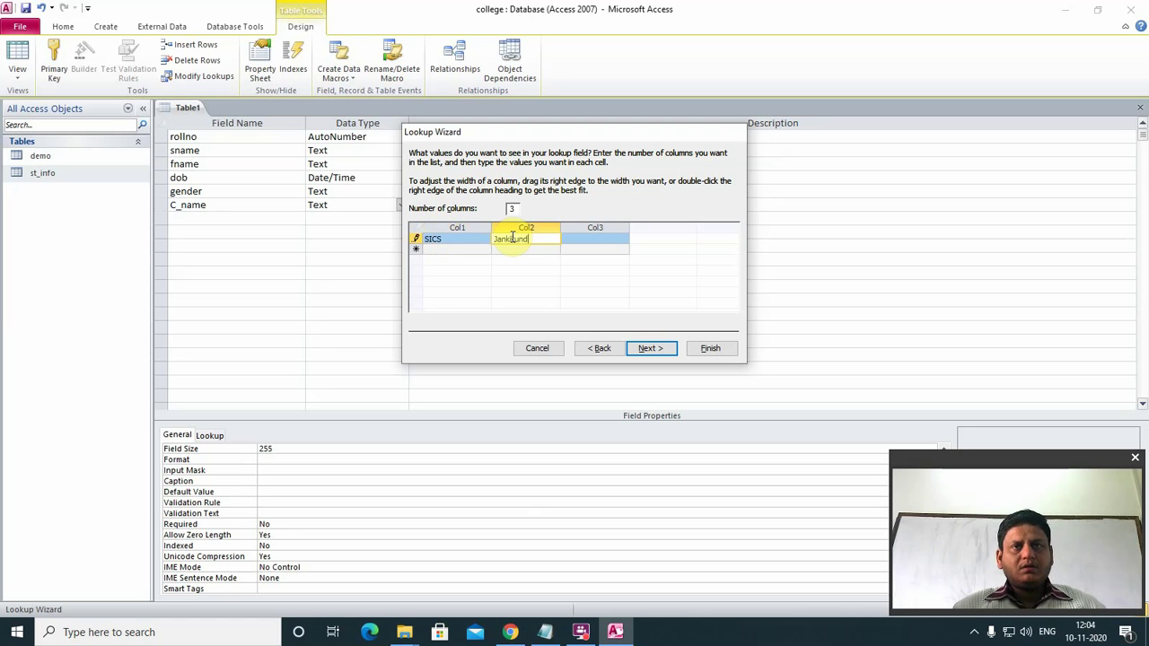
pyautogui.press('Tab')
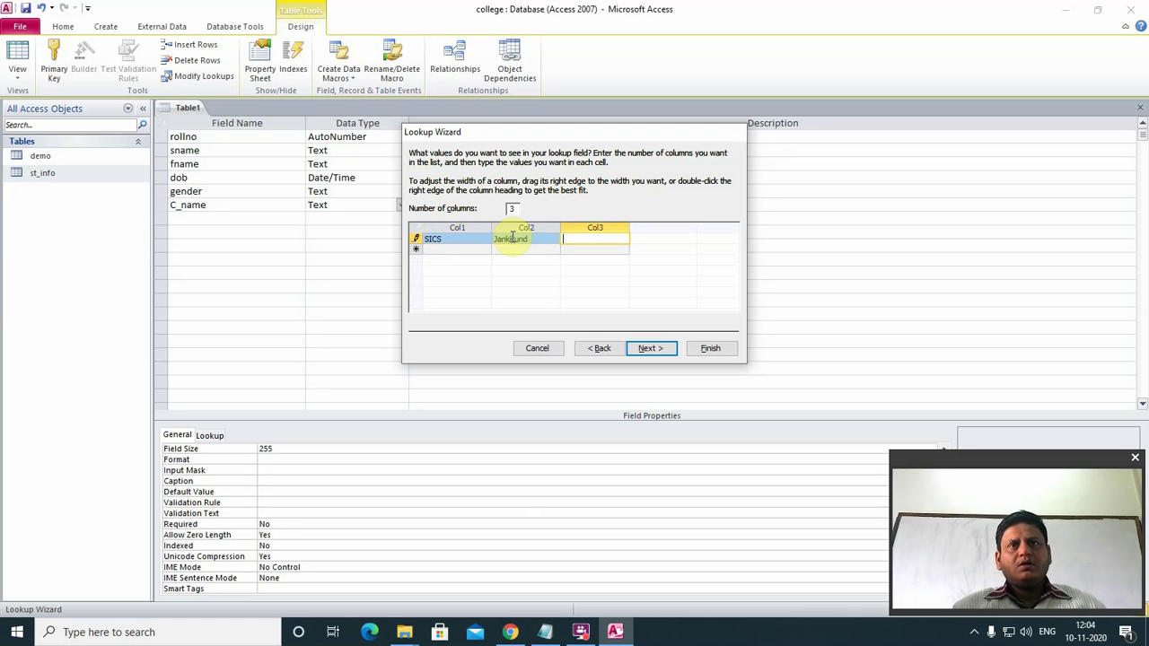
pyautogui.write('Chitrakoo')
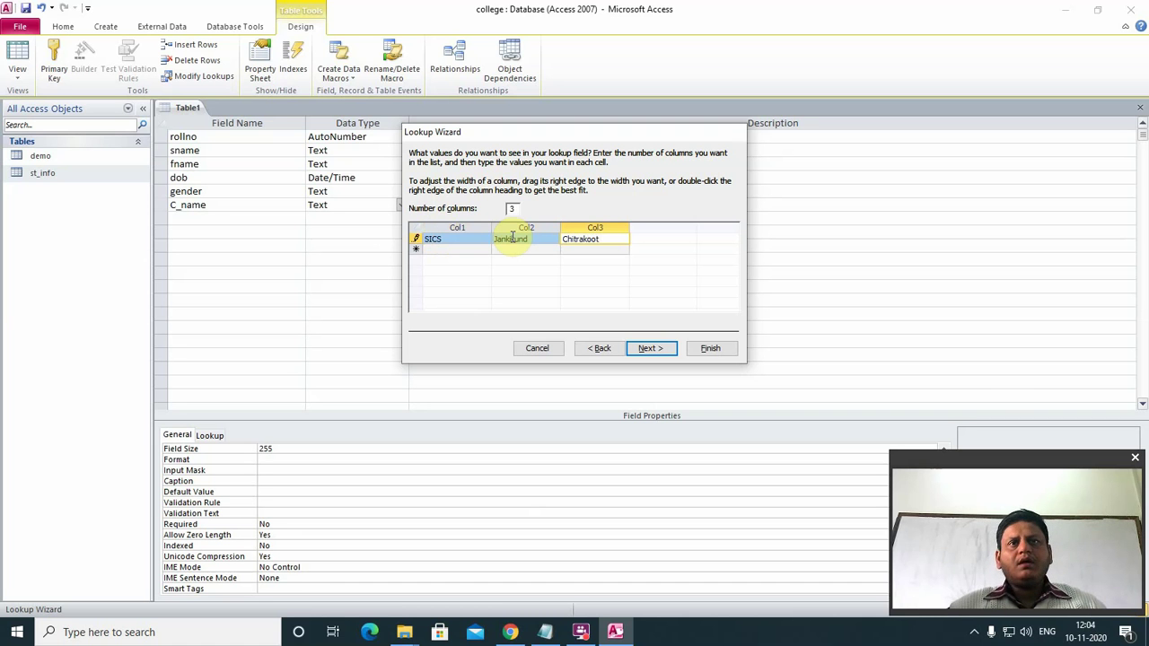
pyautogui.write('t')
# - Fill the second row of the C_name lookup list with Sadguru in Col1, Kamtan in Col2 and Chitrakoot in Col3
pyautogui.click(449, 248)
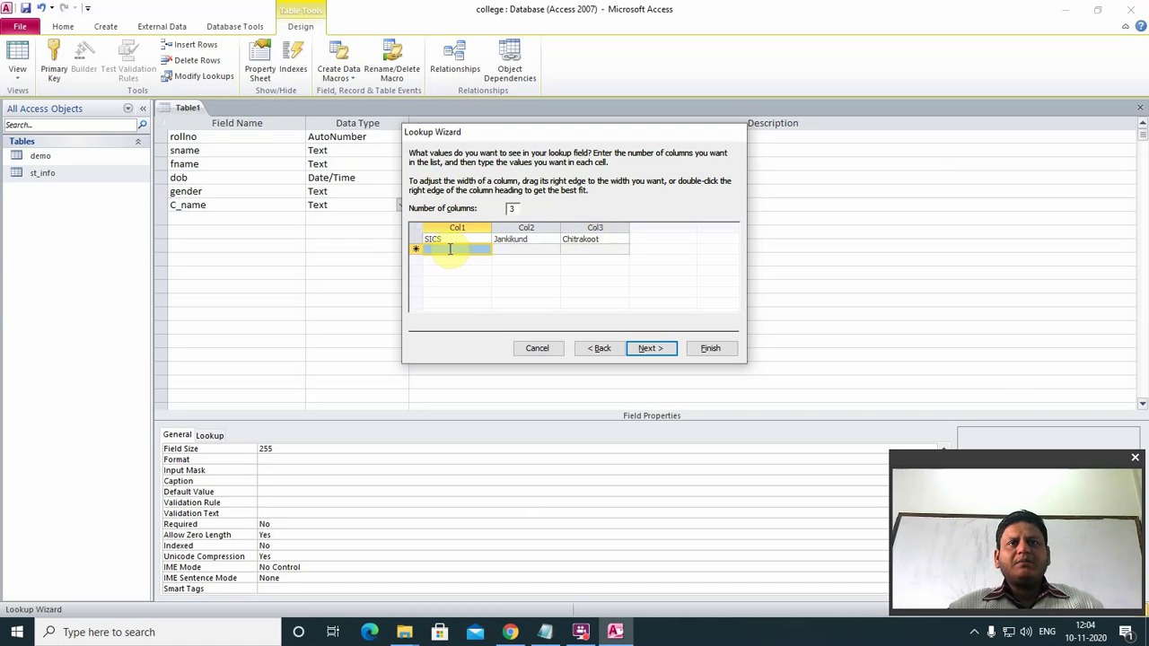
pyautogui.click(450, 249)
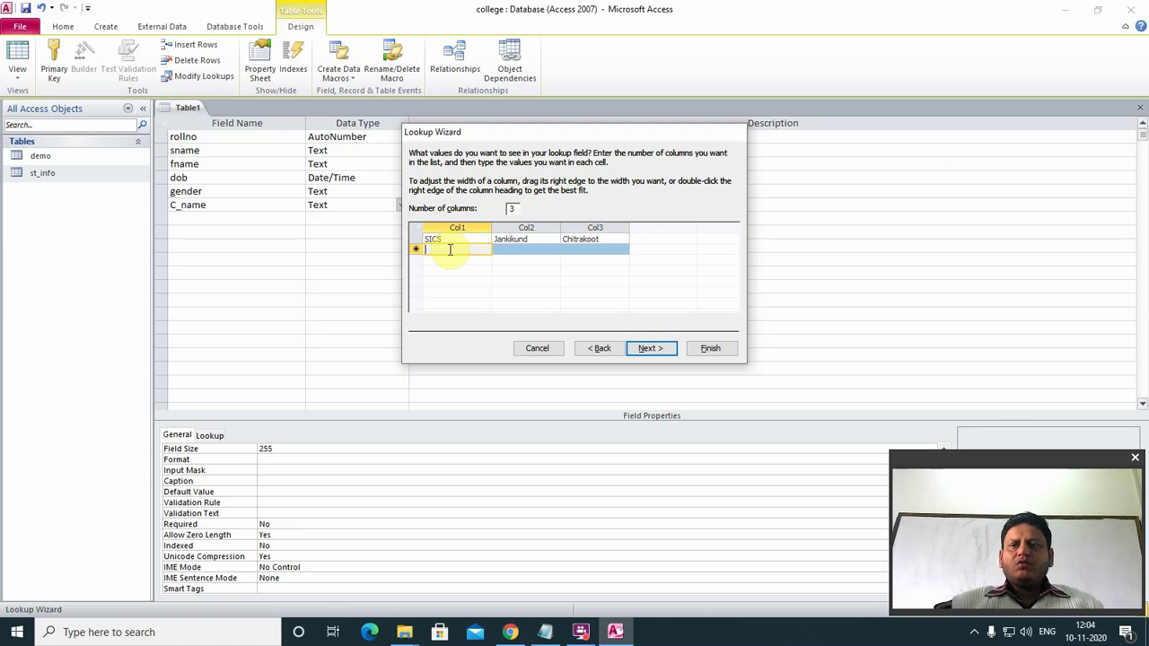
pyautogui.write('Sa')
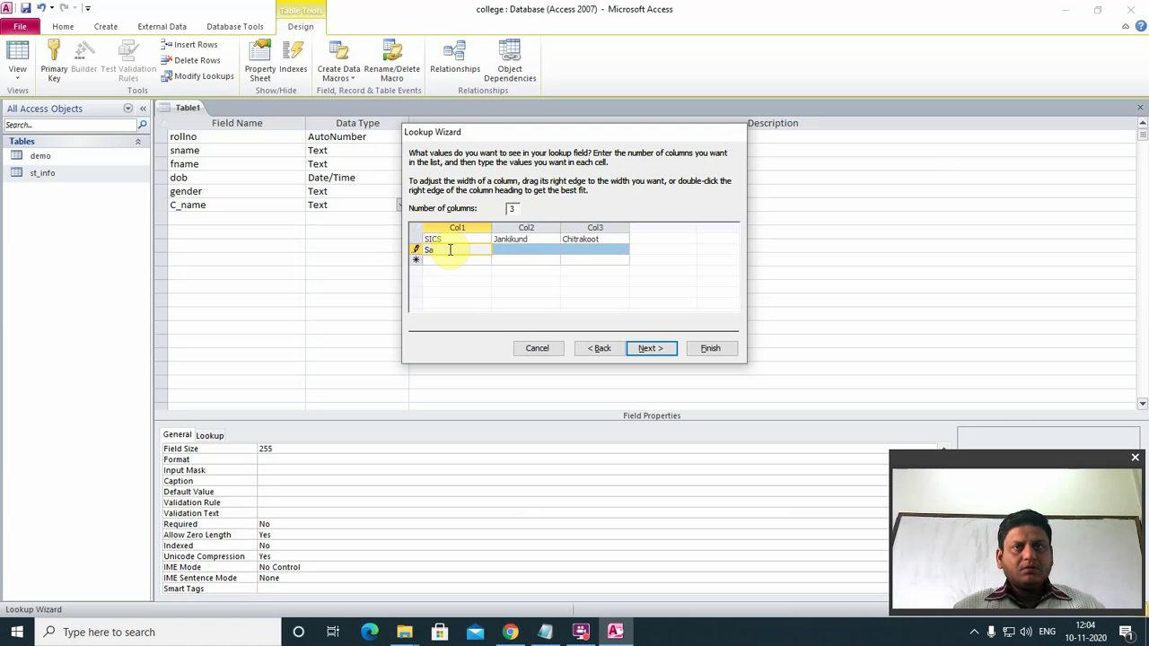
pyautogui.write('d')
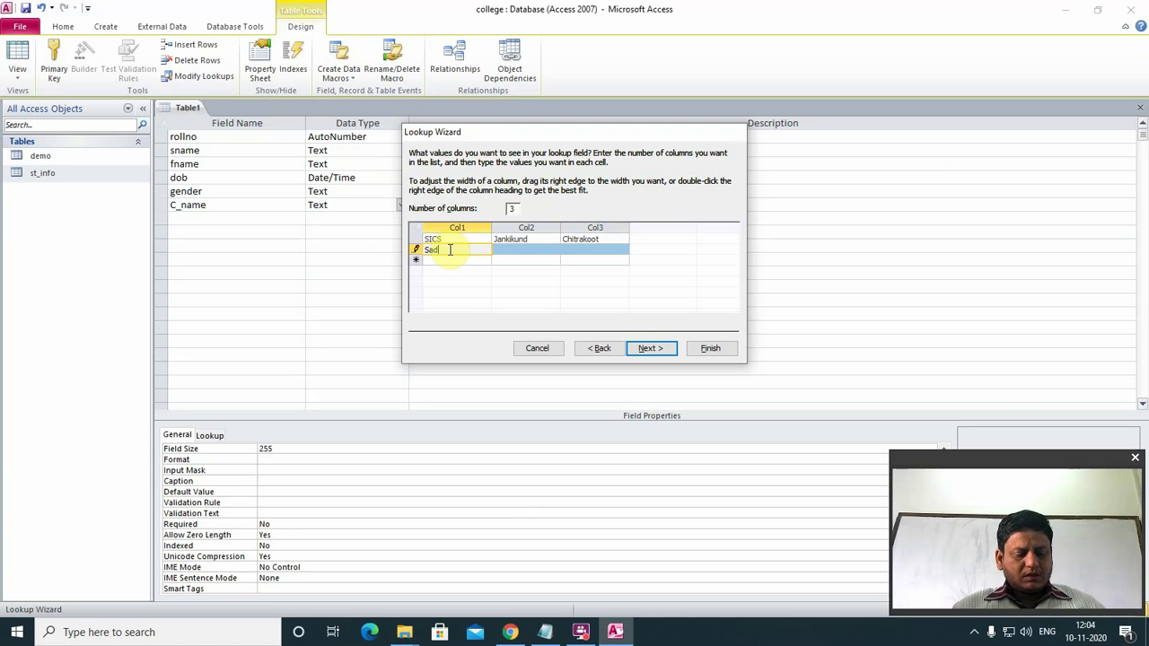
pyautogui.write('guru')
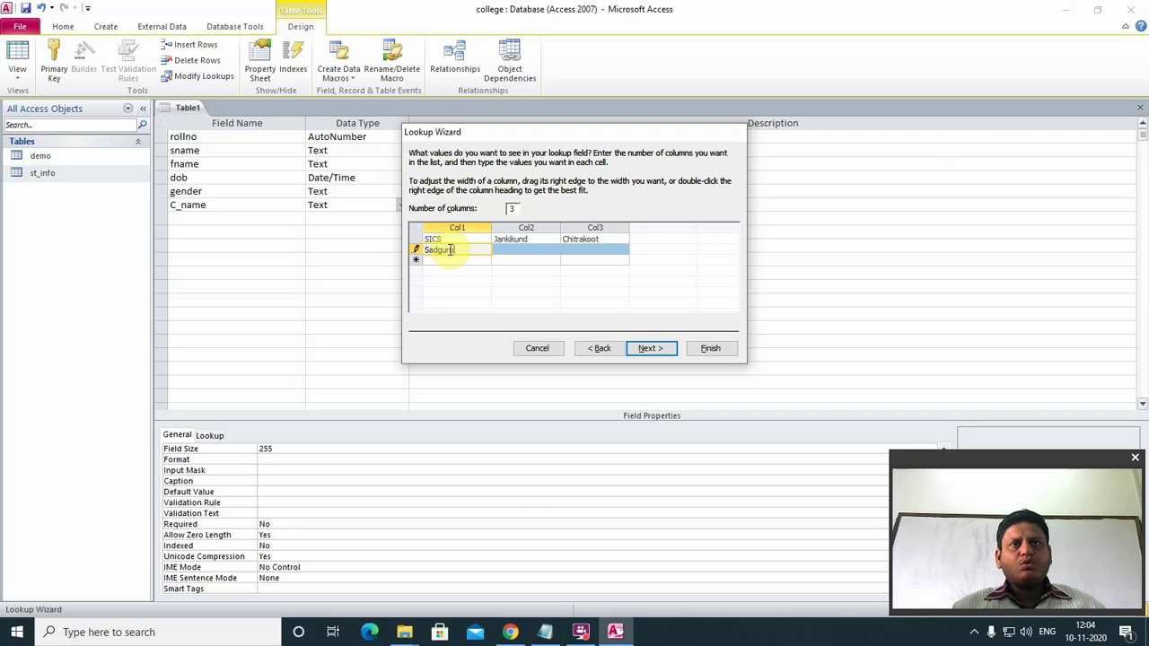
pyautogui.press('Tab')
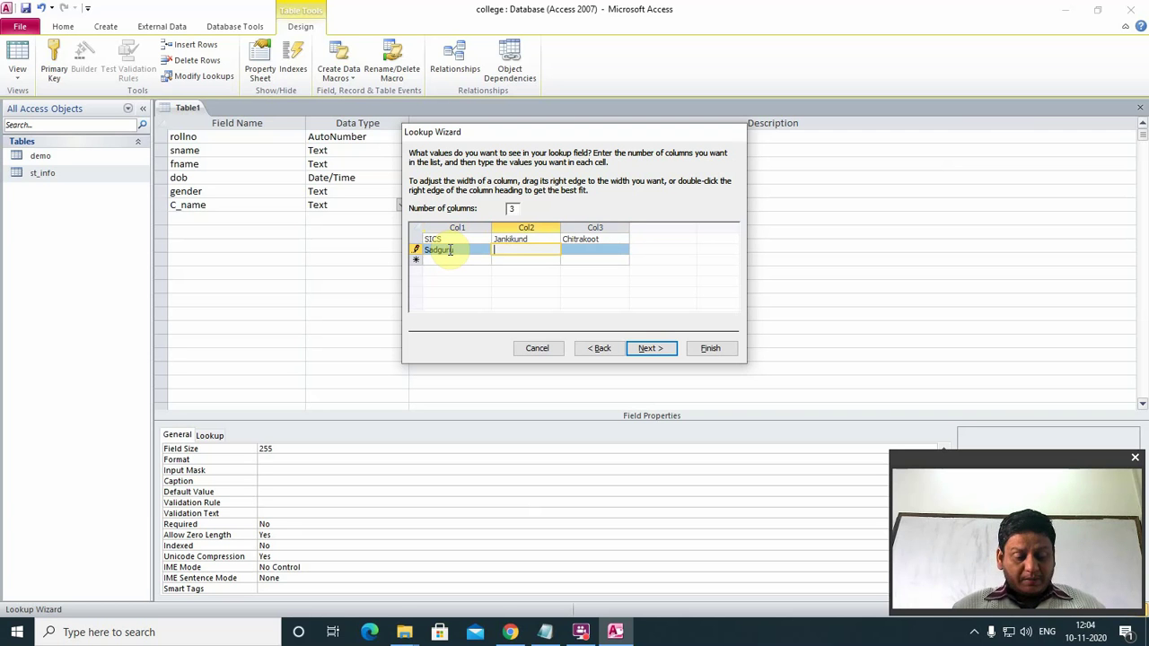
pyautogui.write('Kamta')
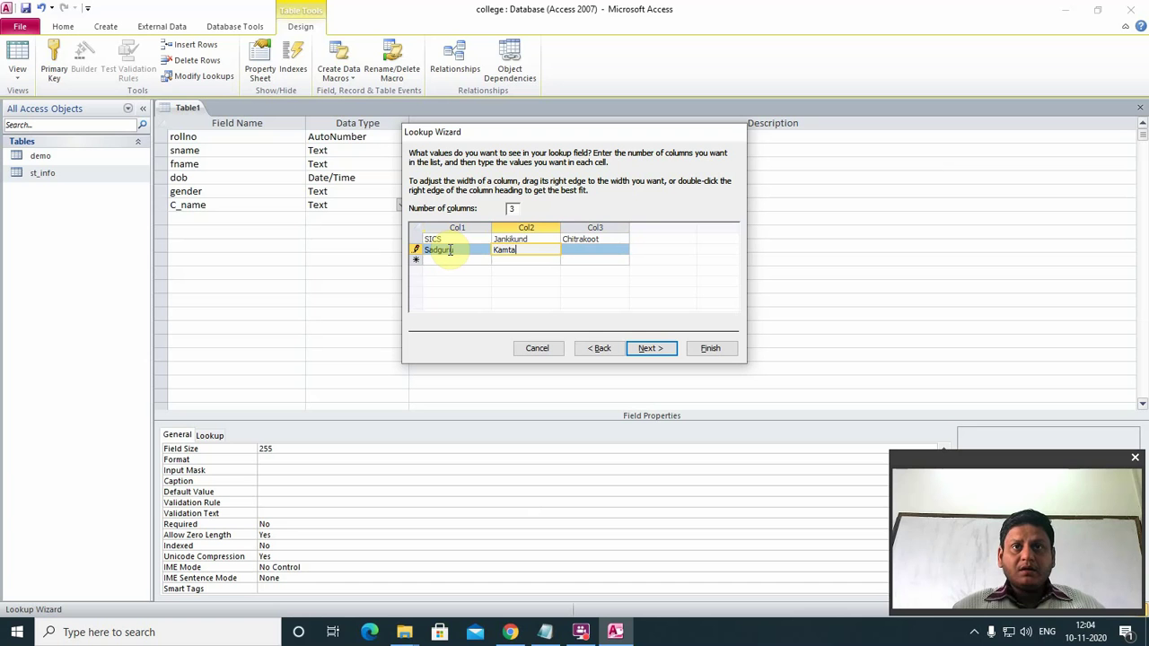
pyautogui.write('n')
pyautogui.press('Tab')
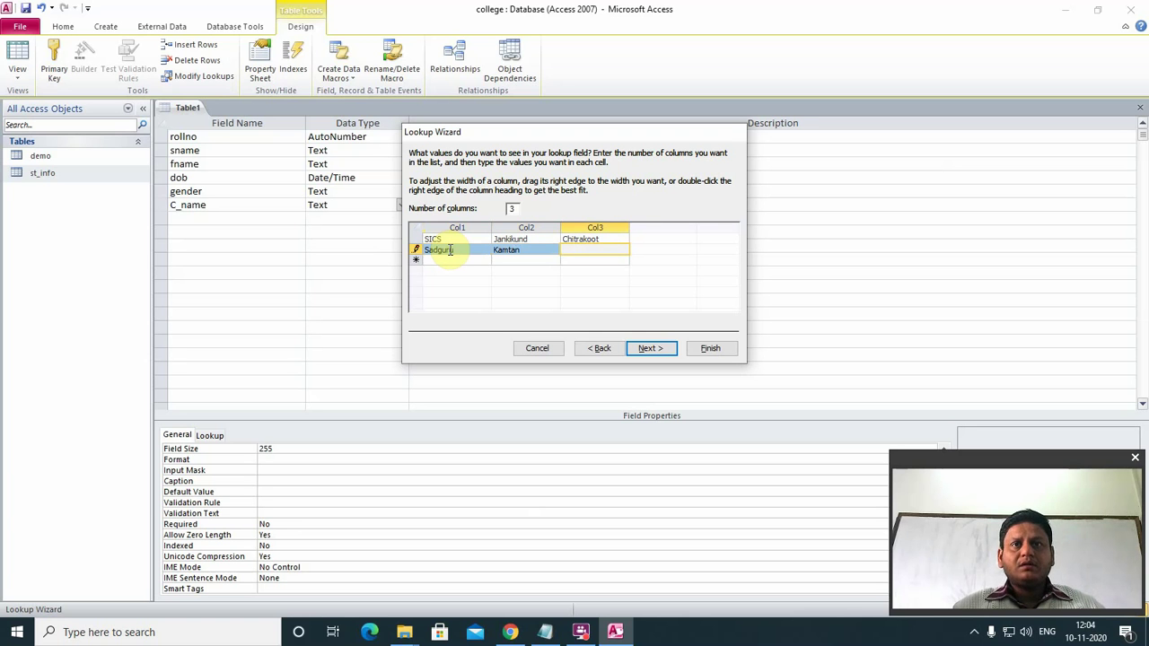
pyautogui.write('Ch')
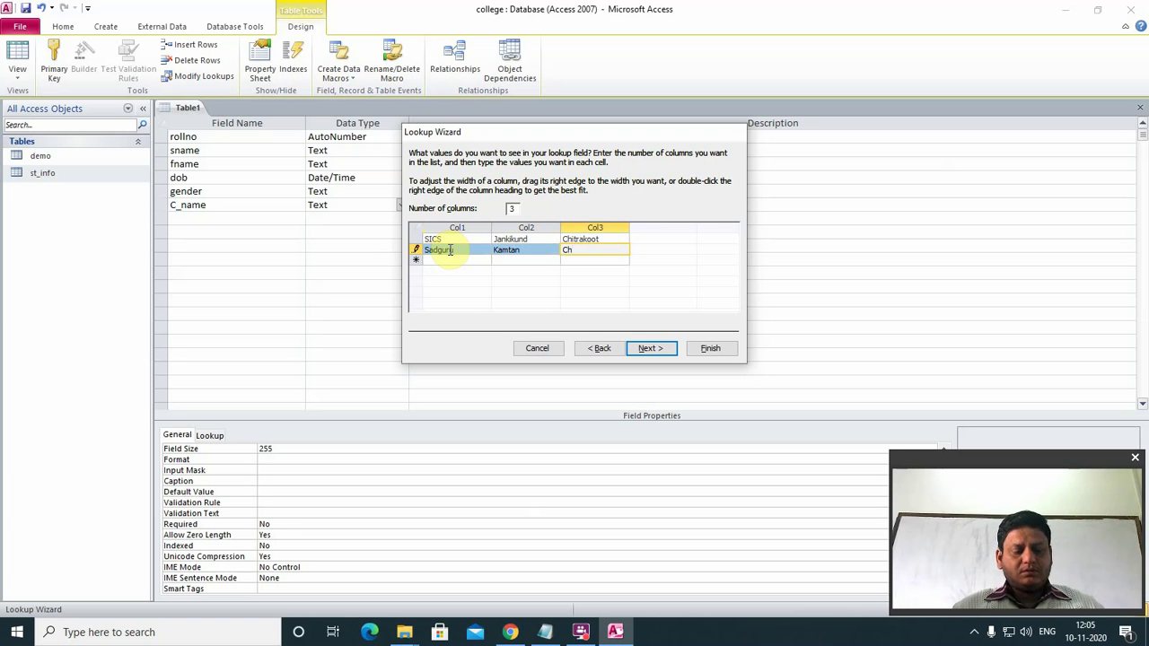
pyautogui.write('itrakoot')
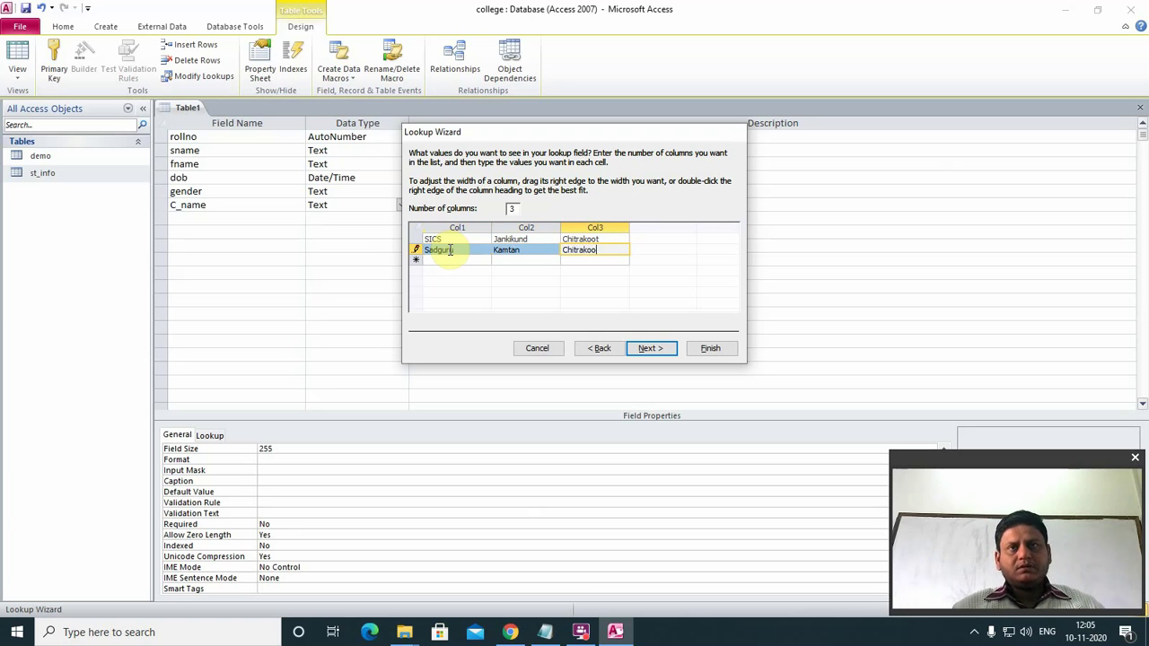
# - Finish the C_name lookup with Col1 as the column whose value is stored
pyautogui.click(648, 351)
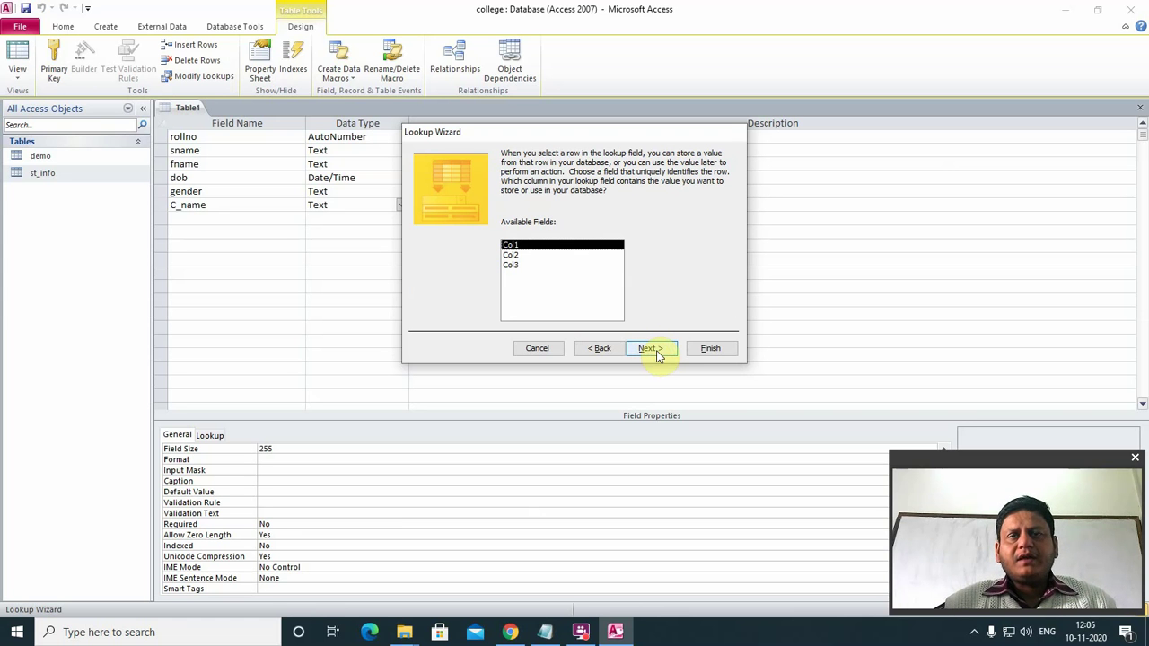
pyautogui.click(650, 350)
pyautogui.click(705, 352)
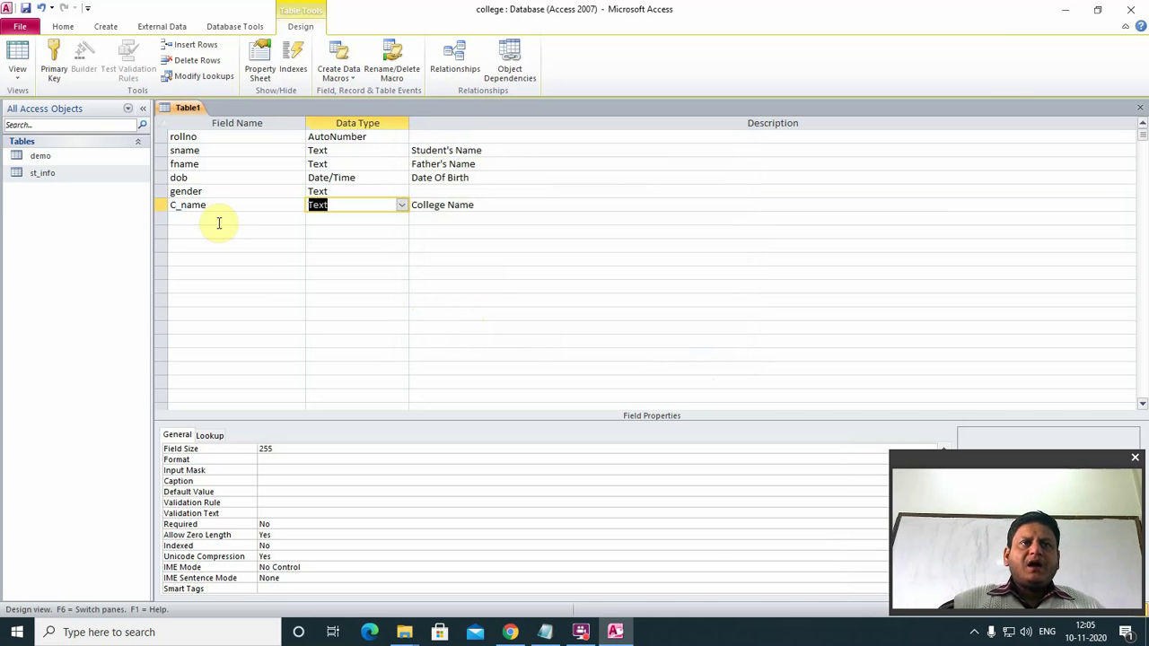
# - Add a field named hindi in the row below C_name
pyautogui.click(218, 221)
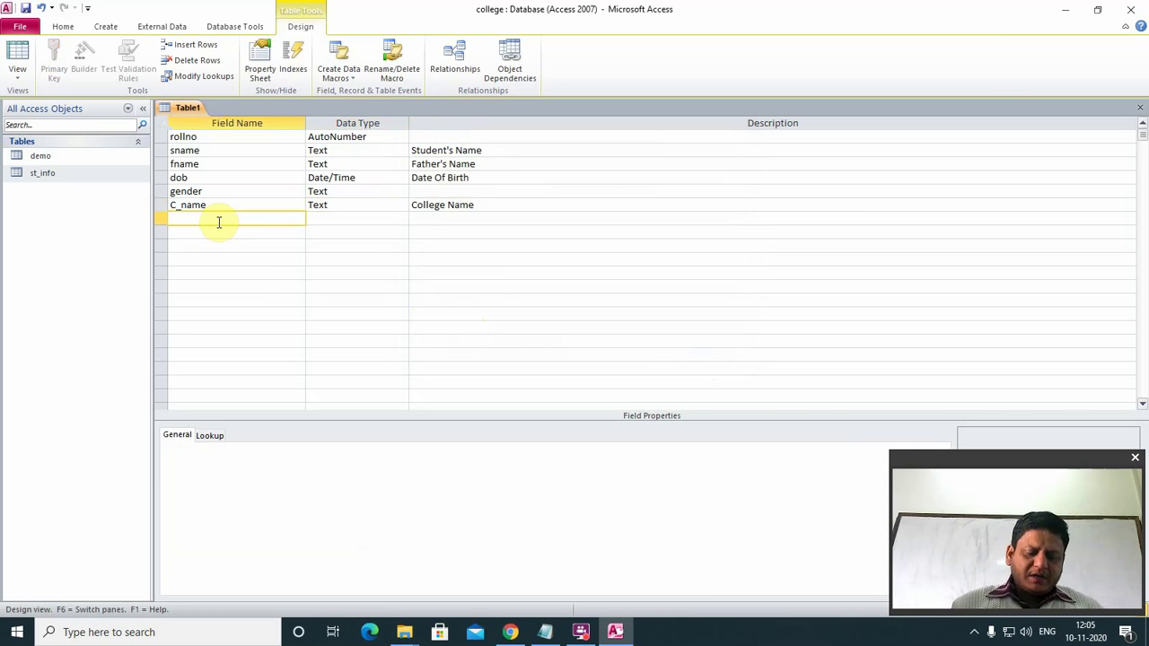
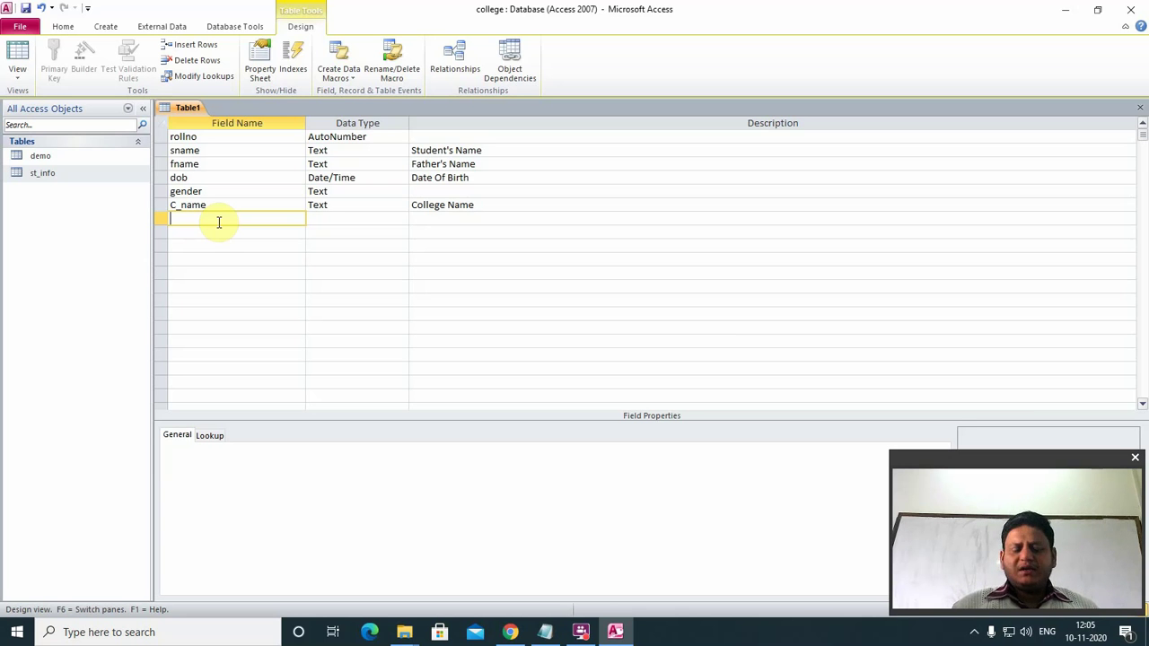
pyautogui.write('hindi')
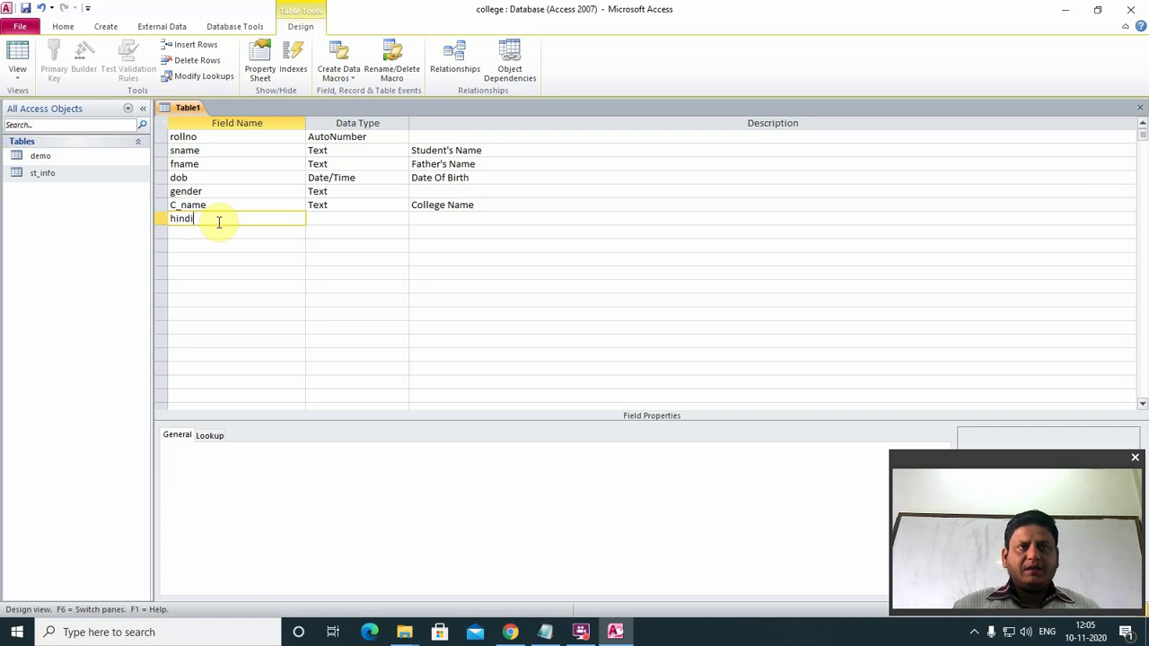
pyautogui.press('Tab')
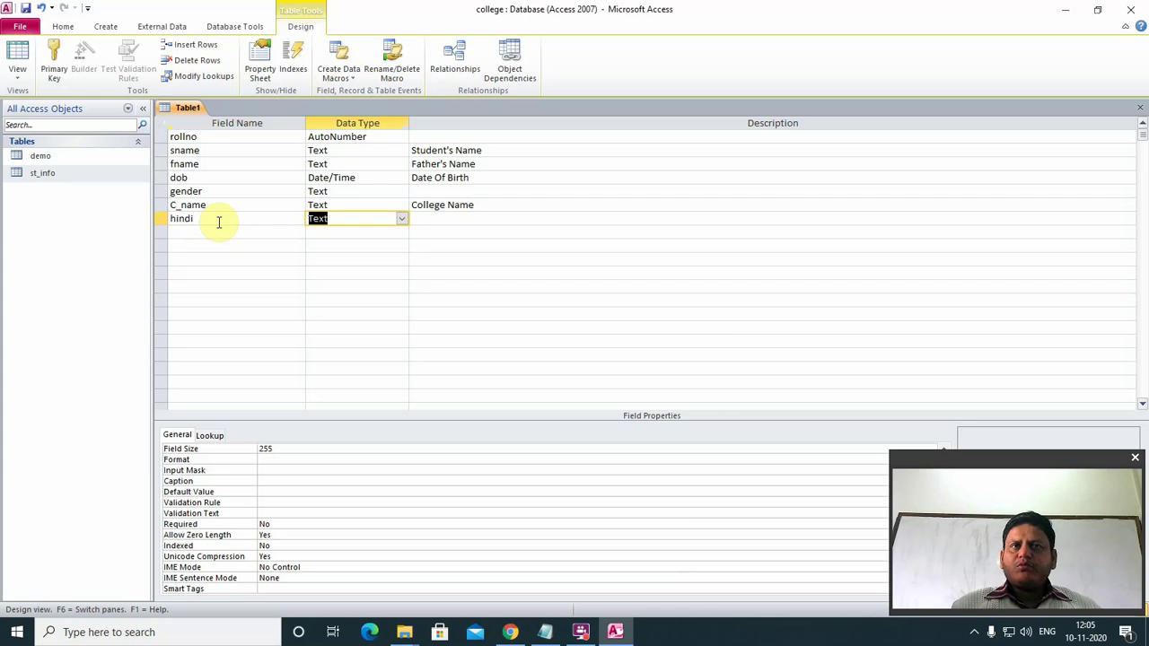
pyautogui.click(402, 219)
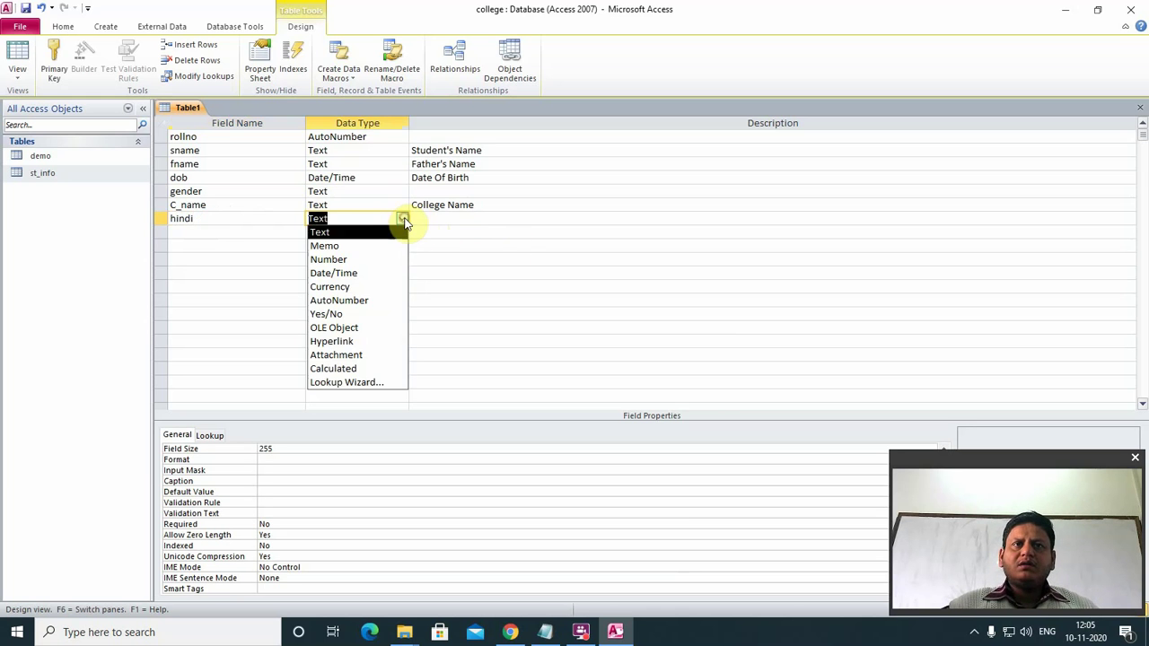
pyautogui.click(353, 369)
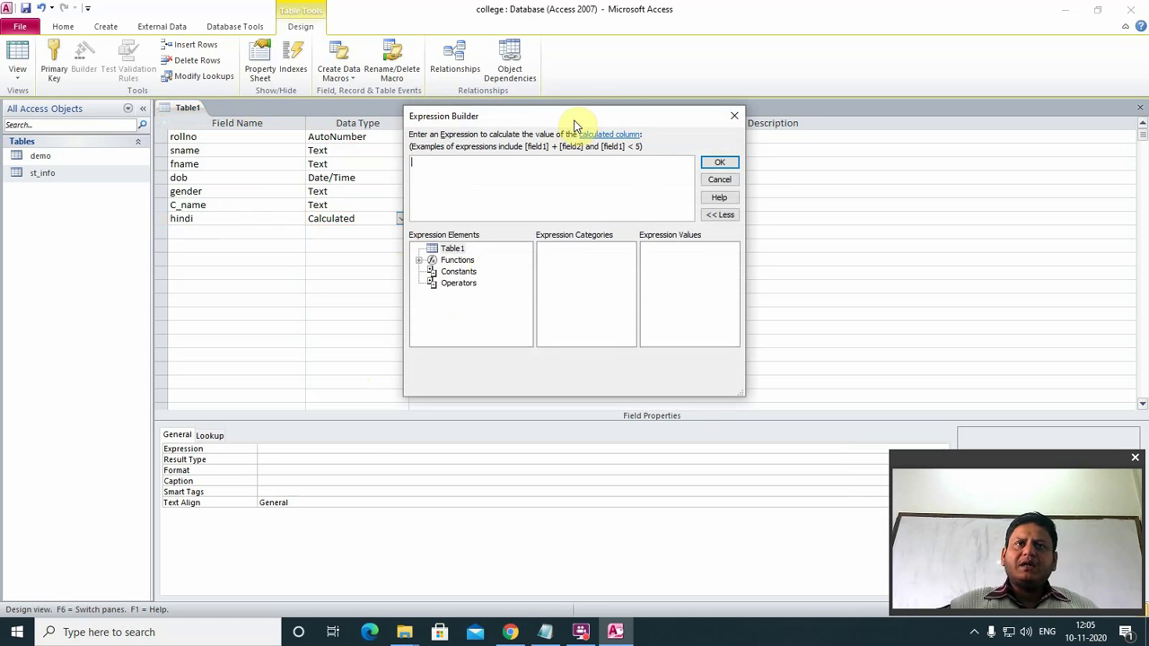
pyautogui.moveTo(574, 123); pyautogui.dragTo(536, 109)
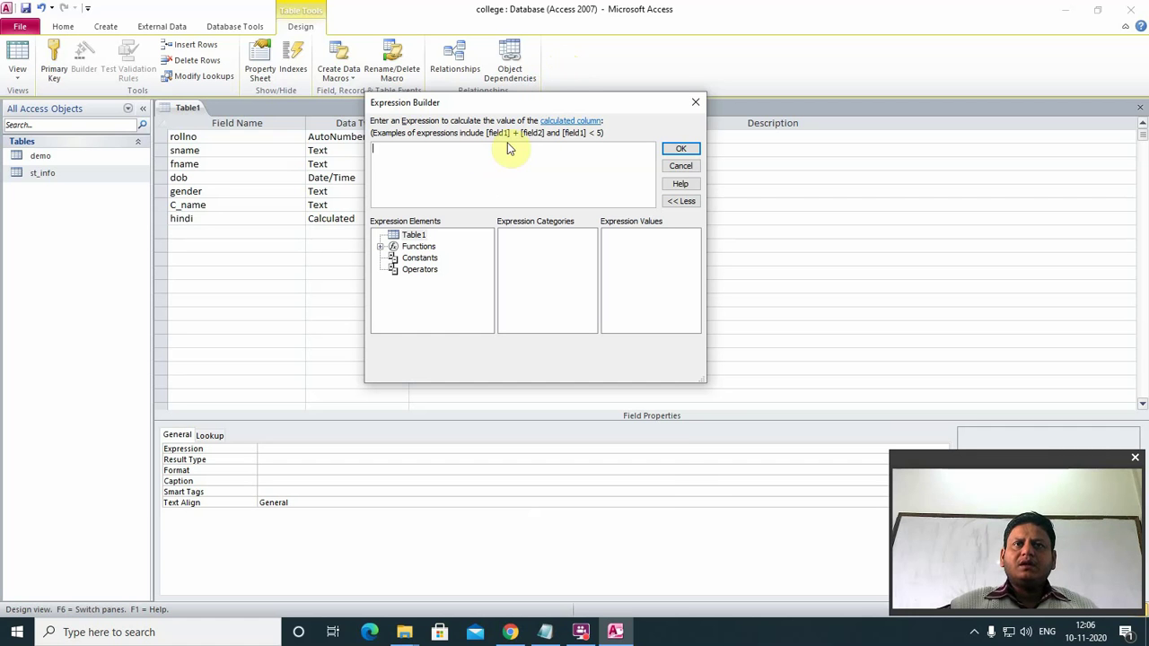
pyautogui.click(680, 167)
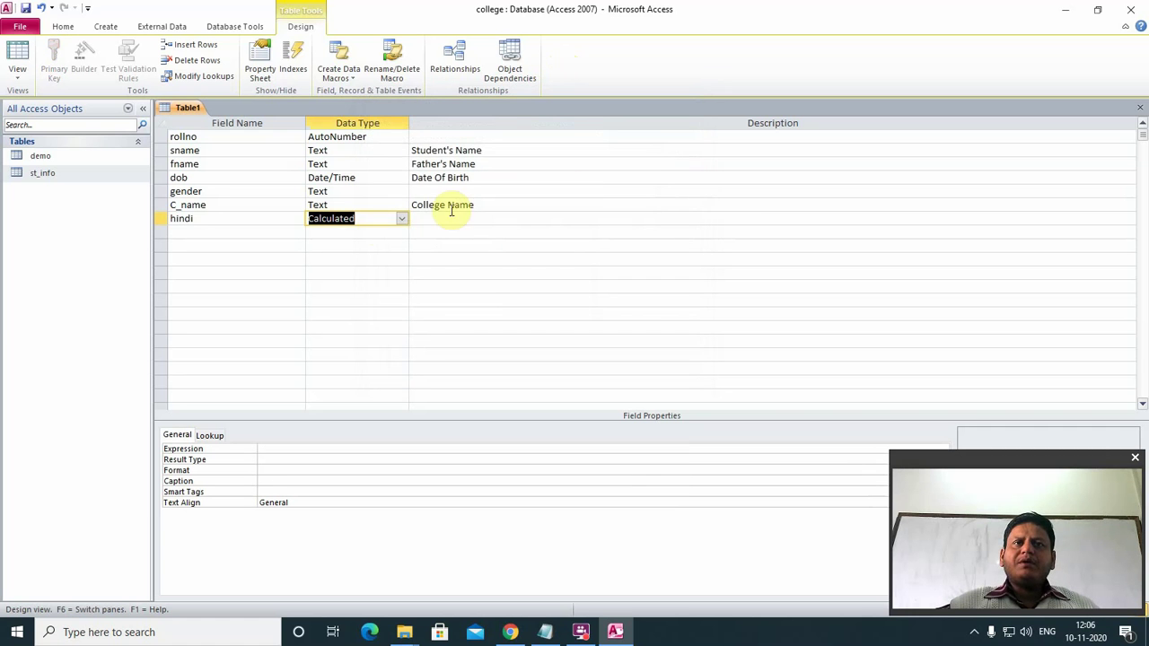
# - Set the hindi field's data type to Number and add an Enligsh field below it, also as Number
pyautogui.click(401, 219)
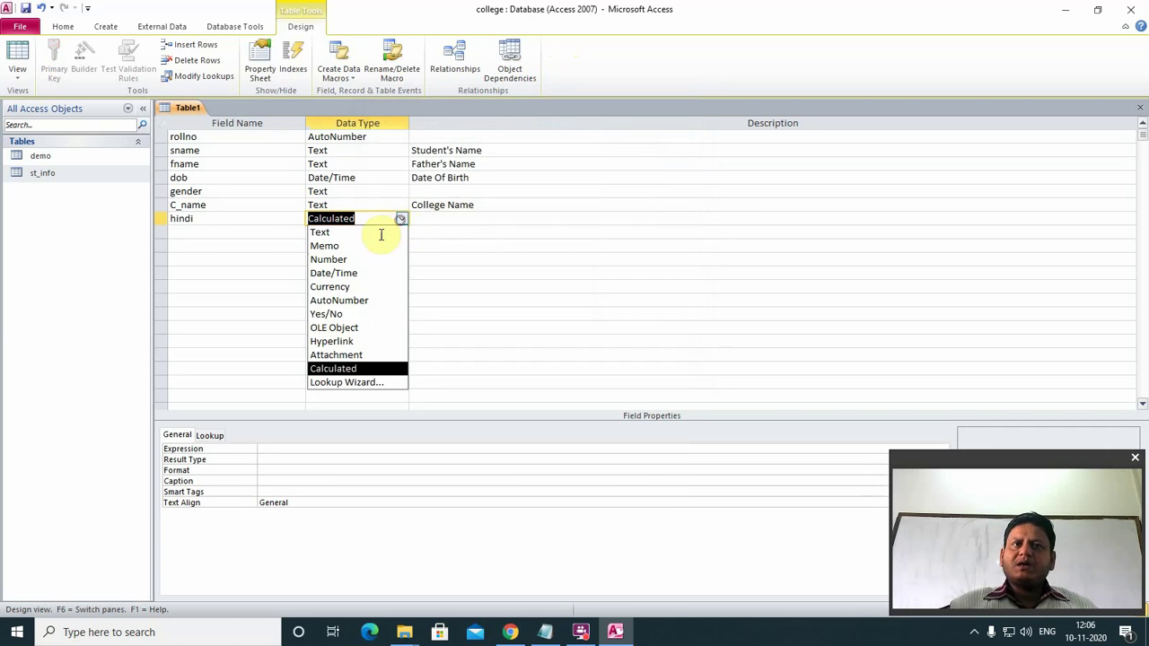
pyautogui.click(346, 261)
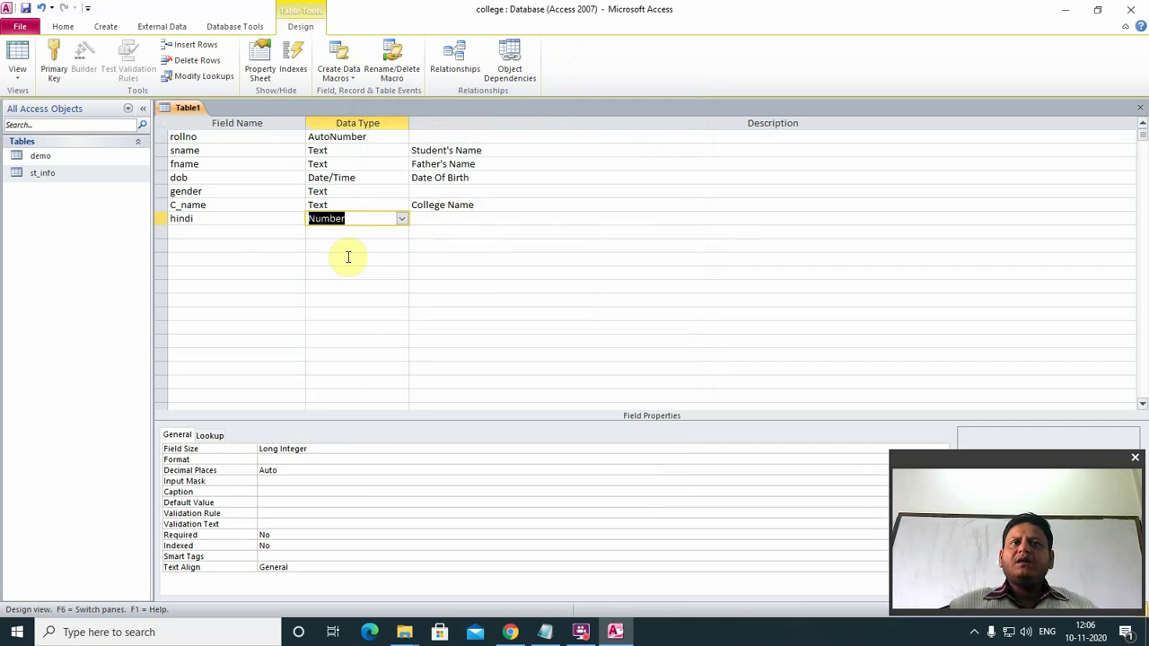
pyautogui.click(220, 232)
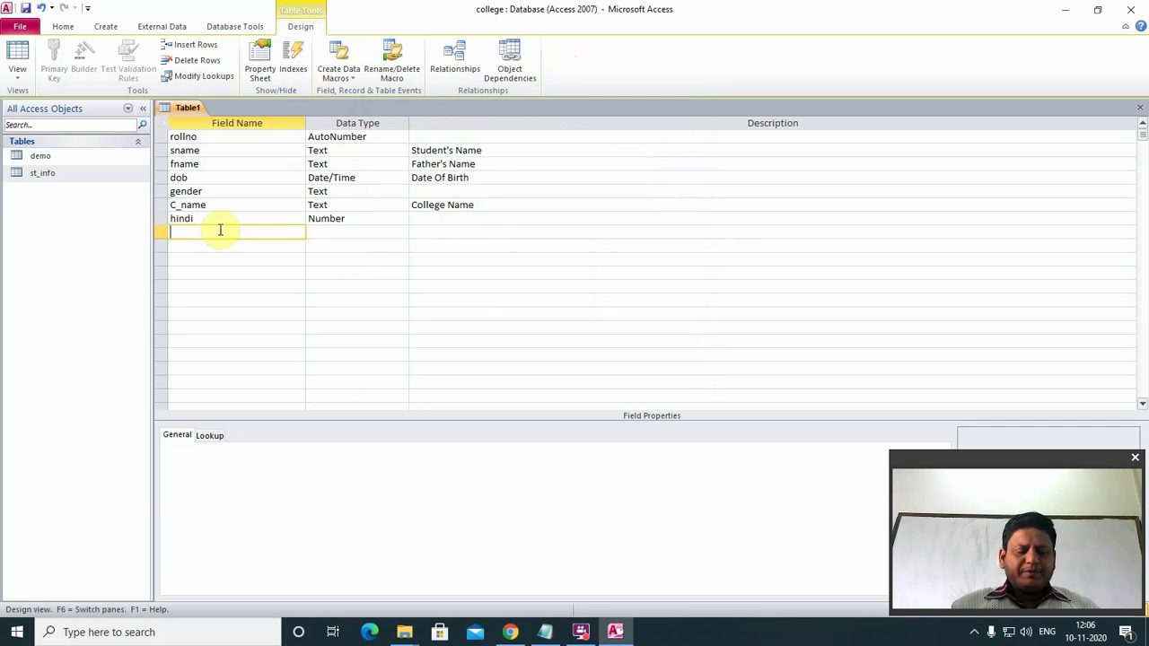
pyautogui.write('E')
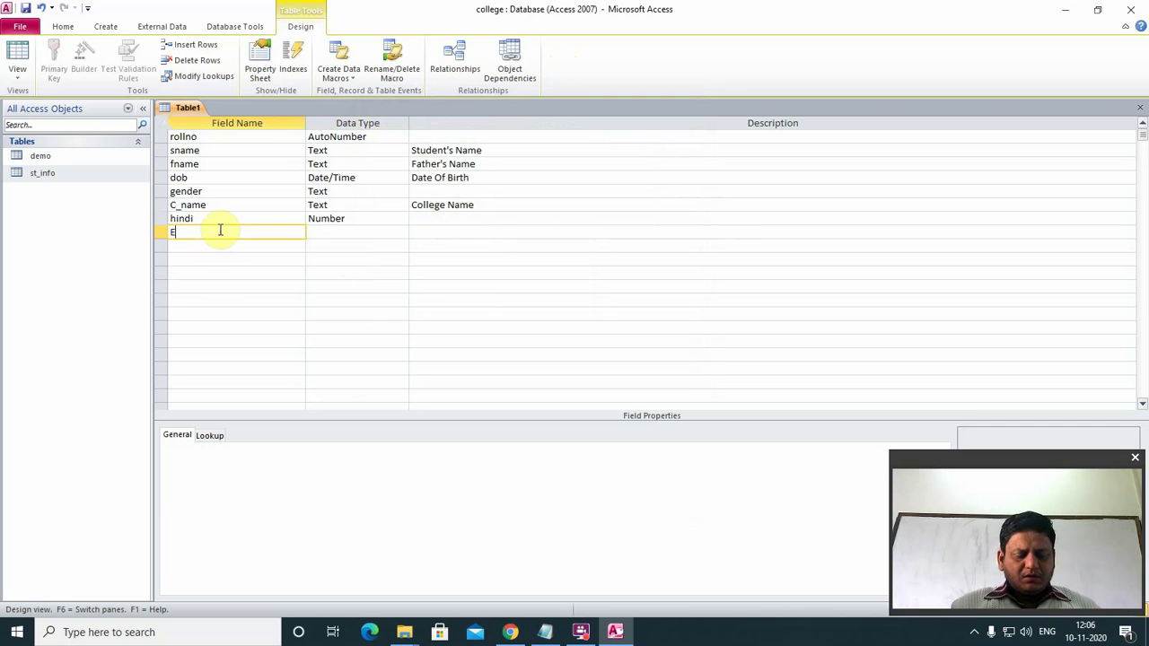
pyautogui.write('nligsh')
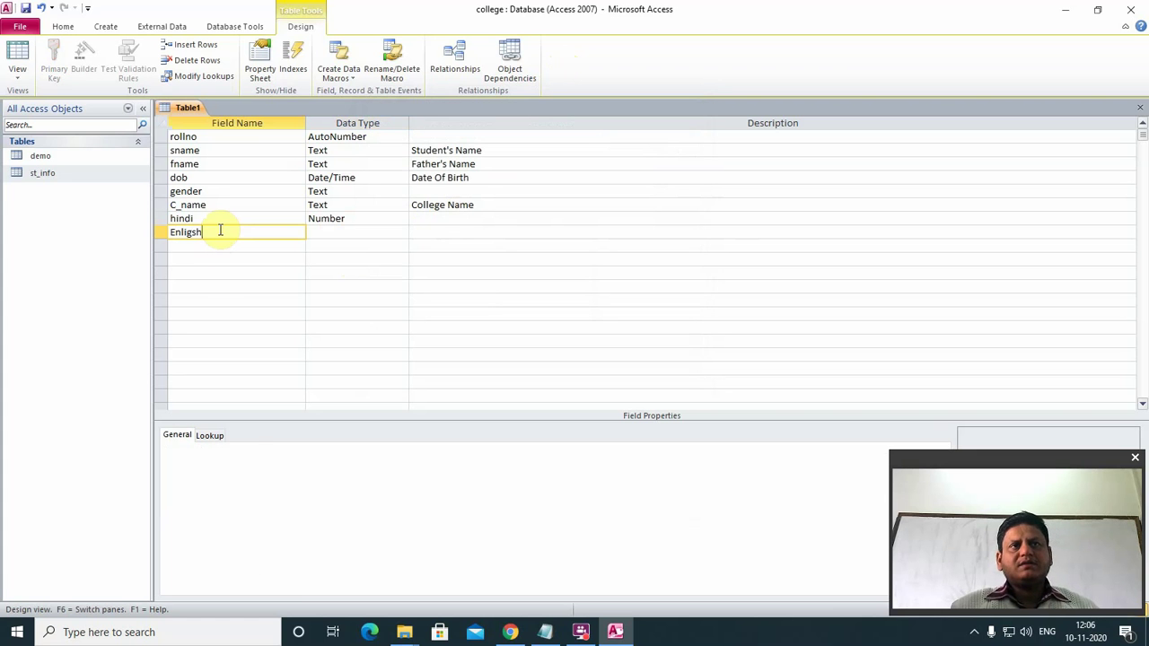
pyautogui.press('Tab')
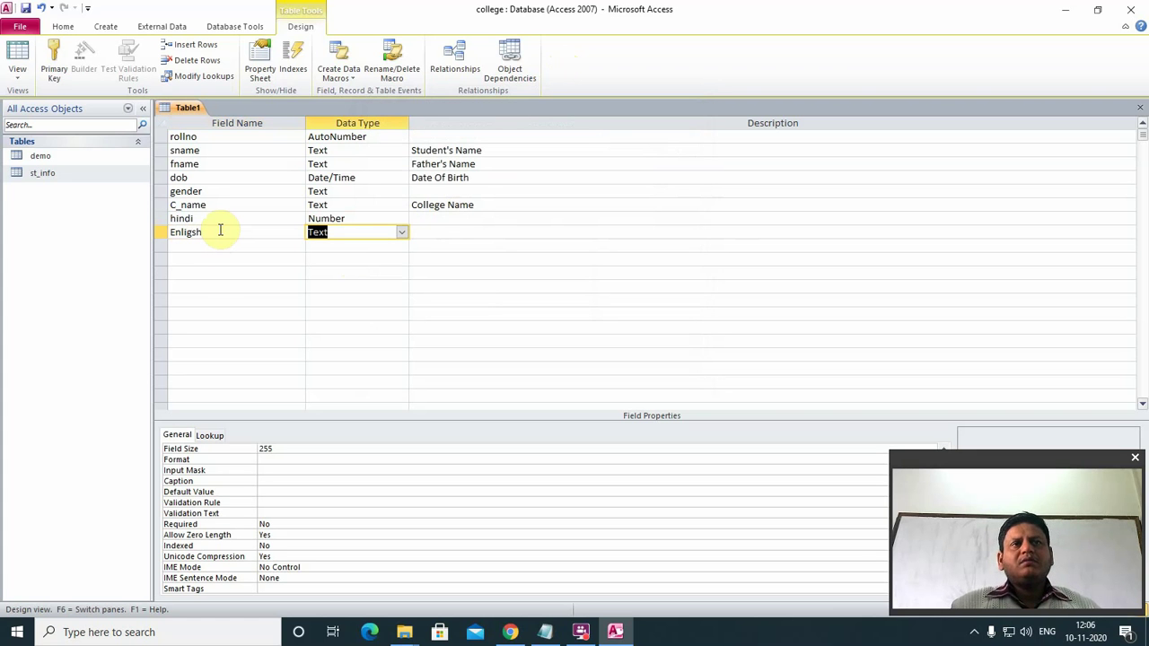
pyautogui.click(402, 233)
pyautogui.click(341, 273)
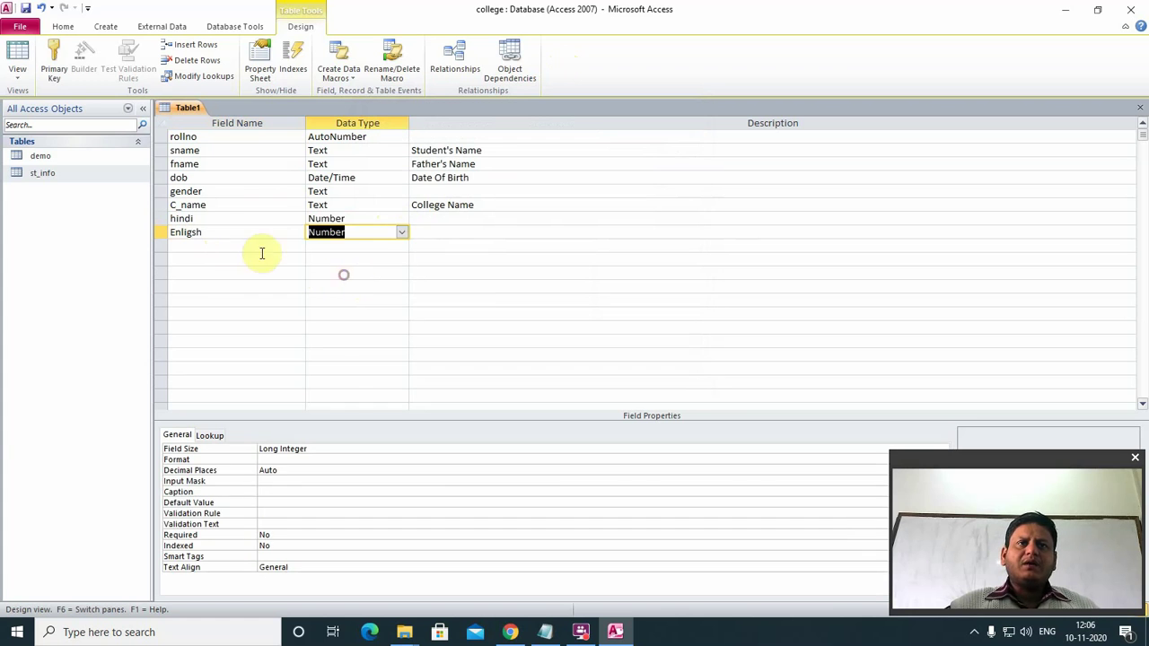
# - Add a Math field below Enligsh with the Number data type
pyautogui.click(206, 245)
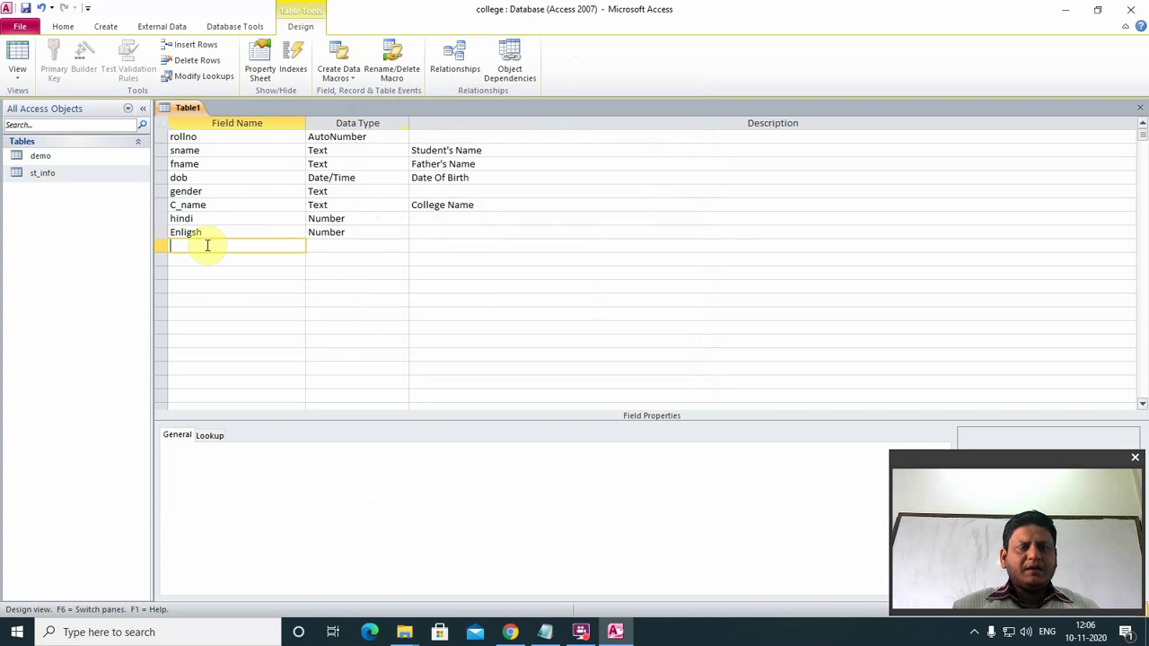
pyautogui.write('Math')
pyautogui.press('Tab')
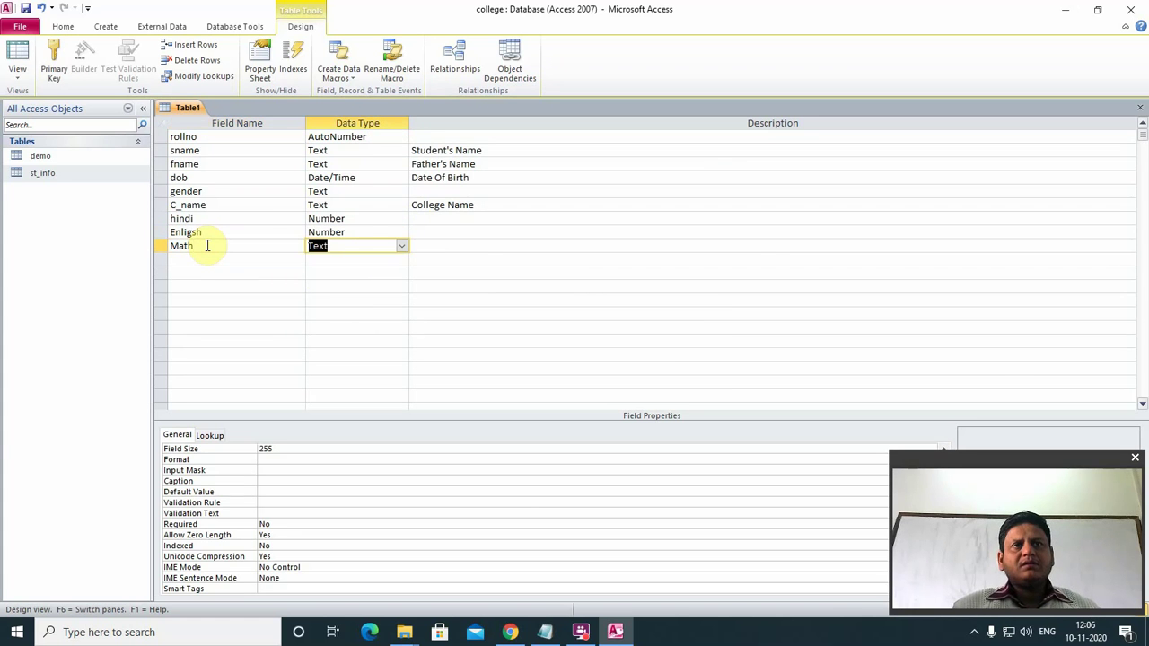
pyautogui.click(402, 247)
pyautogui.click(363, 287)
# - Add a socialscience field below Math with the Number data type
pyautogui.click(253, 262)
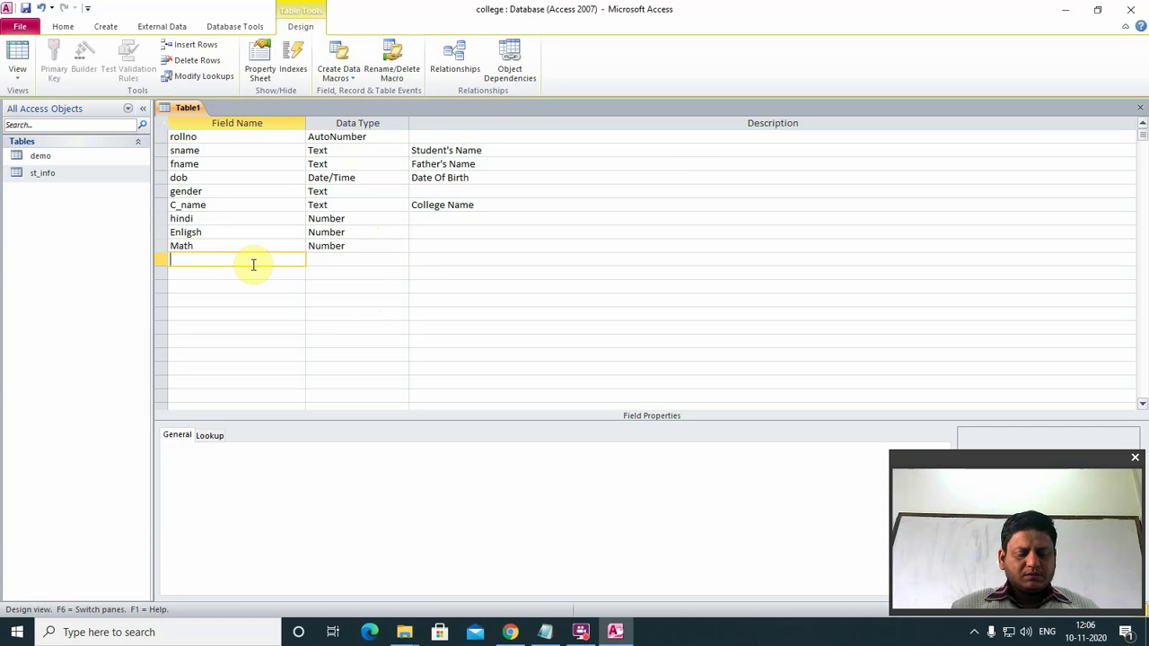
pyautogui.write('social')
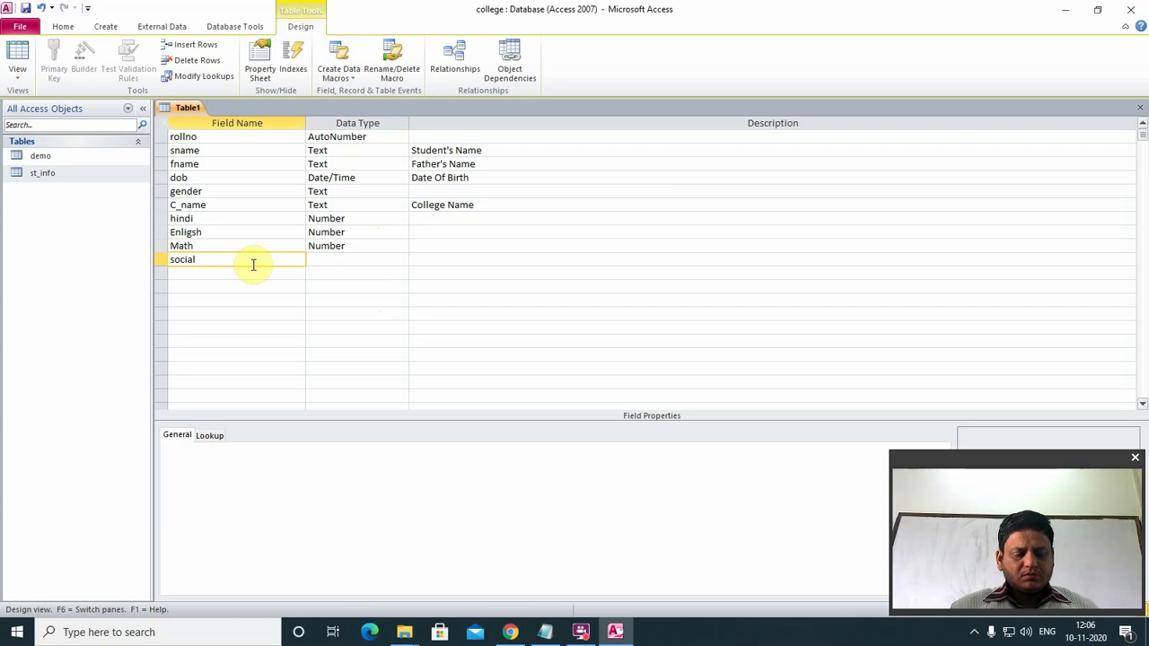
pyautogui.write('s')
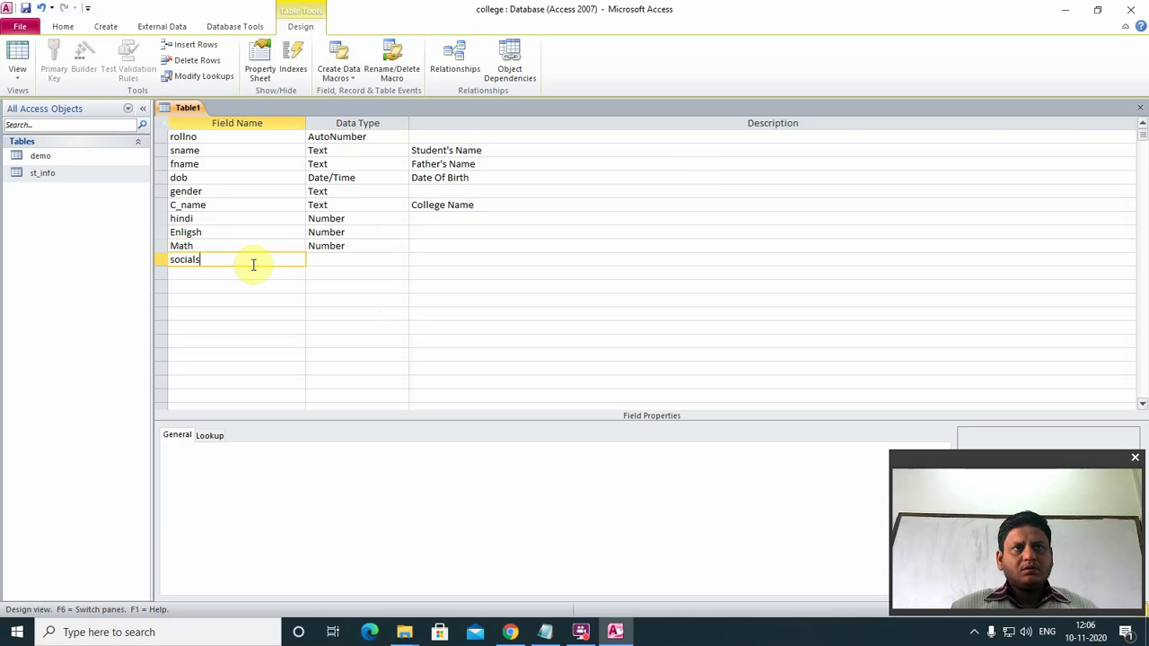
pyautogui.write('cience')
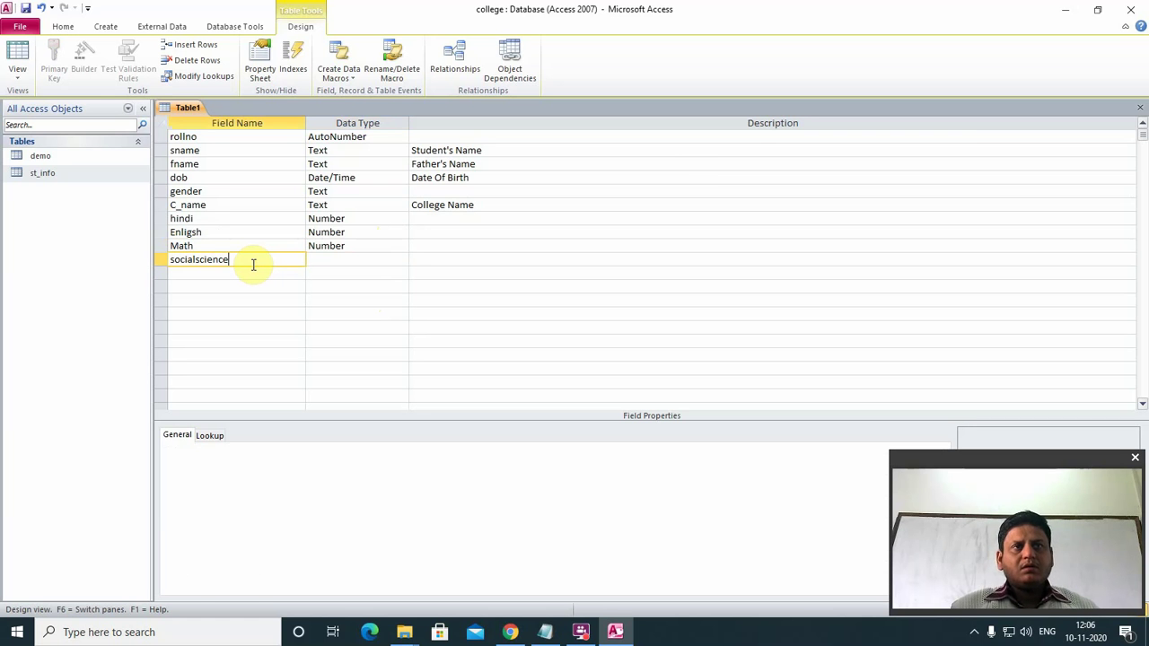
pyautogui.press('Tab')
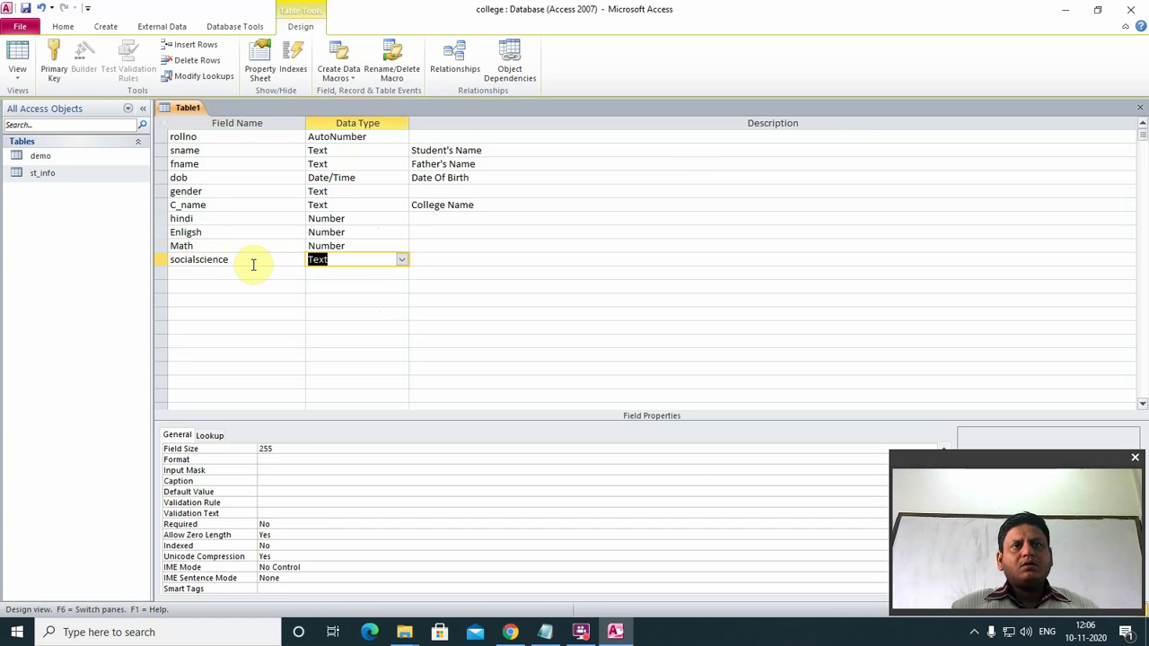
pyautogui.write('number')
pyautogui.press('Tab')
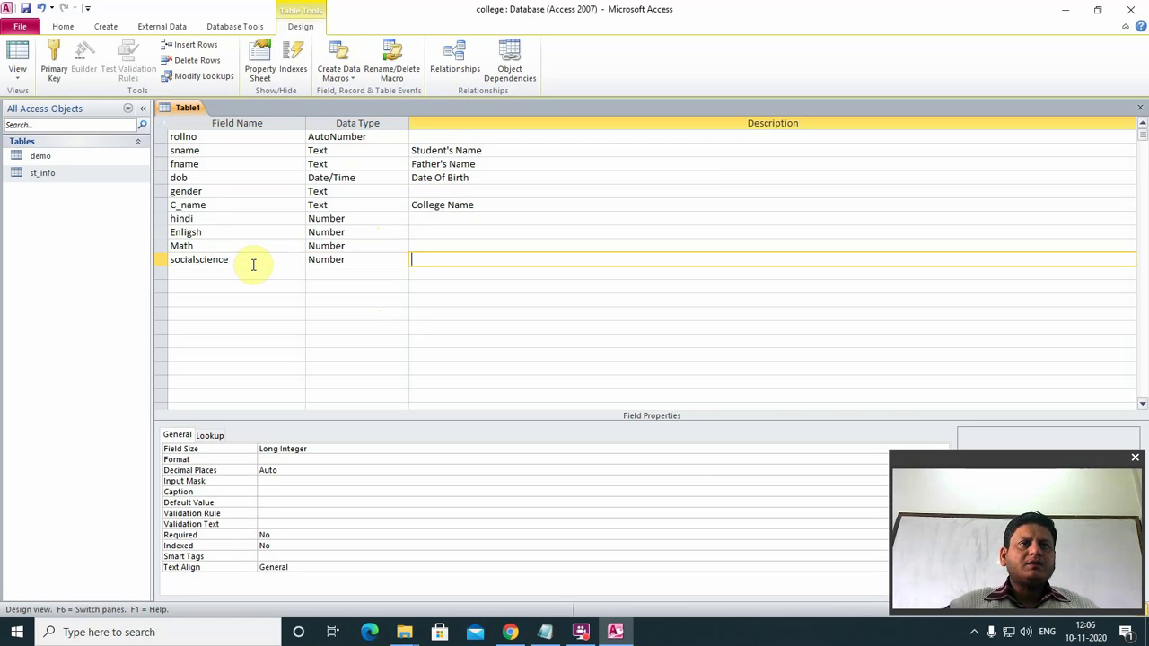
# - Add a science field below socialscience with the Number data type
pyautogui.click(188, 270)
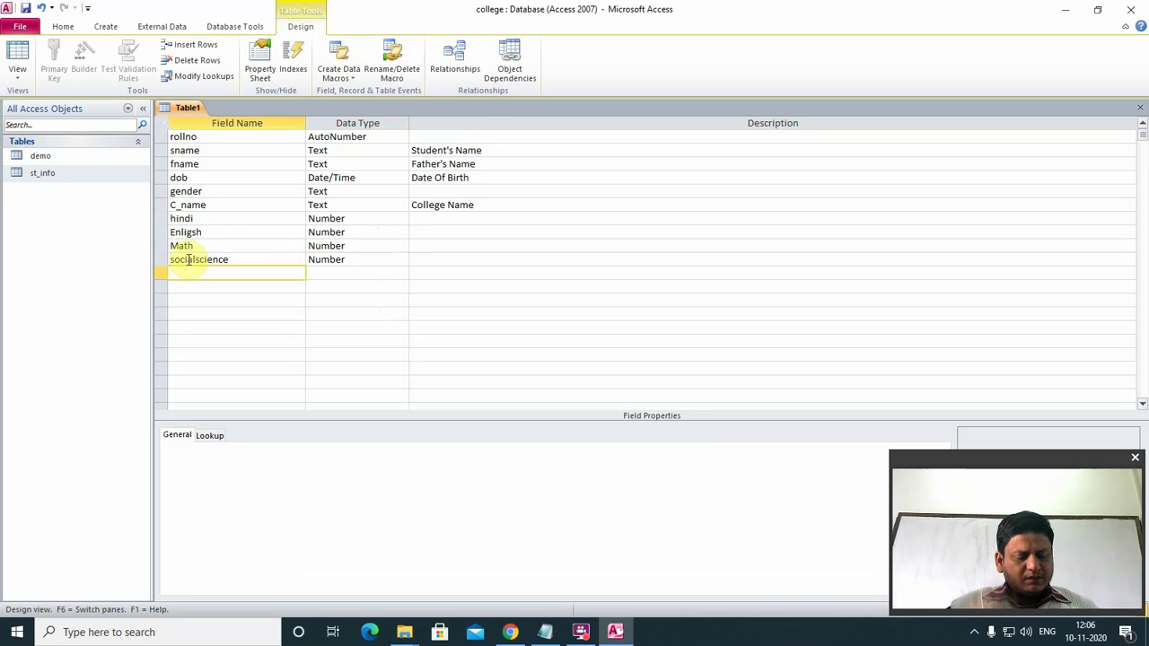
pyautogui.write('s')
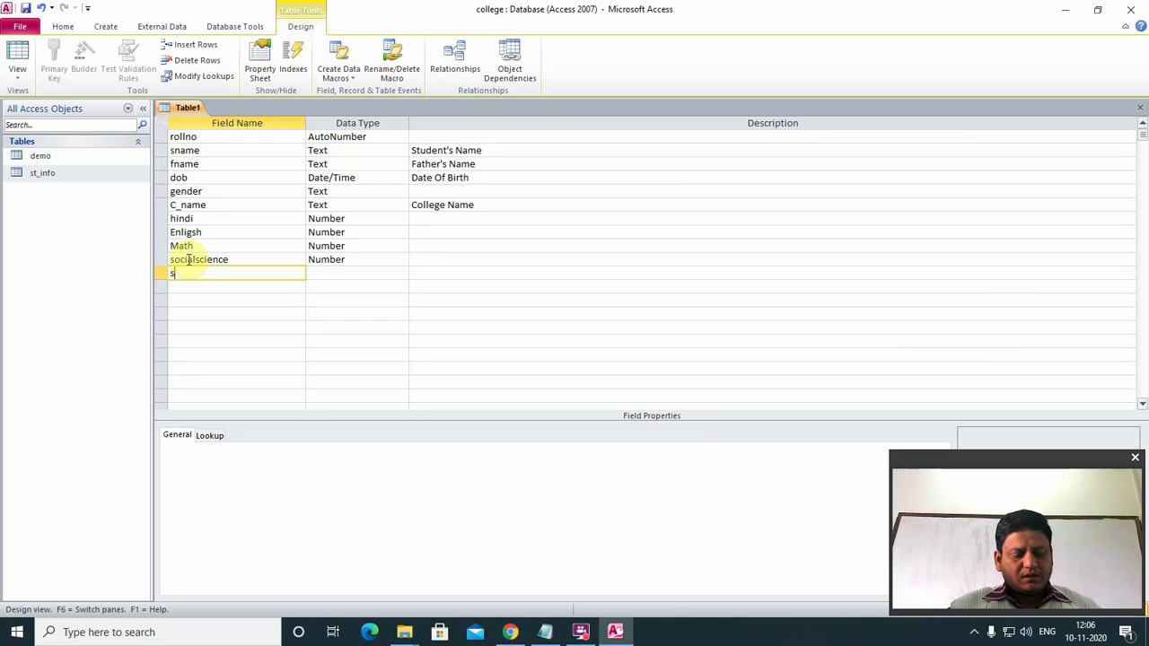
pyautogui.write('c')
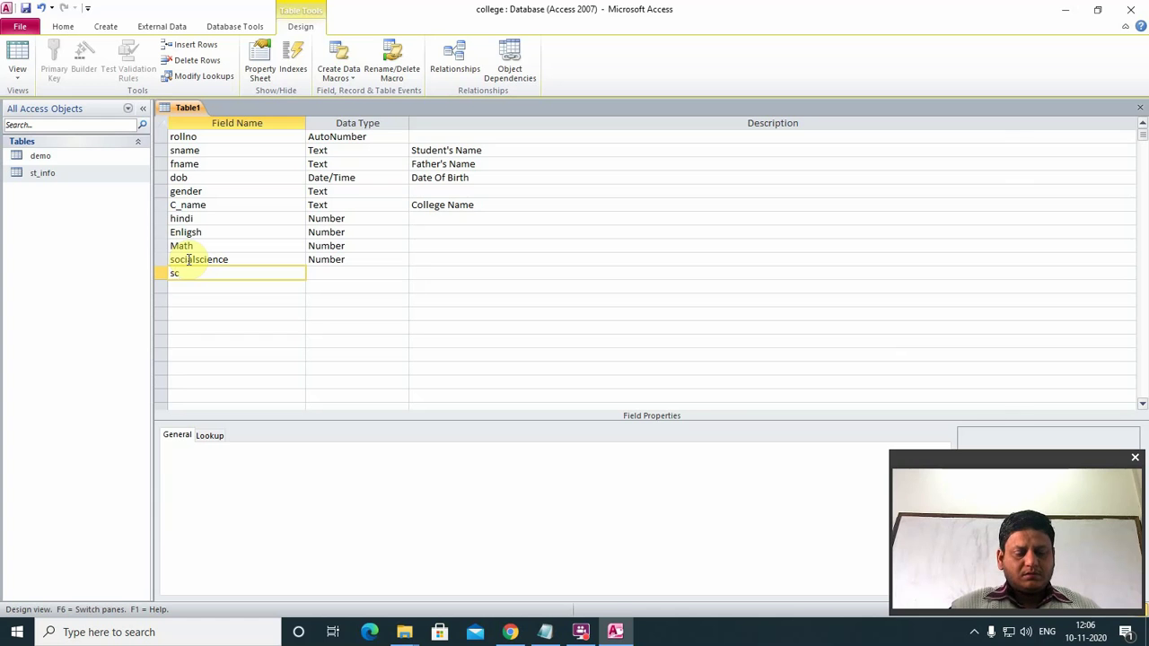
pyautogui.write('ience')
pyautogui.press('Tab')
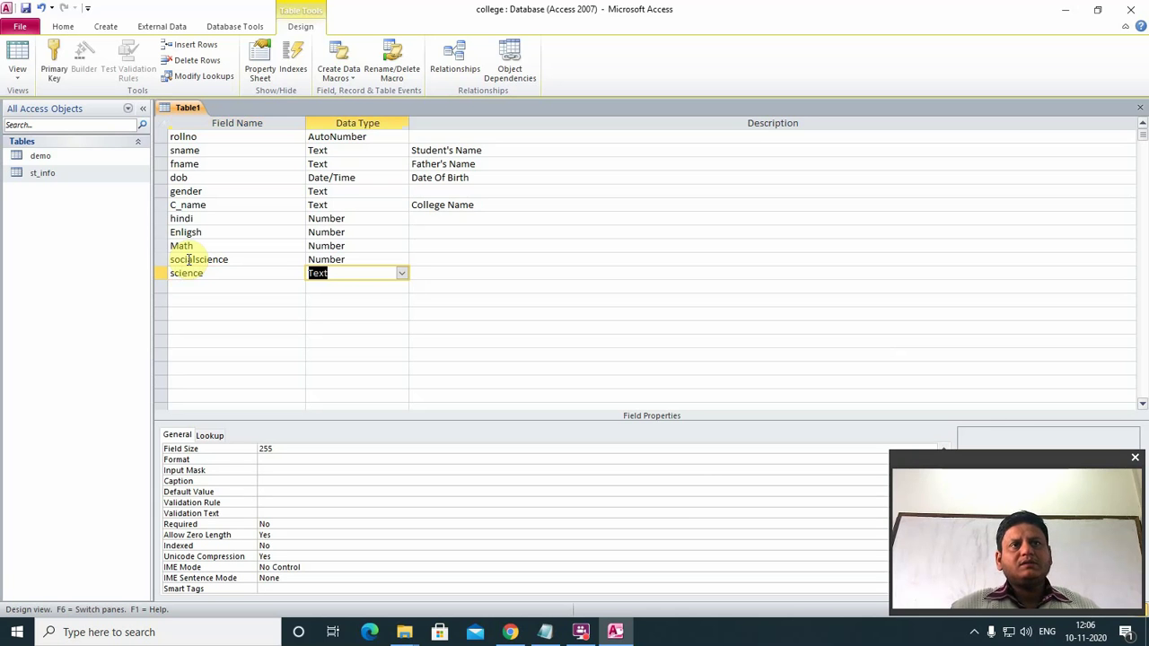
pyautogui.write('number')
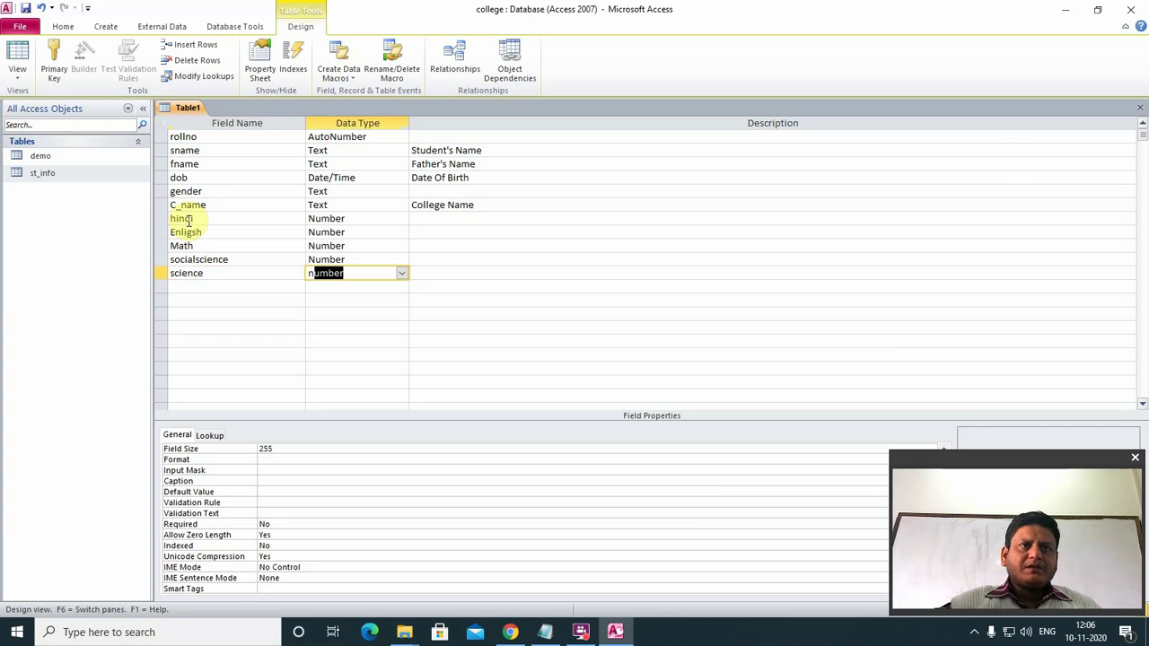
pyautogui.click(189, 220)
pyautogui.click(188, 233)
pyautogui.click(190, 245)
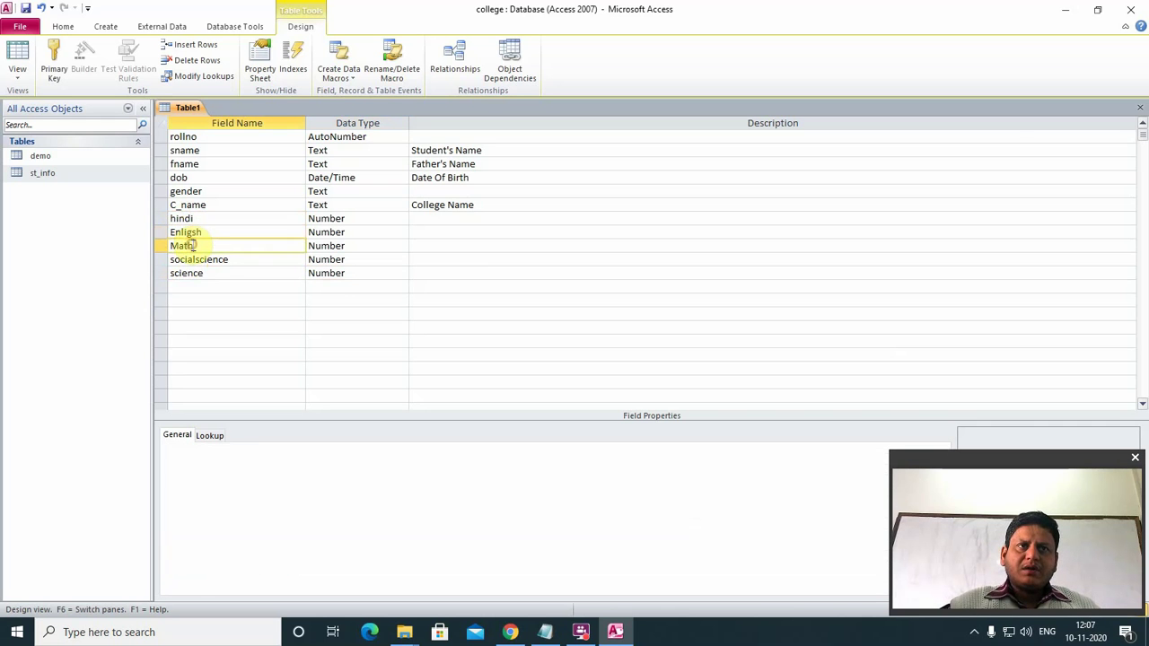
pyautogui.click(212, 259)
pyautogui.click(206, 274)
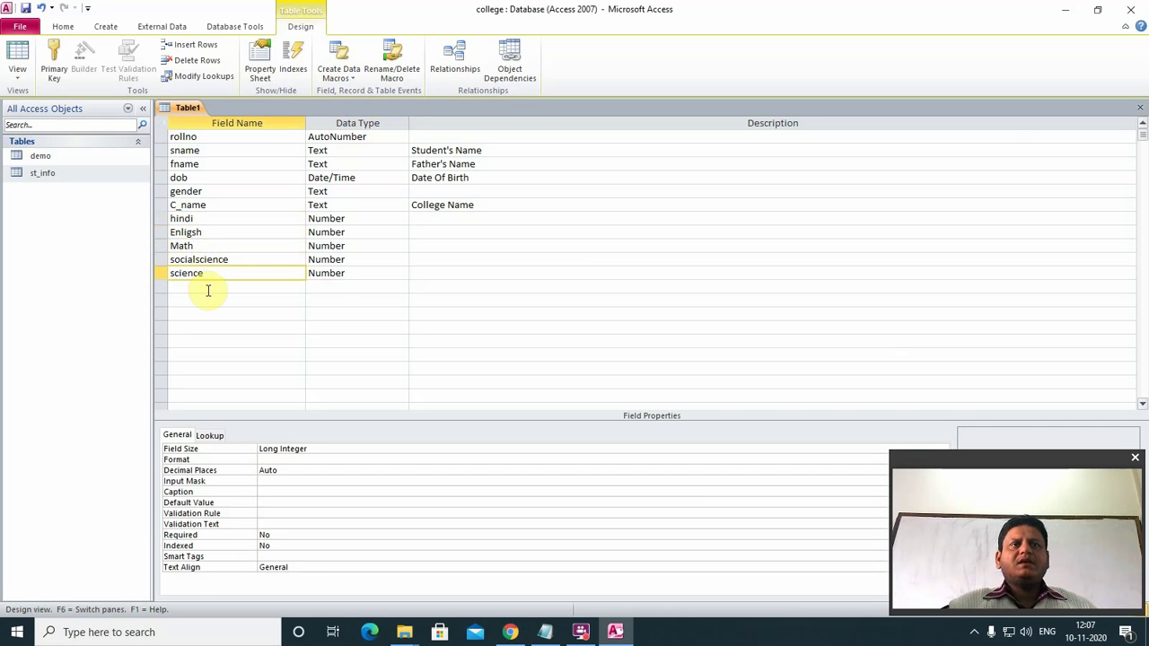
# - Add a Total field below science with the Calculated data type
pyautogui.click(208, 287)
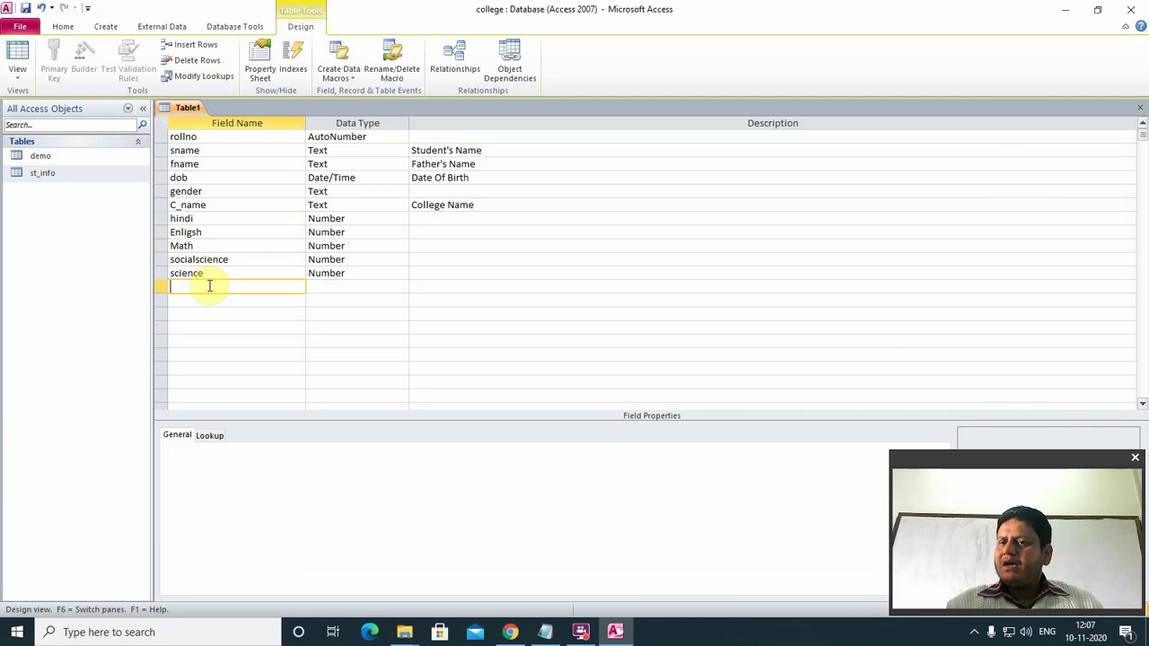
pyautogui.write('T')
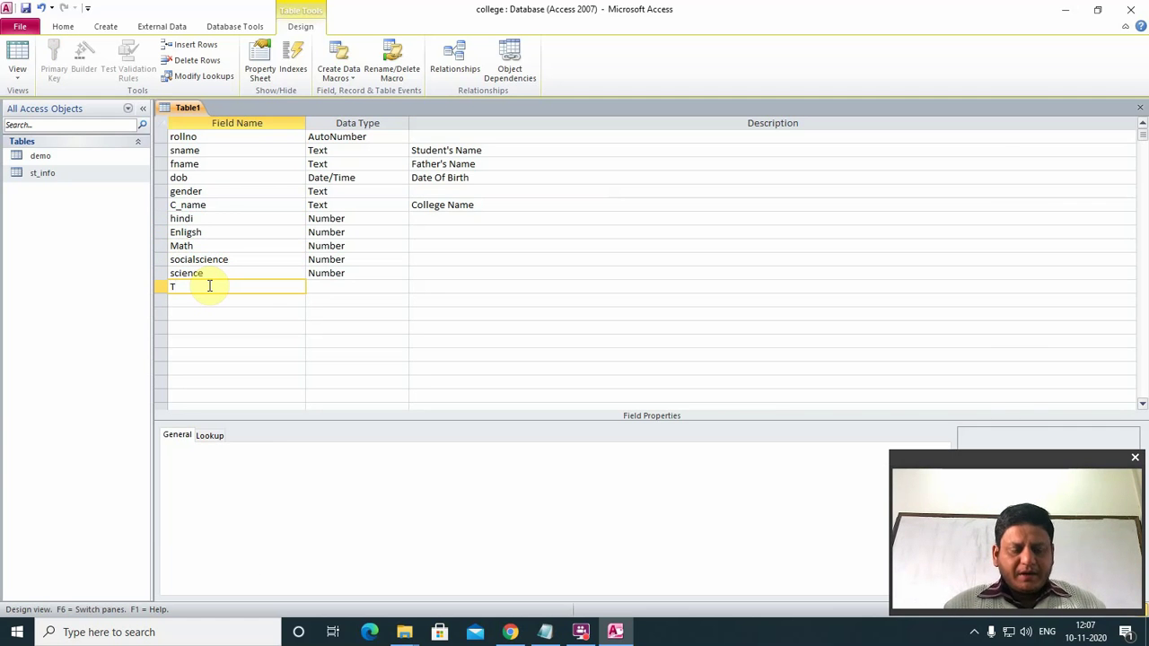
pyautogui.write('otal')
pyautogui.press('Tab')
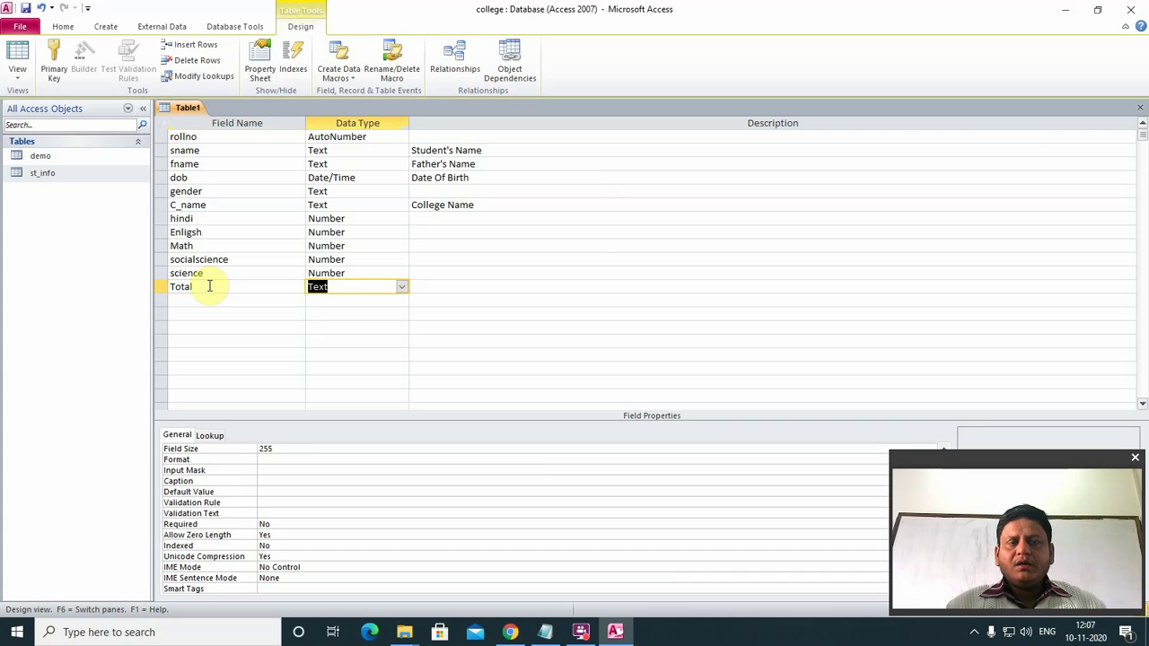
pyautogui.write('calculated')
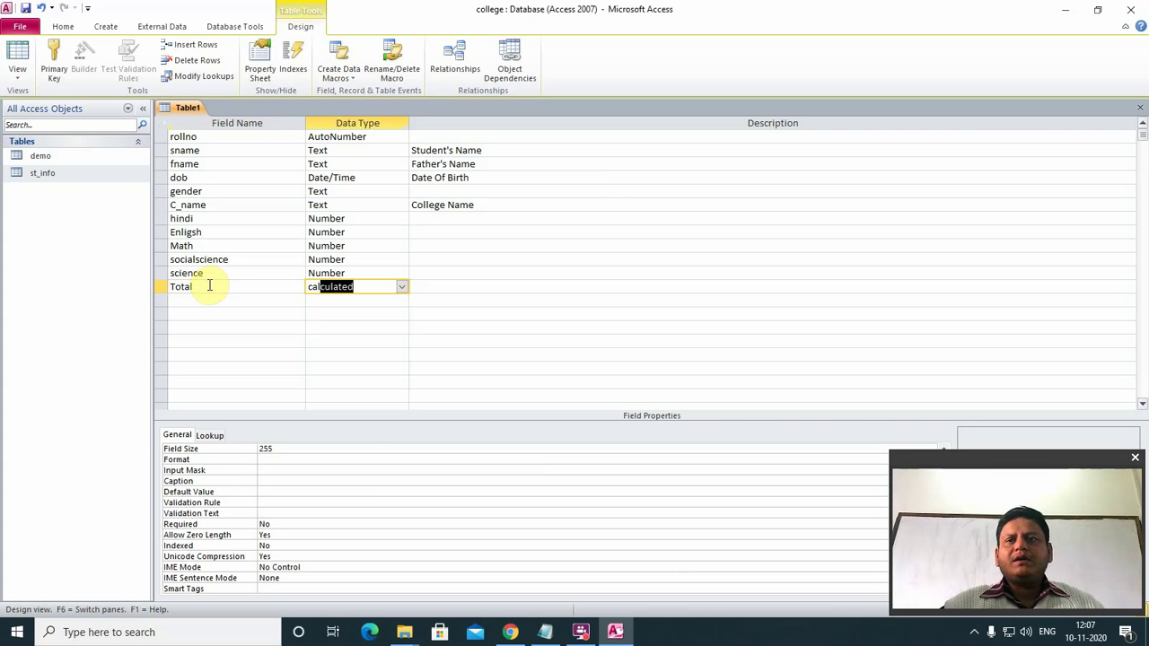
pyautogui.click(401, 287)
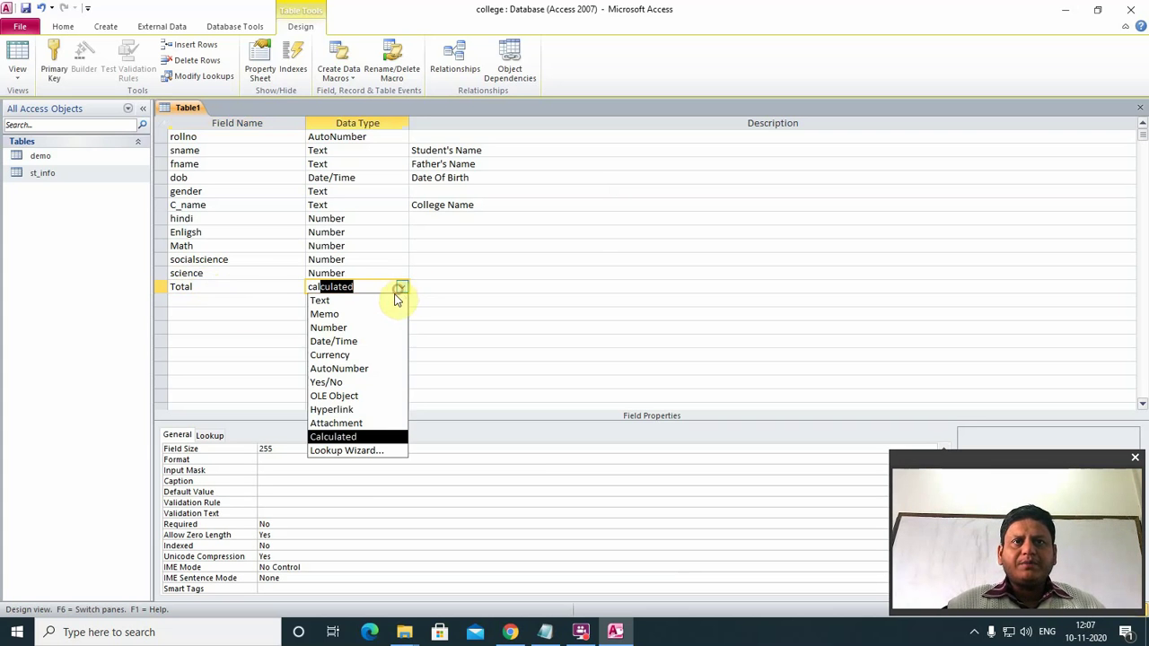
pyautogui.click(350, 436)
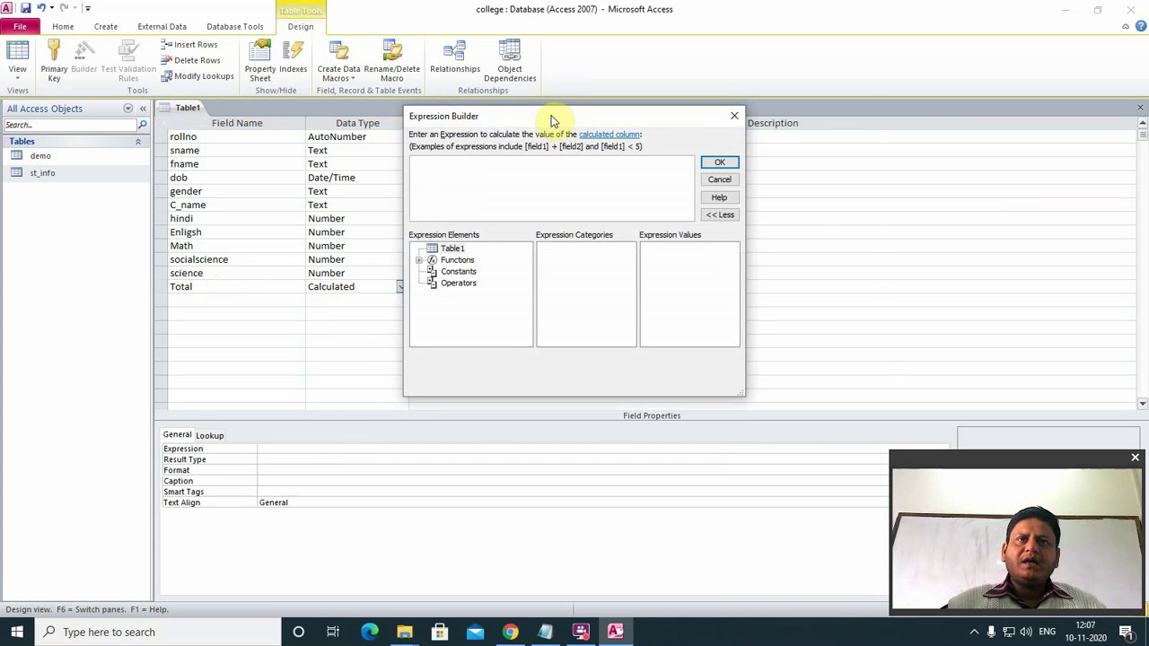
# - Move the Expression Builder clear of the field list and start the Total expression with [hindi]
pyautogui.moveTo(557, 116); pyautogui.dragTo(695, 88)
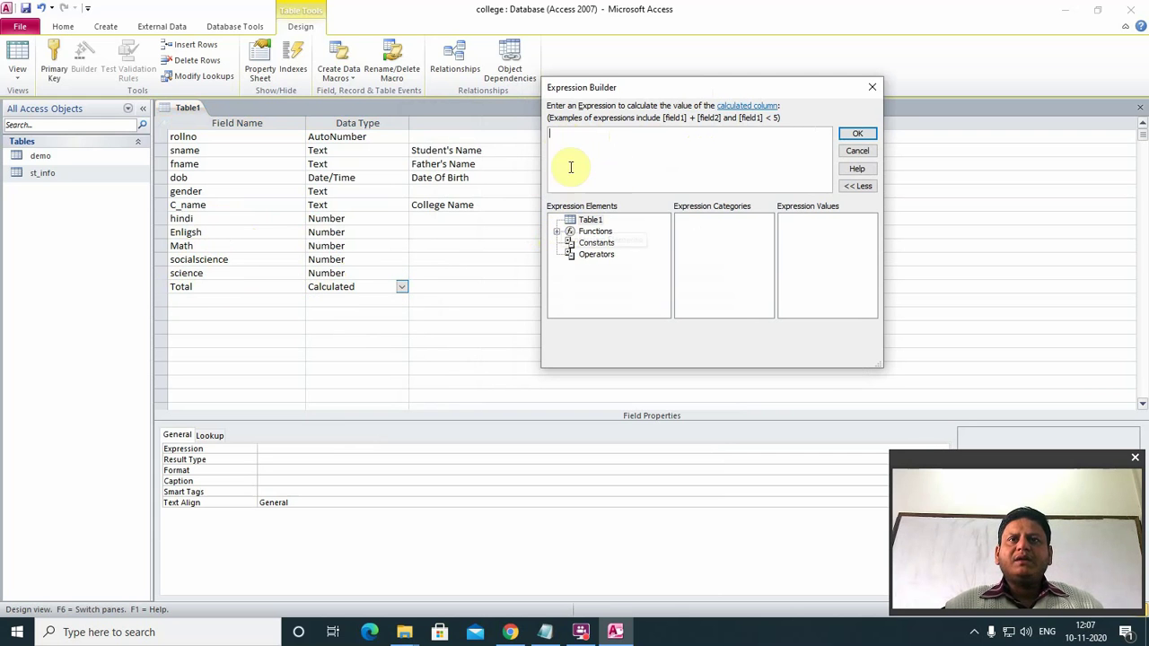
pyautogui.click(192, 224)
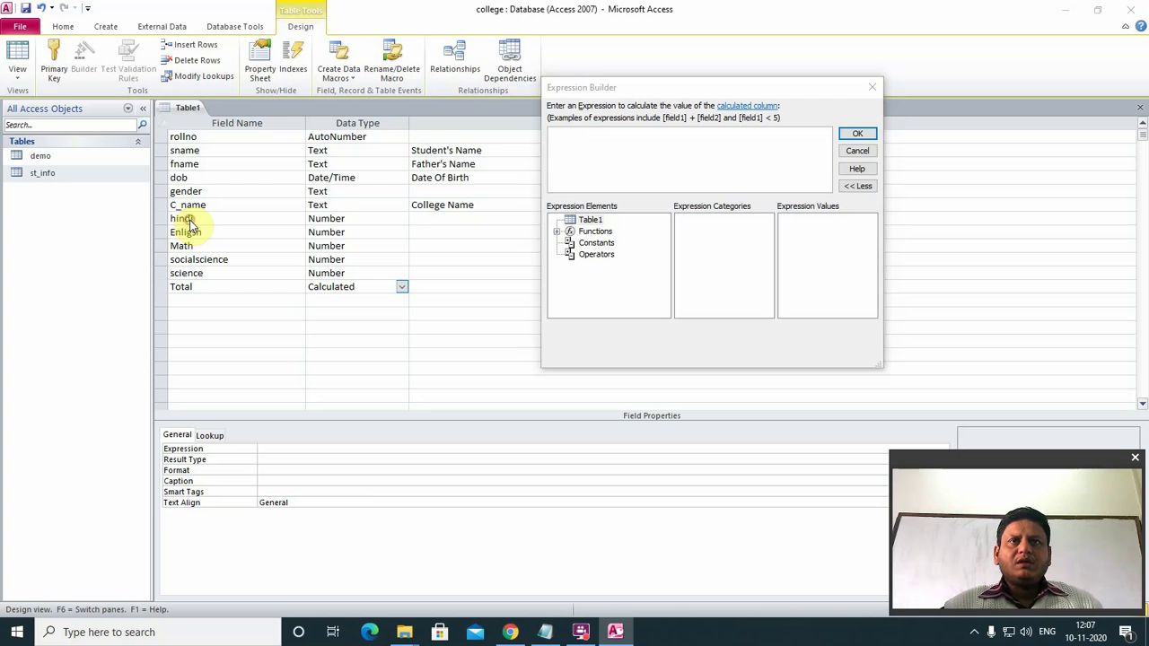
pyautogui.click(556, 231)
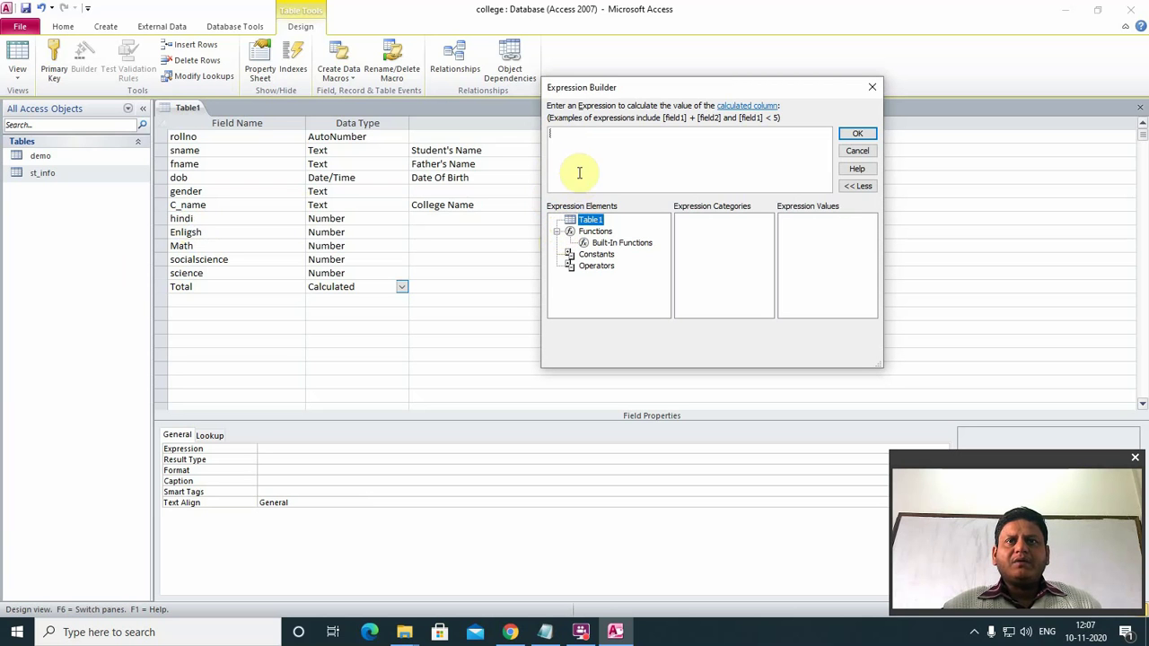
pyautogui.click(559, 134)
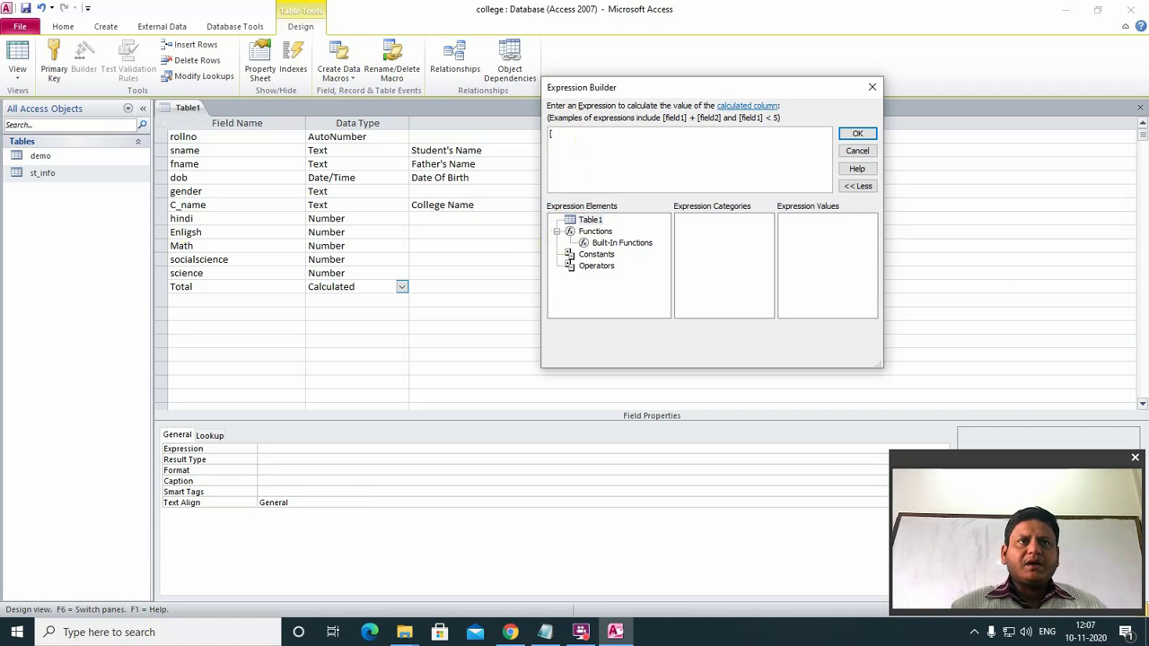
pyautogui.write('[hind')
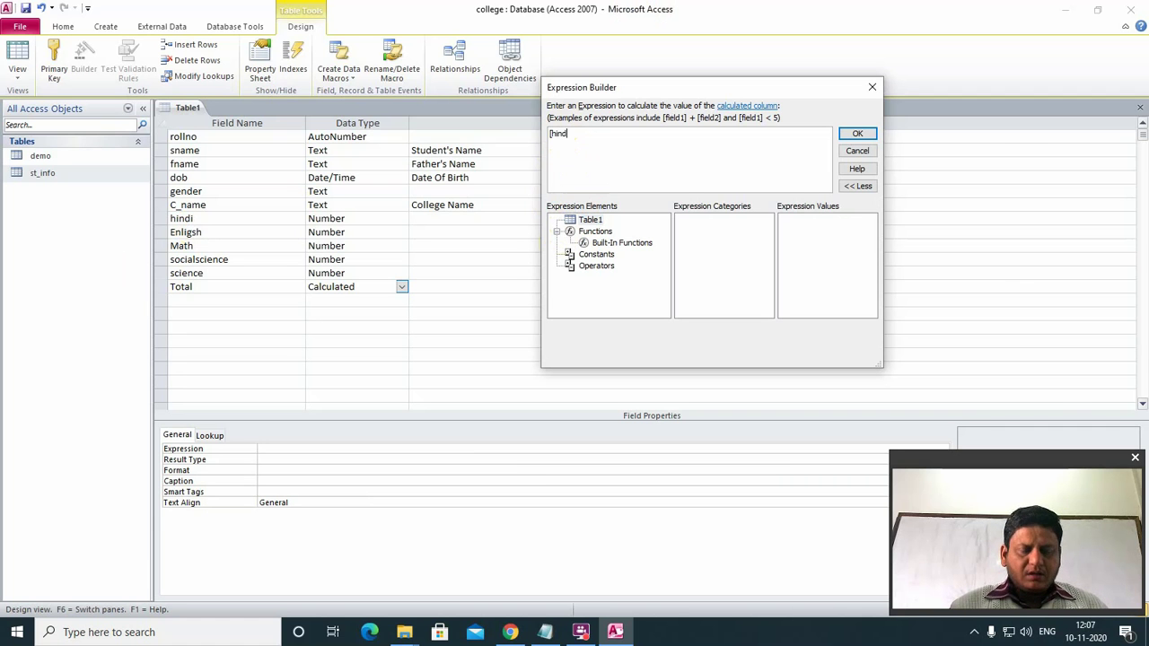
pyautogui.write('i]')
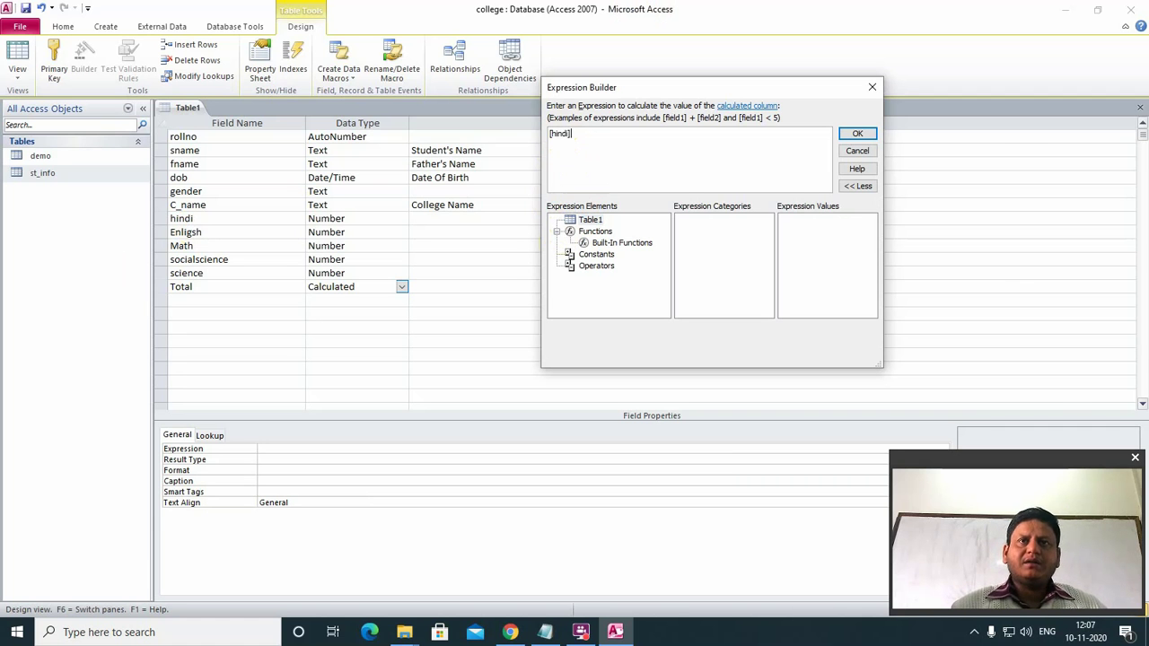
# - Add the Enligsh field to the Total expression so that it reads [hindi]+[Enligsh]
pyautogui.write(' +')
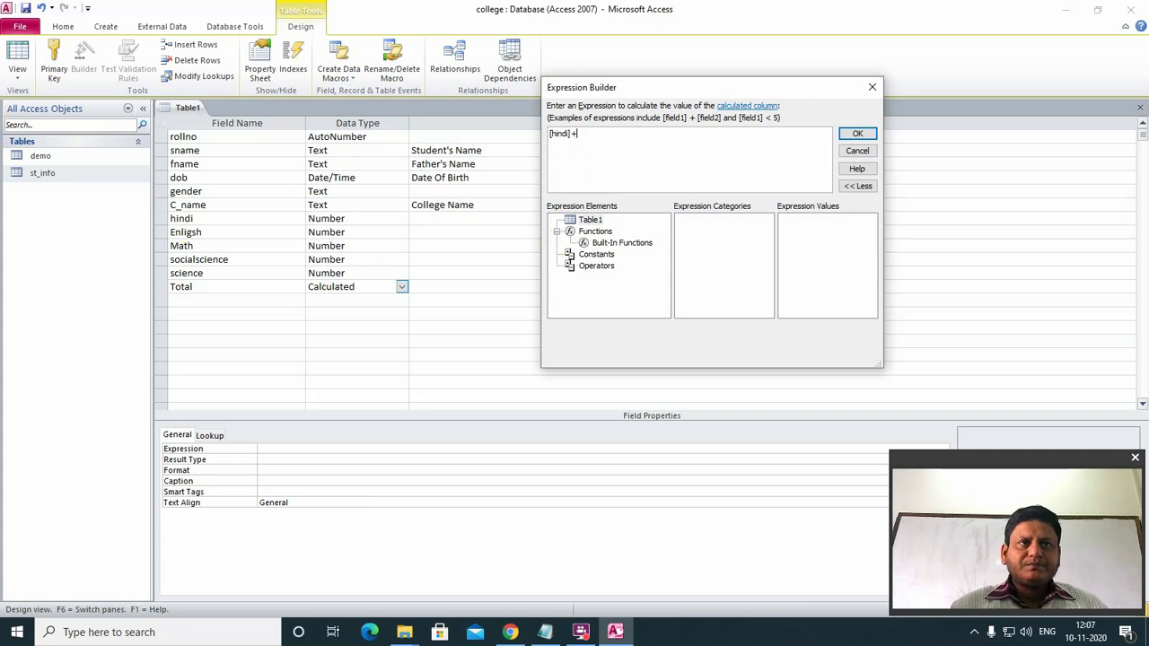
pyautogui.write('[')
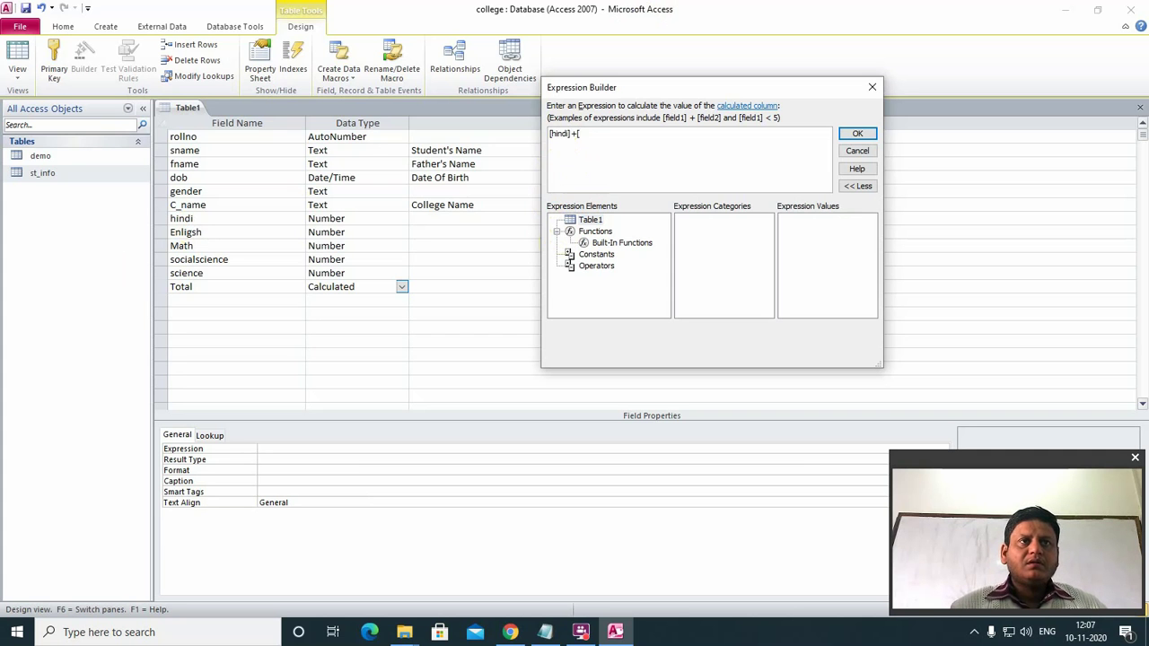
pyautogui.write('E')
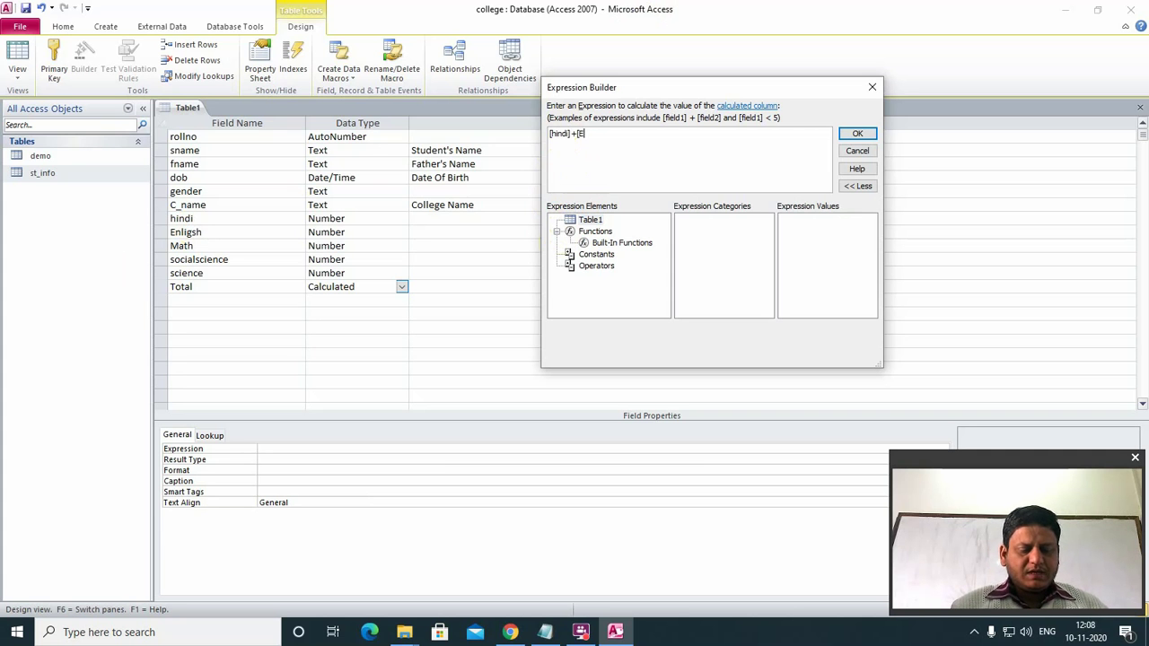
pyautogui.write('nlish')
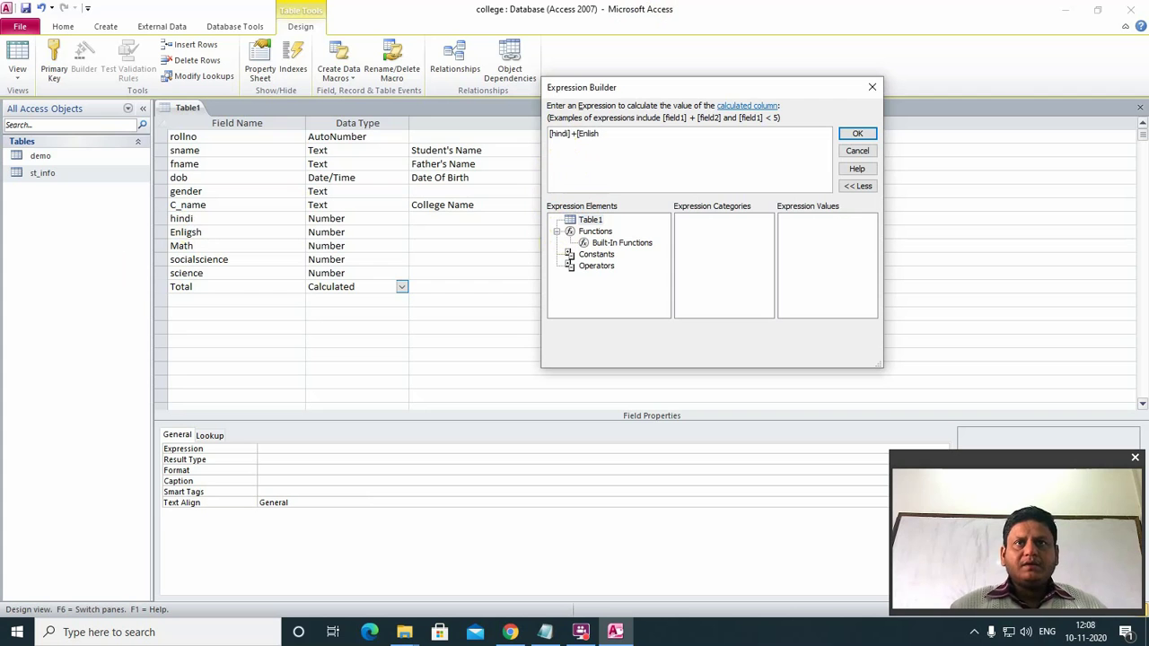
pyautogui.write(']')
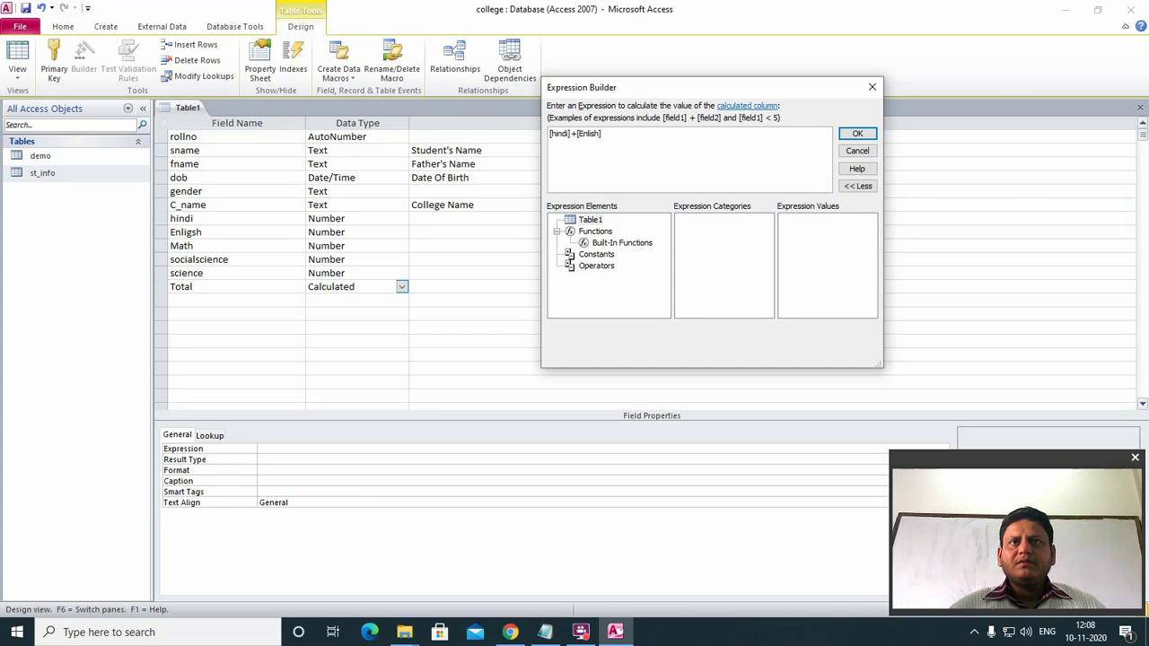
pyautogui.press('BackSpace')
pyautogui.press('BackSpace')
pyautogui.press('BackSpace')
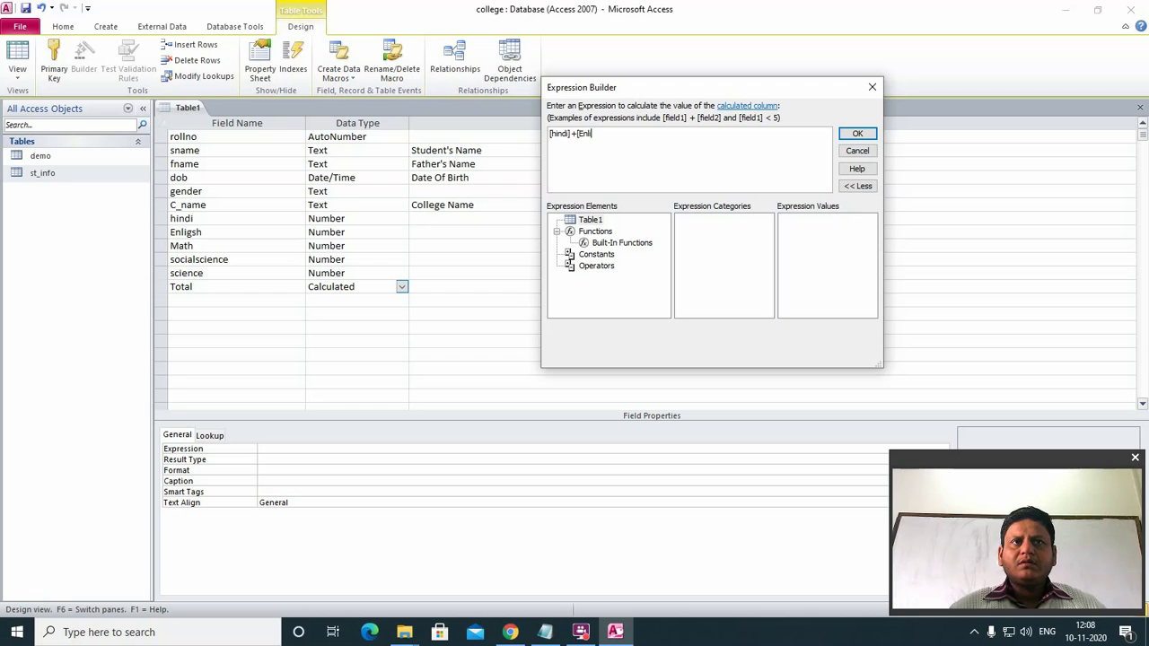
pyautogui.write('g')
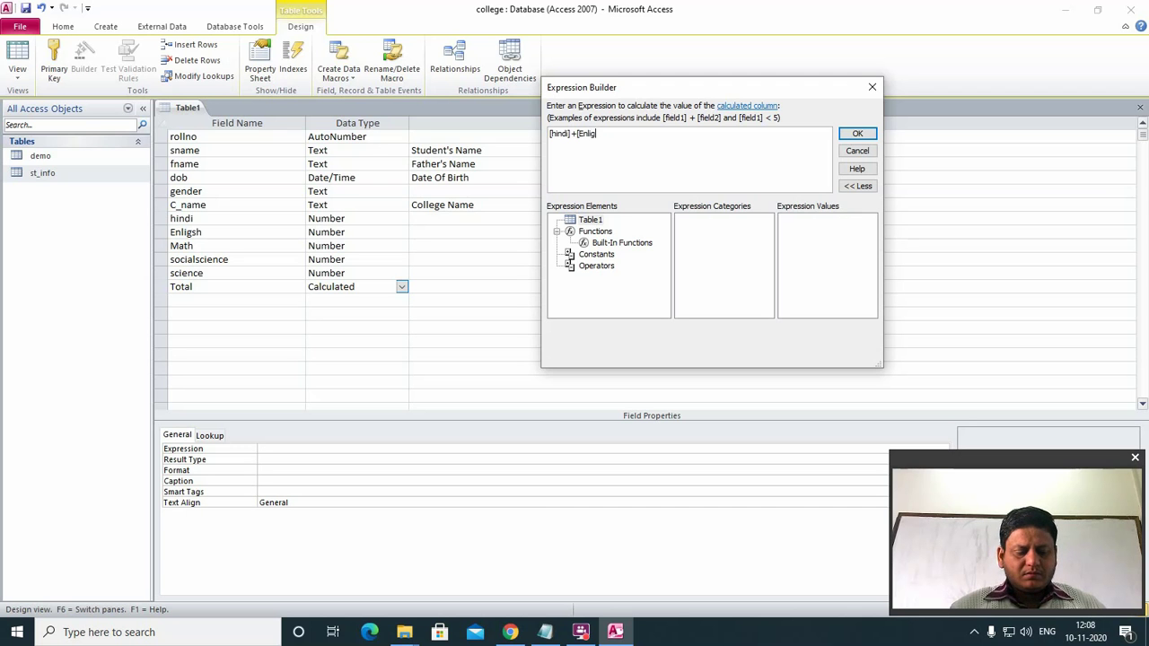
pyautogui.write('sh]')
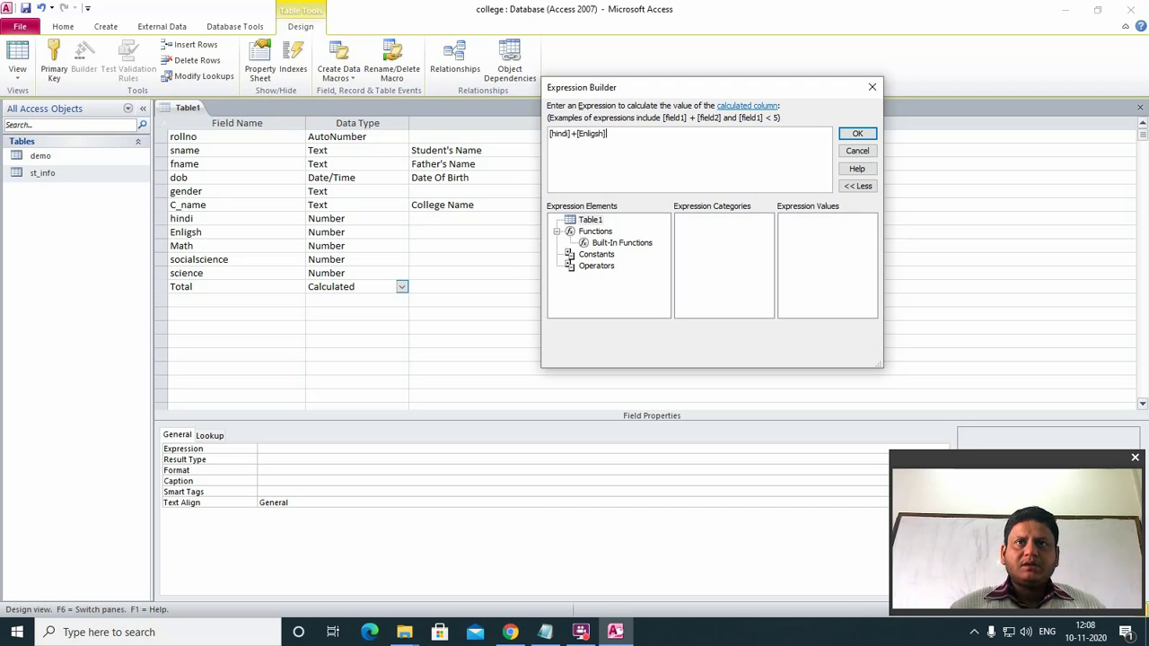
# - Extend the Total expression with the Math field so that it reads [hindi]+[Enligsh]+Math+
pyautogui.write(' +')
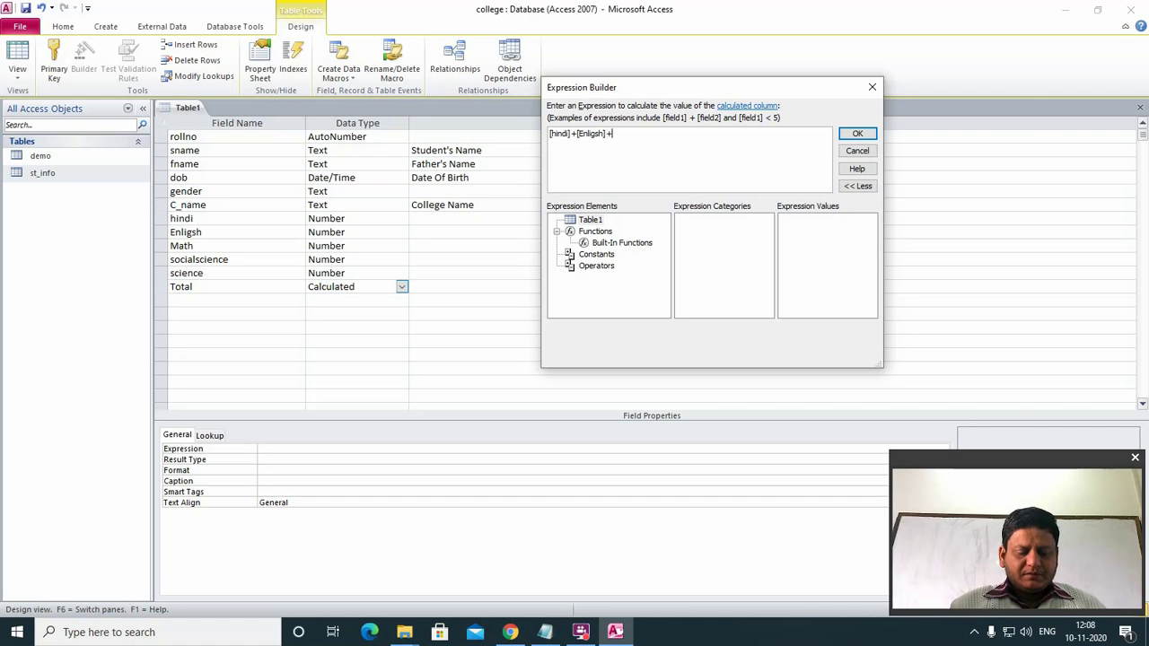
pyautogui.write('Math')
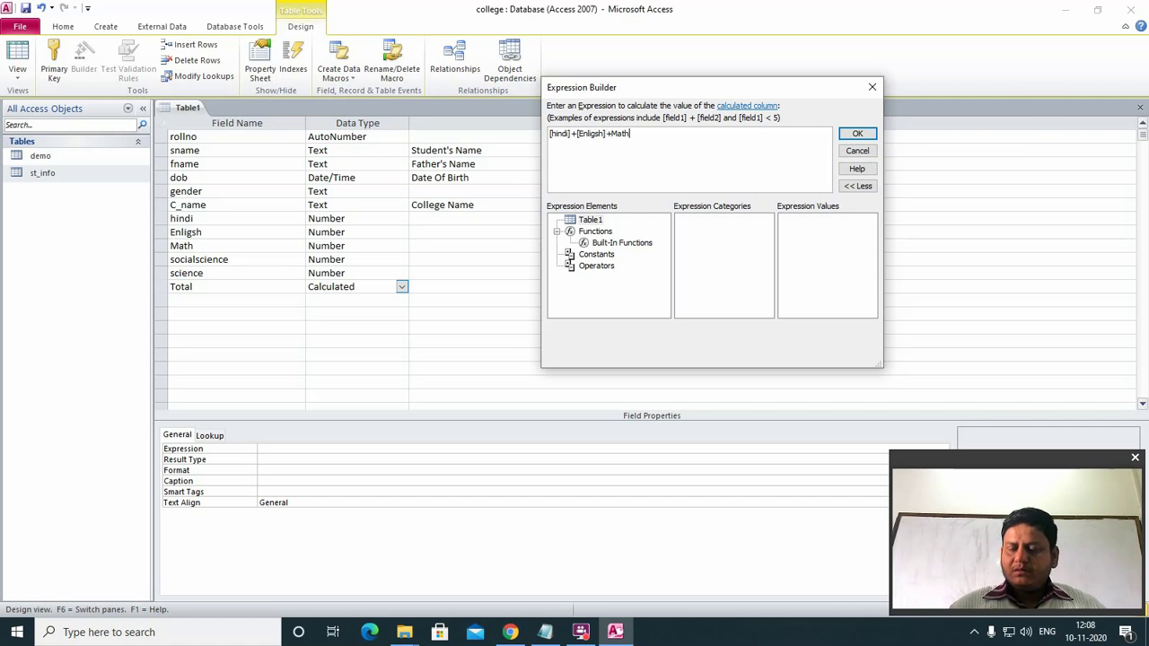
pyautogui.write(' +')
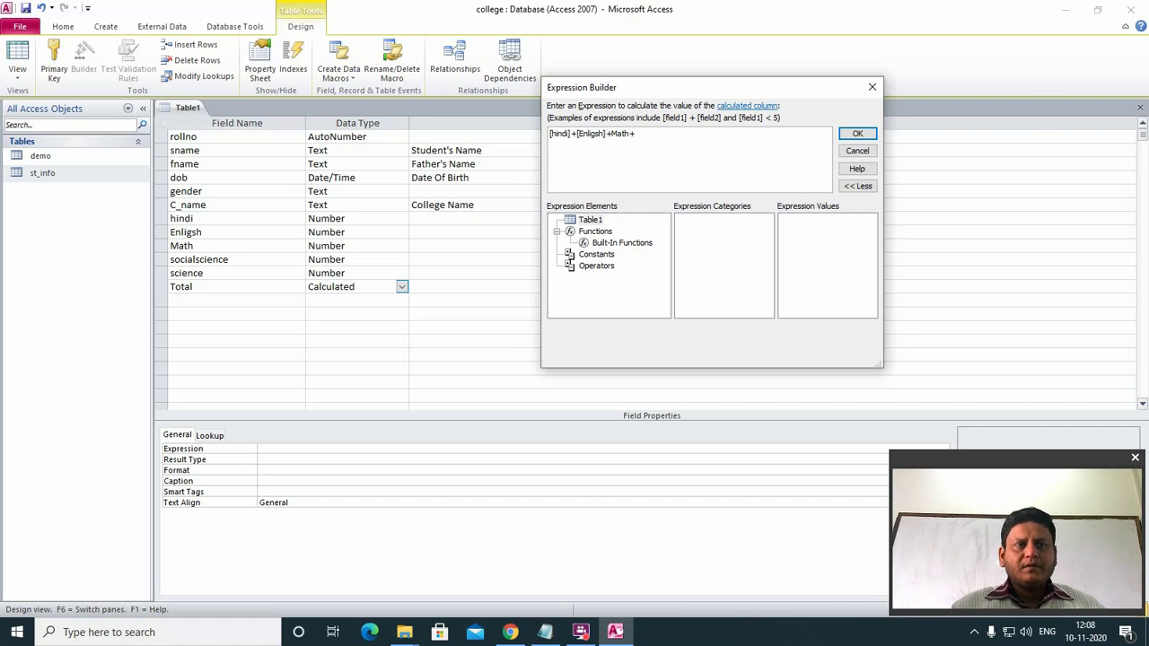
# - Add the socialscience field in square brackets to the Total expression after Math+
pyautogui.write('so')
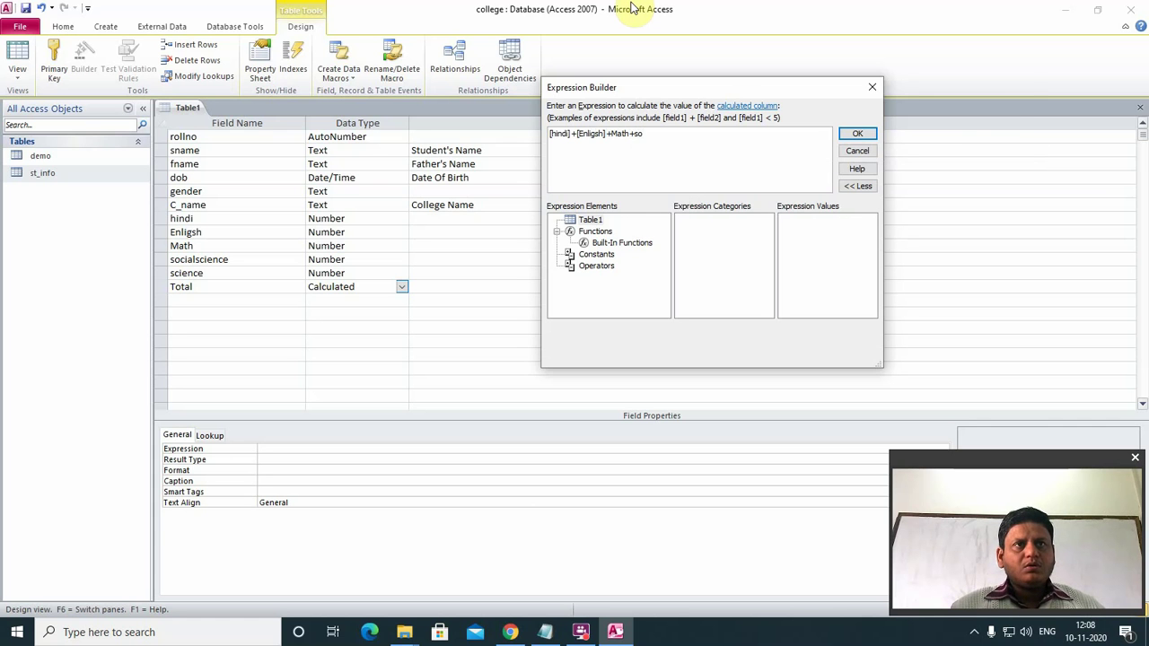
pyautogui.press('BackSpace')
pyautogui.press('BackSpace')
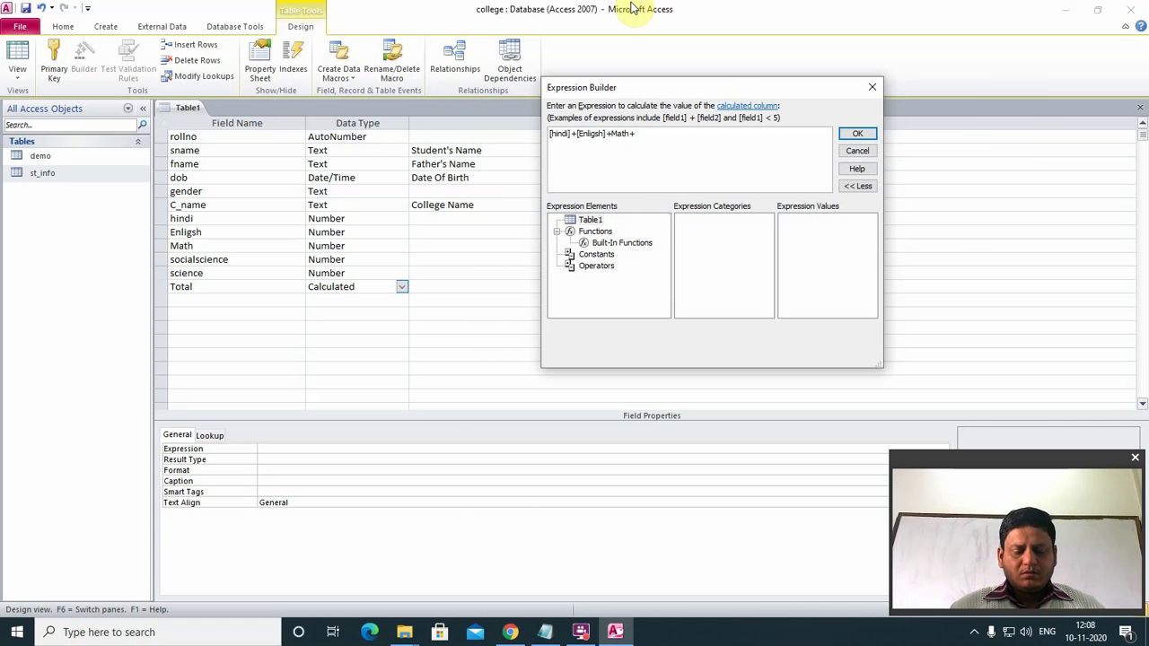
pyautogui.write('[')
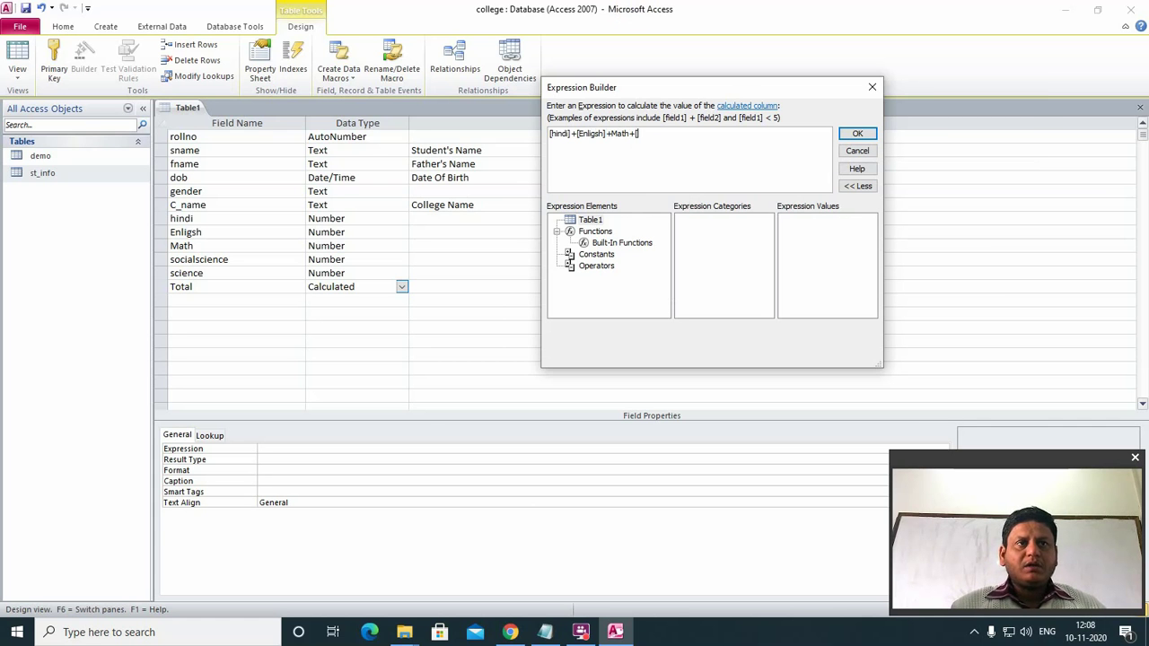
pyautogui.write('soci')
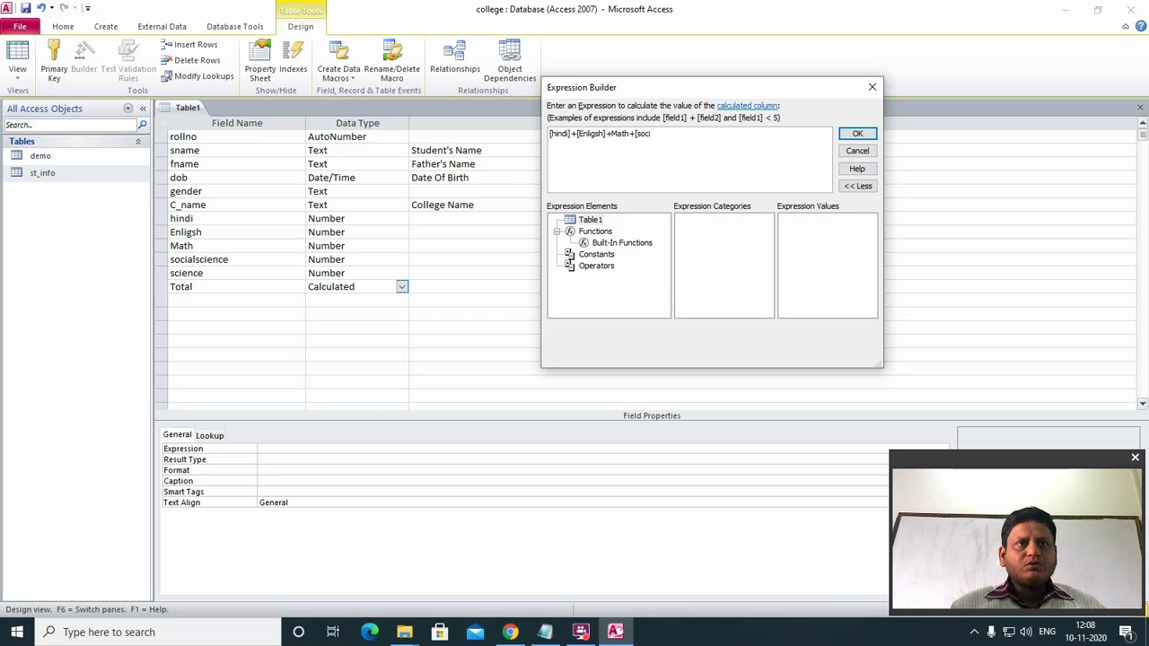
pyautogui.write('al')
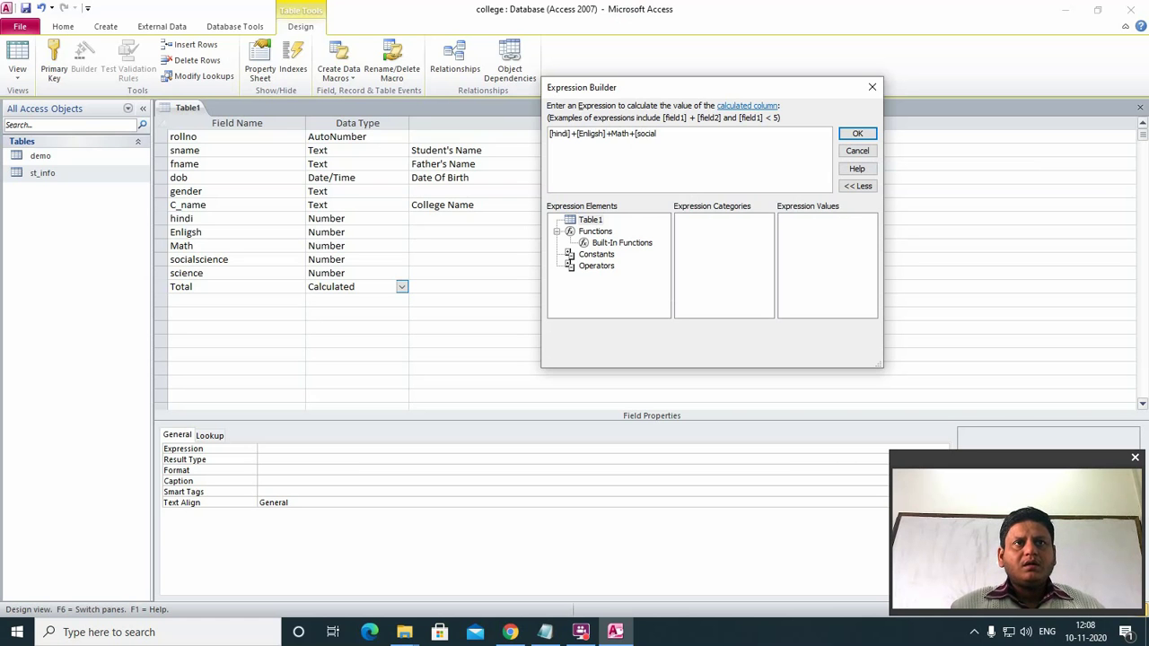
pyautogui.write('sci')
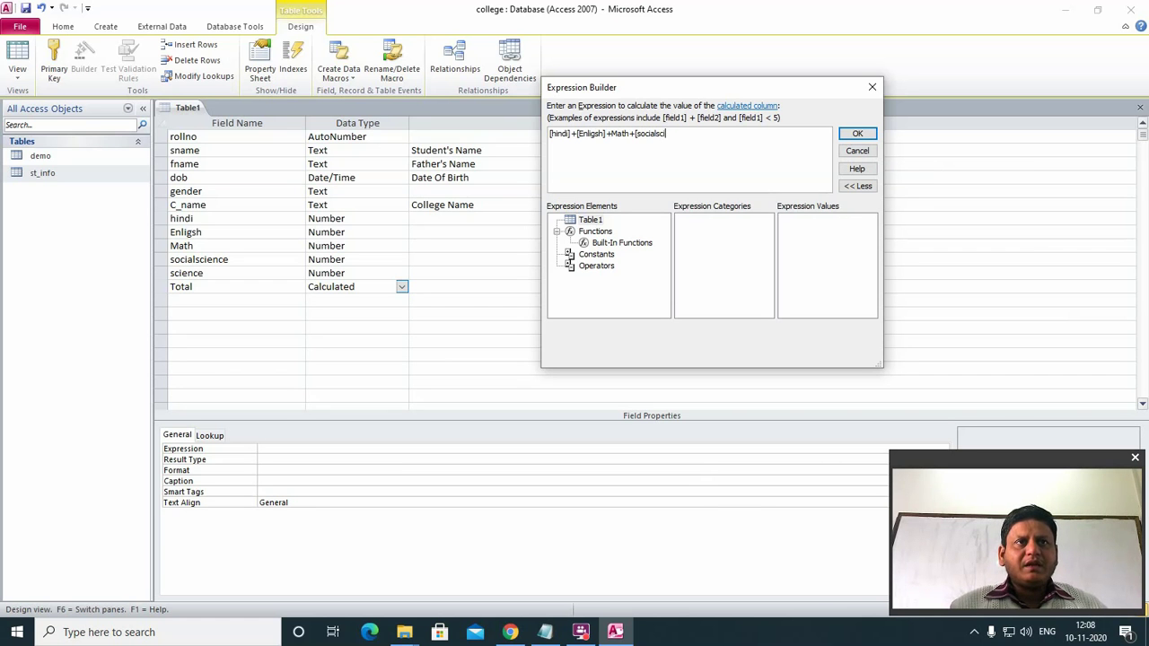
pyautogui.write('ence')
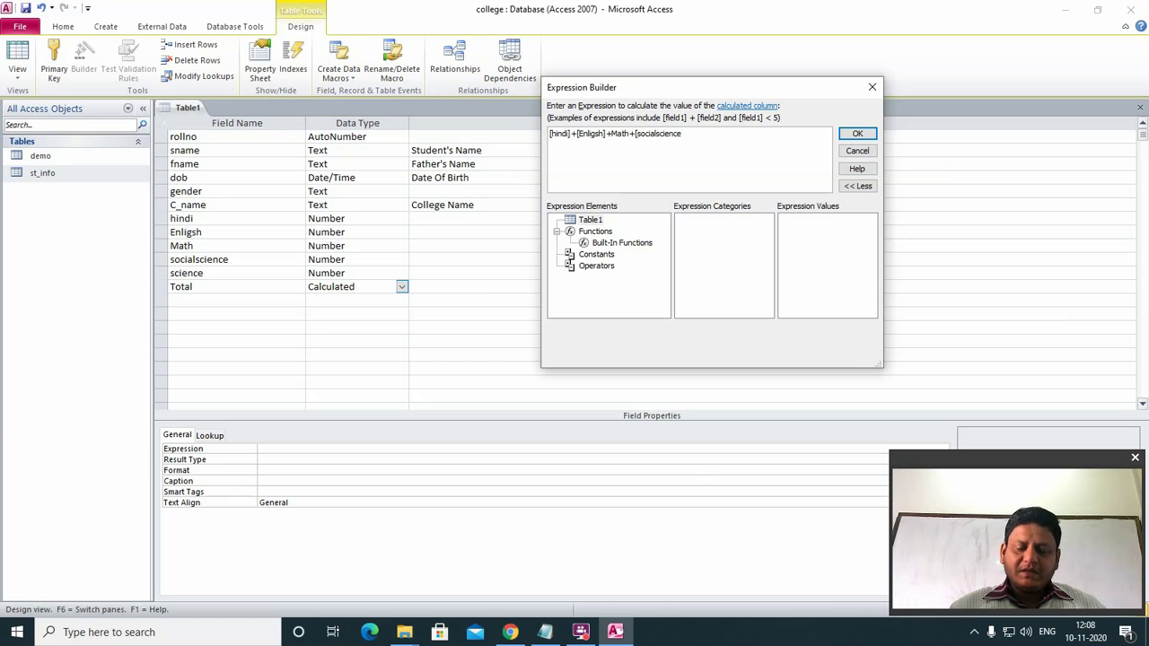
pyautogui.write(']')
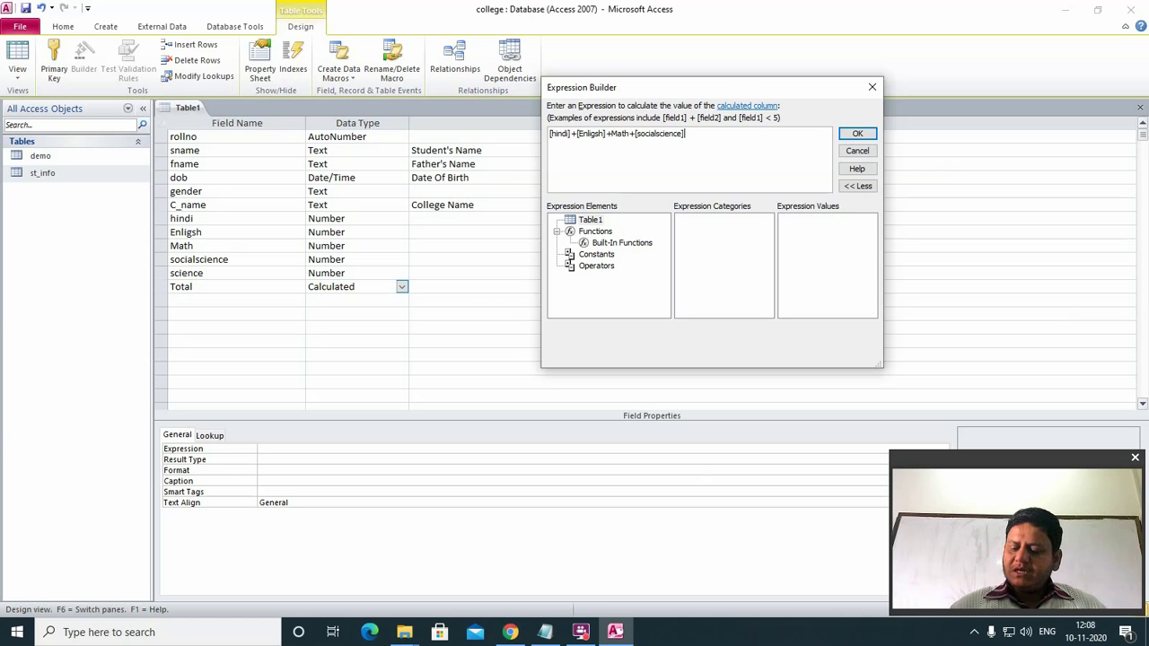
# - Complete the Total expression by adding +[science] and accept it for the calculated field
pyautogui.write('+')
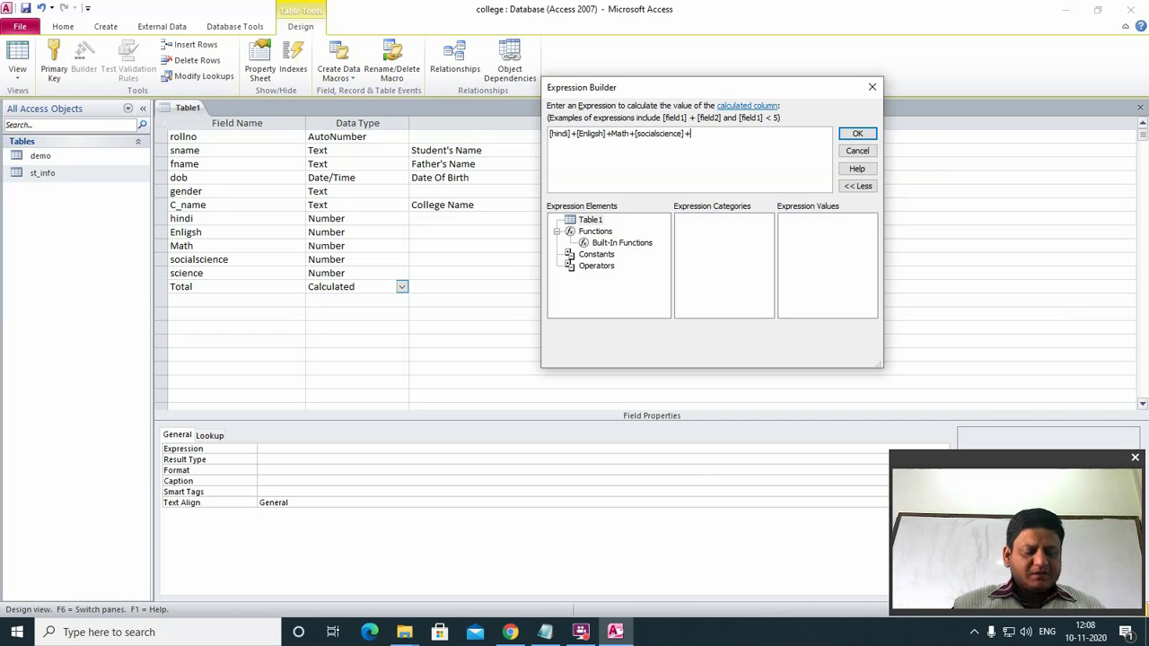
pyautogui.write('[s')
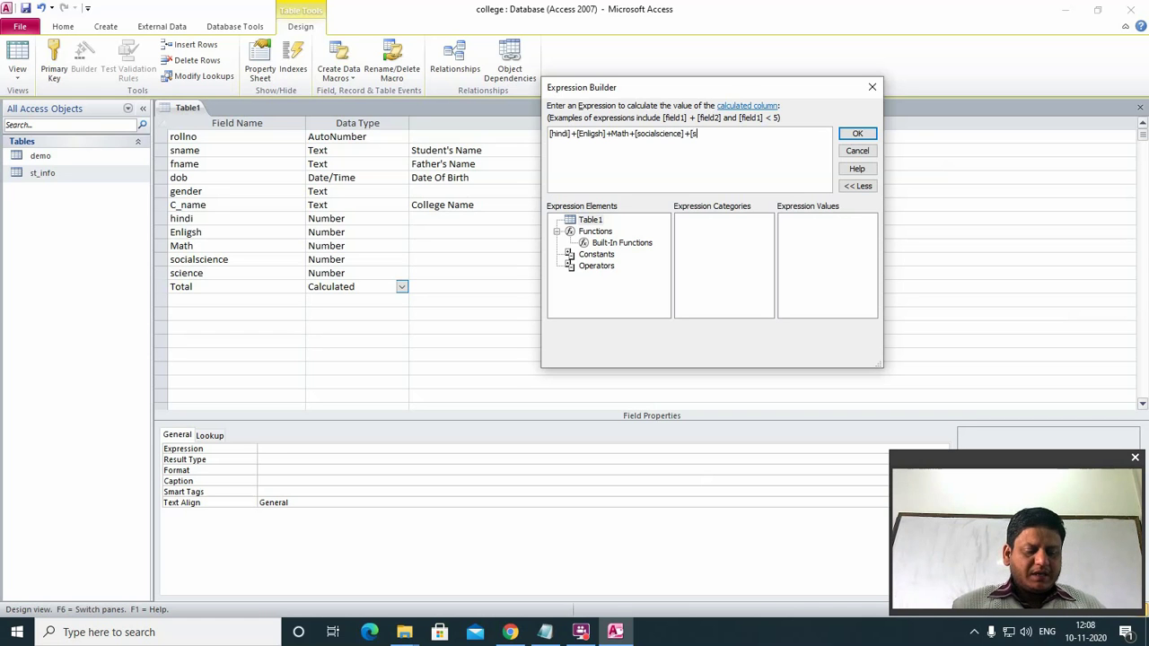
pyautogui.write('cience')
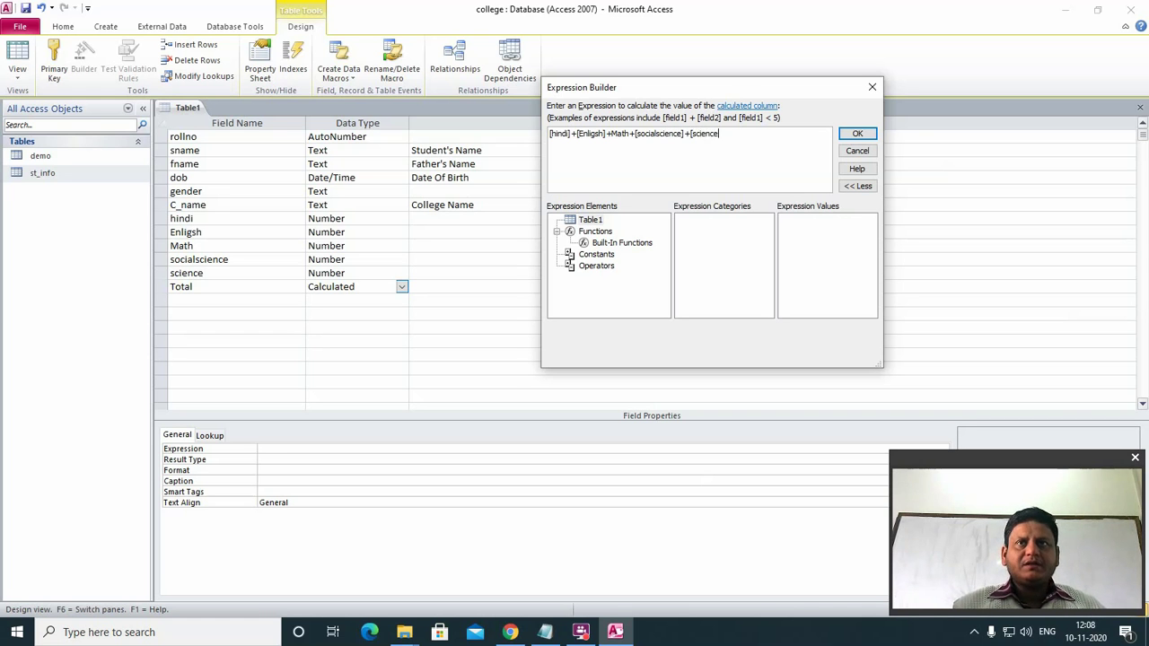
pyautogui.write(']')
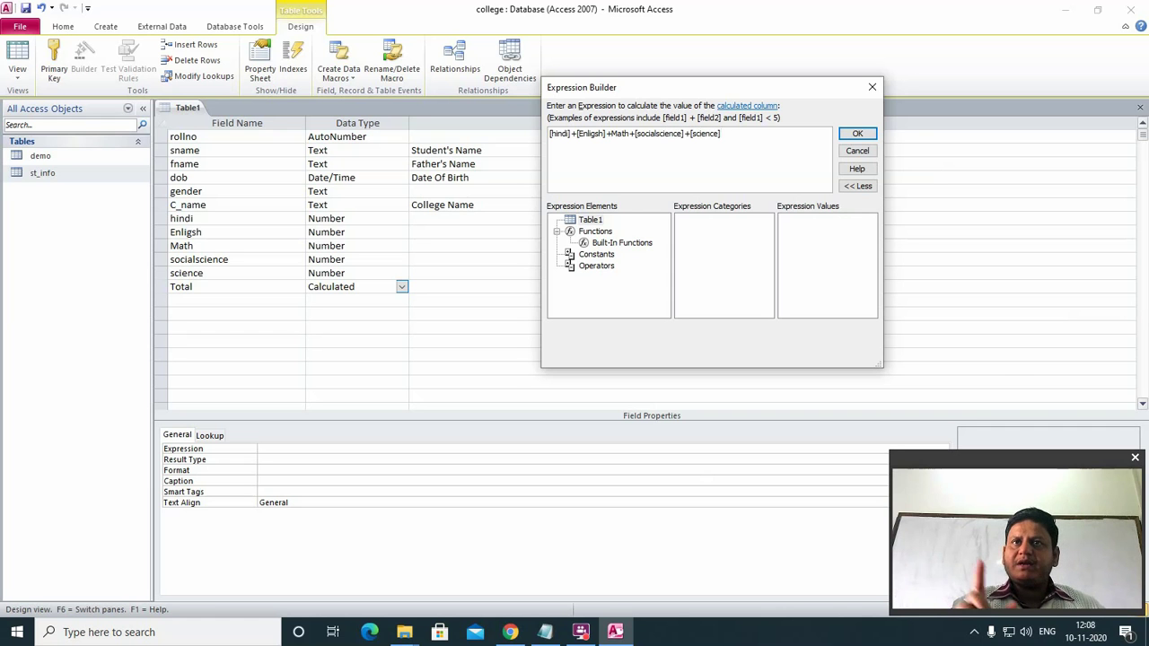
pyautogui.write('+')
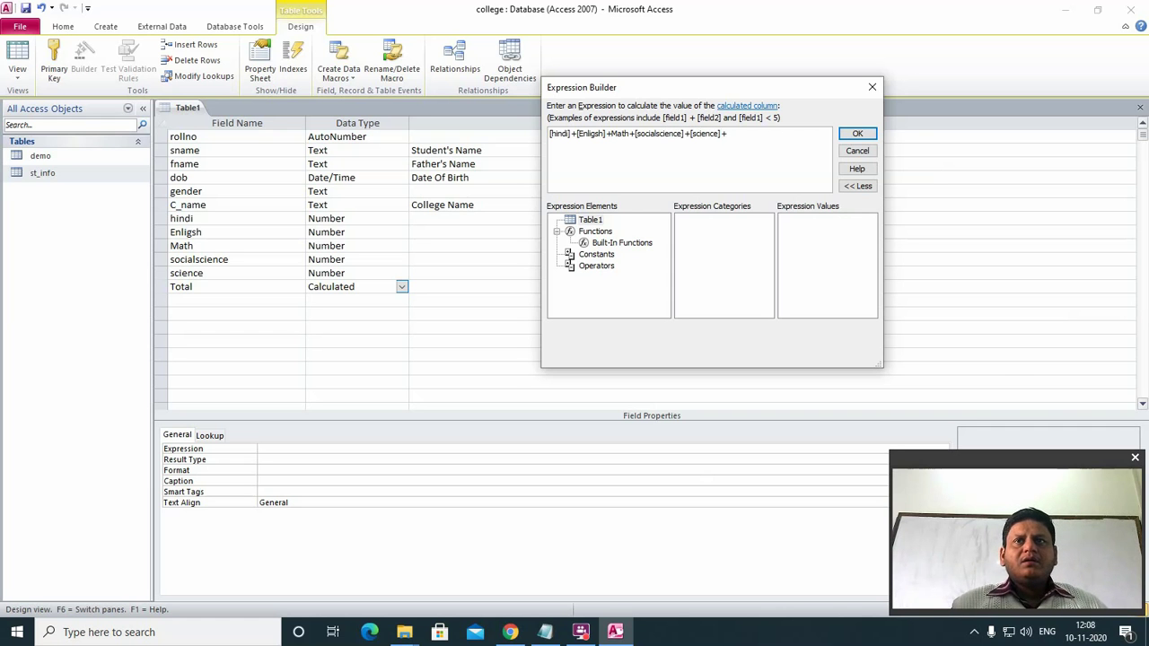
pyautogui.press('BackSpace')
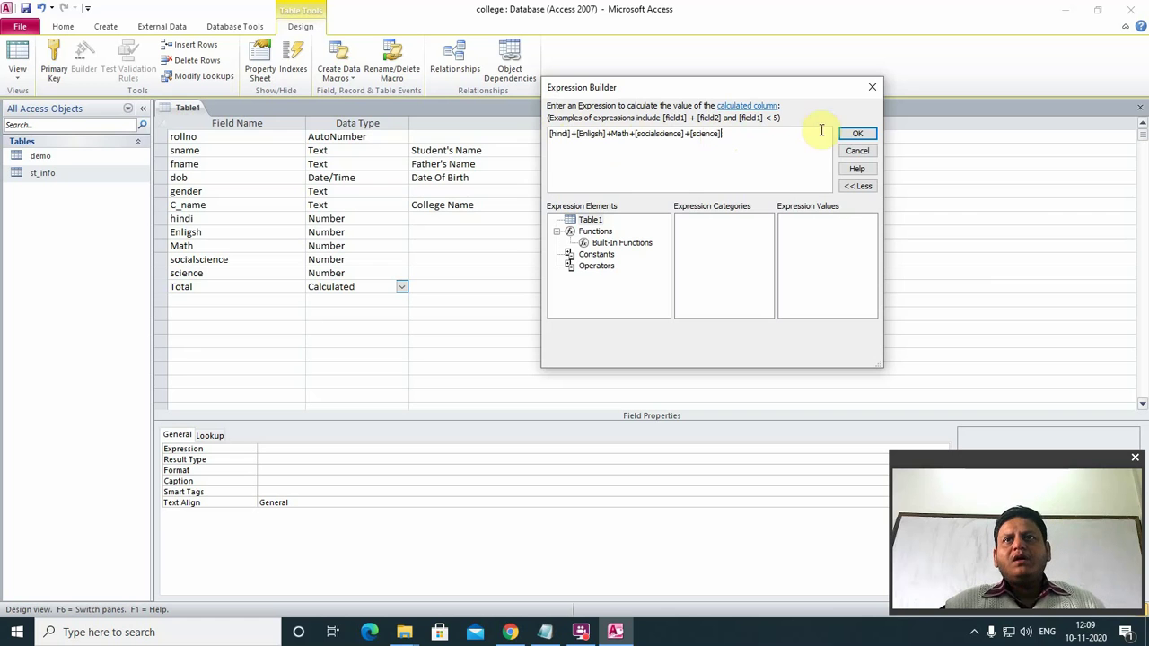
pyautogui.click(860, 137)
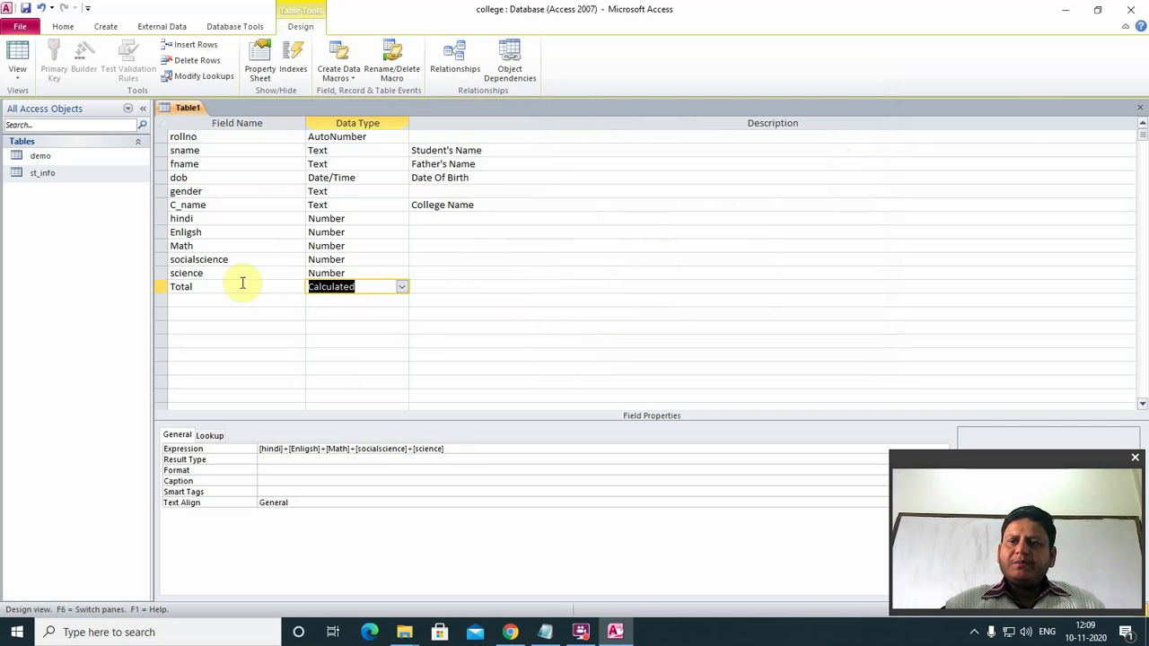
# - Close the table design and save the table under the name exam, dismissing the property message
pyautogui.click(1140, 109)
pyautogui.click(518, 355)
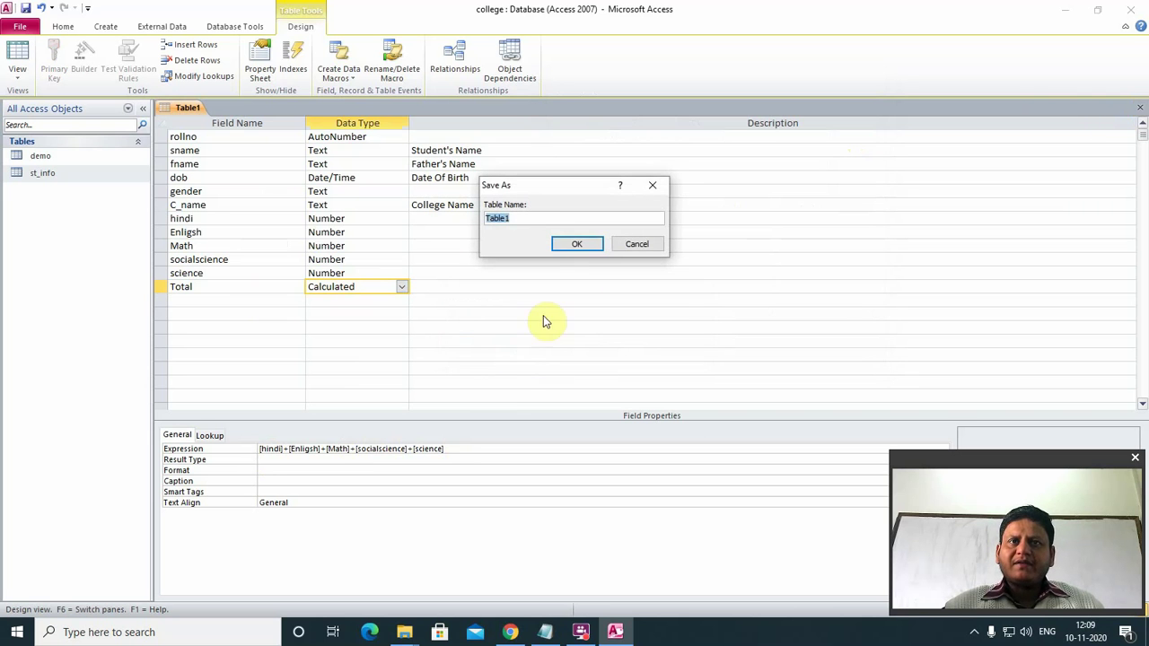
pyautogui.press('BackSpace')
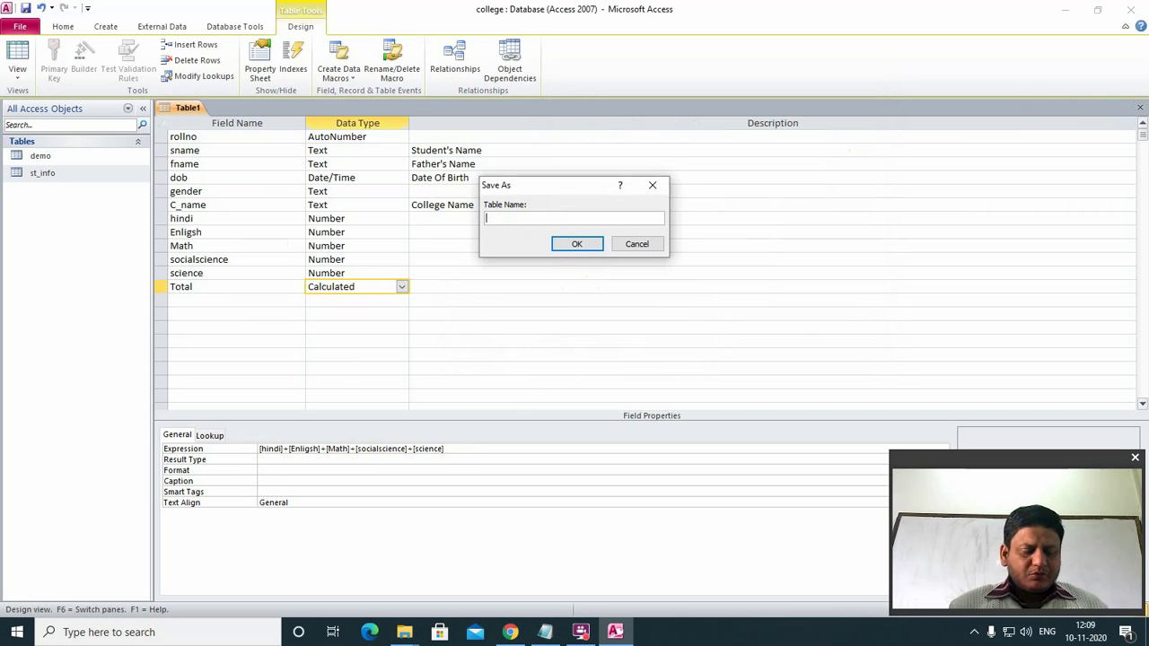
pyautogui.write('exc')
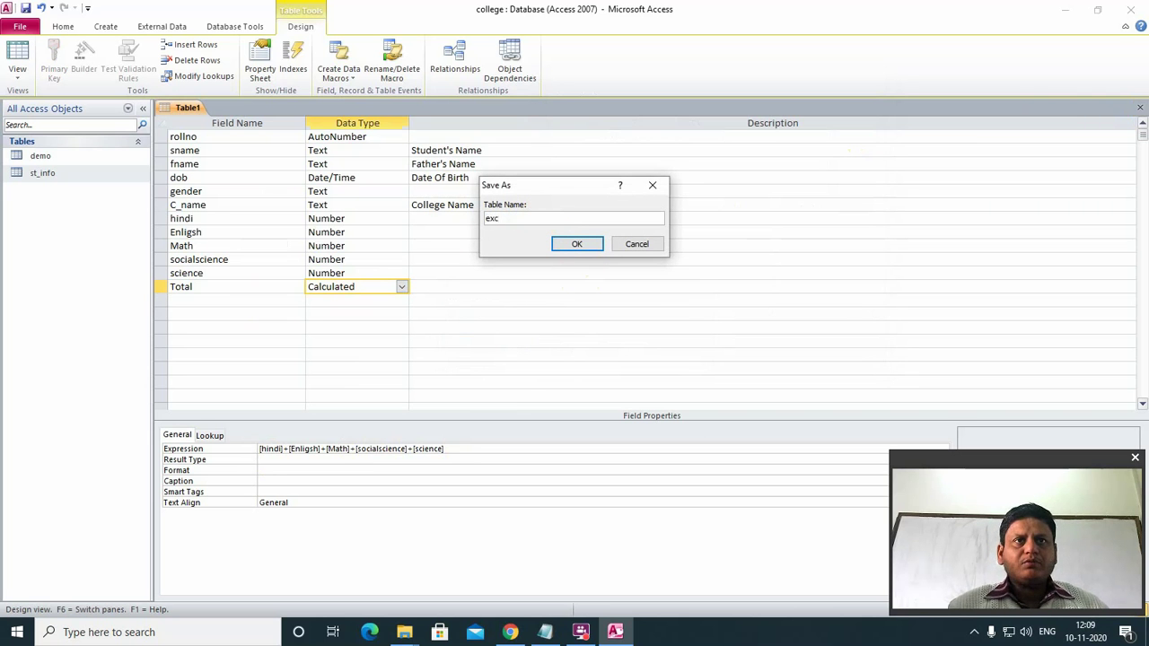
pyautogui.press('BackSpace')
pyautogui.write('a')
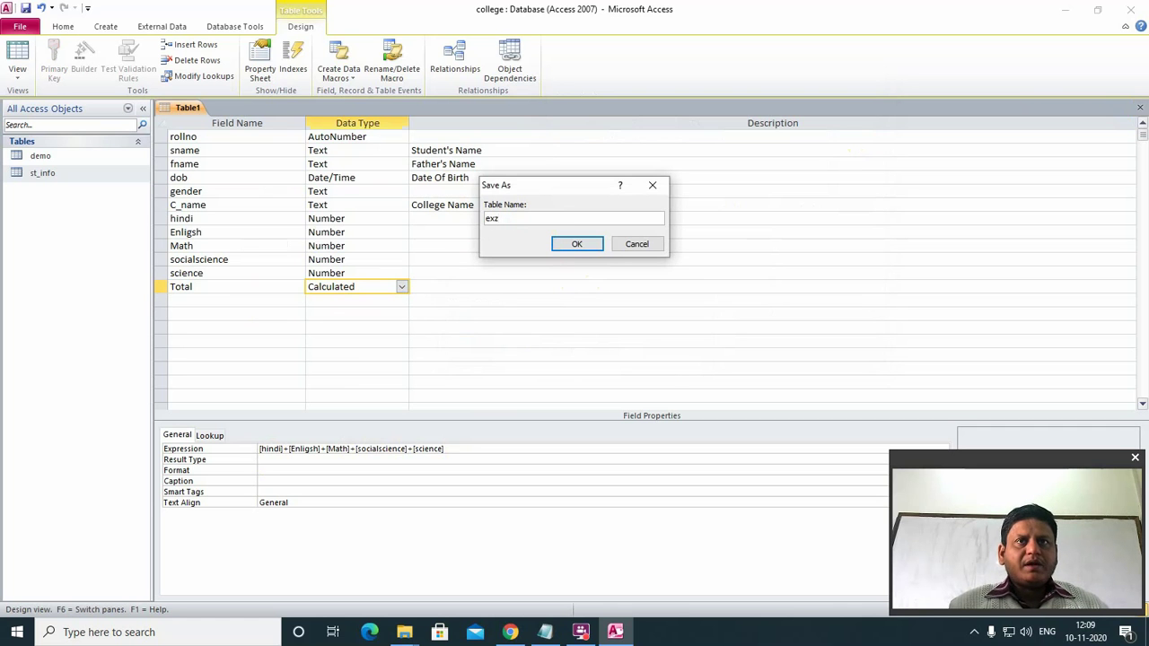
pyautogui.press('BackSpace')
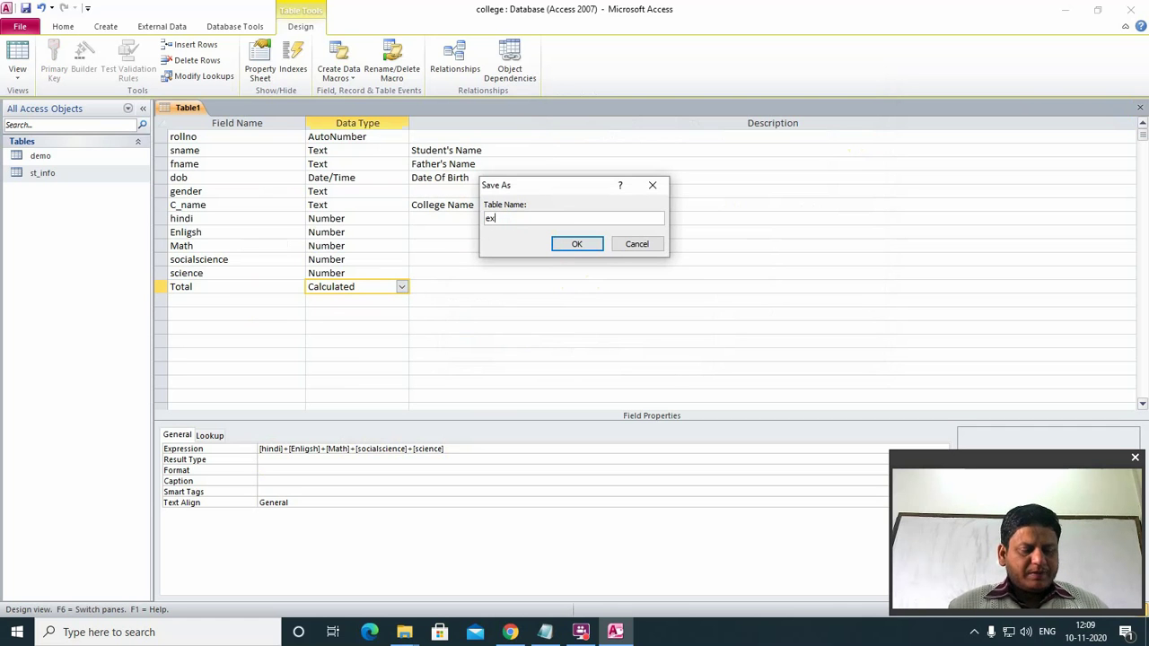
pyautogui.write('a')
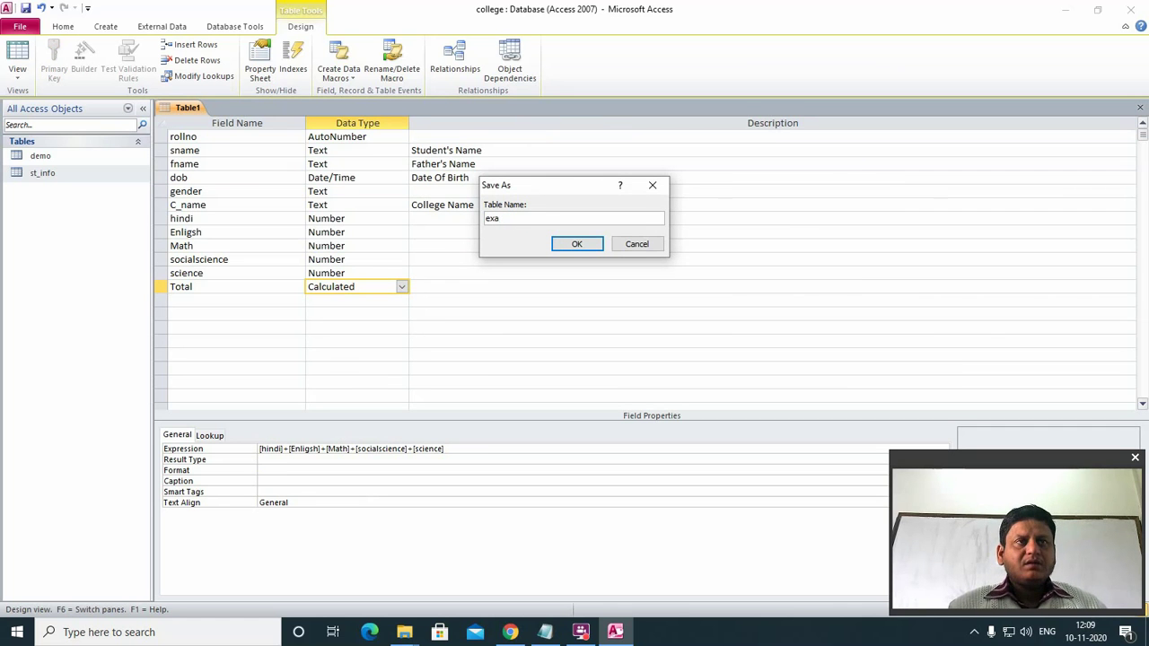
pyautogui.write('m')
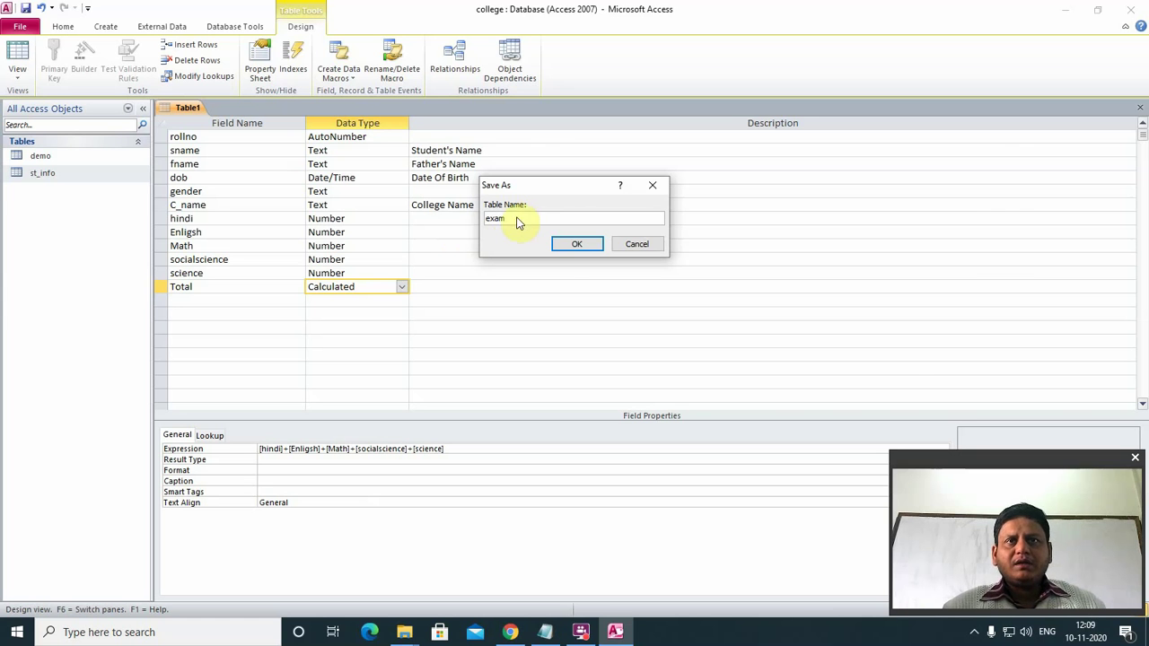
pyautogui.click(576, 245)
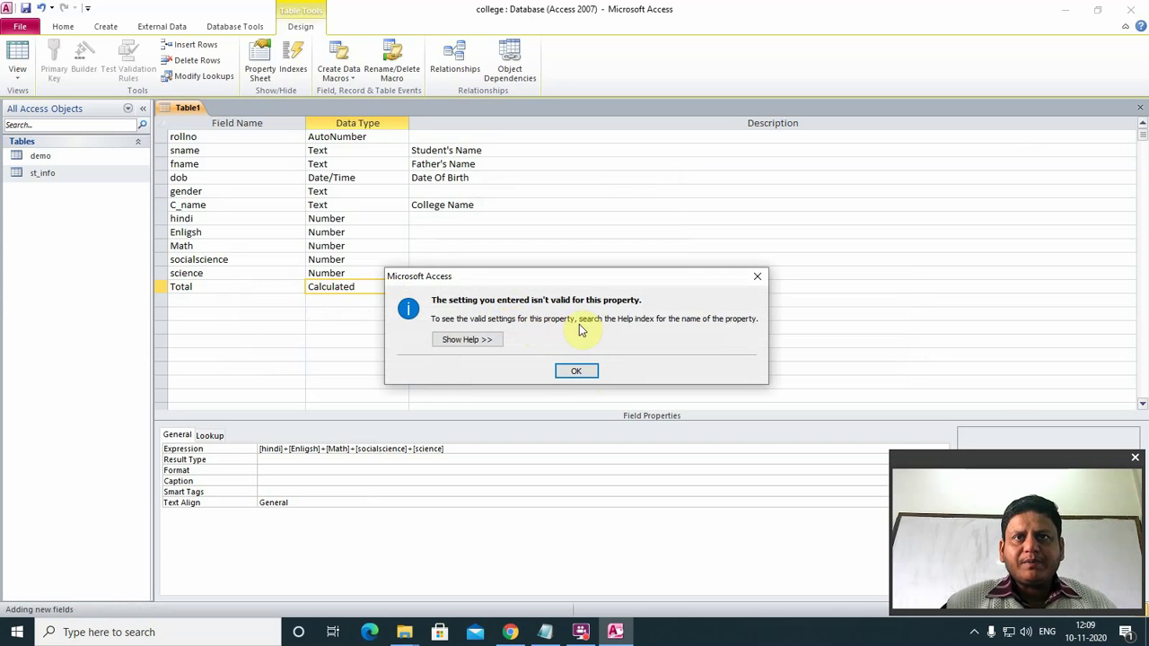
pyautogui.click(577, 371)
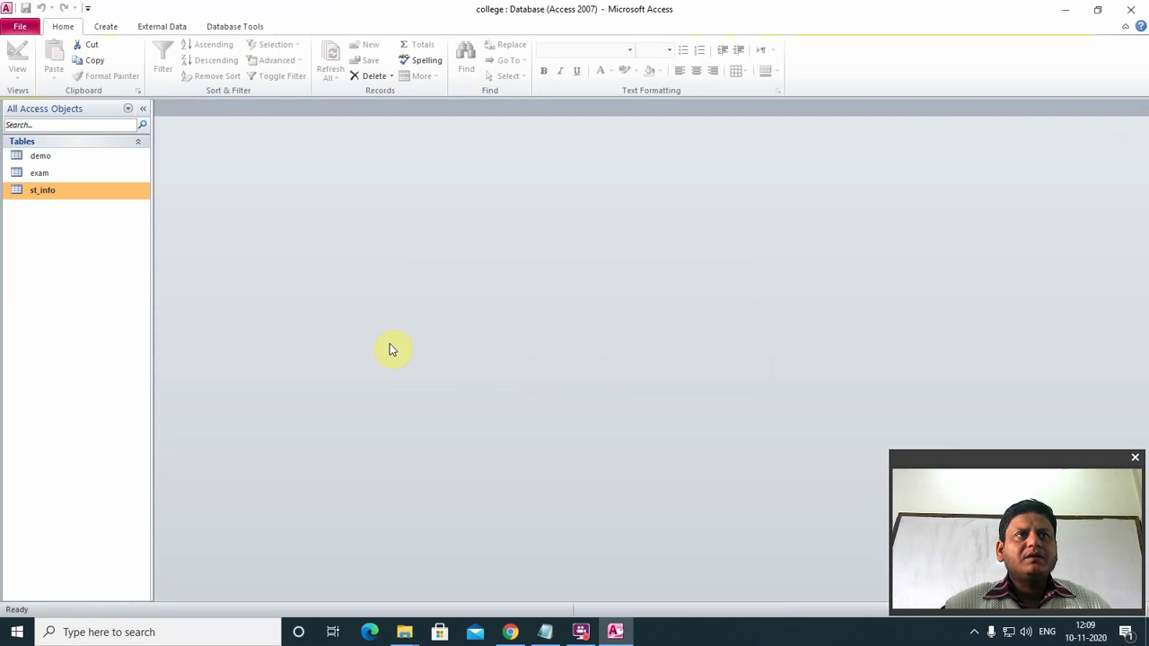
# - Open the exam table and enter the student's name and the father's name in the first record
pyautogui.doubleClick(41, 173)
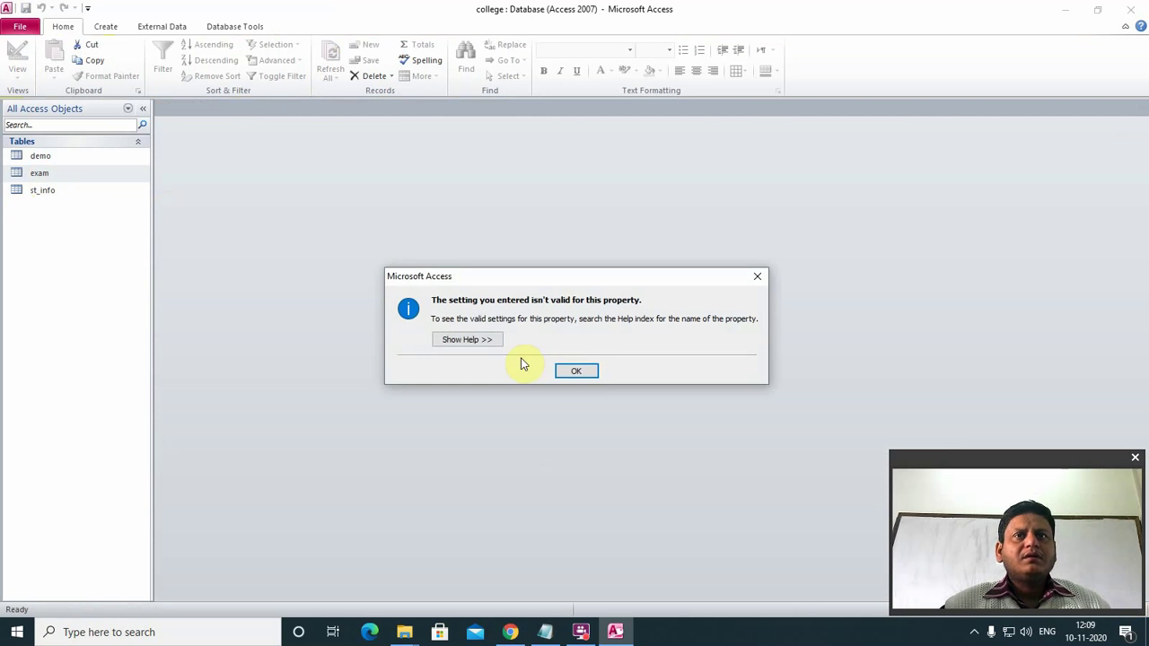
pyautogui.click(583, 370)
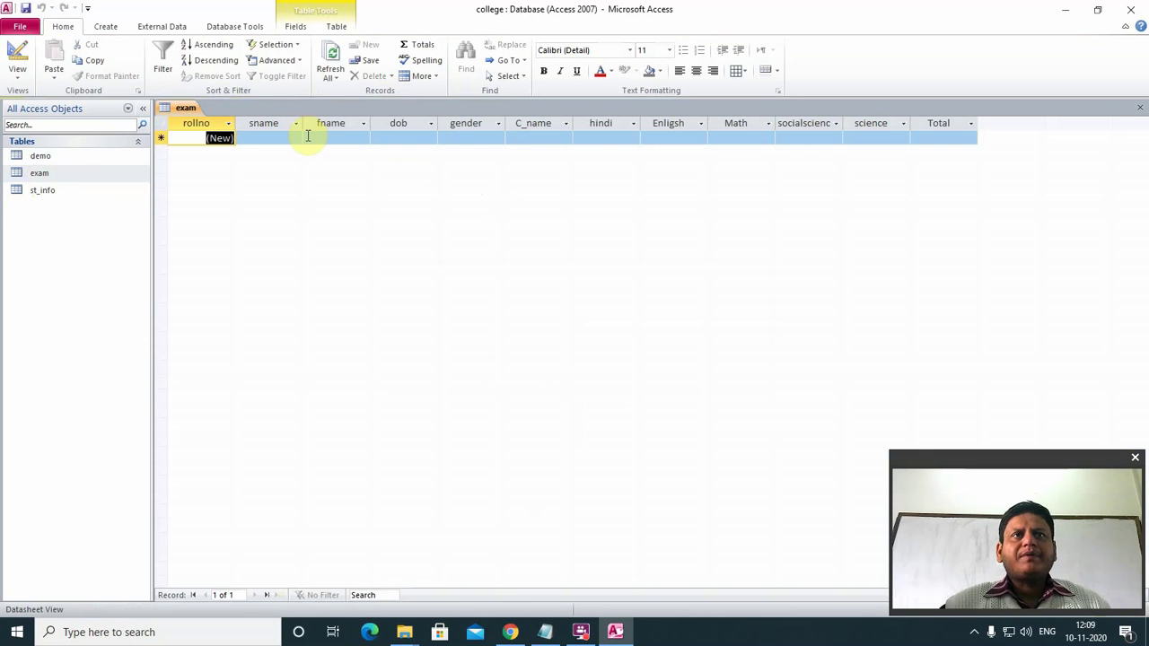
pyautogui.click(269, 136)
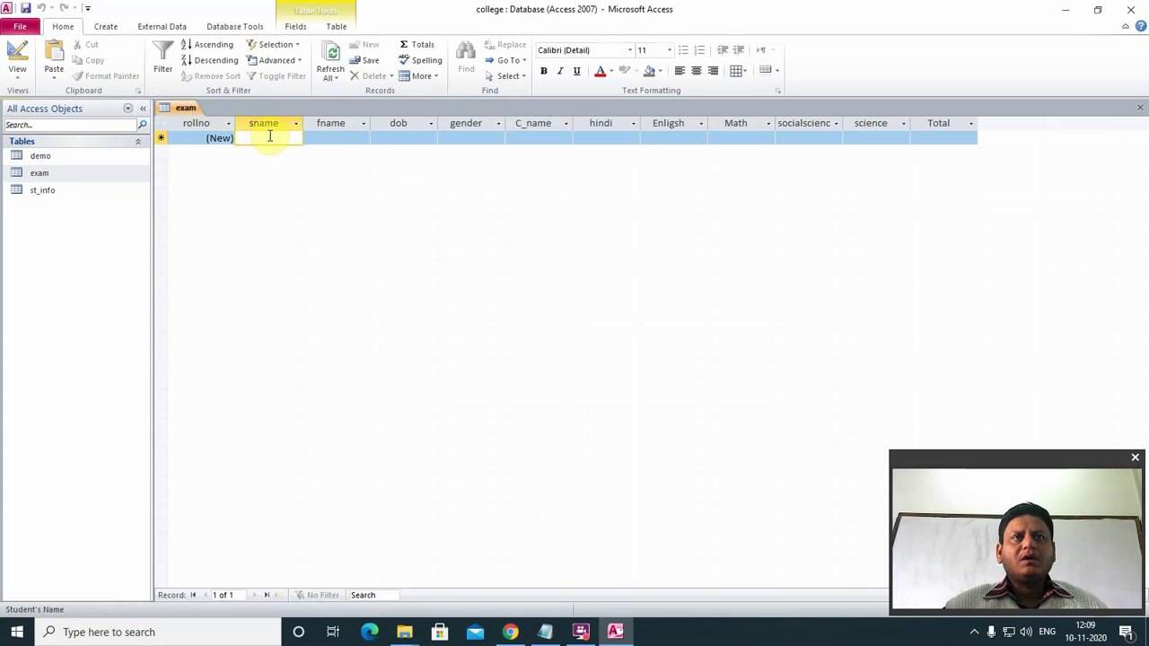
pyautogui.write('ram')
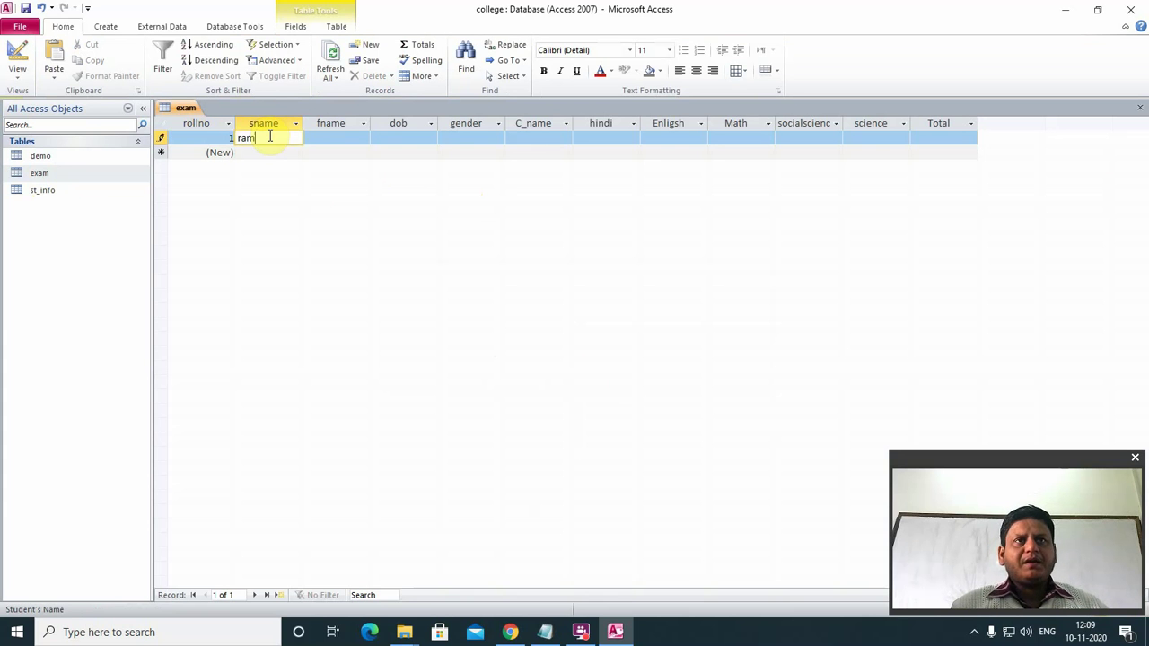
pyautogui.press('Tab')
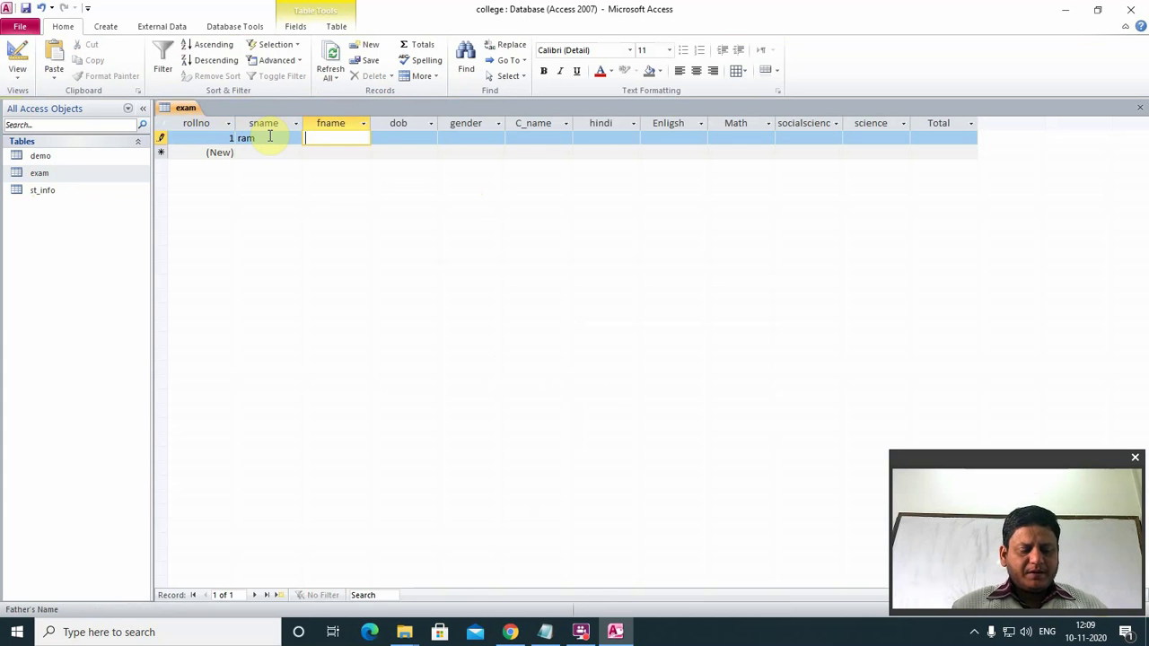
pyautogui.write('s')
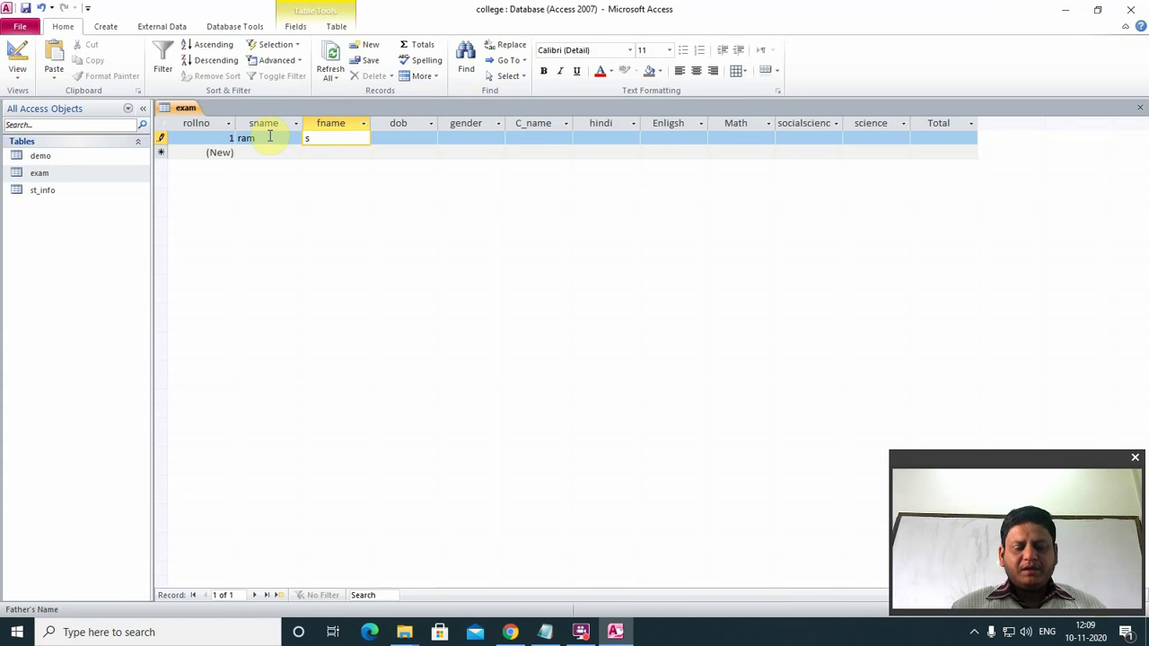
pyautogui.write('p')
pyautogui.press('Tab')
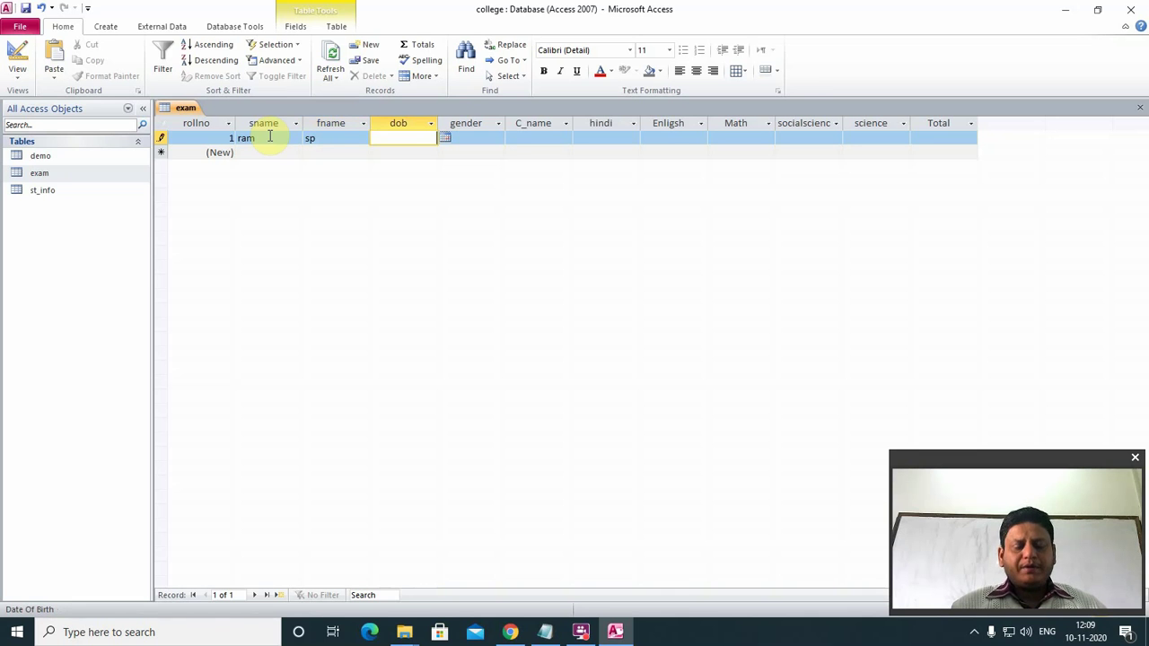
pyautogui.write('2 ju')
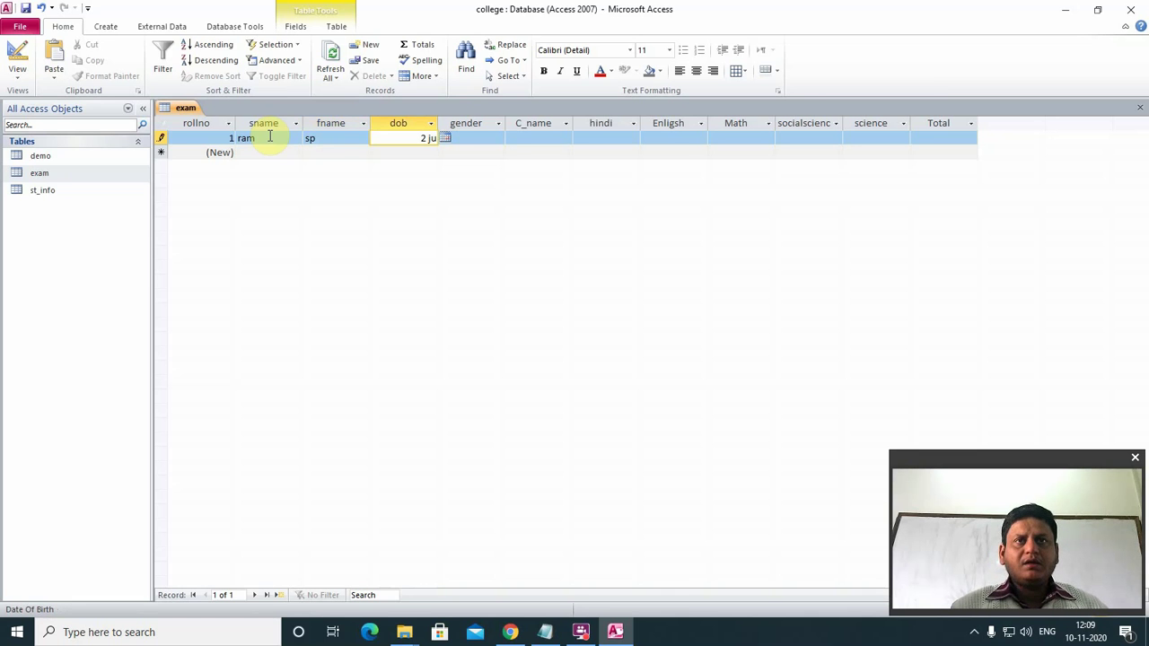
pyautogui.press('Tab')
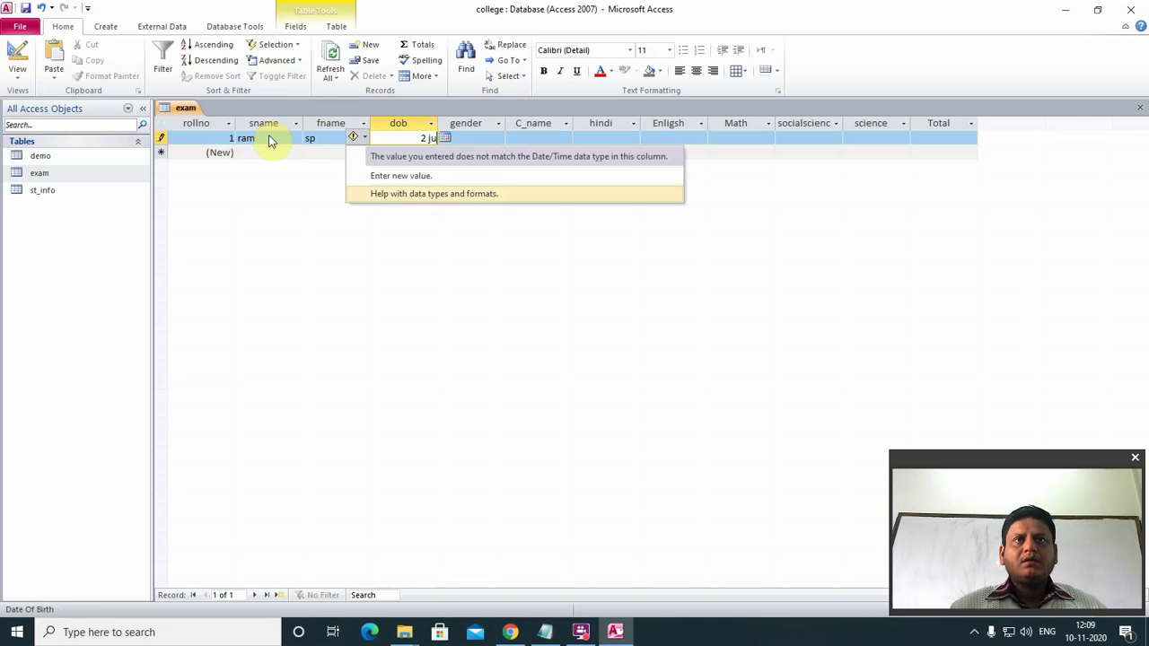
pyautogui.press('Down')
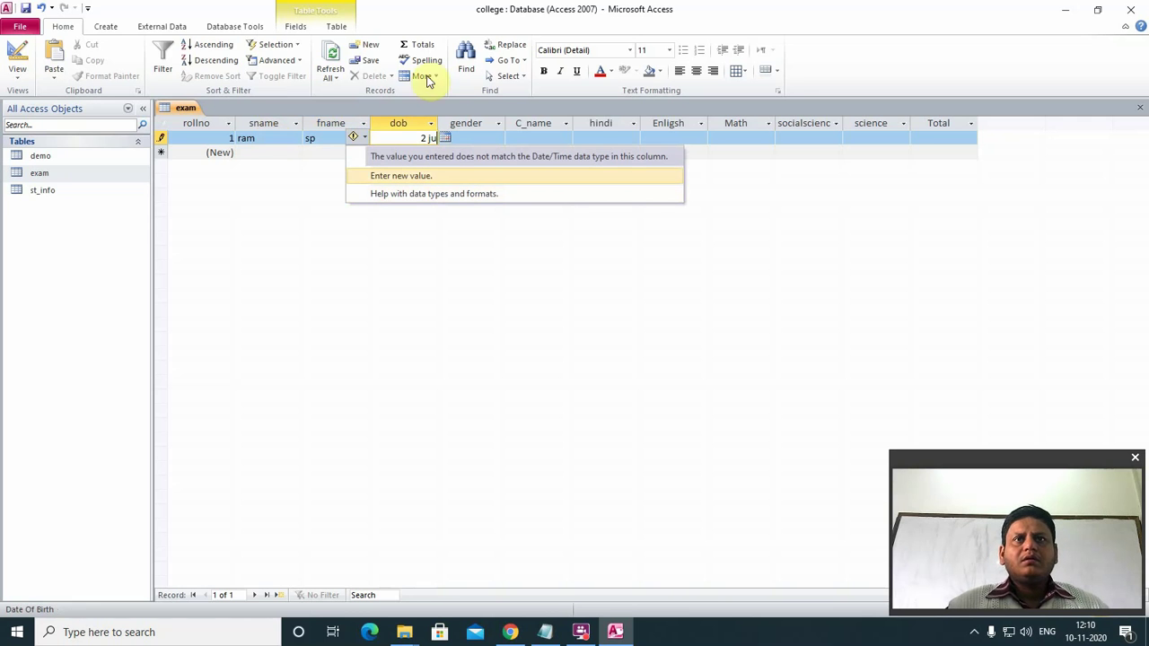
pyautogui.click(422, 139)
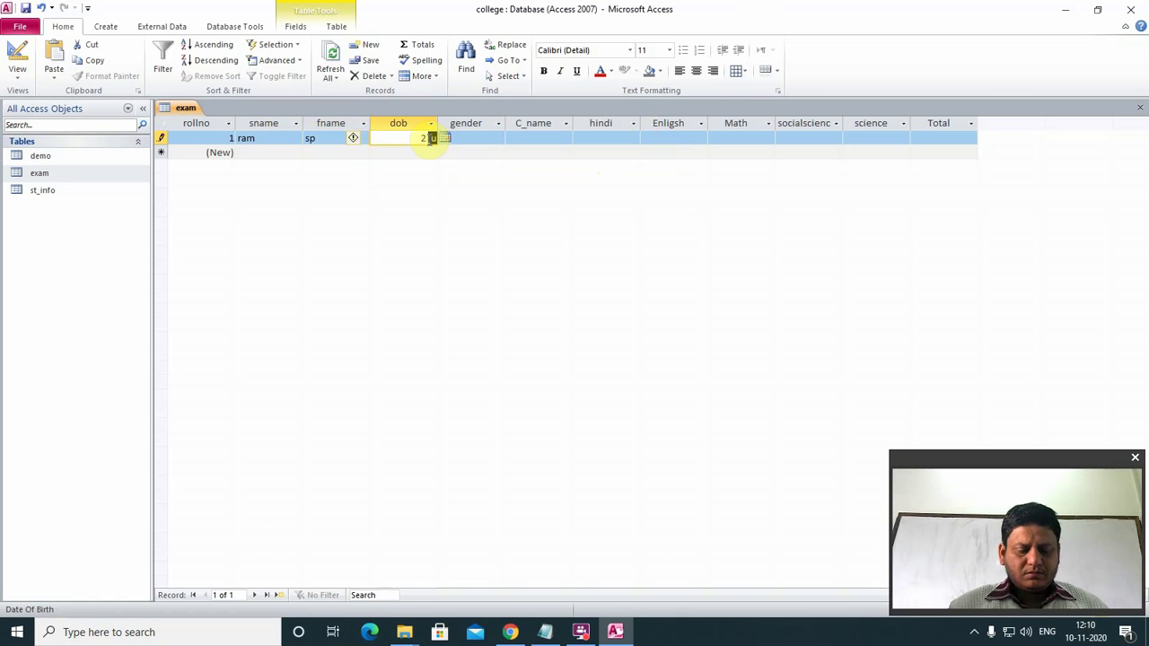
pyautogui.press('BackSpace')
pyautogui.press('BackSpace')
pyautogui.press('BackSpace')
pyautogui.press('BackSpace')
# - Enter the student's date of birth in the first record and set the gender to Male
pyautogui.write('02-07-2020')
pyautogui.press('Tab')
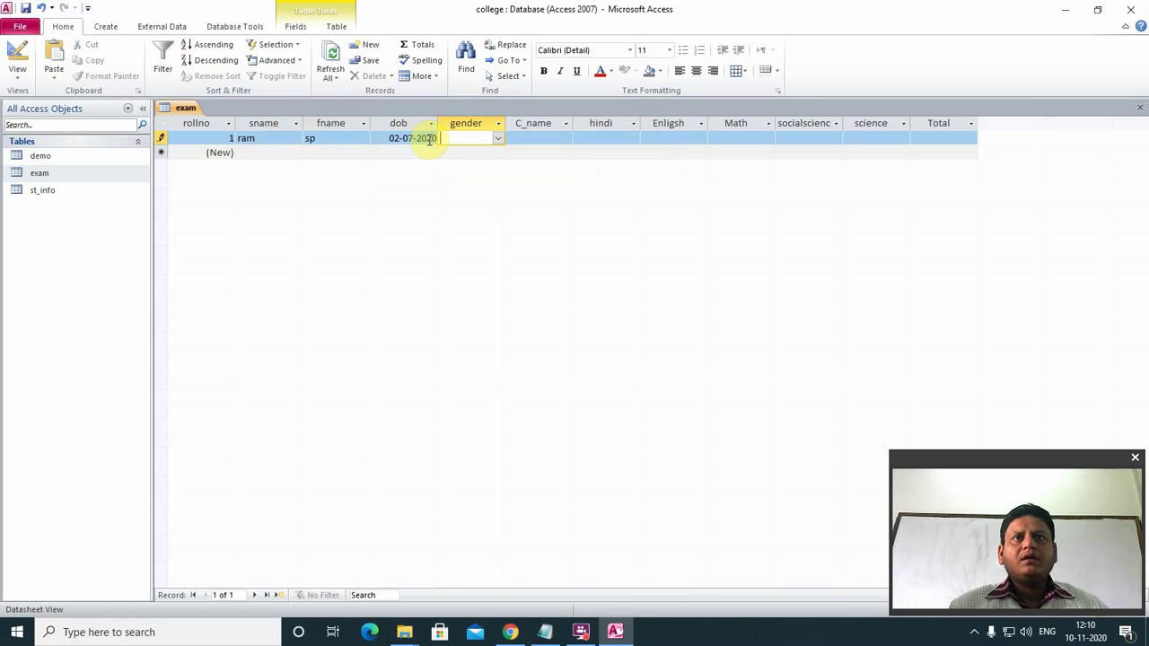
pyautogui.write('Male')
pyautogui.press('Tab')
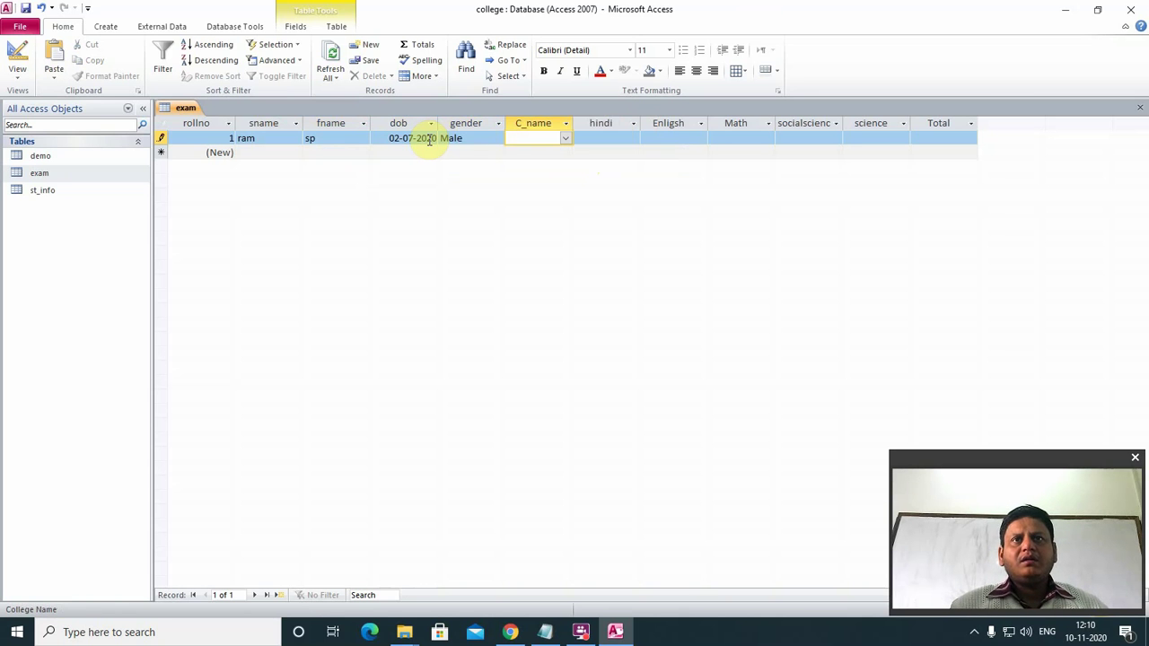
# - Choose SICS from the college list as the first record's C_name
pyautogui.write('bCS')
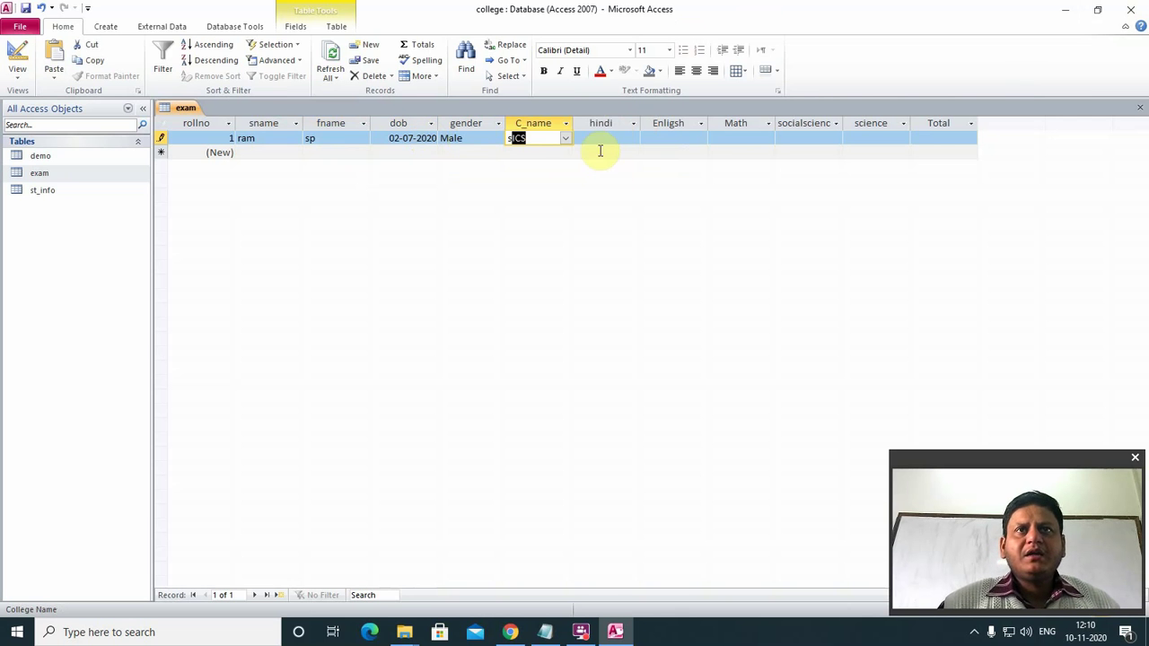
pyautogui.click(566, 140)
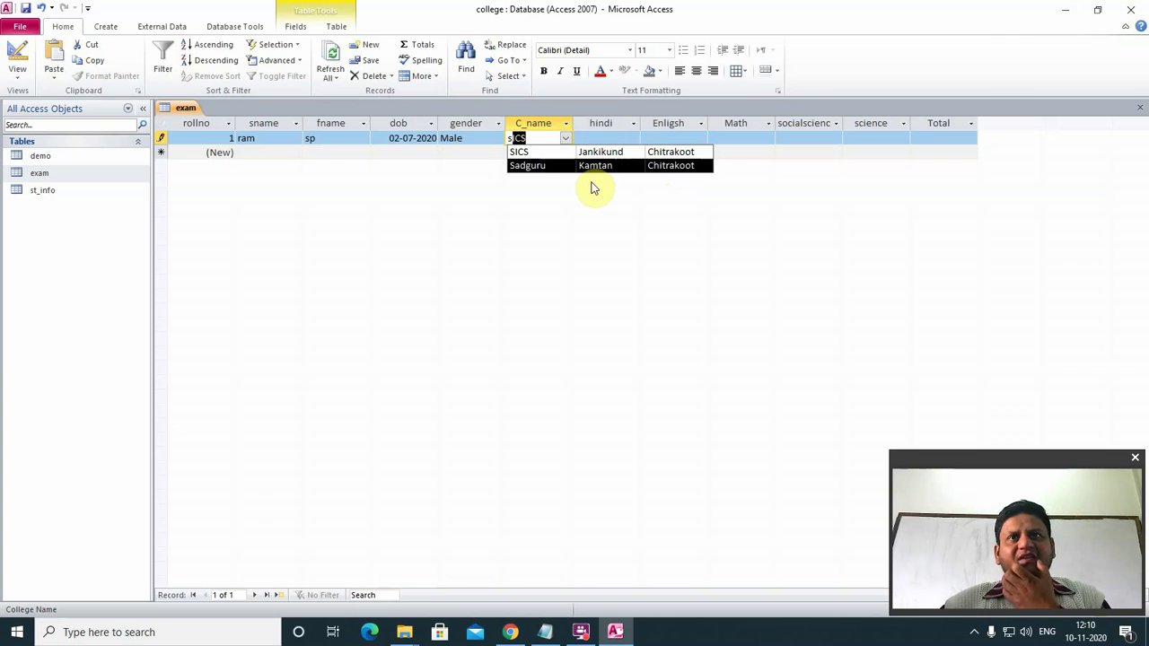
pyautogui.click(560, 152)
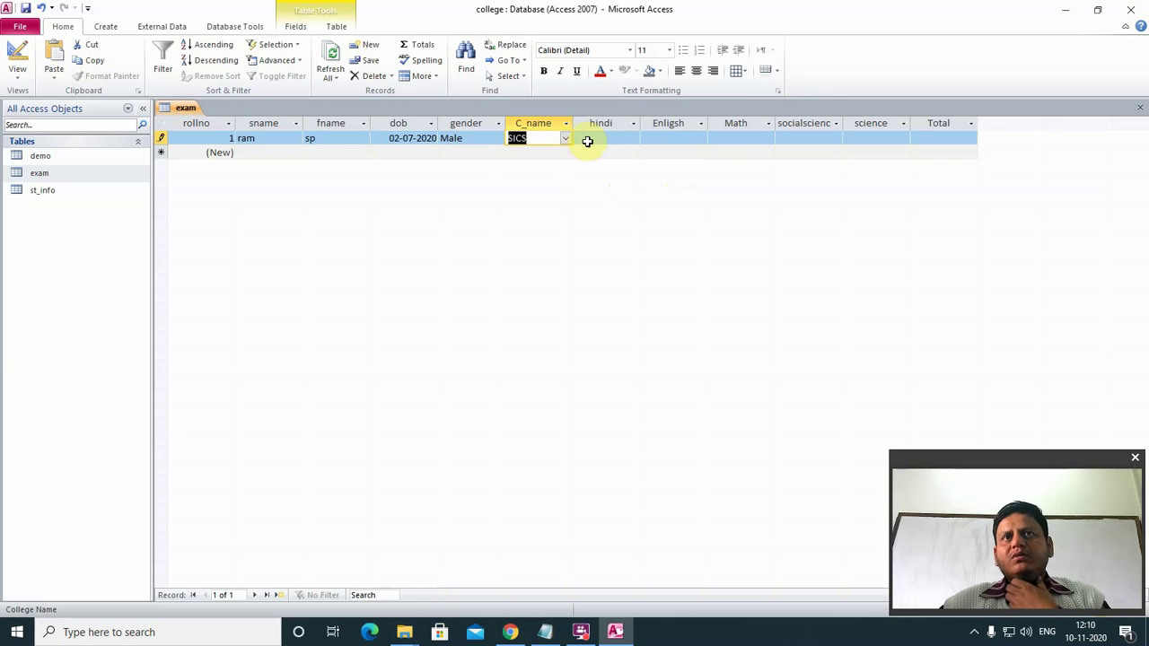
# - Enter the first record's marks as 40 for hindi and 50 for Enligsh
pyautogui.click(598, 139)
pyautogui.write('4')
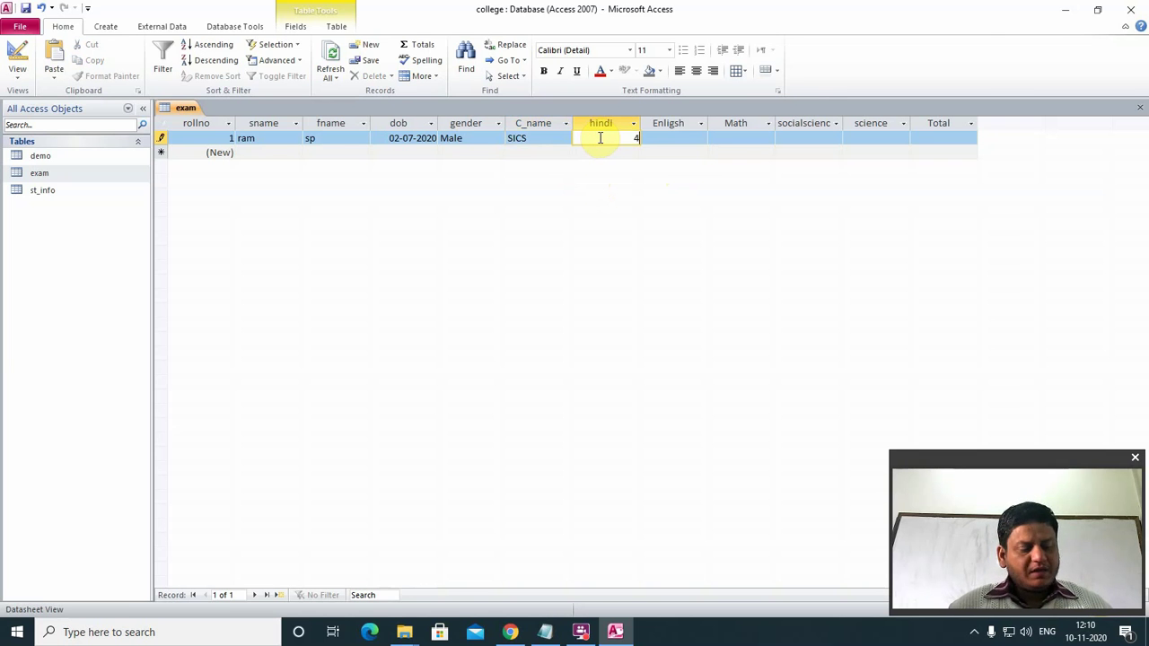
pyautogui.write('0')
pyautogui.press('Tab')
pyautogui.write('50')
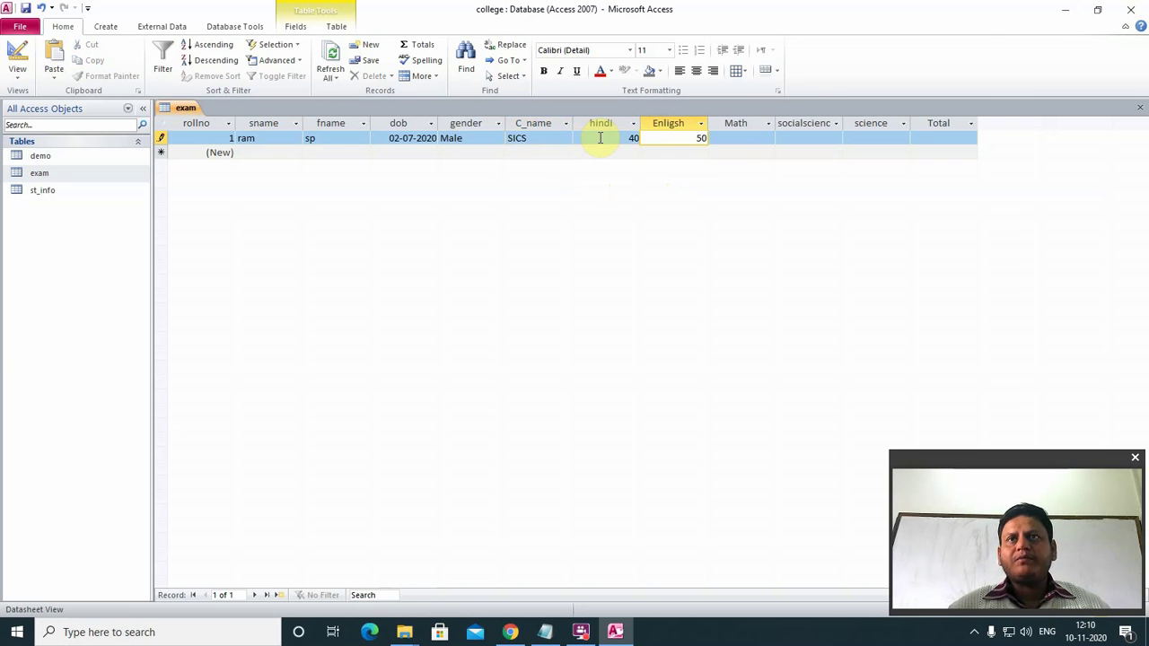
pyautogui.press('Tab')
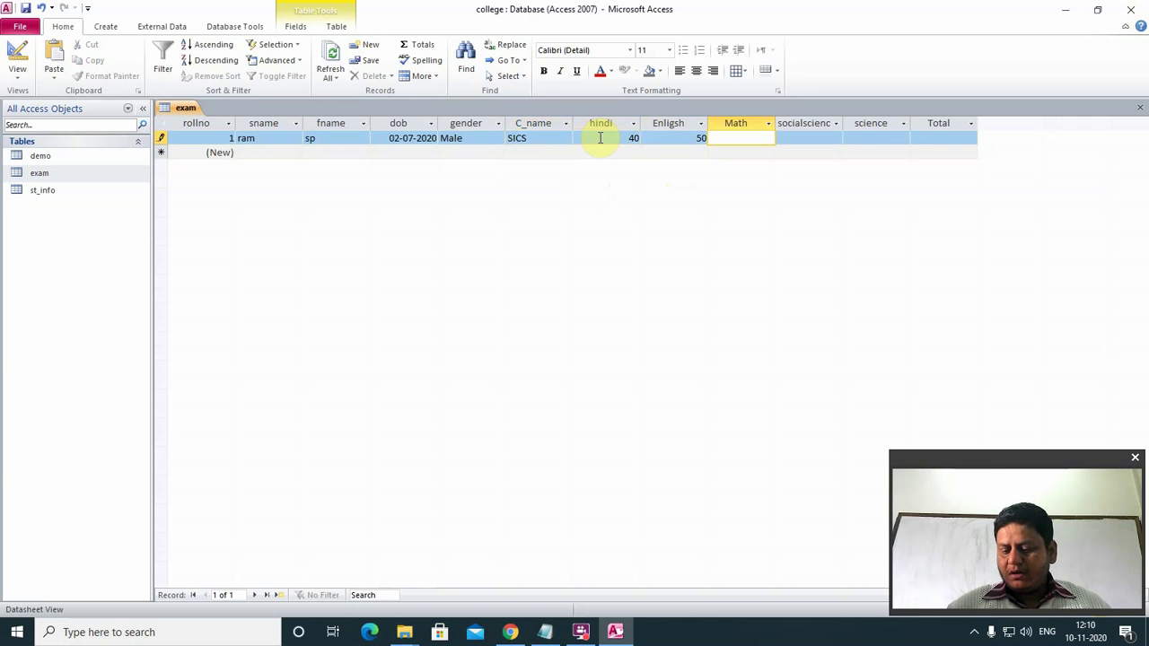
# - Enter 60 for Math, 70 for socialscience and 30 for science in the first record, and commit the record
pyautogui.write('60')
pyautogui.press('Tab')
pyautogui.write('7')
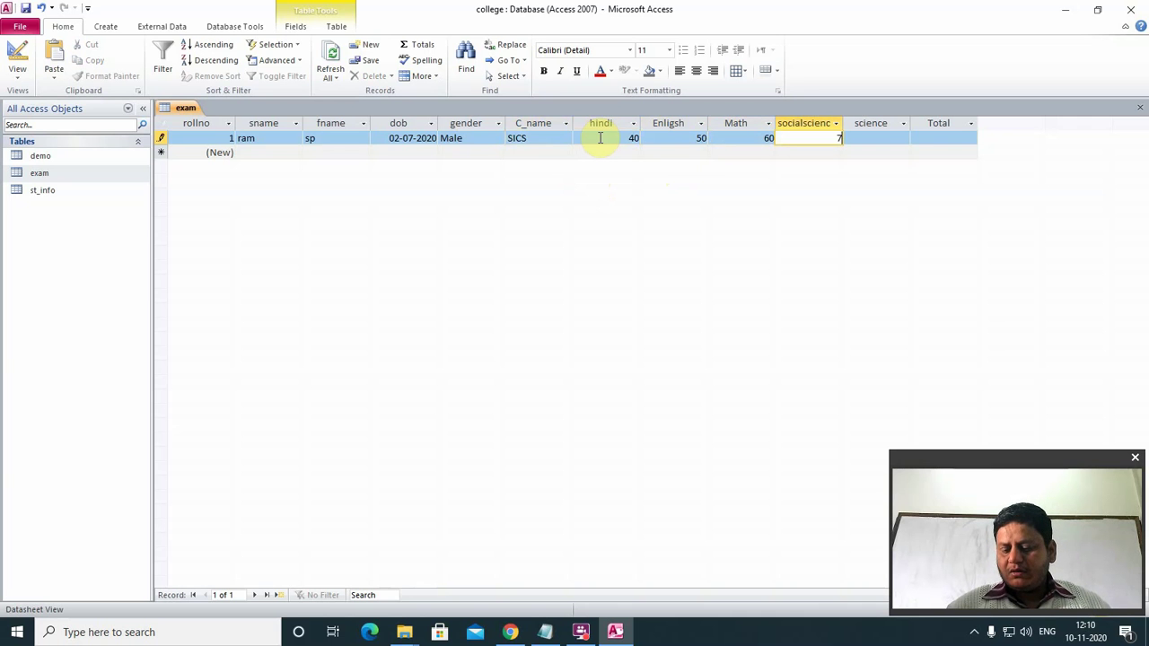
pyautogui.write('0')
pyautogui.press('Tab')
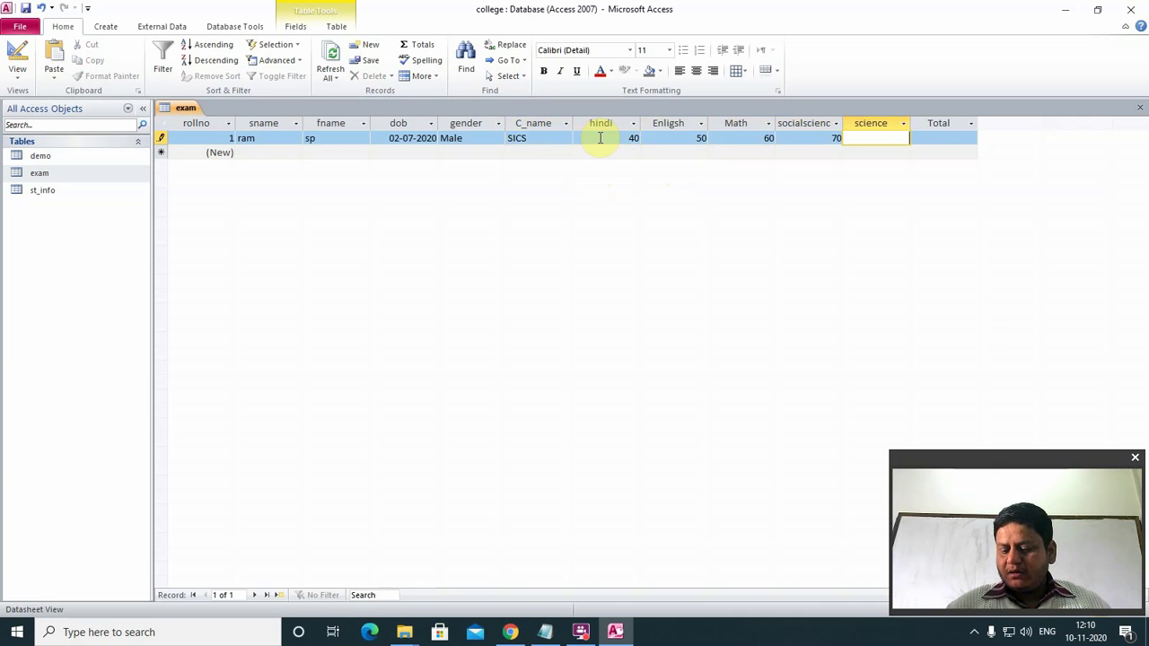
pyautogui.write('30')
pyautogui.press('Tab')
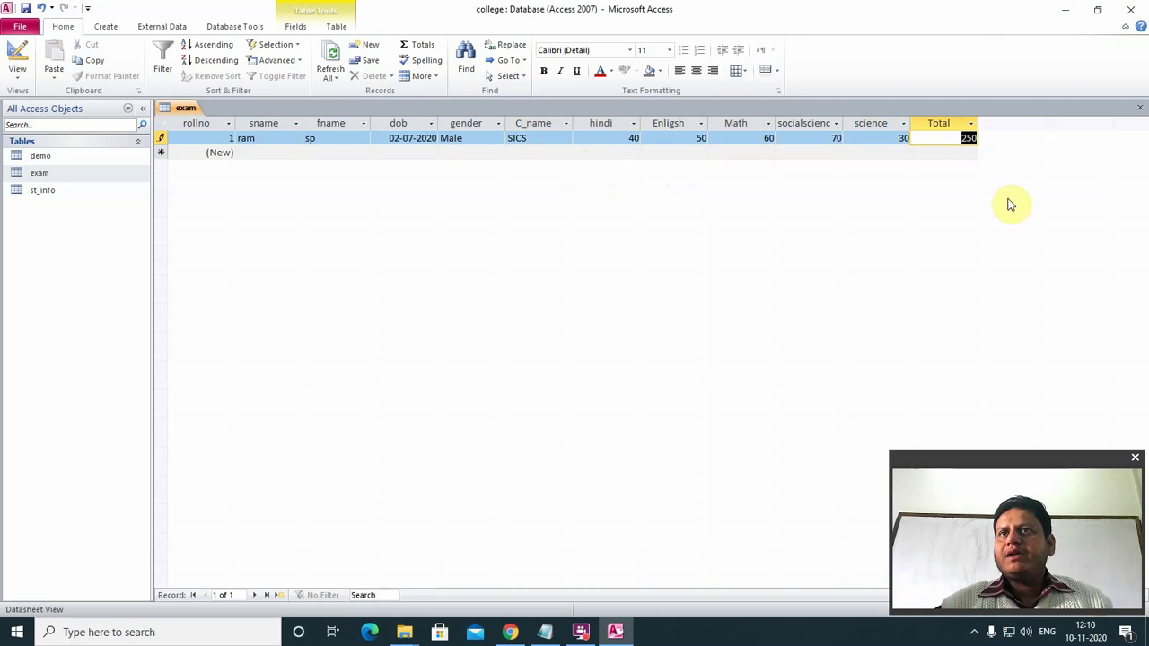
pyautogui.click(935, 152)
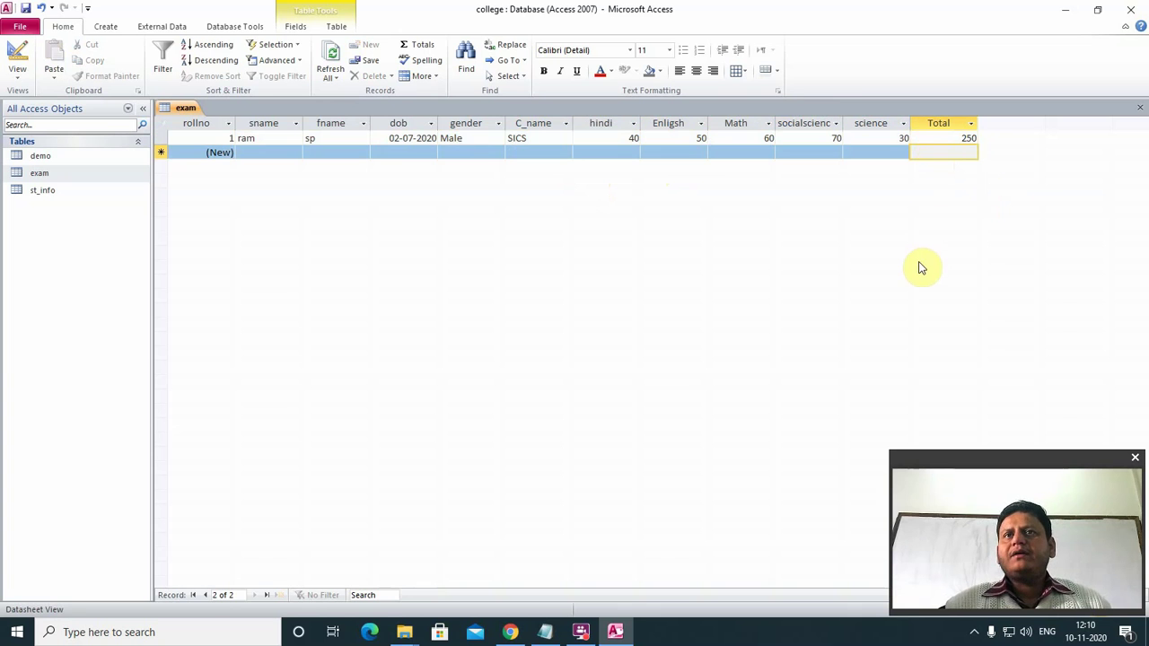
# - Start a second record with the student's name and the father's name
pyautogui.click(268, 151)
pyautogui.write('ramesh')
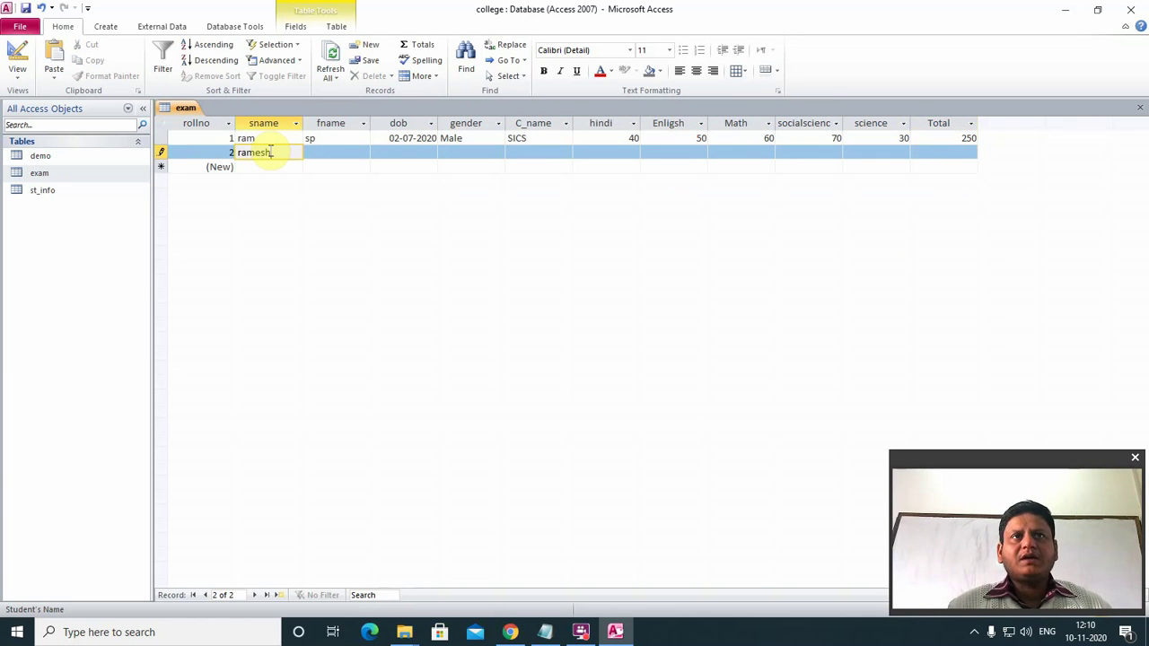
pyautogui.press('Tab')
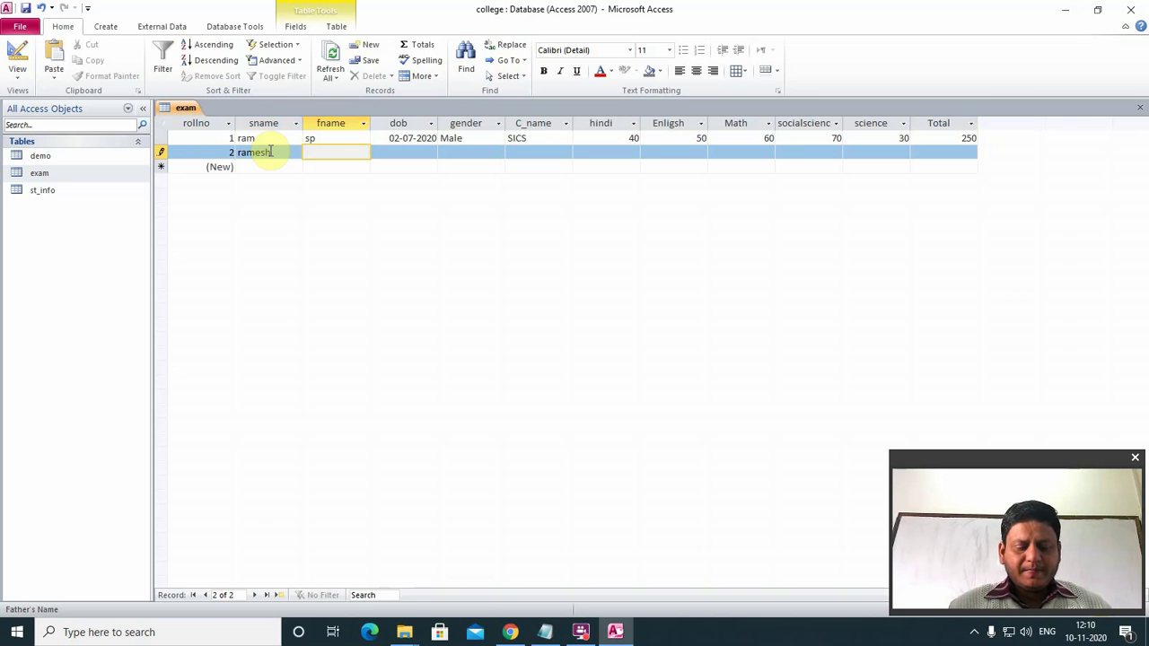
pyautogui.write('mp')
pyautogui.press('Tab')
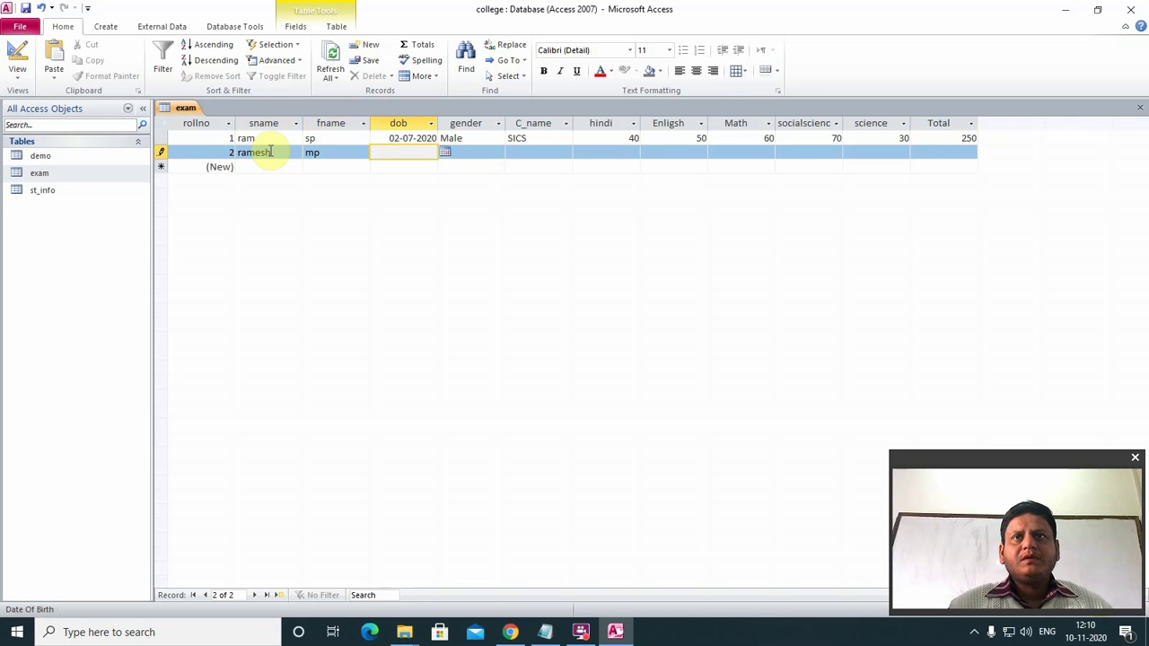
# - Enter and commit the second record's marks: hindi 80, Enligsh 60, Math 7, socialscience 50 and science 30
pyautogui.click(619, 153)
pyautogui.write('80')
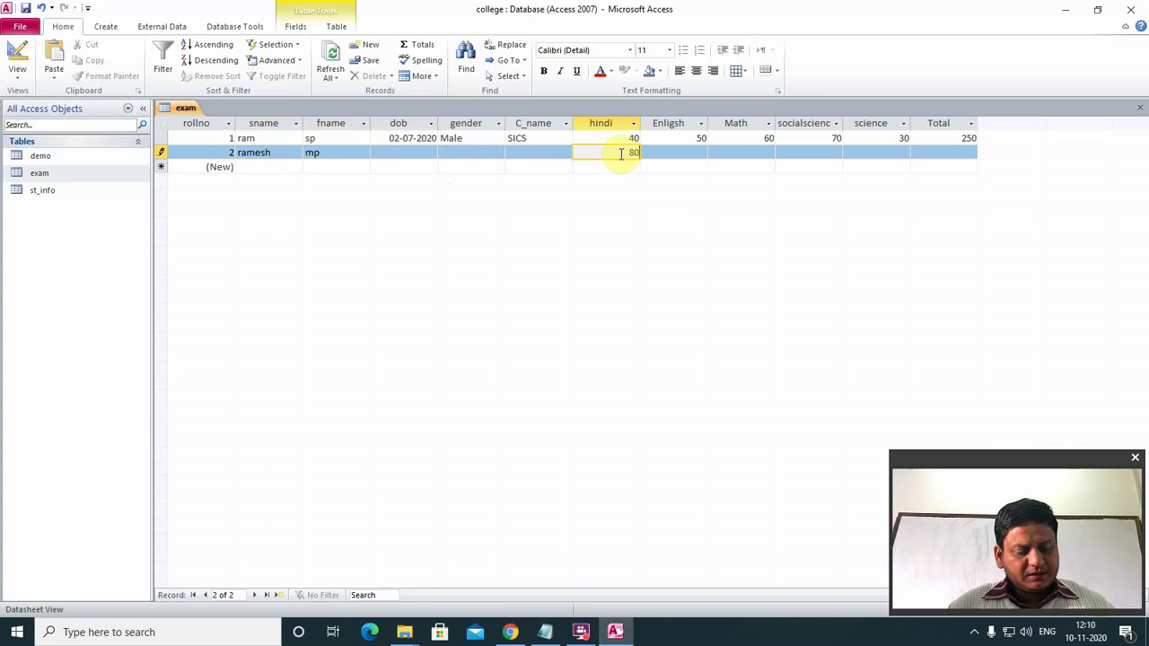
pyautogui.press('Tab')
pyautogui.write('60')
pyautogui.press('Tab')
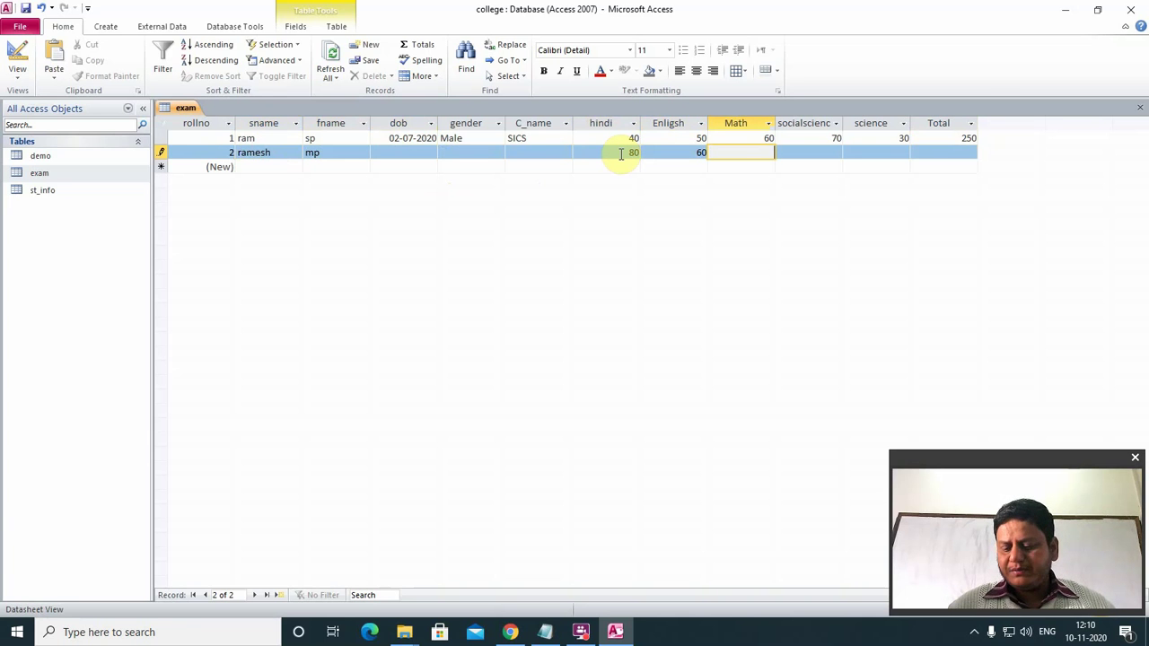
pyautogui.write('7')
pyautogui.press('Tab')
pyautogui.write('5')
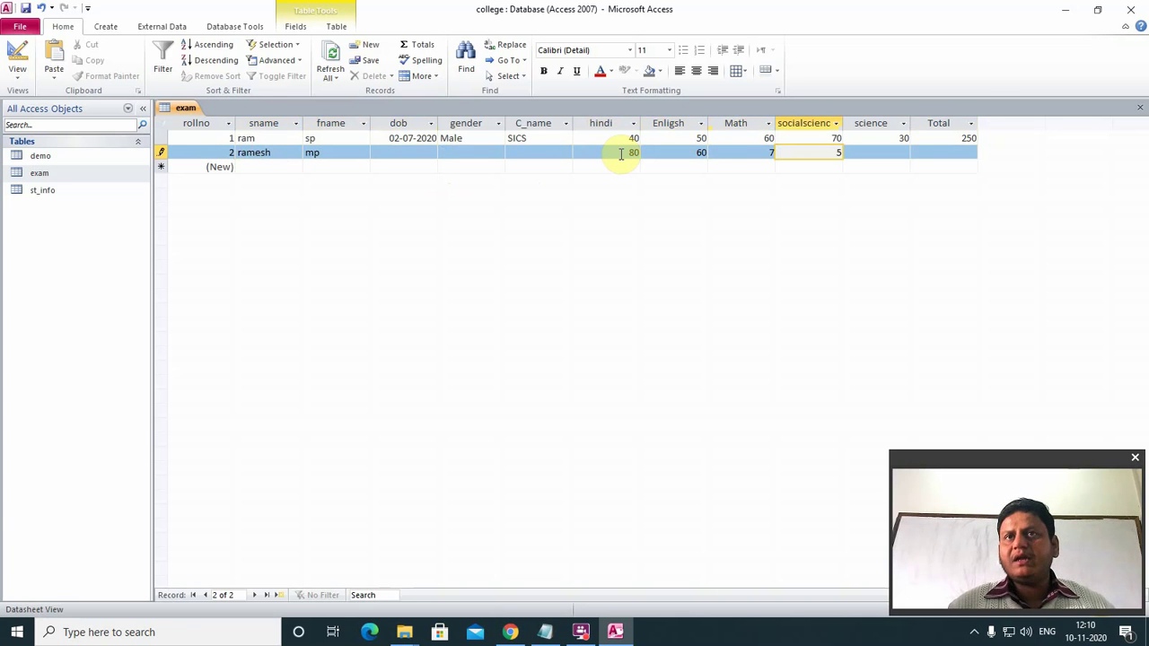
pyautogui.write('0')
pyautogui.press('Tab')
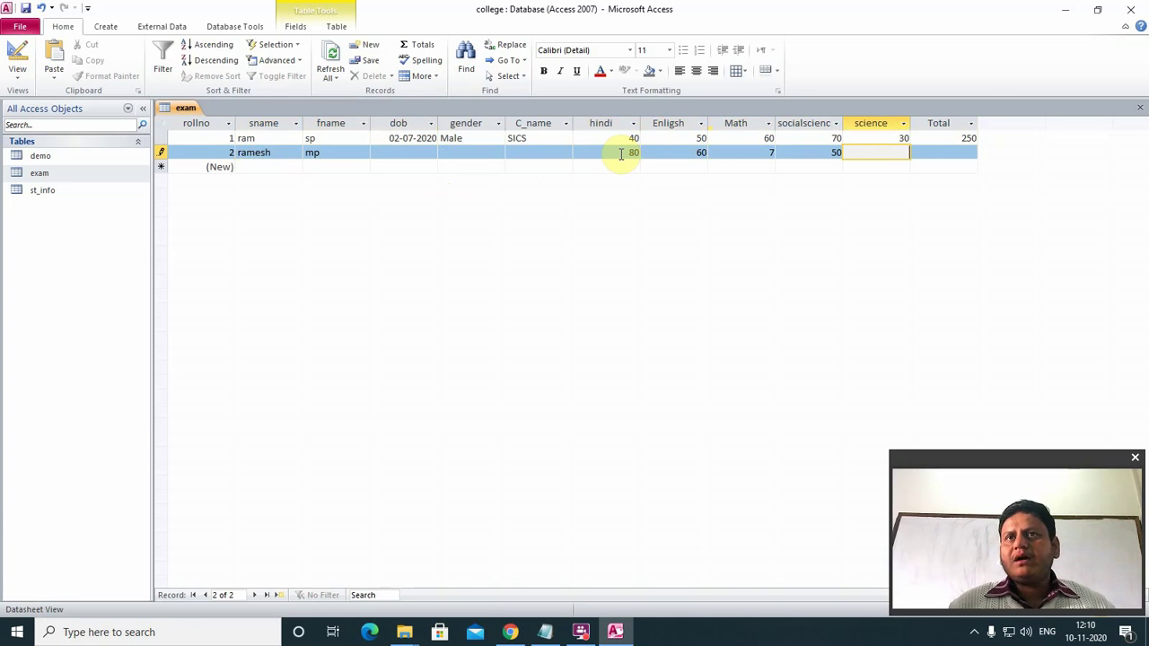
pyautogui.write('30')
pyautogui.press('Down')
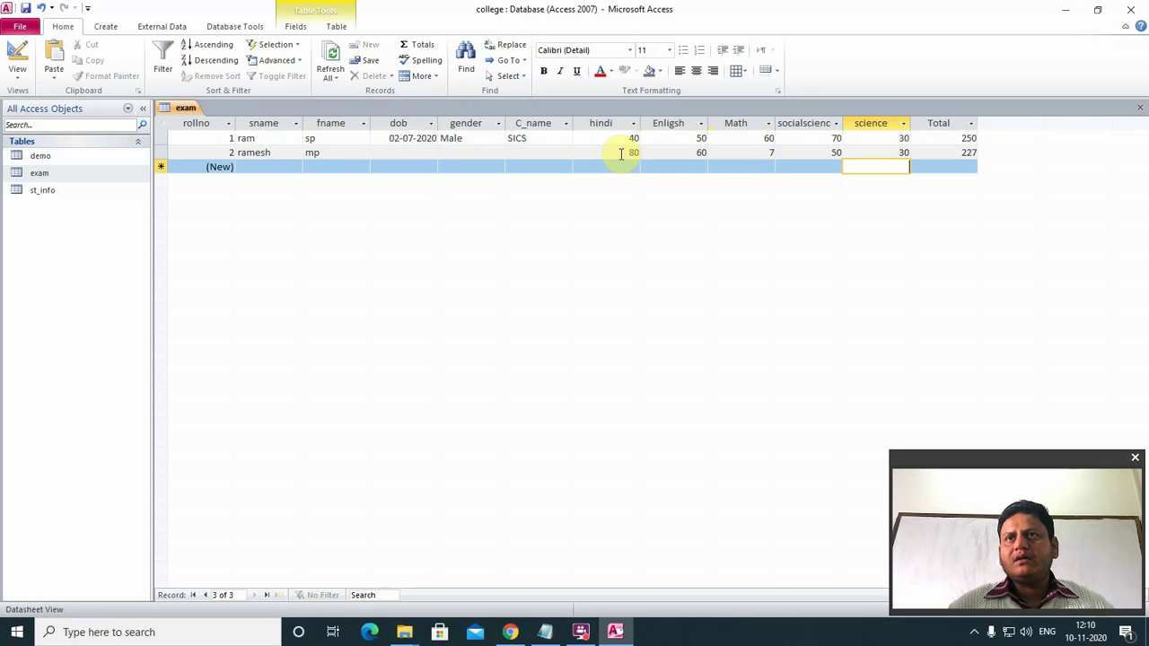
# - Add a third record with science 30, hindi 20, and 10 each for Enligsh, Math and socialscience, and commit it
pyautogui.write('30')
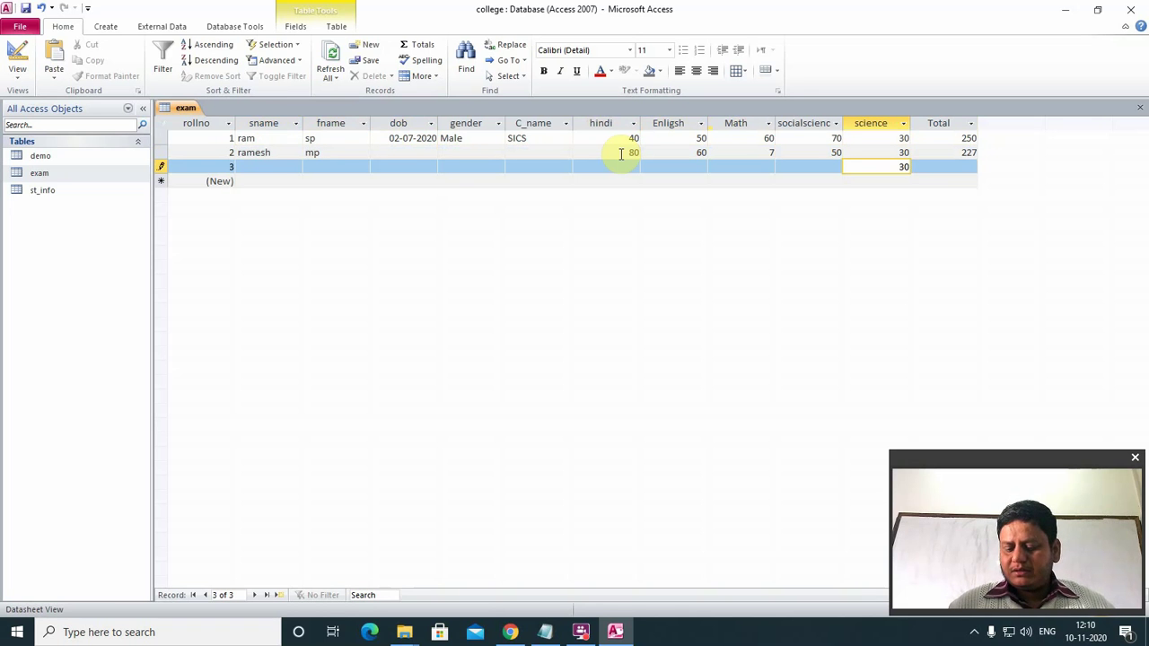
pyautogui.press('Tab')
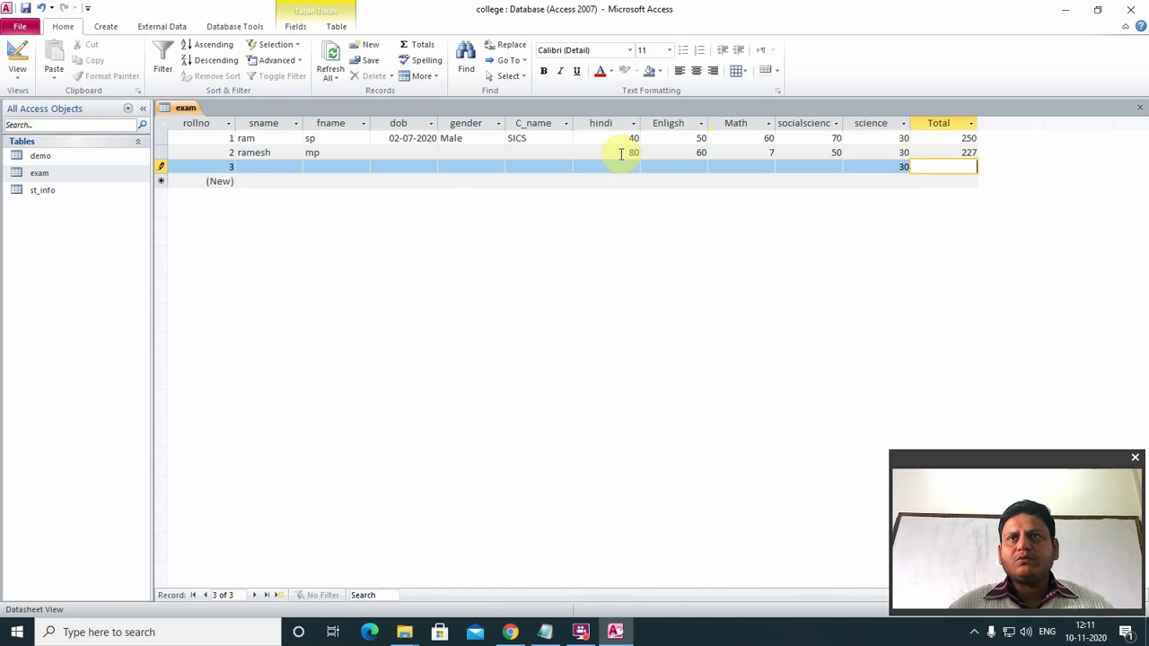
pyautogui.click(608, 168)
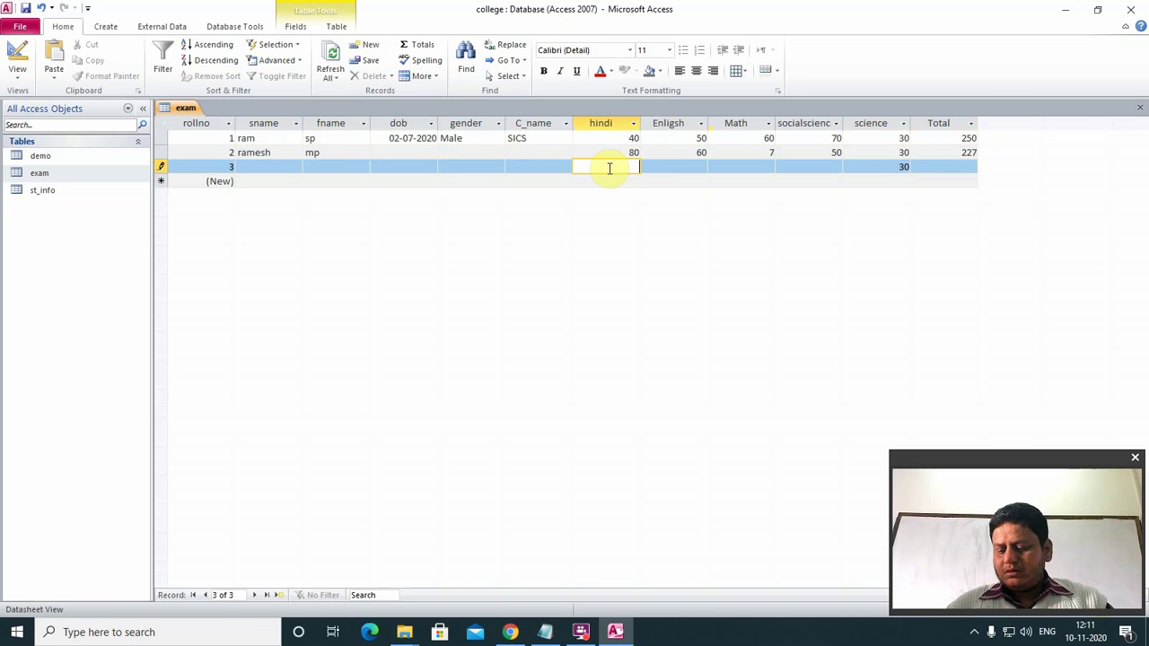
pyautogui.write('20')
pyautogui.press('Tab')
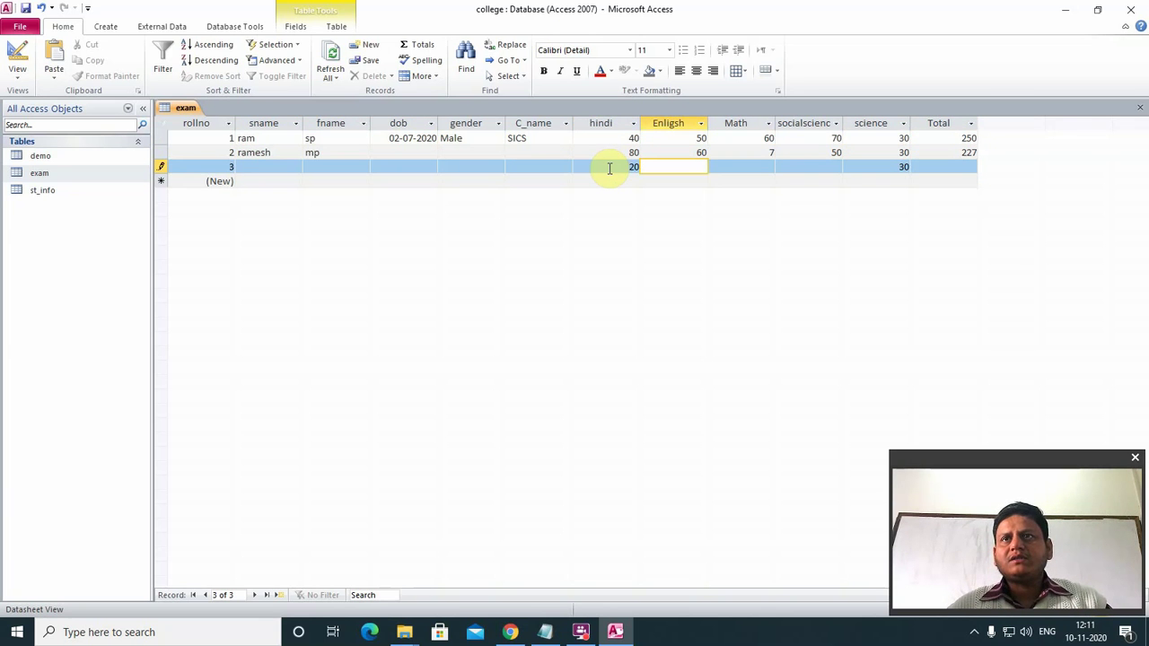
pyautogui.write('10')
pyautogui.press('Tab')
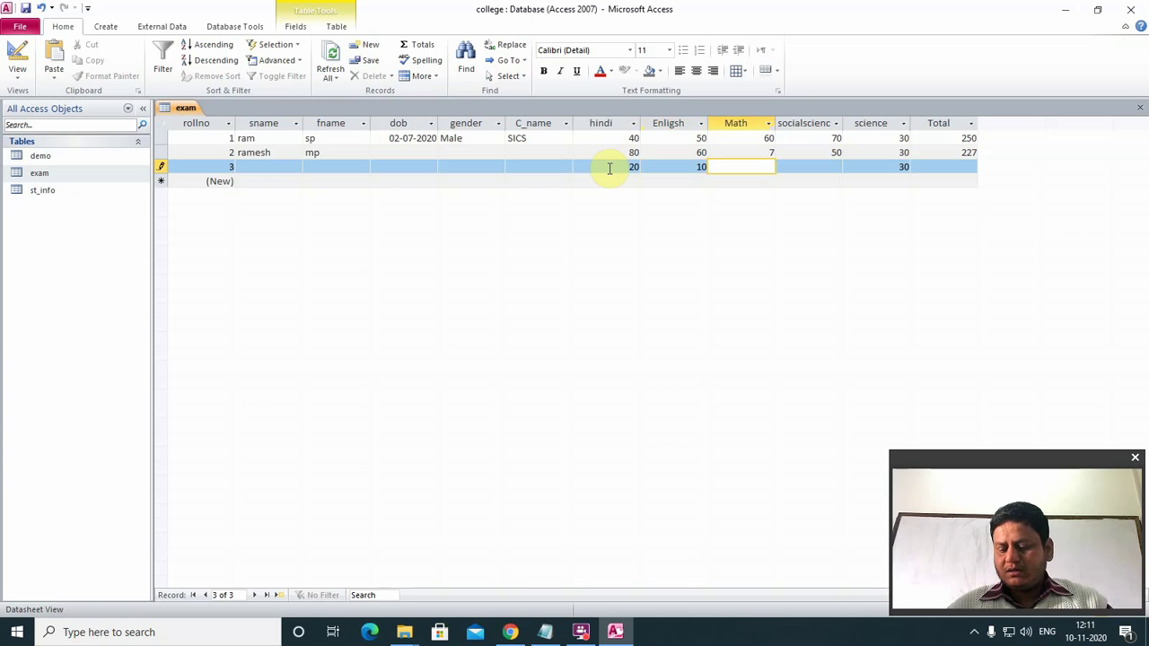
pyautogui.write('10')
pyautogui.press('Tab')
pyautogui.write('10')
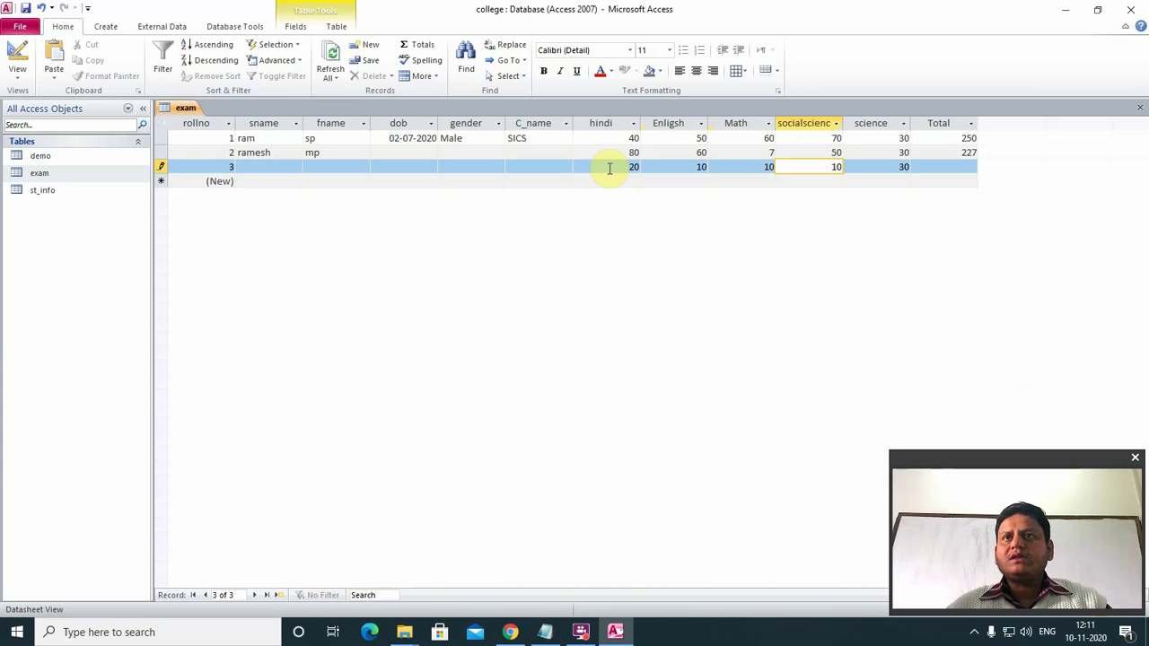
pyautogui.press('Down')
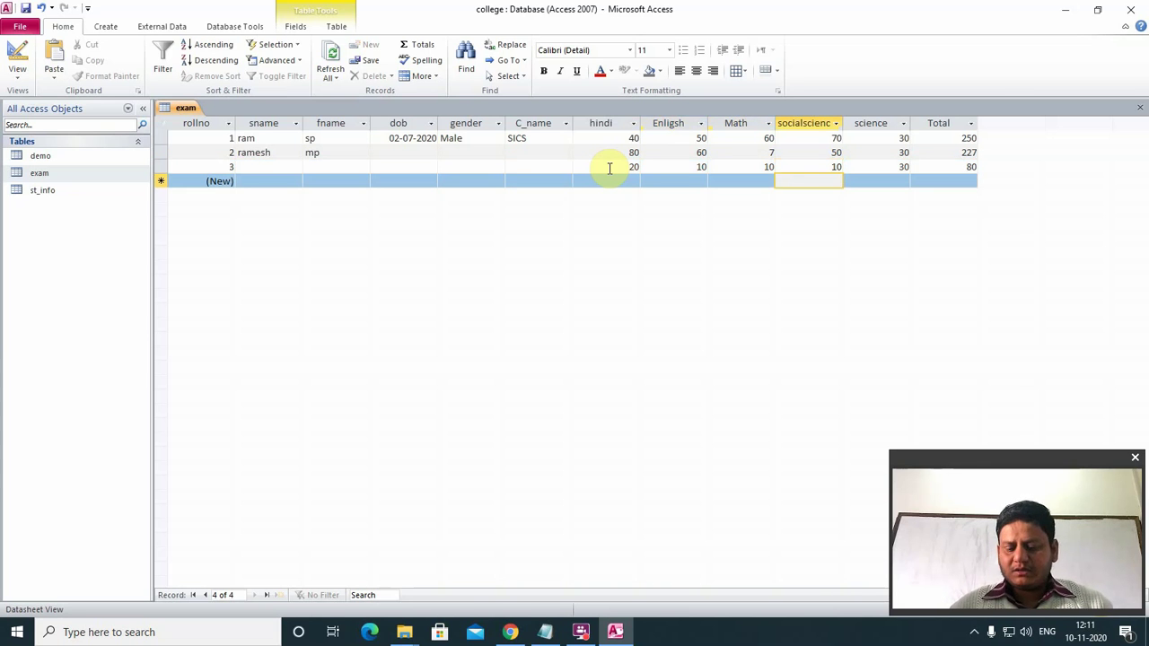
# - Start a fourth record with marks of 10 for hindi and 10 for Enligsh
pyautogui.press('Left')
pyautogui.press('Left')
pyautogui.press('Left')
pyautogui.write('10')
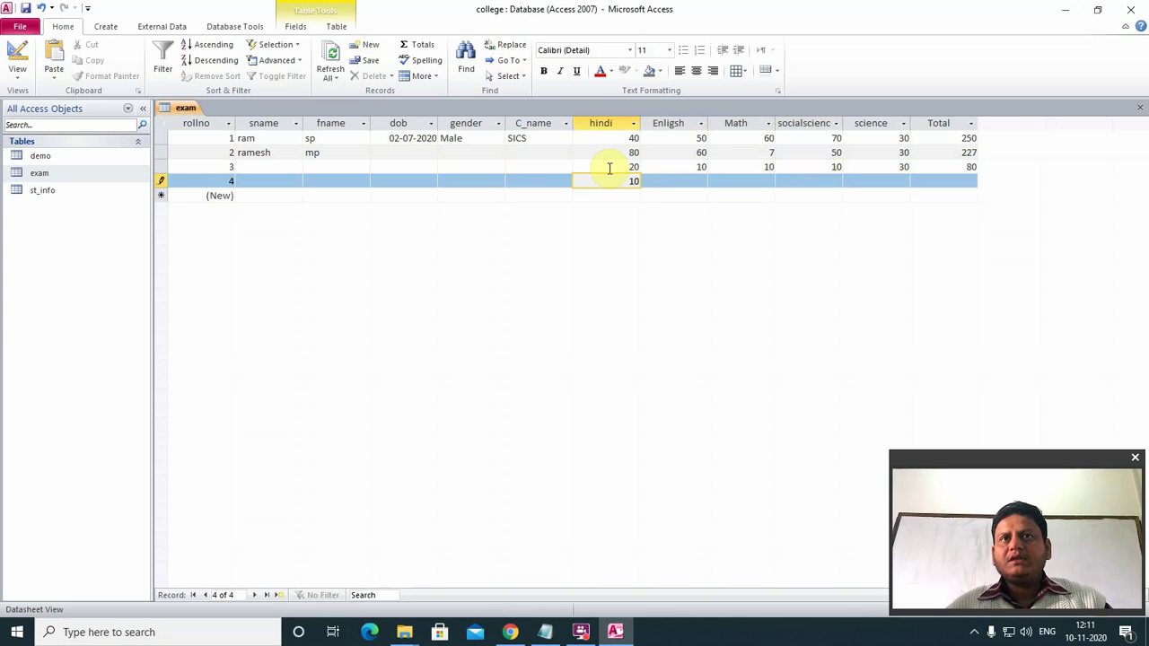
pyautogui.press('Tab')
pyautogui.write('20')
pyautogui.press('BackSpace')
pyautogui.press('BackSpace')
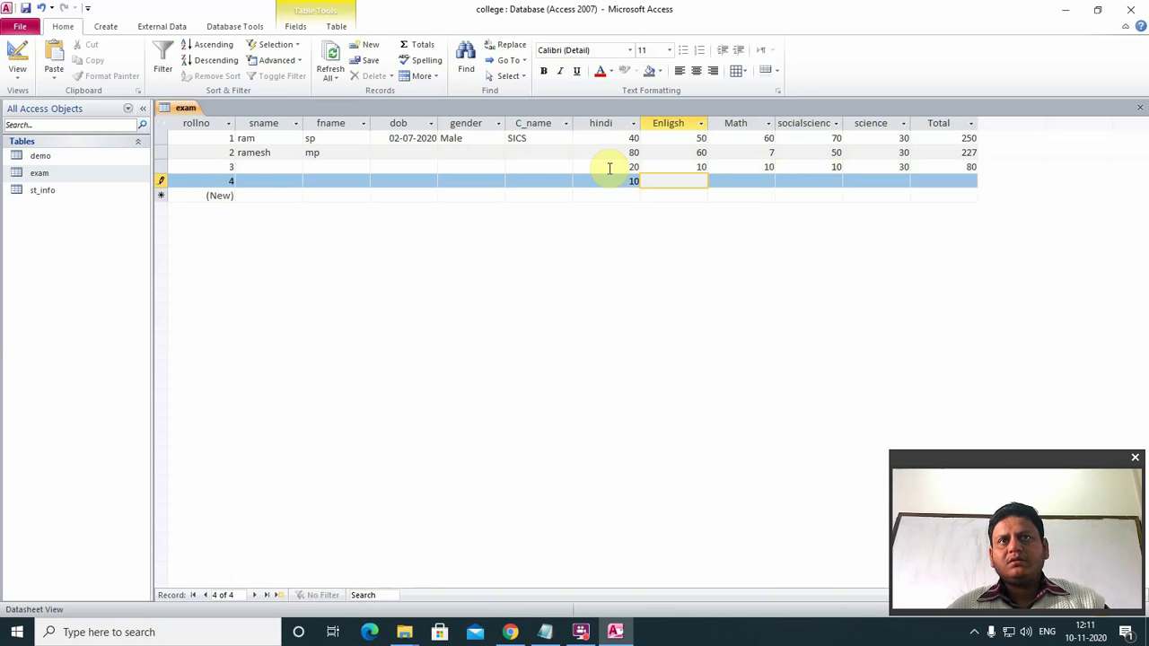
pyautogui.write('10')
pyautogui.press('Tab')
# - Enter 10 each for Math, socialscience and science in the fourth record
pyautogui.write('10')
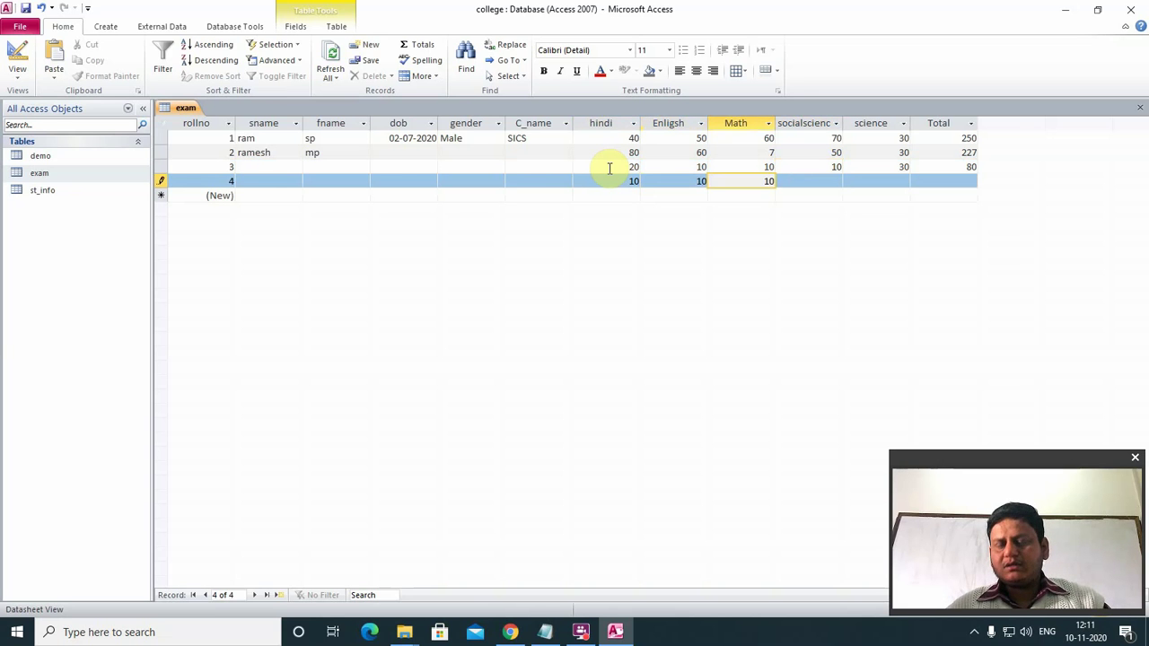
pyautogui.press('Tab')
pyautogui.write('10')
pyautogui.press('Tab')
pyautogui.write('10')
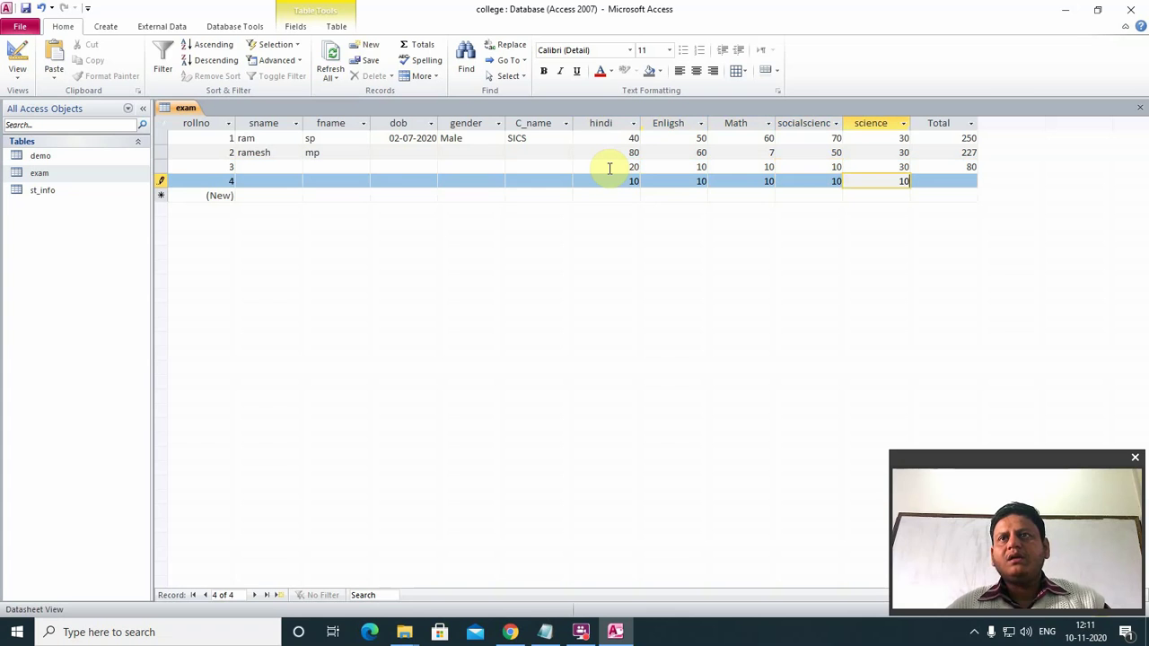
# - Commit the fourth exam record, then minimize the database window and refresh the desktop
pyautogui.press('Down')
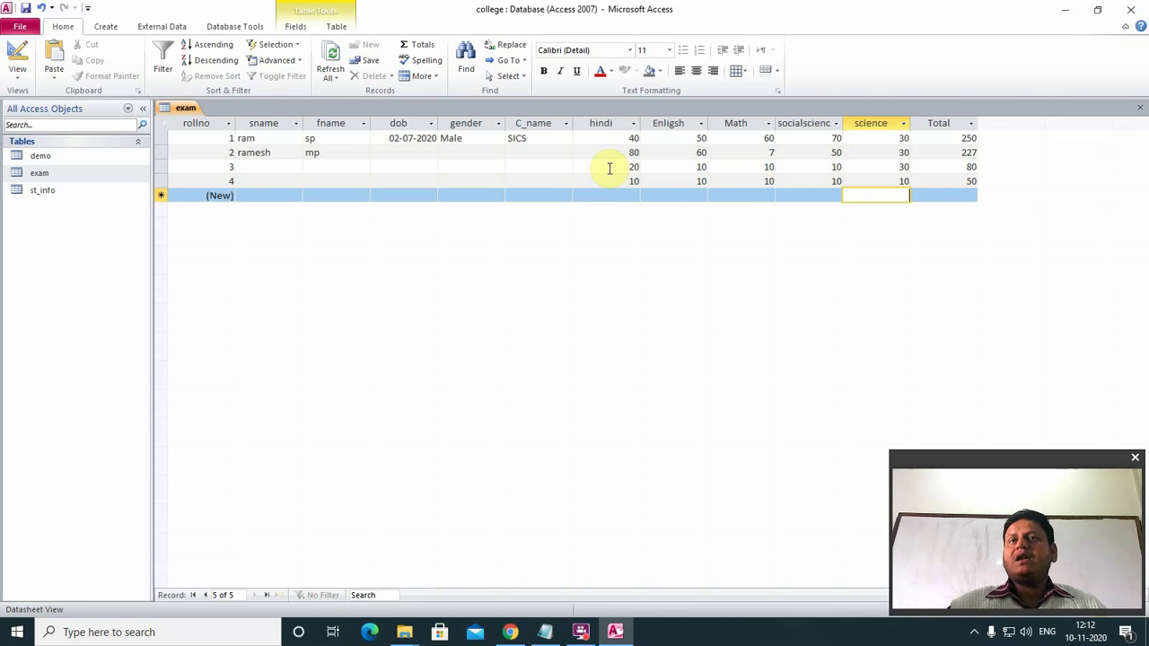
pyautogui.click(1067, 8)
pyautogui.rightClick(557, 214)
pyautogui.click(587, 256)
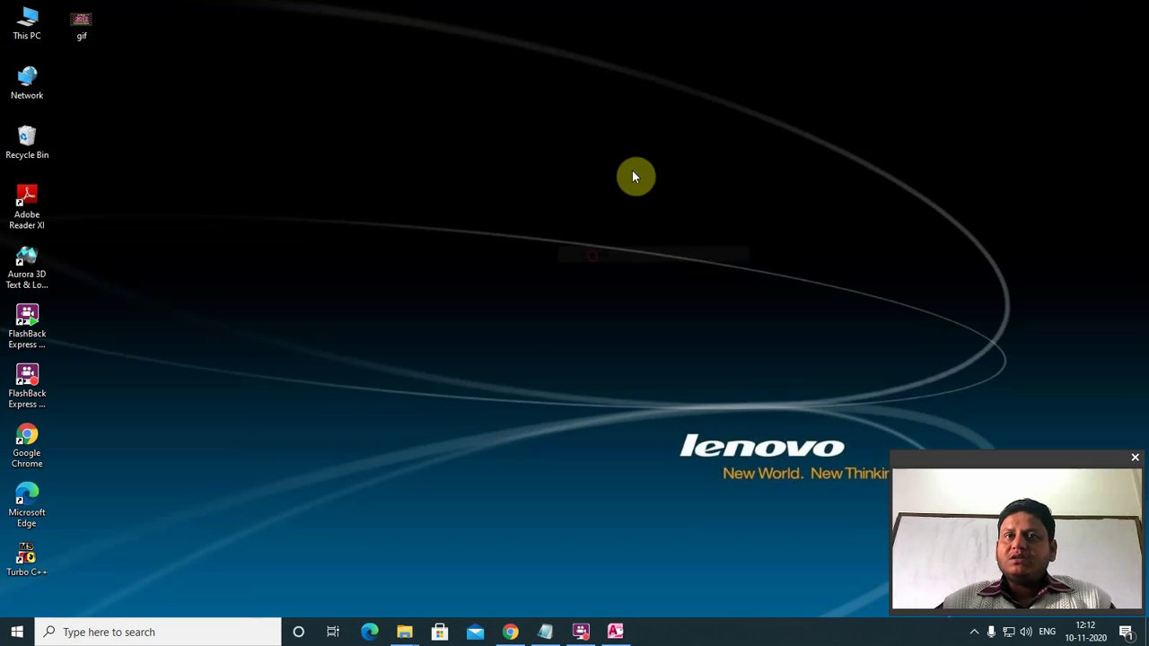
pyautogui.rightClick(632, 172)
pyautogui.click(665, 214)
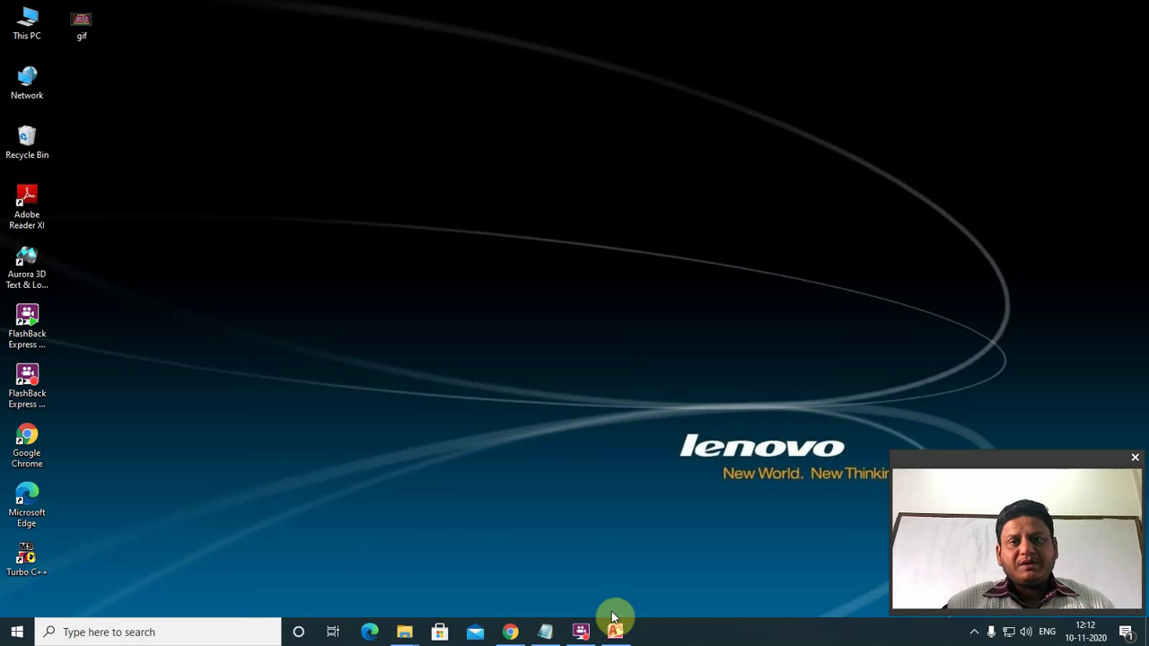
pyautogui.moveTo(404, 632)
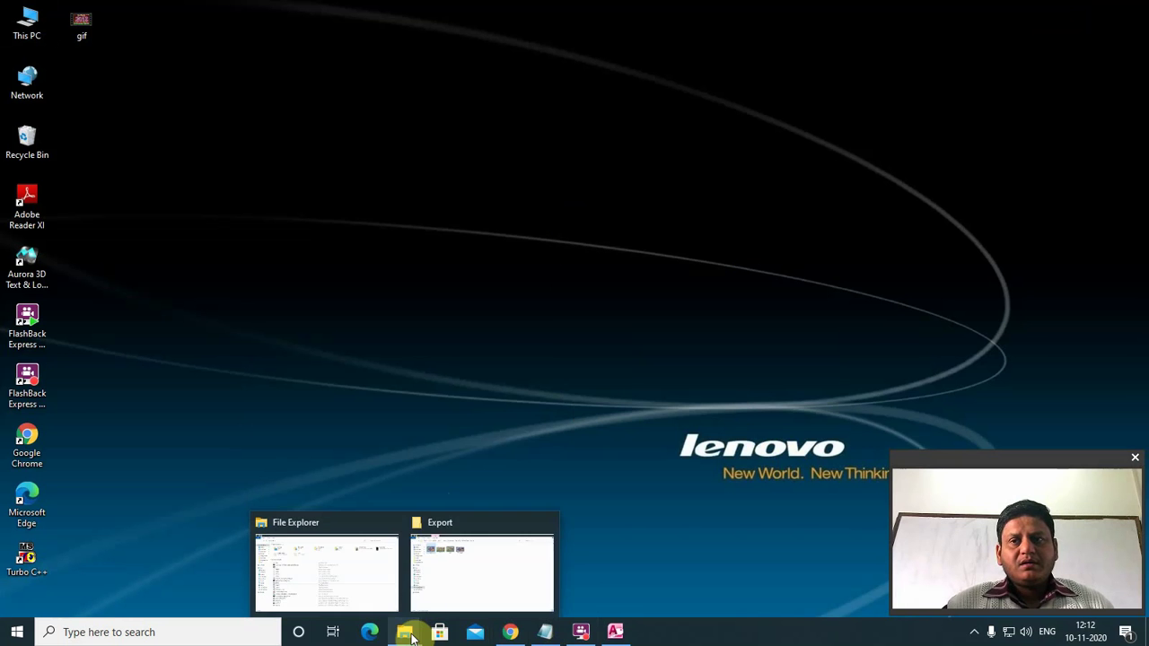
pyautogui.click(552, 633)
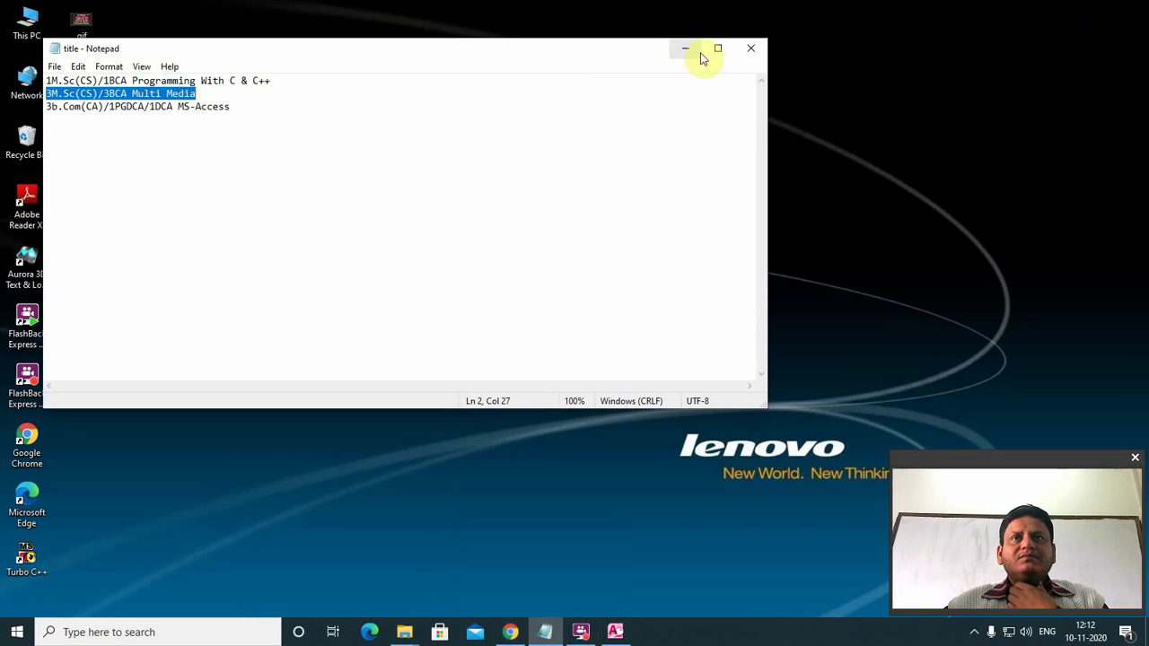
pyautogui.click(55, 66)
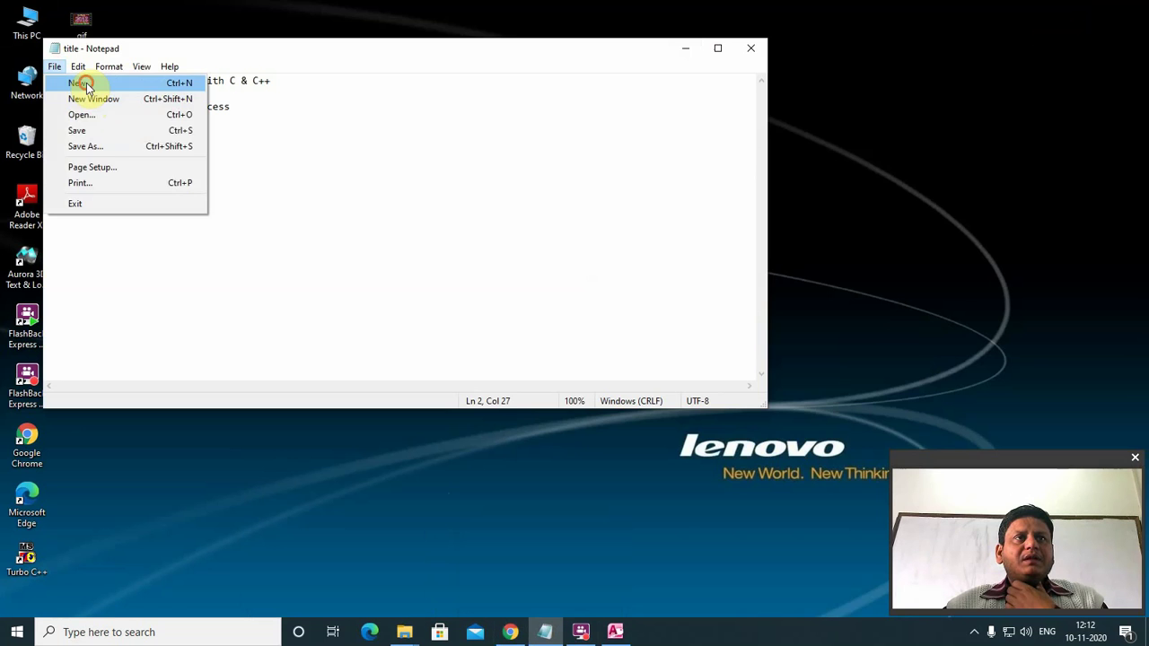
pyautogui.click(77, 80)
pyautogui.click(718, 47)
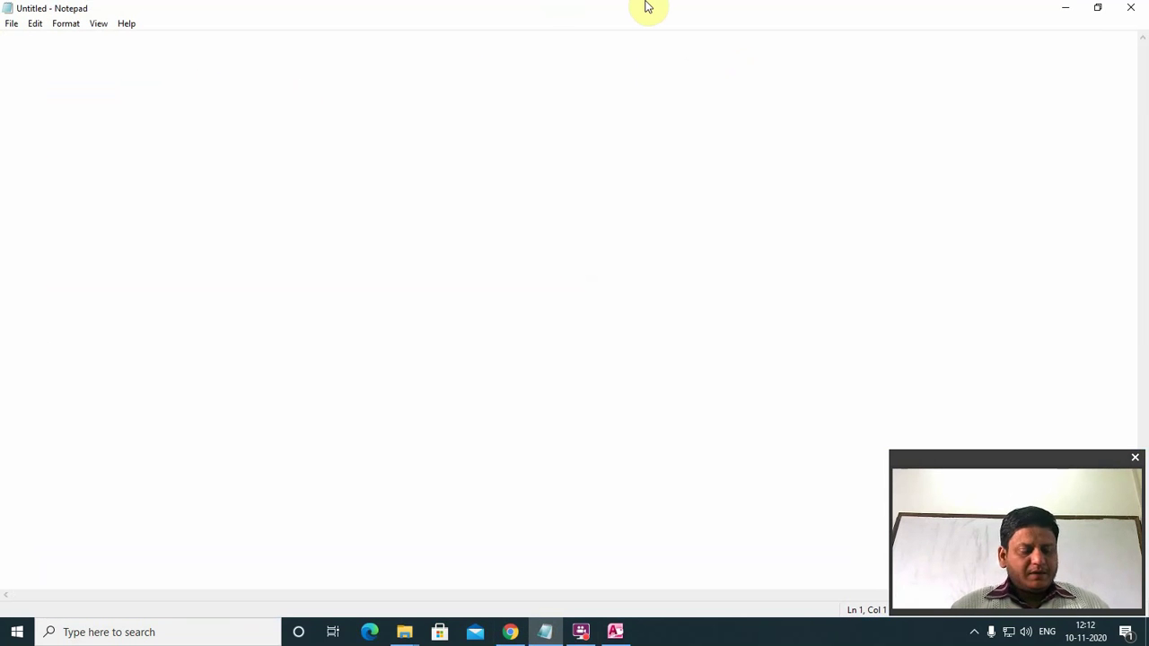
pyautogui.write('e')
pyautogui.press('BackSpace')
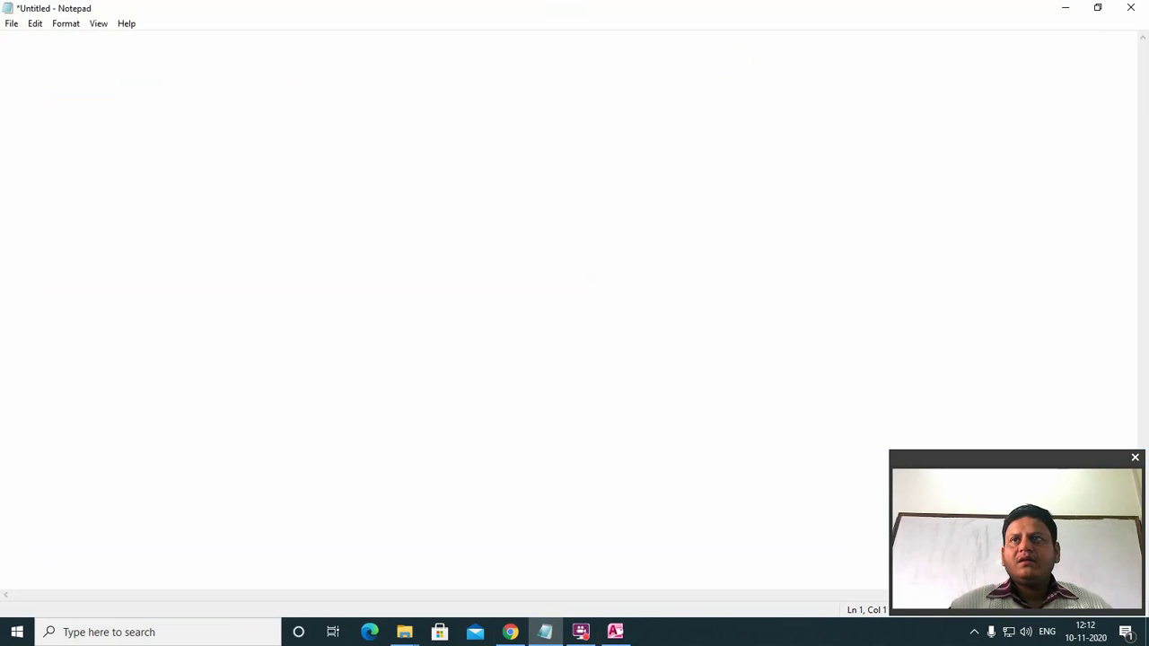
pyautogui.click(1130, 7)
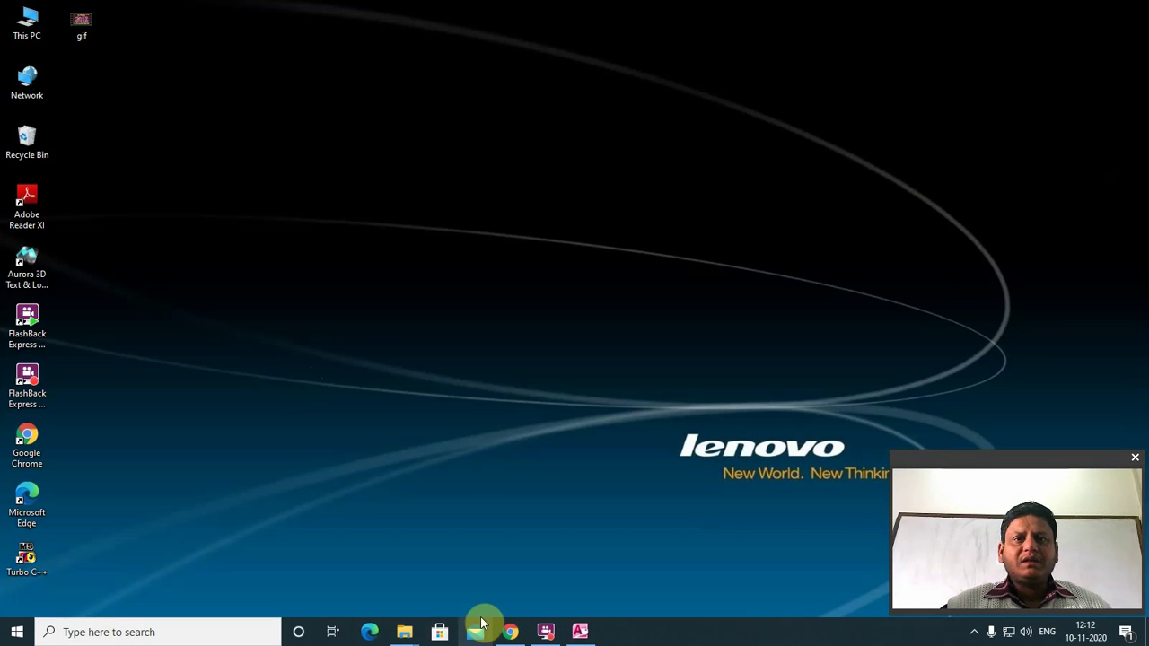
# - Search Windows for "one", open OneNote 2016 and add a new section to My Notebook
pyautogui.click(16, 633)
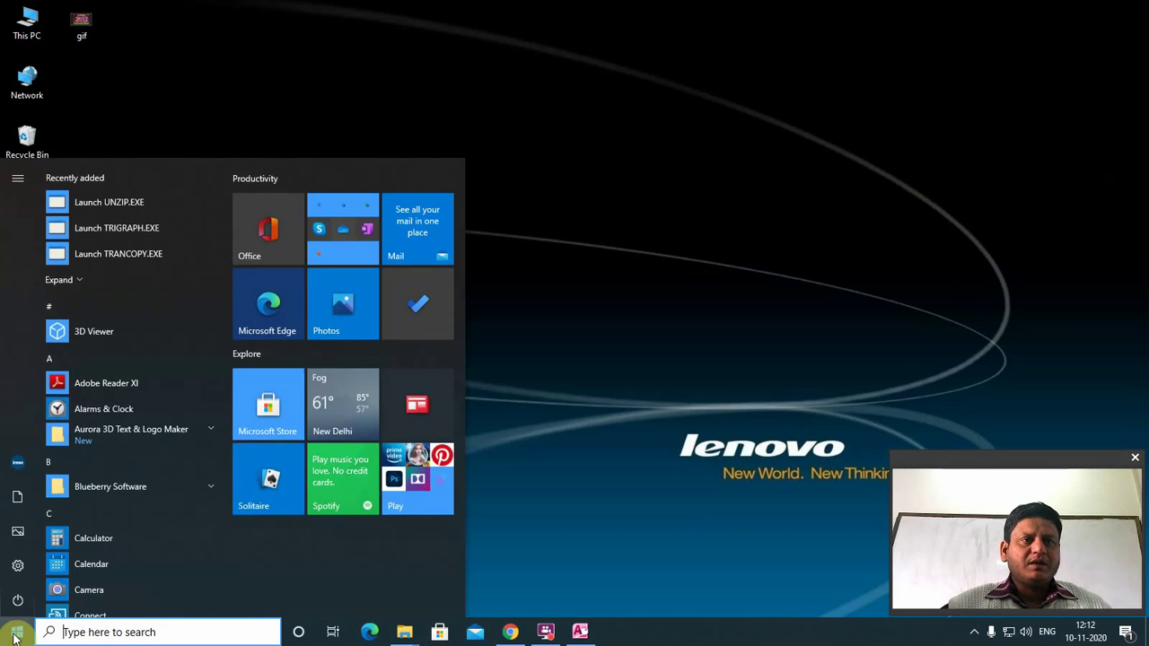
pyautogui.write('o')
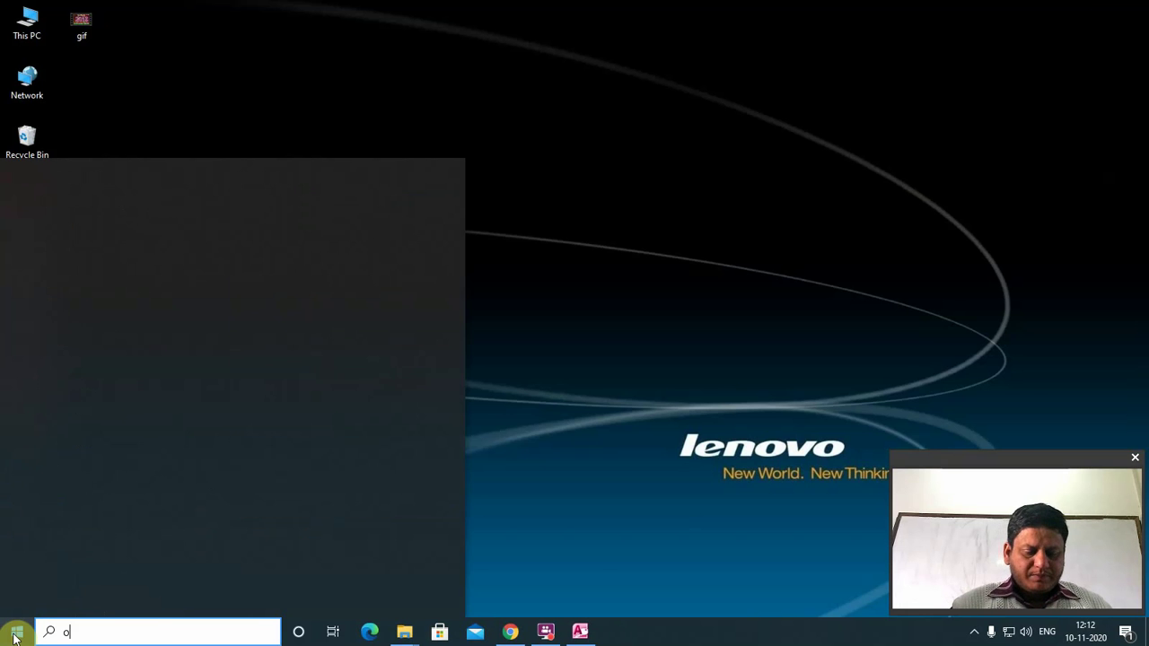
pyautogui.write('ne')
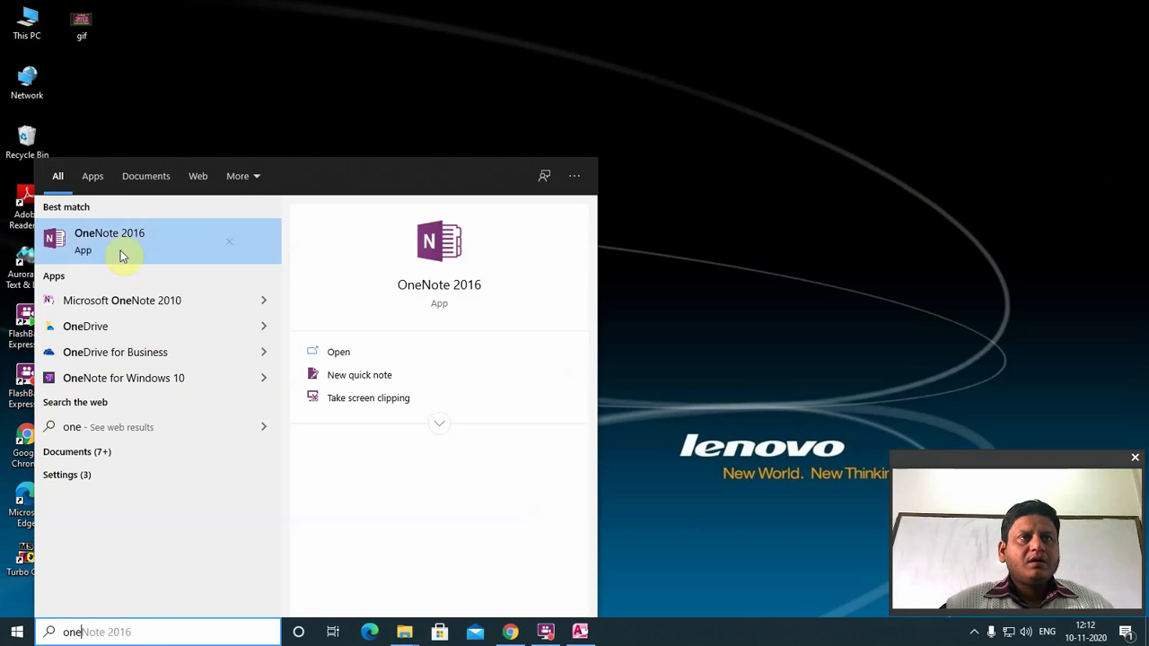
pyautogui.click(119, 242)
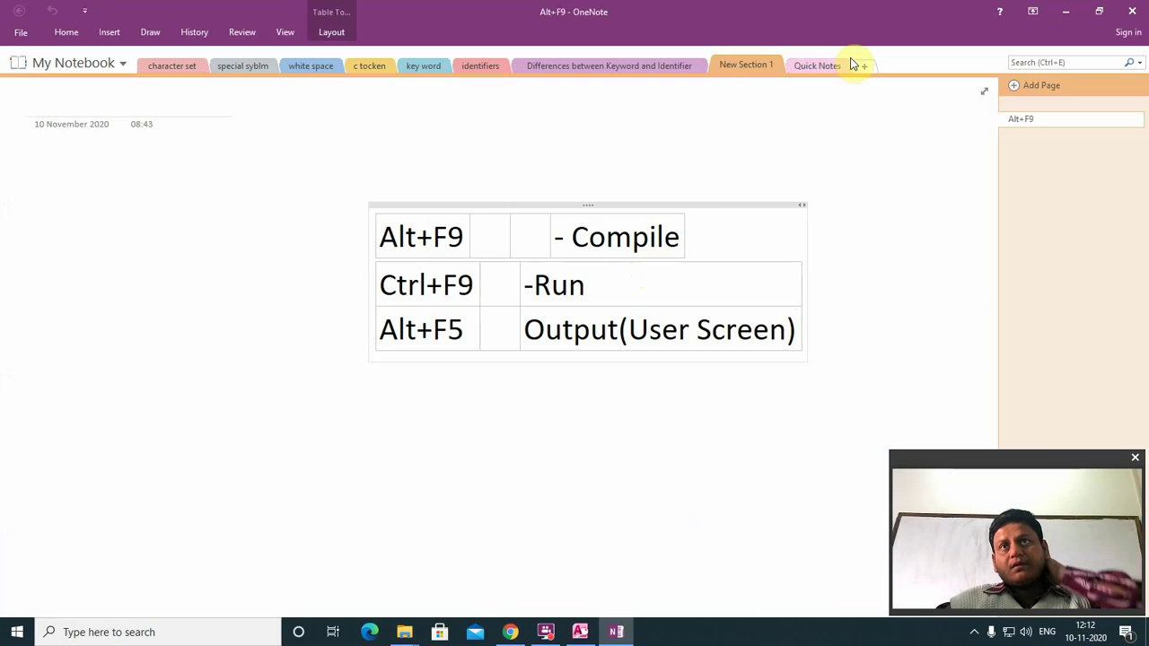
pyautogui.click(864, 66)
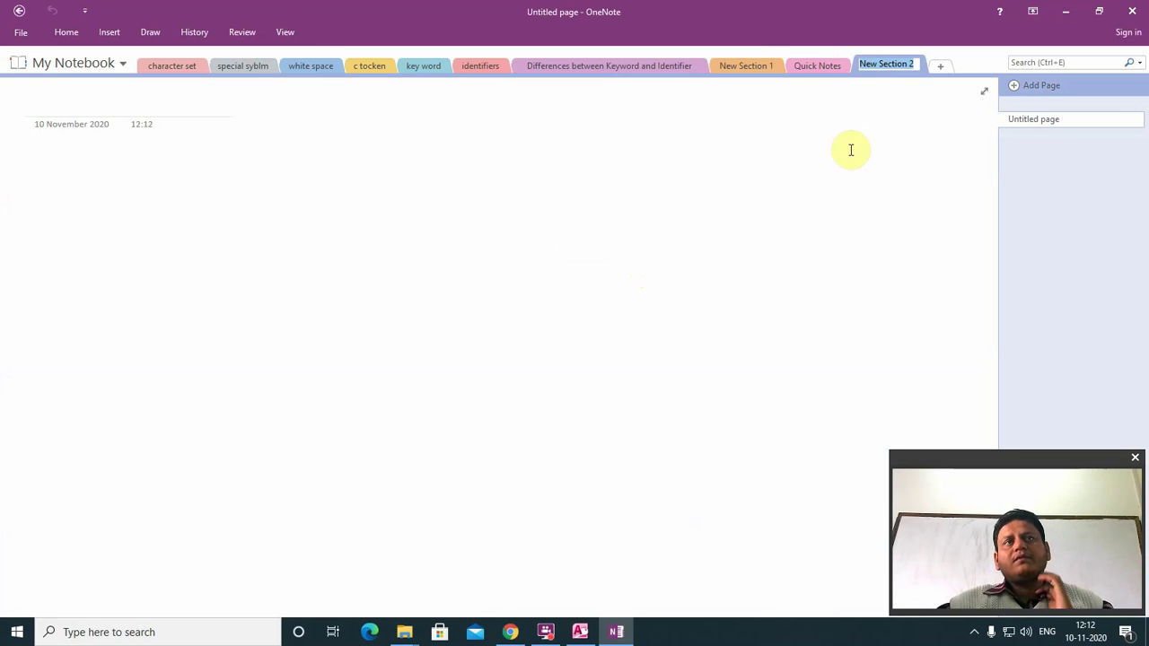
pyautogui.click(149, 36)
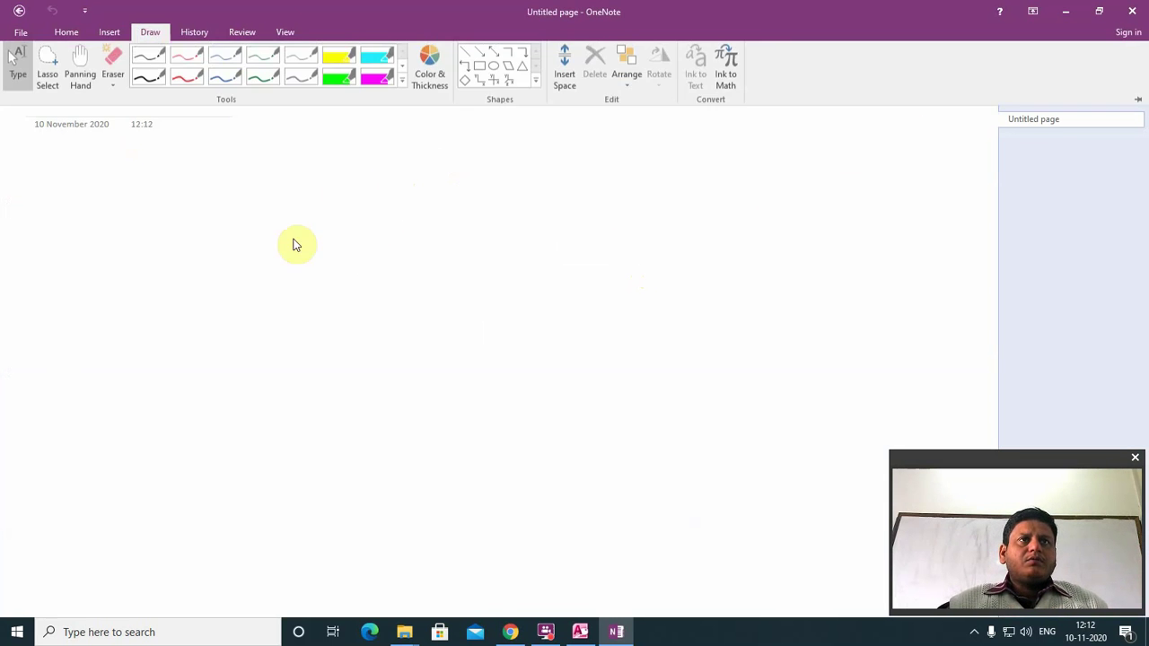
pyautogui.click(215, 77)
pyautogui.moveTo(271, 201)
pyautogui.mouseDown()
pyautogui.moveTo(264, 220)
pyautogui.moveTo(283, 215)
pyautogui.mouseUp()
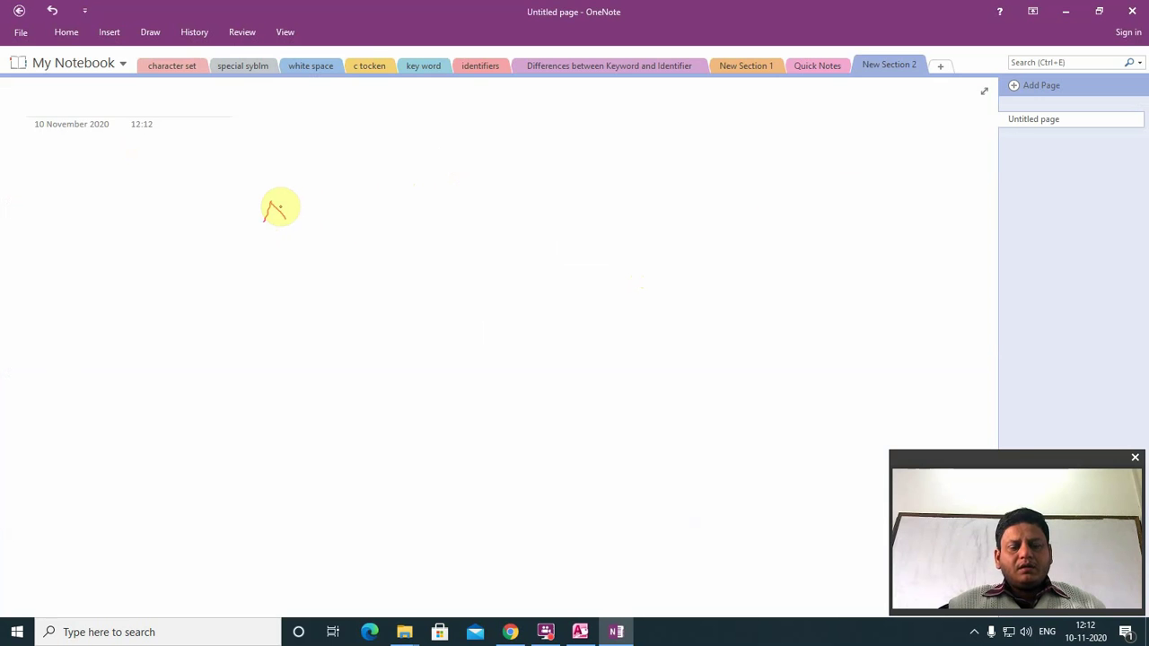
pyautogui.click(148, 33)
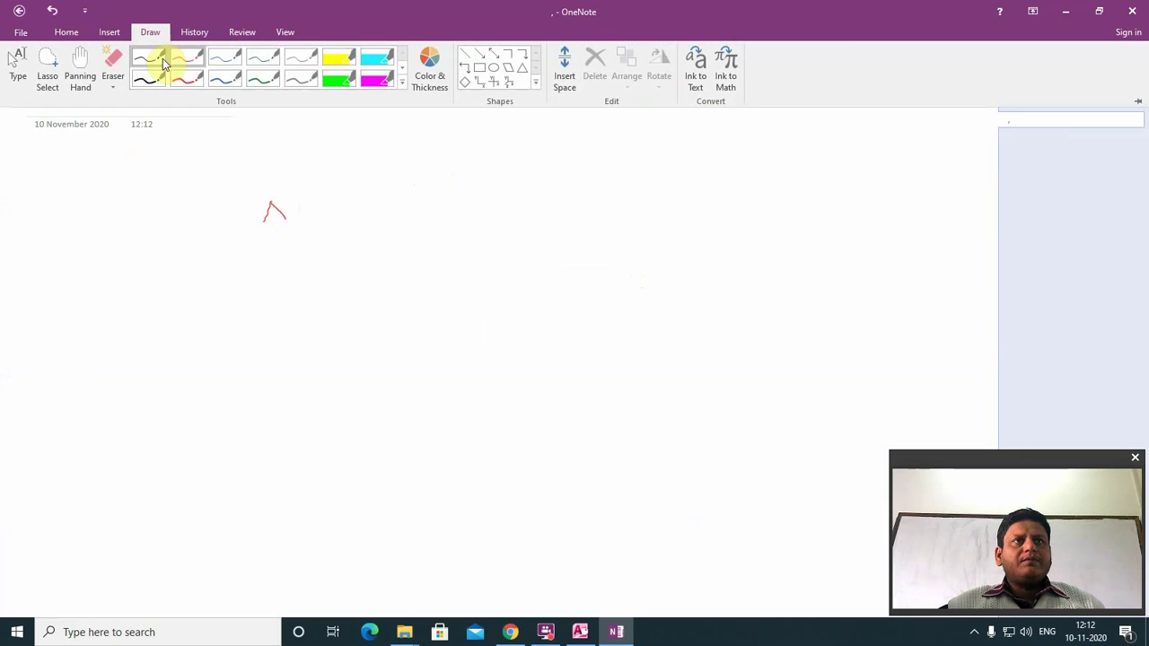
pyautogui.click(112, 59)
pyautogui.moveTo(251, 228); pyautogui.dragTo(260, 216)
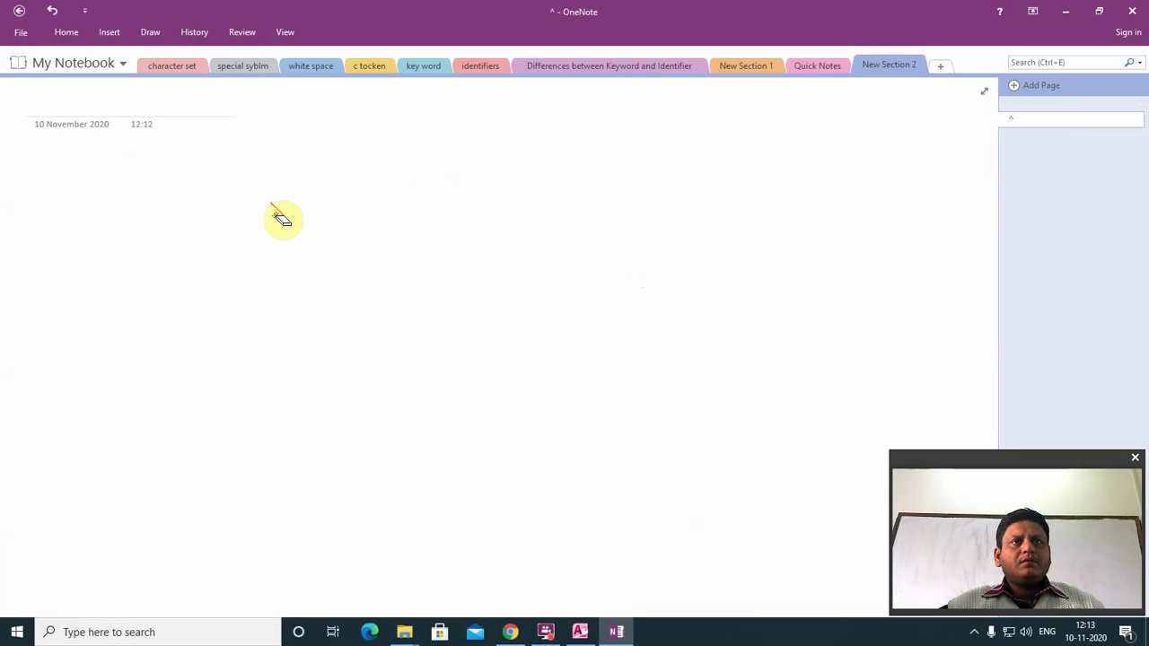
# - Handwrite the column headings V1, V2, Sum, Sub, Mul and Div across the blank page with a red pen
pyautogui.click(150, 34)
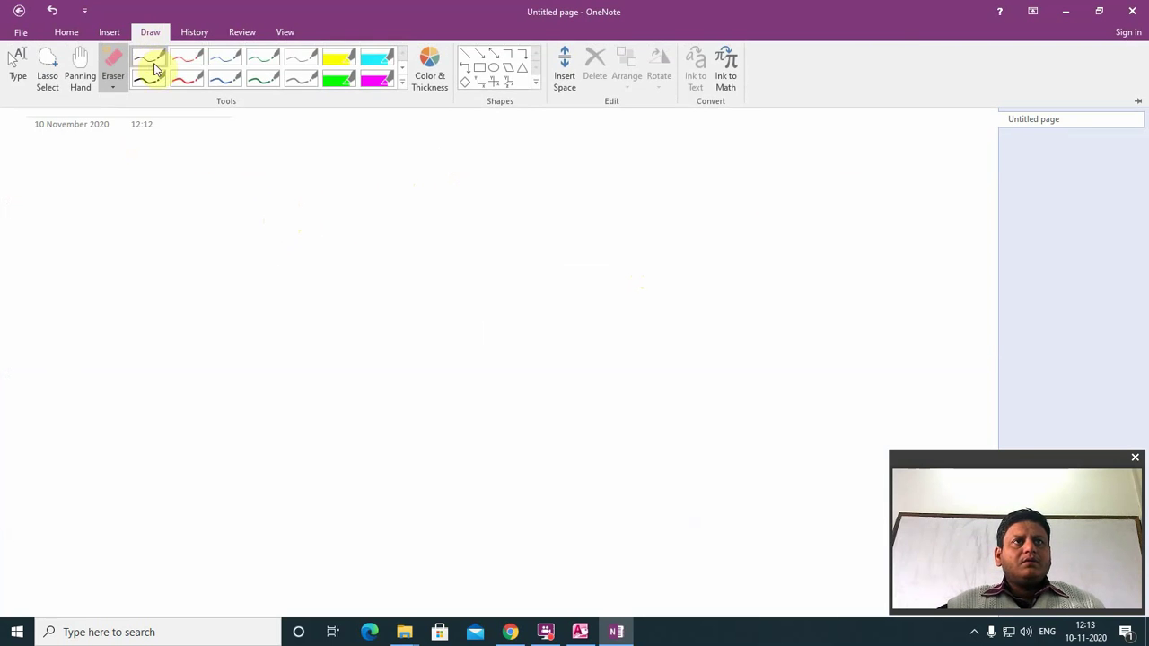
pyautogui.click(186, 58)
pyautogui.moveTo(234, 208)
pyautogui.mouseDown()
pyautogui.moveTo(258, 206)
pyautogui.moveTo(265, 234)
pyautogui.moveTo(329, 215)
pyautogui.moveTo(369, 231)
pyautogui.mouseUp()
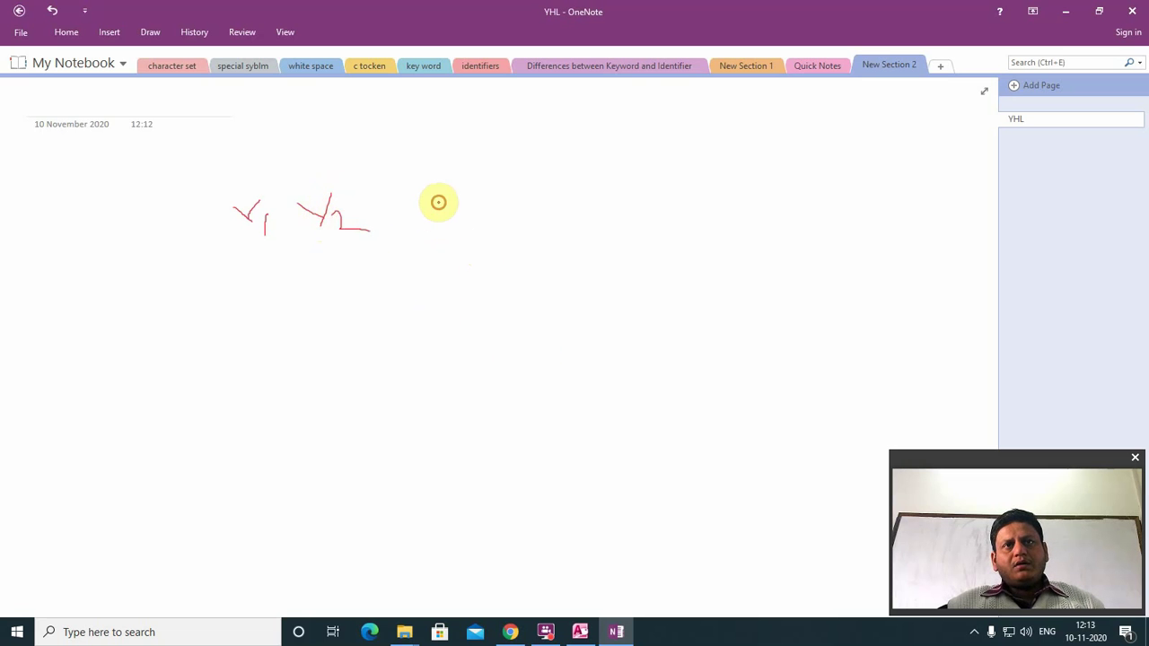
pyautogui.moveTo(439, 200)
pyautogui.mouseDown()
pyautogui.moveTo(424, 227)
pyautogui.moveTo(536, 232)
pyautogui.mouseUp()
pyautogui.moveTo(571, 191)
pyautogui.mouseDown()
pyautogui.moveTo(568, 221)
pyautogui.moveTo(586, 205)
pyautogui.mouseUp()
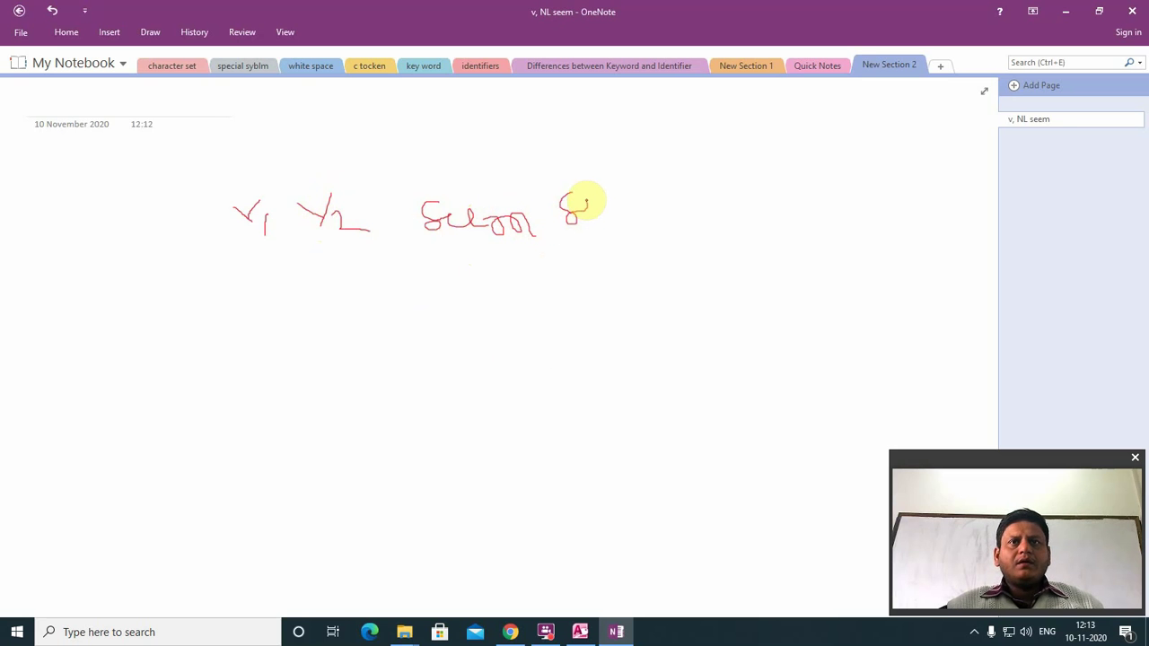
pyautogui.moveTo(582, 205)
pyautogui.mouseDown()
pyautogui.moveTo(616, 205)
pyautogui.moveTo(614, 191)
pyautogui.moveTo(629, 218)
pyautogui.moveTo(619, 225)
pyautogui.mouseUp()
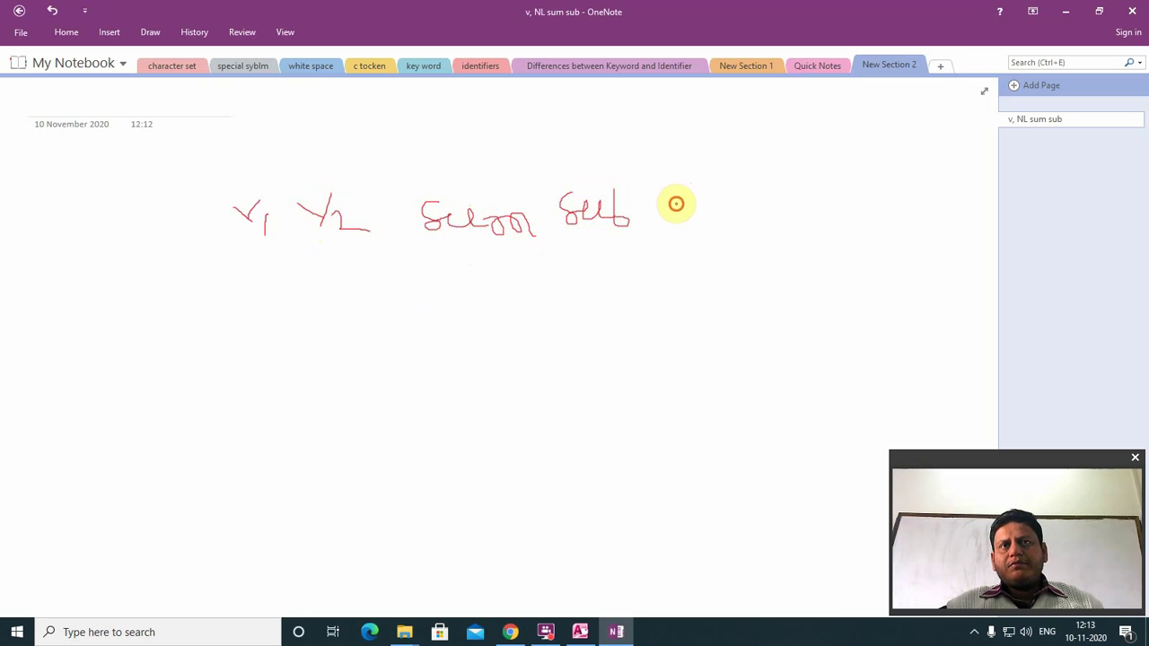
pyautogui.moveTo(676, 203)
pyautogui.mouseDown()
pyautogui.moveTo(706, 188)
pyautogui.moveTo(727, 213)
pyautogui.moveTo(762, 179)
pyautogui.moveTo(764, 206)
pyautogui.moveTo(778, 209)
pyautogui.mouseUp()
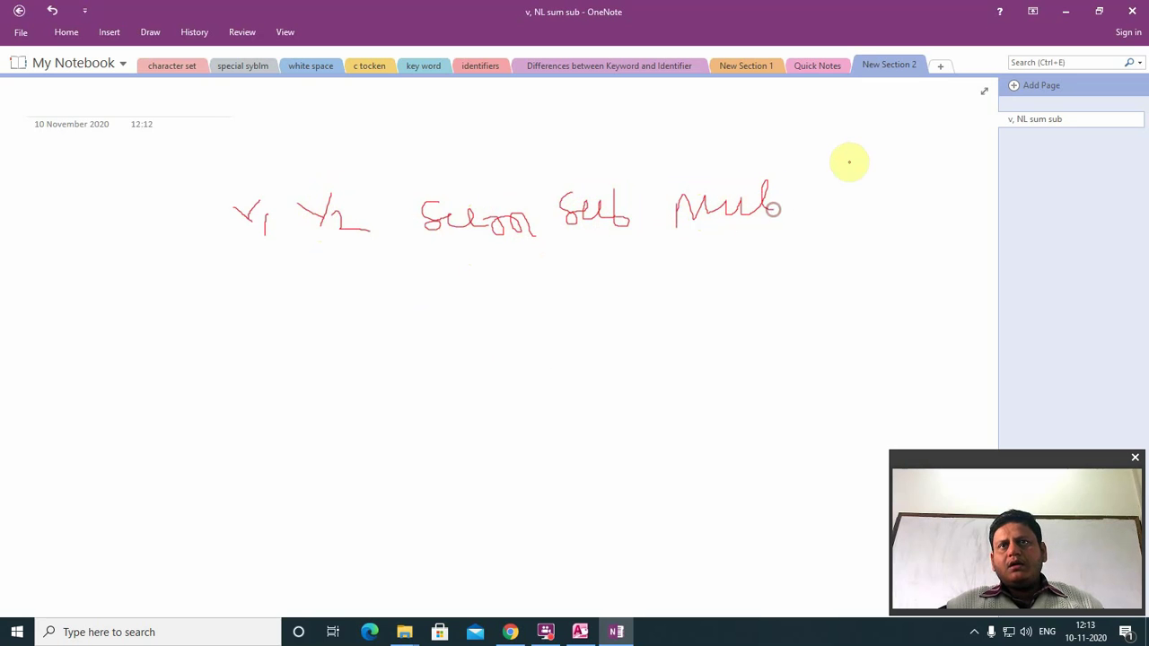
pyautogui.moveTo(844, 177)
pyautogui.mouseDown()
pyautogui.moveTo(836, 206)
pyautogui.moveTo(872, 189)
pyautogui.moveTo(888, 213)
pyautogui.moveTo(877, 188)
pyautogui.moveTo(921, 186)
pyautogui.mouseUp()
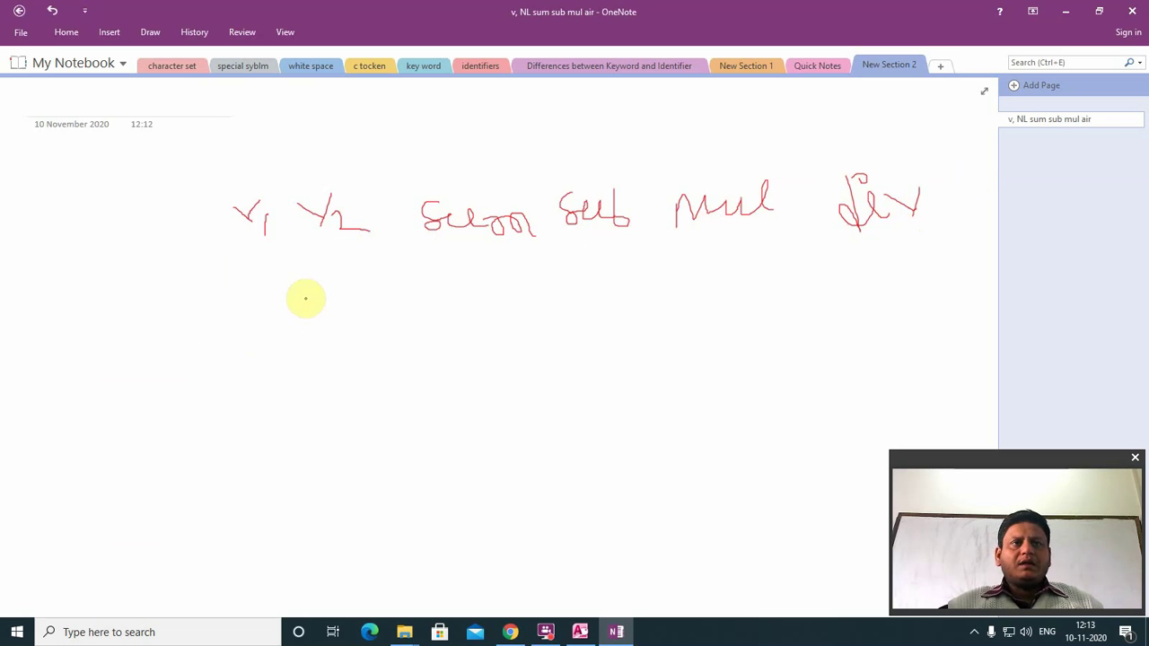
# - Handwrite the first example row under the headings: 10, 20, 30, -10, 200 and 0
pyautogui.moveTo(238, 271)
pyautogui.mouseDown()
pyautogui.moveTo(355, 305)
pyautogui.moveTo(354, 277)
pyautogui.moveTo(335, 279)
pyautogui.mouseUp()
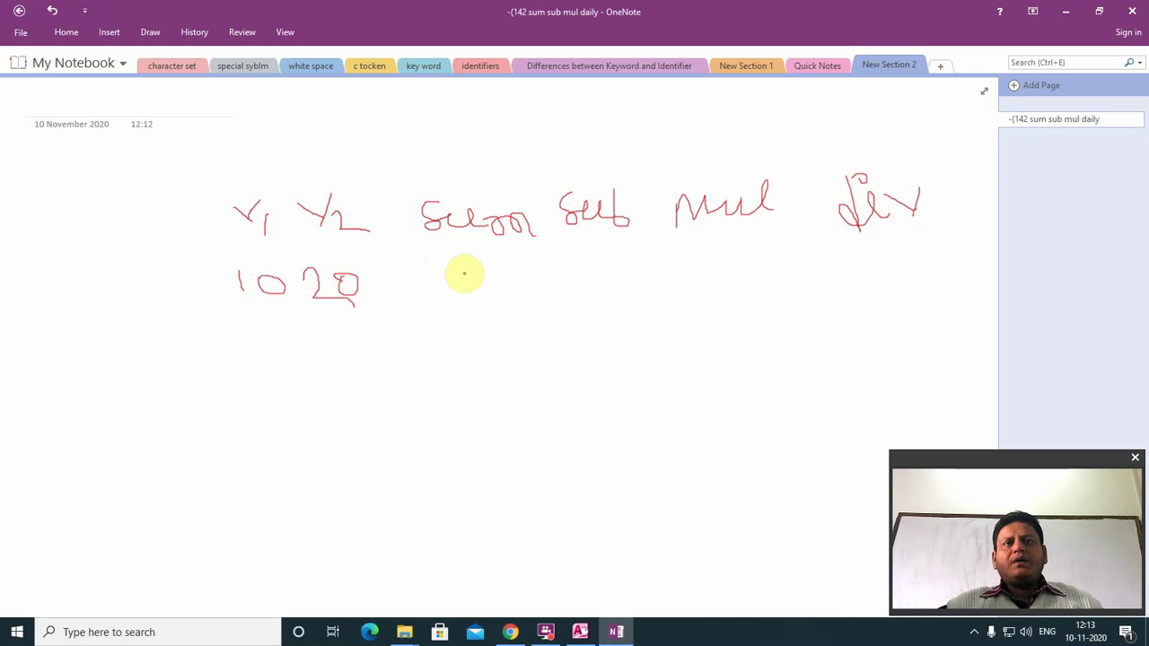
pyautogui.moveTo(464, 274); pyautogui.dragTo(461, 306)
pyautogui.moveTo(499, 278); pyautogui.dragTo(500, 279)
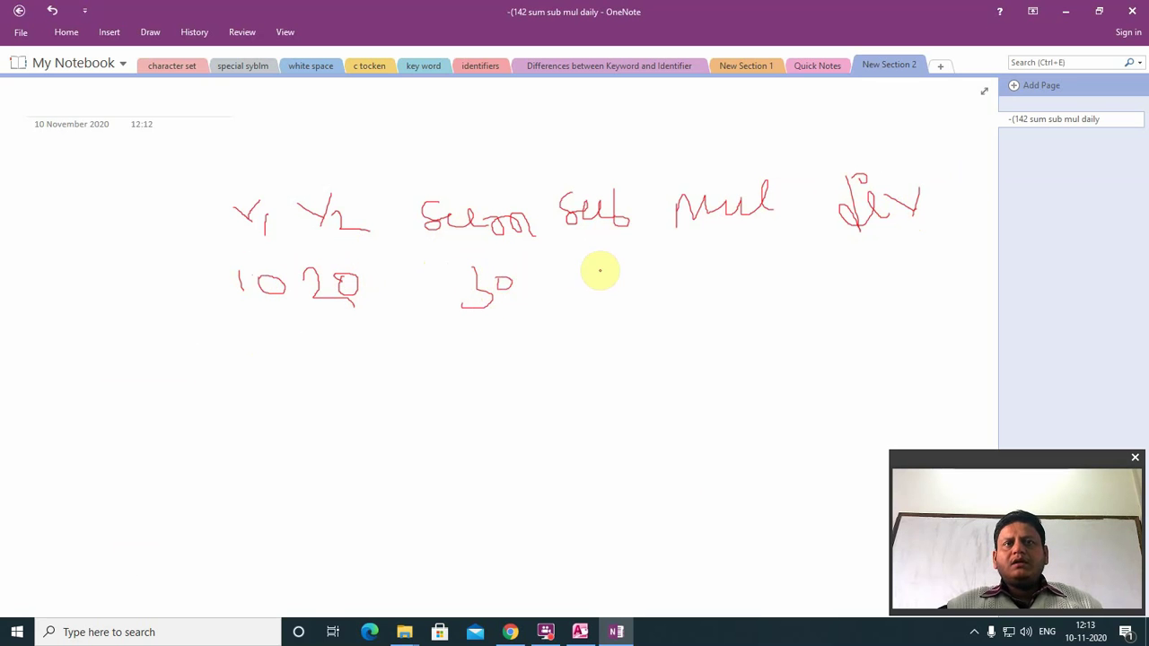
pyautogui.moveTo(571, 275)
pyautogui.mouseDown()
pyautogui.moveTo(583, 273)
pyautogui.moveTo(592, 296)
pyautogui.moveTo(616, 275)
pyautogui.moveTo(603, 278)
pyautogui.mouseUp()
pyautogui.moveTo(685, 261)
pyautogui.mouseDown()
pyautogui.moveTo(725, 287)
pyautogui.moveTo(745, 261)
pyautogui.moveTo(771, 269)
pyautogui.mouseUp()
pyautogui.moveTo(890, 245); pyautogui.dragTo(881, 250)
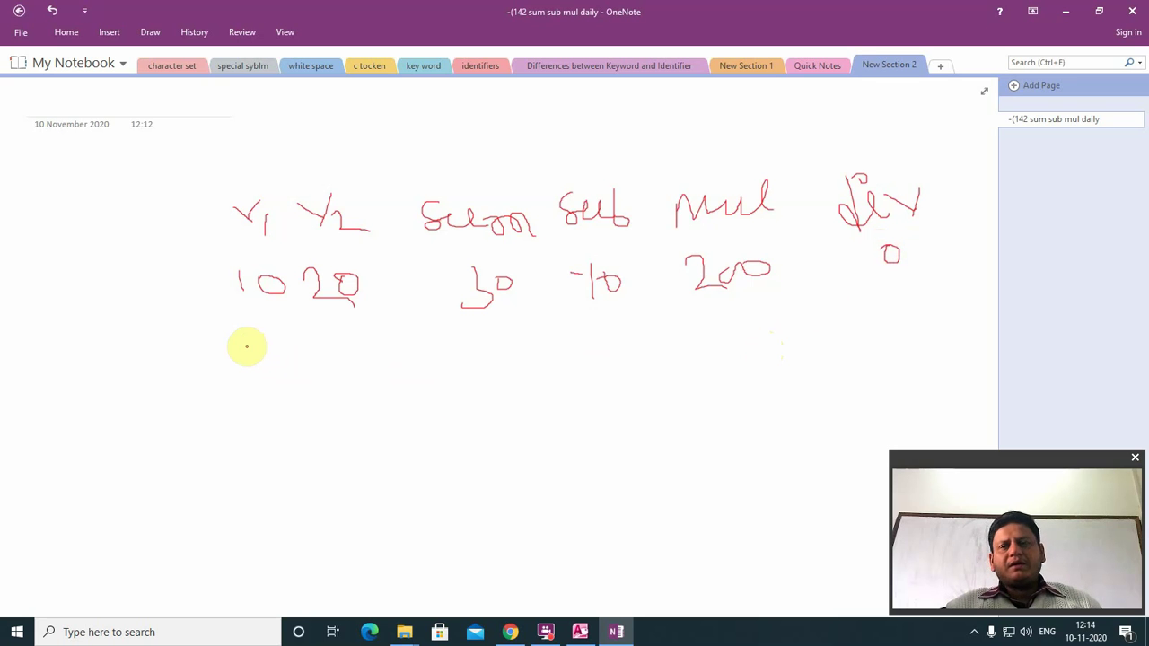
# - Handwrite the second example row beneath the first: 10, 2, 12, 8, 20 and 5
pyautogui.moveTo(247, 345)
pyautogui.mouseDown()
pyautogui.moveTo(250, 376)
pyautogui.moveTo(287, 367)
pyautogui.moveTo(278, 353)
pyautogui.mouseUp()
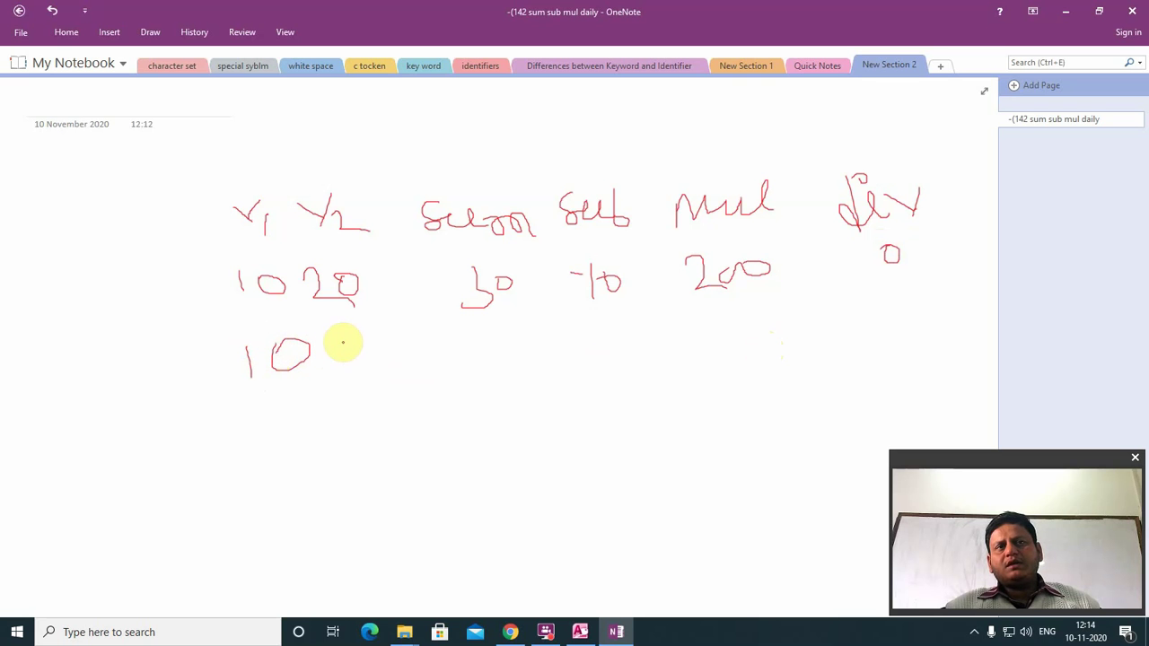
pyautogui.moveTo(343, 327)
pyautogui.mouseDown()
pyautogui.moveTo(351, 349)
pyautogui.moveTo(388, 365)
pyautogui.mouseUp()
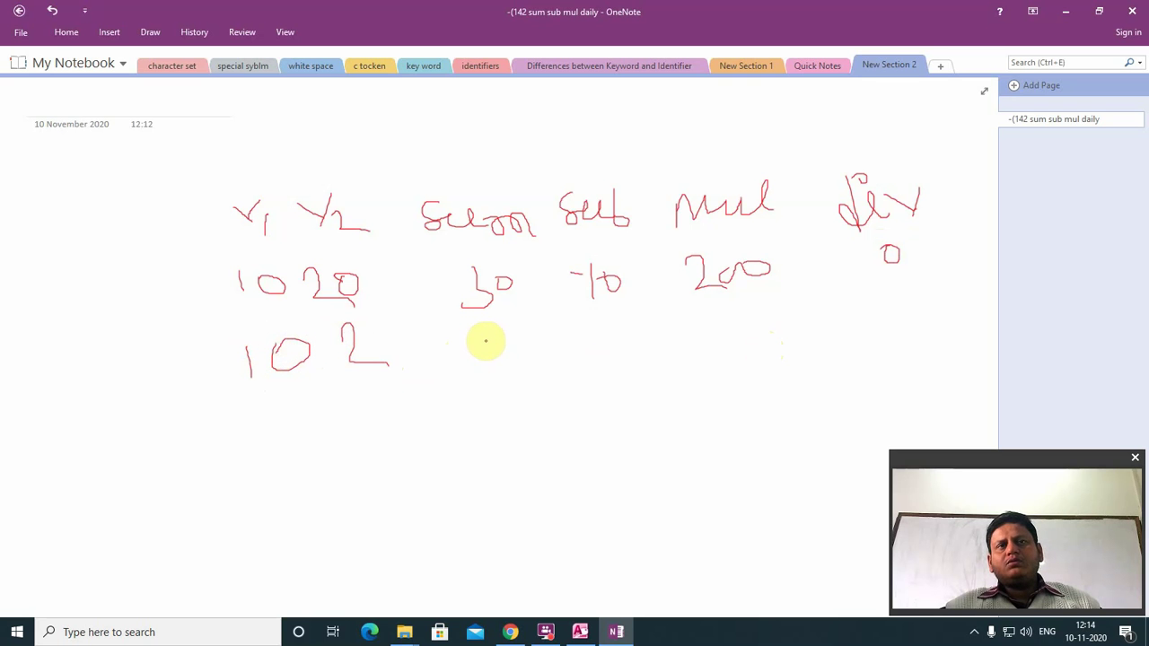
pyautogui.moveTo(469, 338)
pyautogui.mouseDown()
pyautogui.moveTo(468, 353)
pyautogui.moveTo(542, 356)
pyautogui.mouseUp()
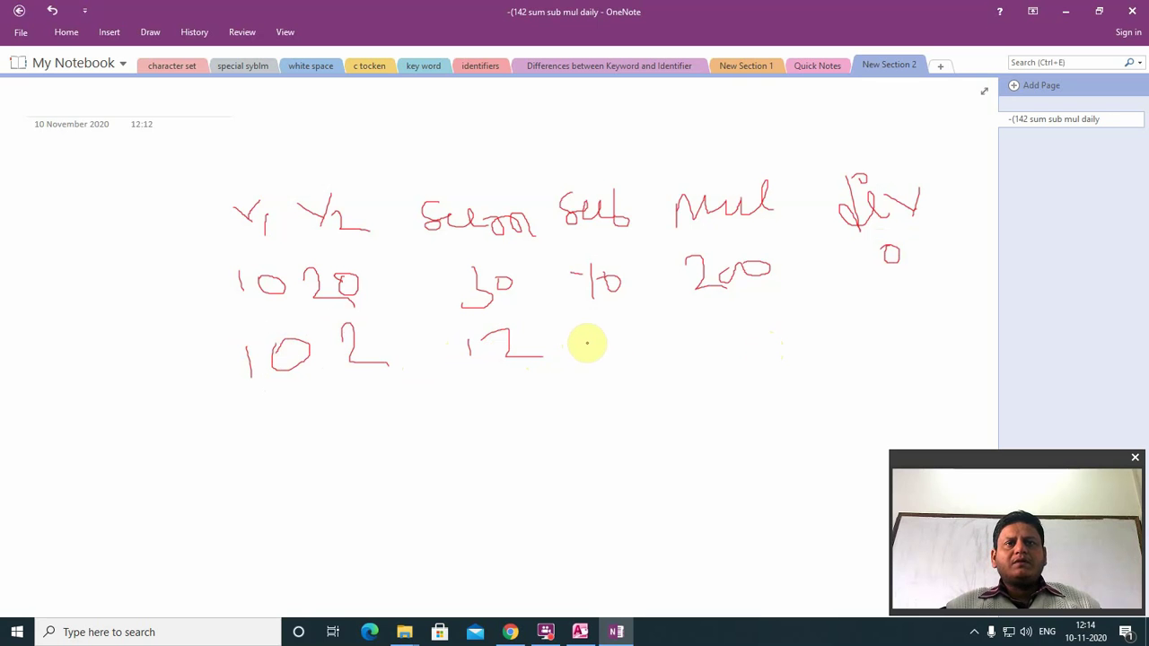
pyautogui.moveTo(610, 319)
pyautogui.mouseDown()
pyautogui.moveTo(607, 341)
pyautogui.moveTo(623, 349)
pyautogui.moveTo(613, 321)
pyautogui.mouseUp()
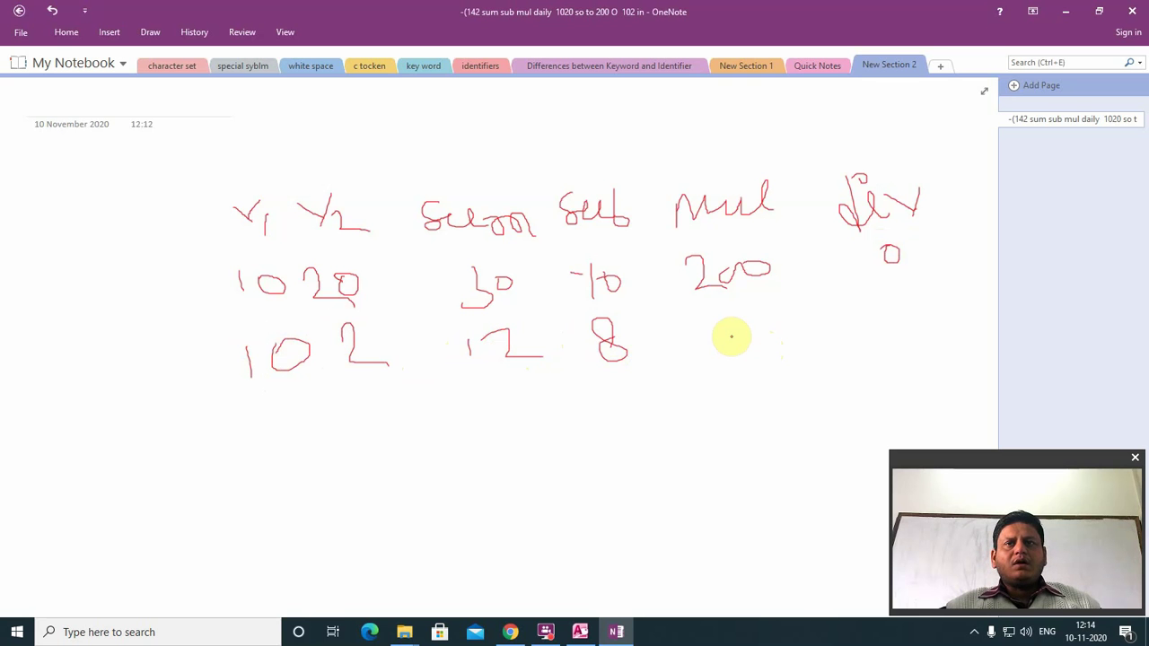
pyautogui.moveTo(713, 333)
pyautogui.mouseDown()
pyautogui.moveTo(728, 326)
pyautogui.moveTo(759, 353)
pyautogui.mouseUp()
pyautogui.moveTo(744, 312)
pyautogui.mouseDown()
pyautogui.moveTo(760, 319)
pyautogui.moveTo(747, 314)
pyautogui.mouseUp()
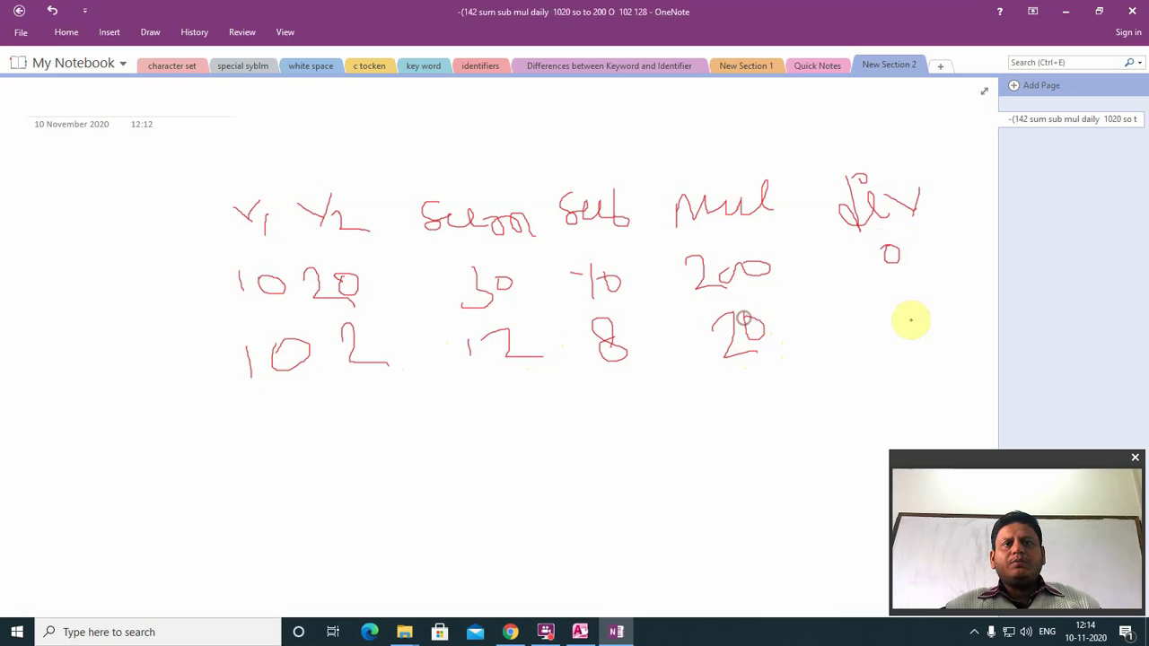
pyautogui.moveTo(910, 295); pyautogui.dragTo(886, 326)
# - Circle the whole handwritten table, draw a tail with crossing strokes below it, and switch back to the exam table in Access
pyautogui.moveTo(471, 401)
pyautogui.mouseDown()
pyautogui.moveTo(206, 360)
pyautogui.moveTo(723, 102)
pyautogui.moveTo(969, 218)
pyautogui.moveTo(711, 409)
pyautogui.moveTo(451, 425)
pyautogui.moveTo(444, 493)
pyautogui.moveTo(496, 473)
pyautogui.mouseUp()
pyautogui.moveTo(422, 489); pyautogui.dragTo(505, 517)
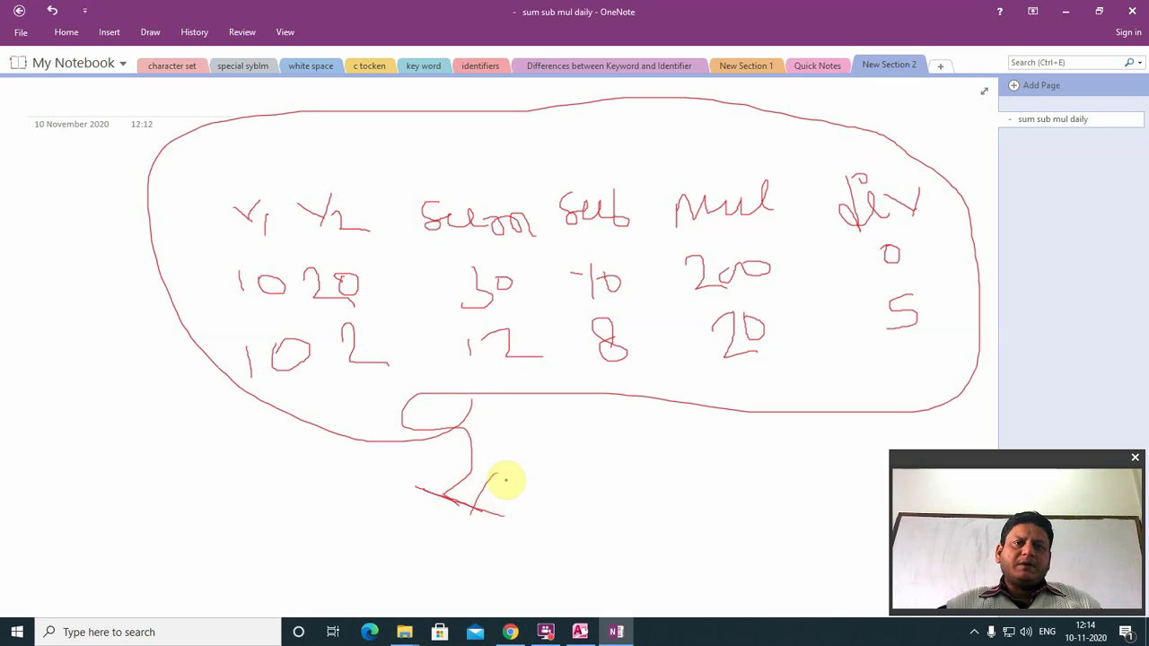
pyautogui.moveTo(498, 472); pyautogui.dragTo(467, 530)
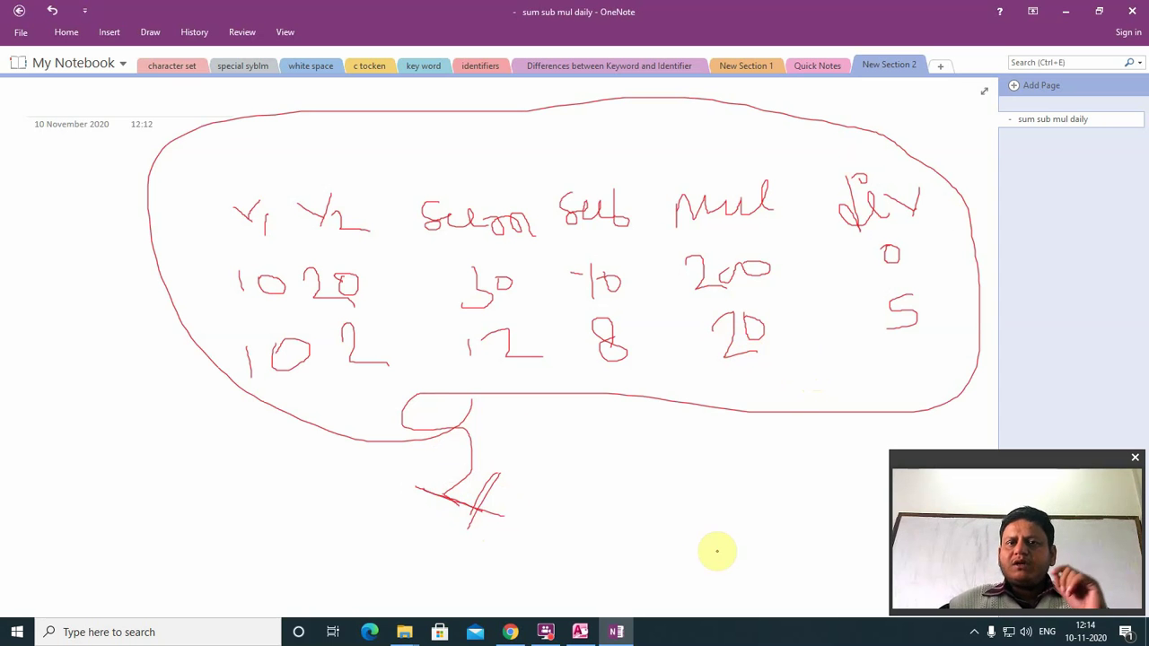
pyautogui.click(580, 633)
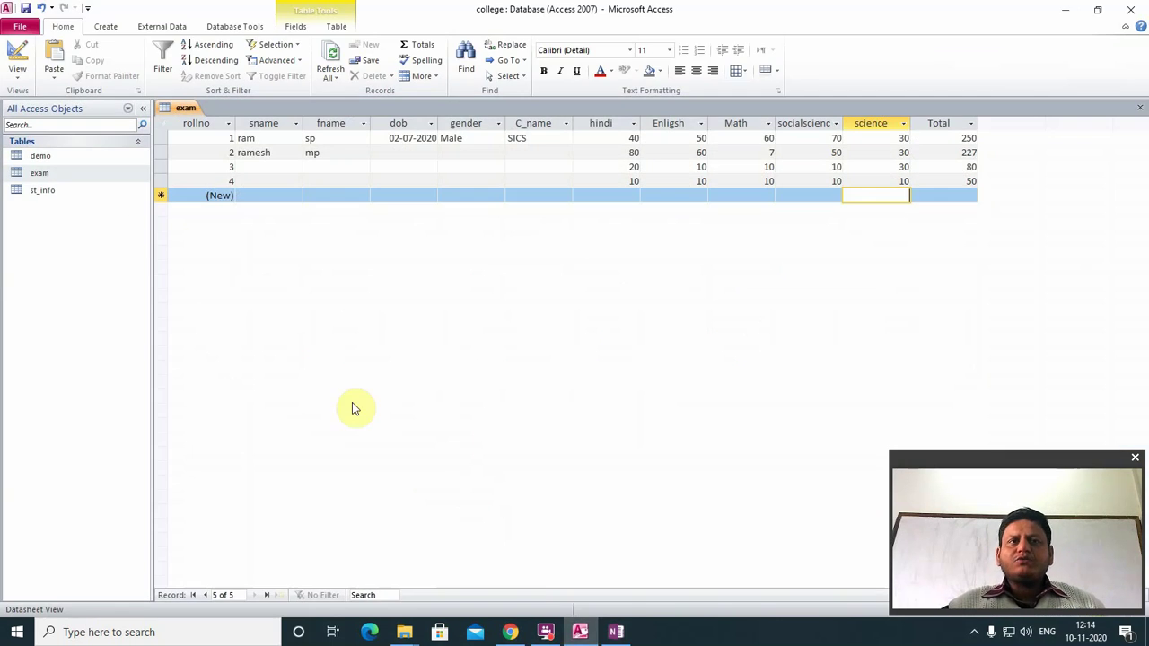
# - Open the st_info table and the exam table in Design View
pyautogui.rightClick(65, 191)
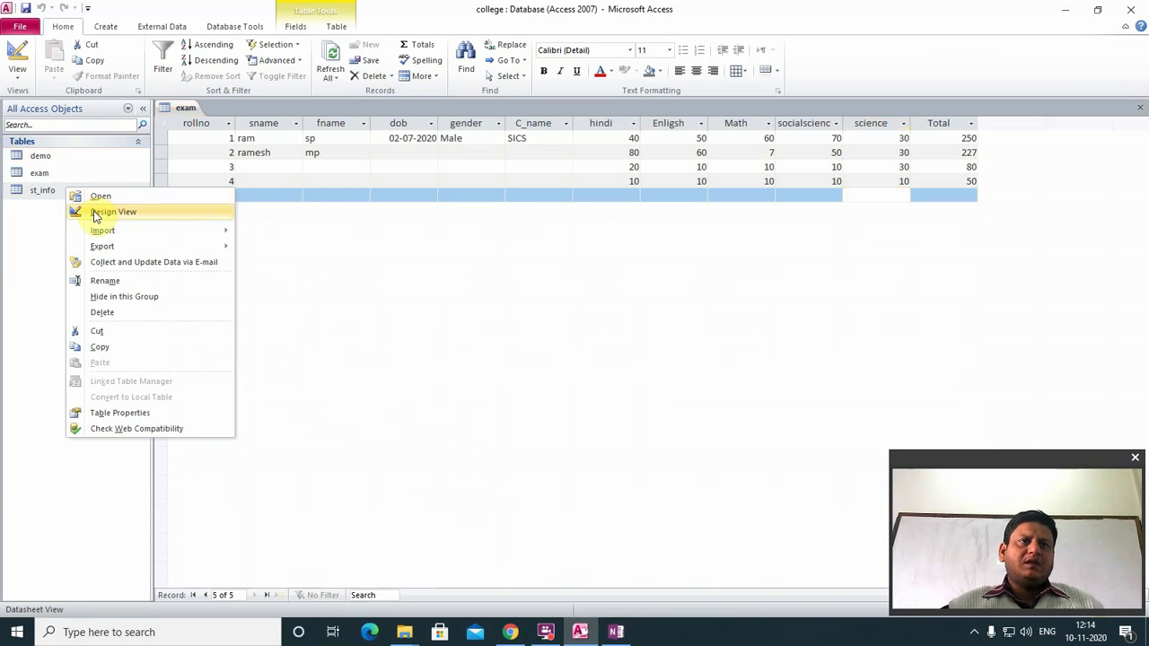
pyautogui.click(94, 211)
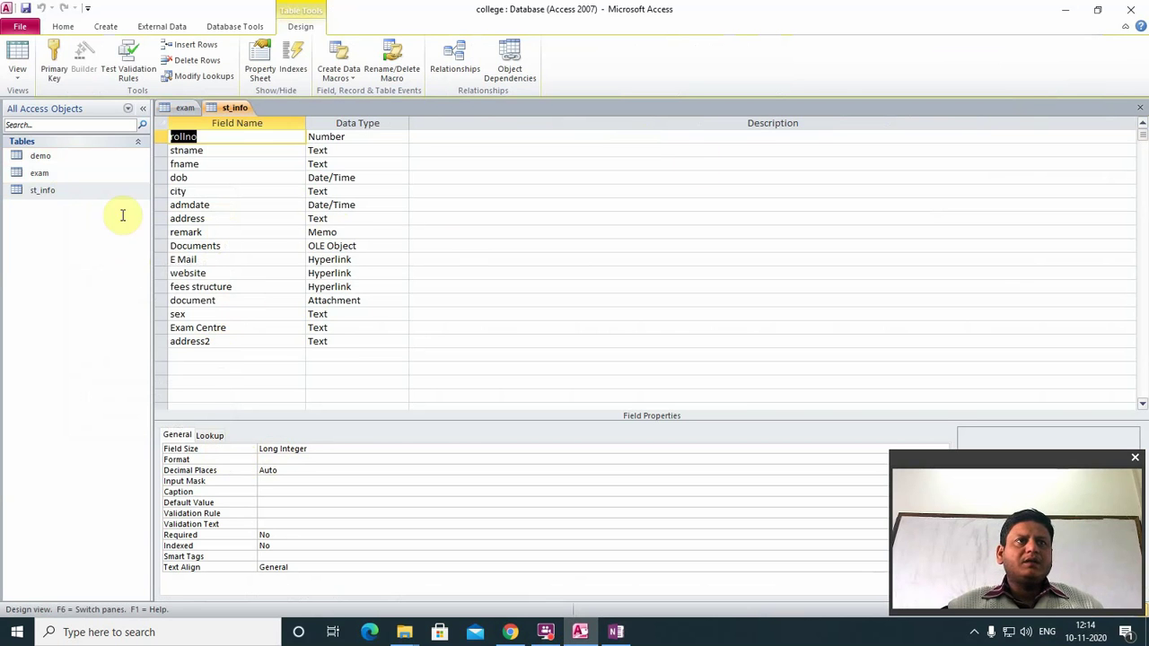
pyautogui.rightClick(40, 173)
pyautogui.click(81, 202)
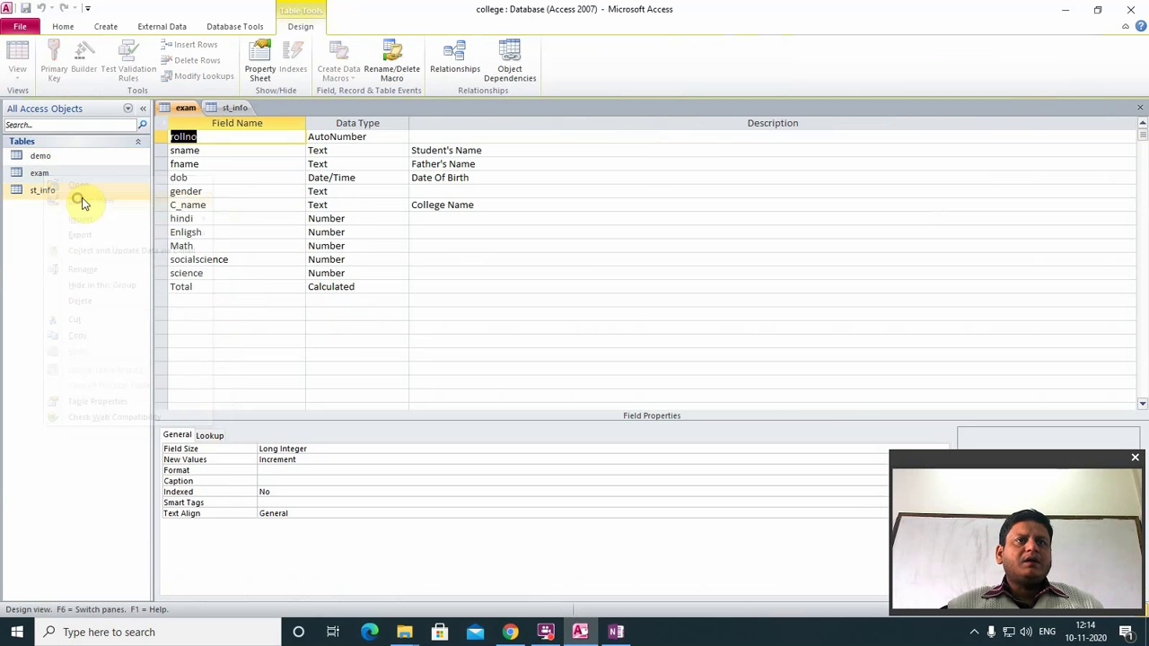
# - Open the expression of the exam table's calculated Total field in the Expression Builder
pyautogui.click(220, 287)
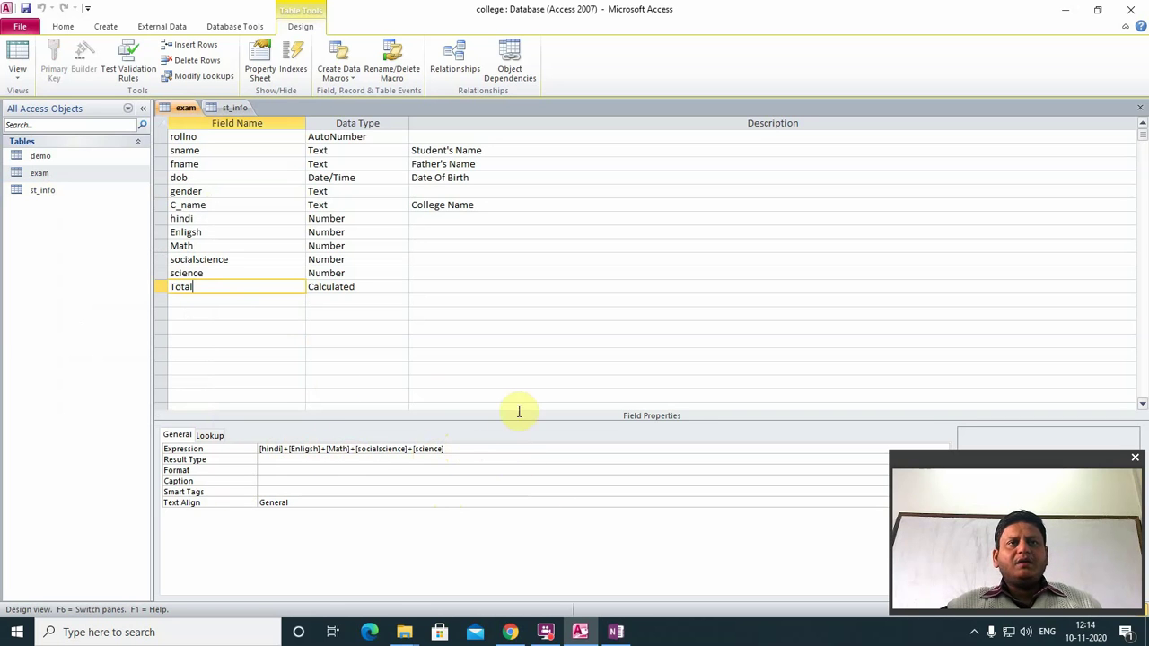
pyautogui.click(465, 449)
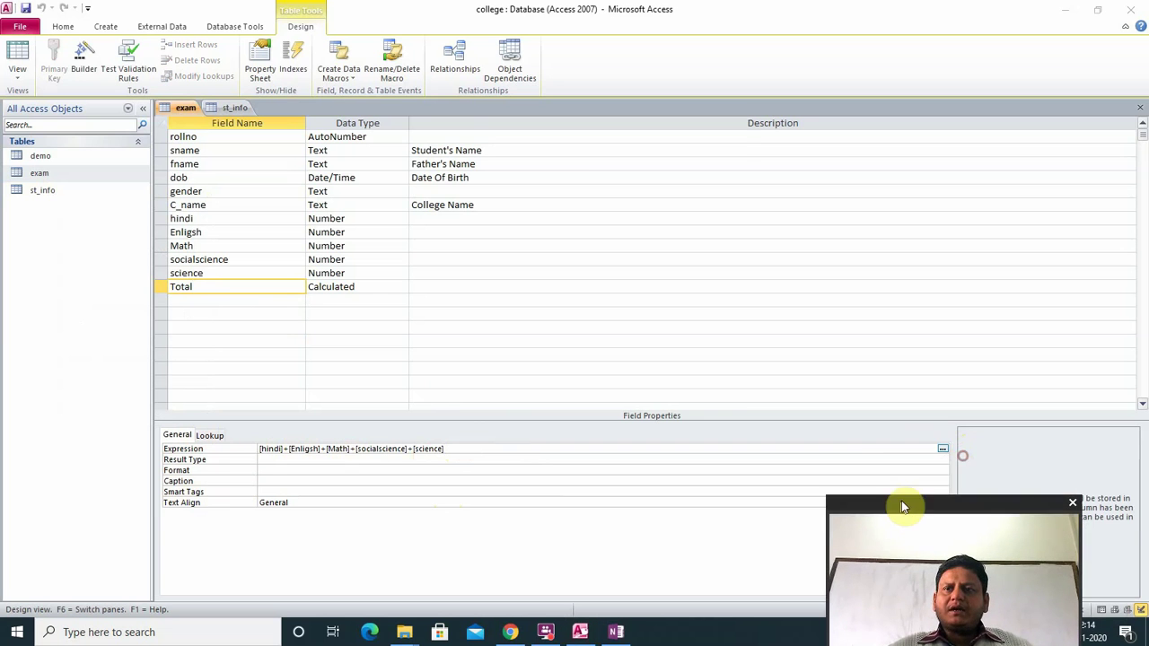
pyautogui.click(941, 449)
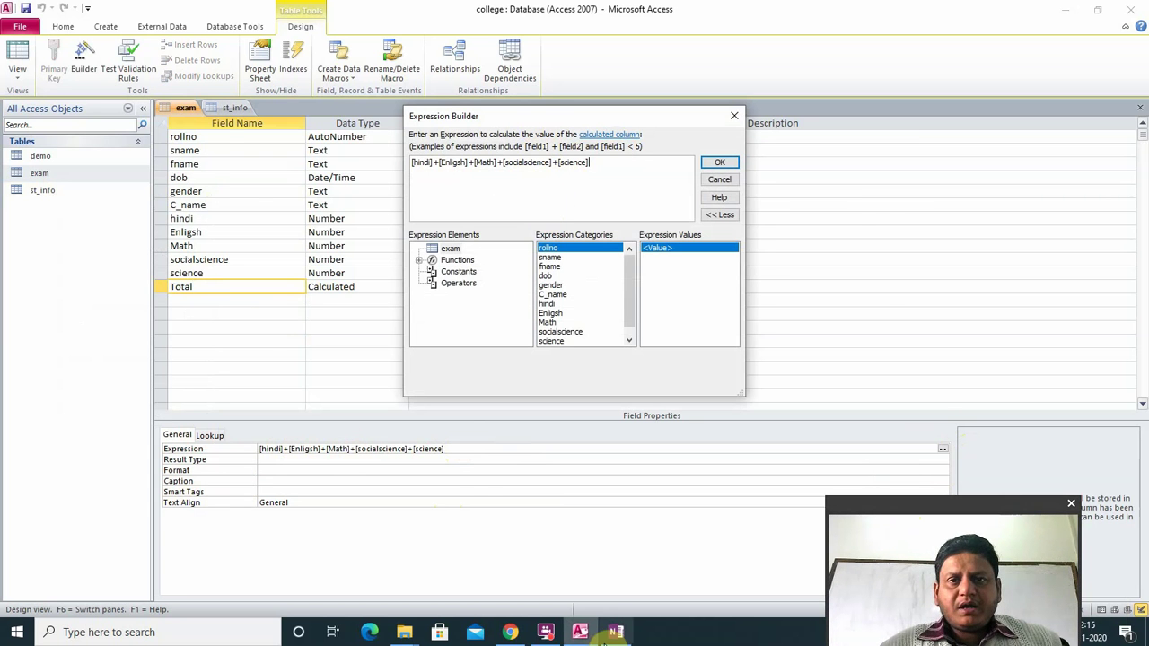
# - Switch to the OneNote page and draw three large red check marks beside the heading row and both example rows of the handwritten table
pyautogui.click(616, 633)
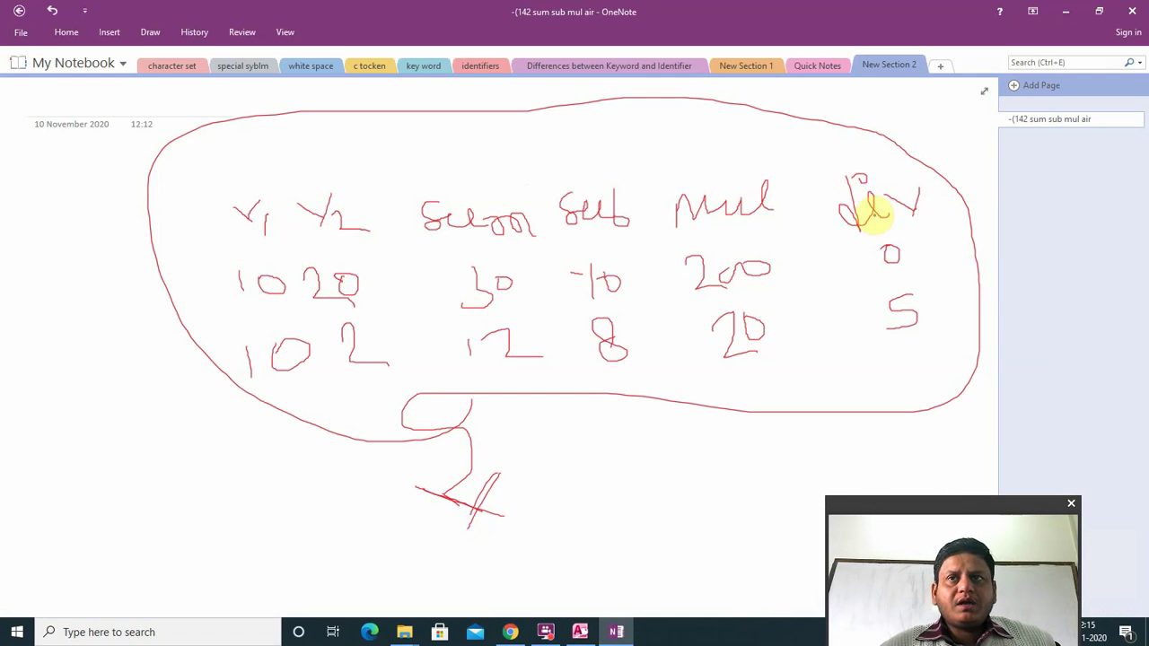
pyautogui.moveTo(6, 218); pyautogui.dragTo(236, 164)
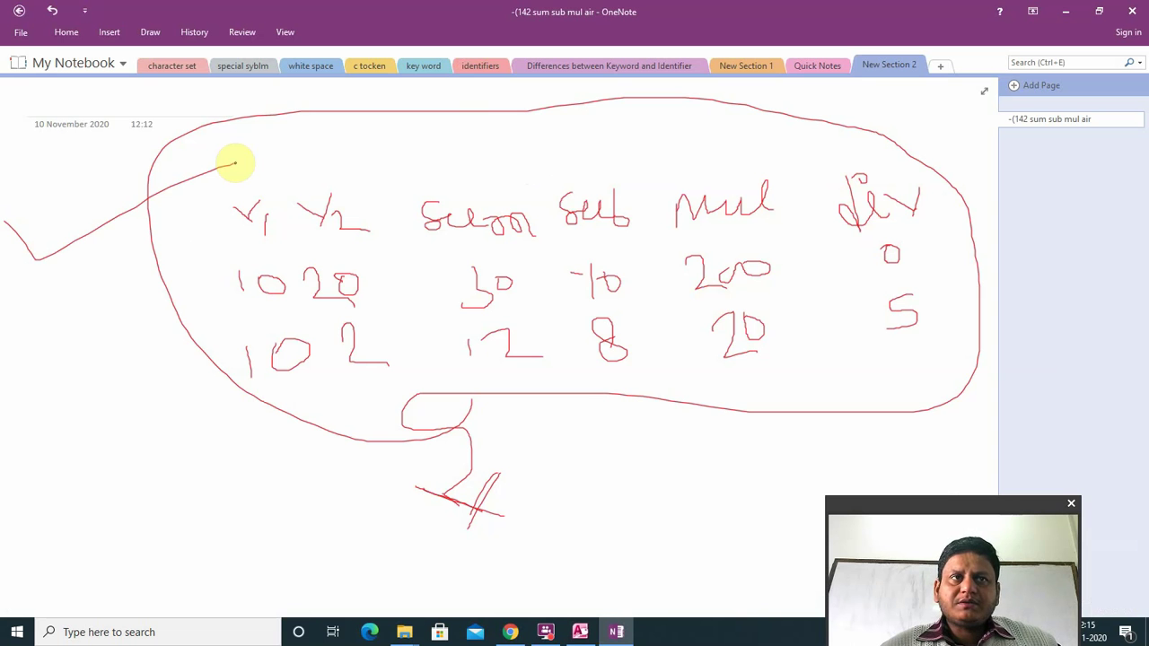
pyautogui.moveTo(16, 302); pyautogui.dragTo(297, 226)
pyautogui.moveTo(60, 392)
pyautogui.mouseDown()
pyautogui.moveTo(58, 404)
pyautogui.moveTo(236, 351)
pyautogui.mouseUp()
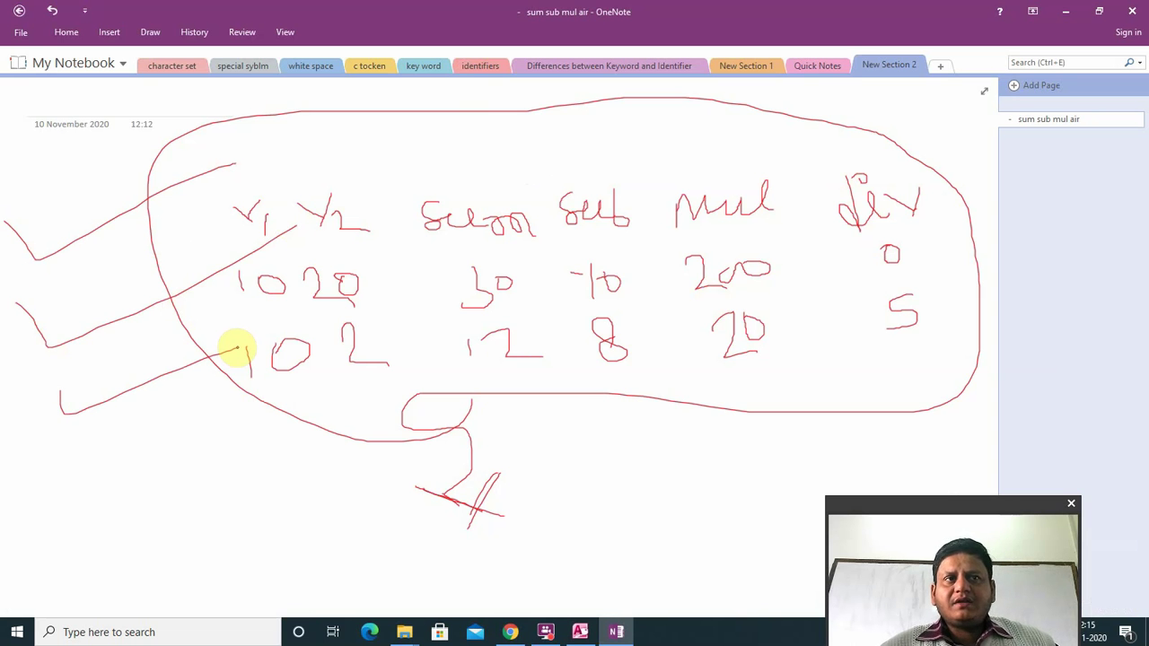